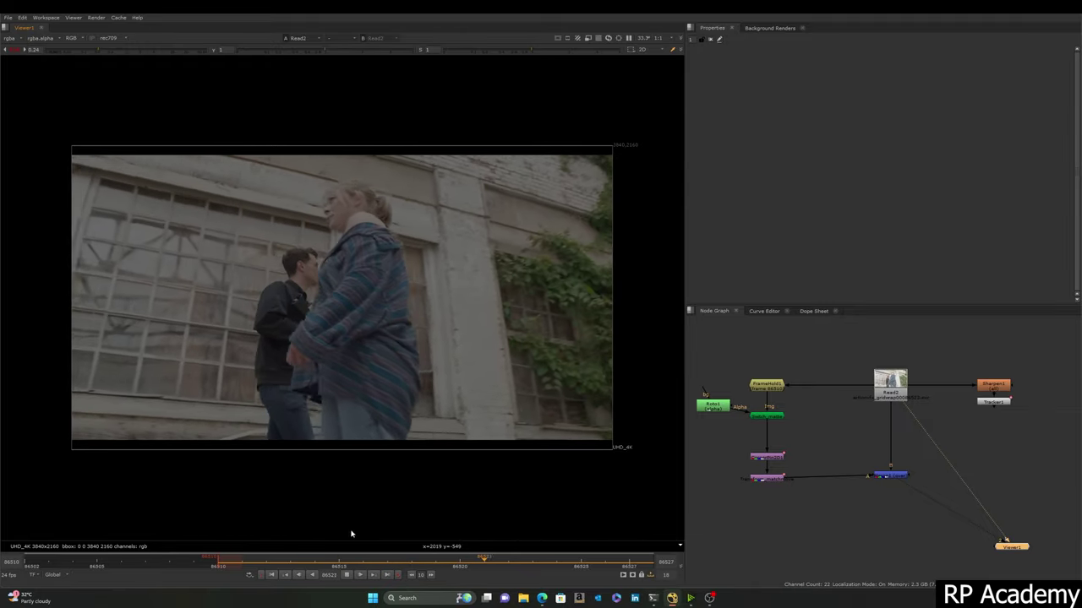
Step: Play and step through the Read2 footage, examining the walking couple and the window wall behind them
key("k")
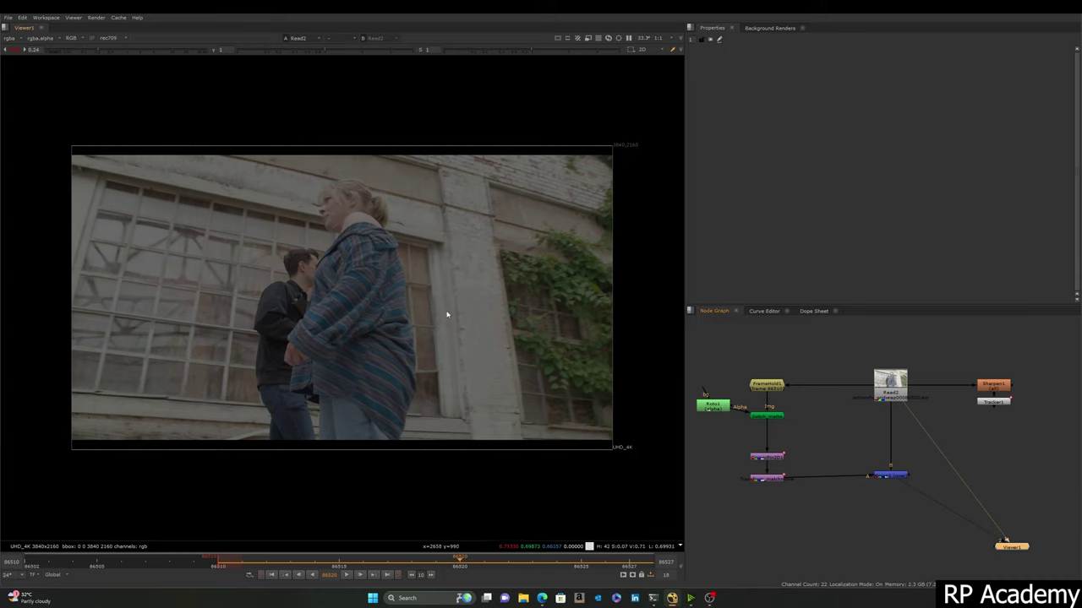
scroll(451, 326, "up", 2)
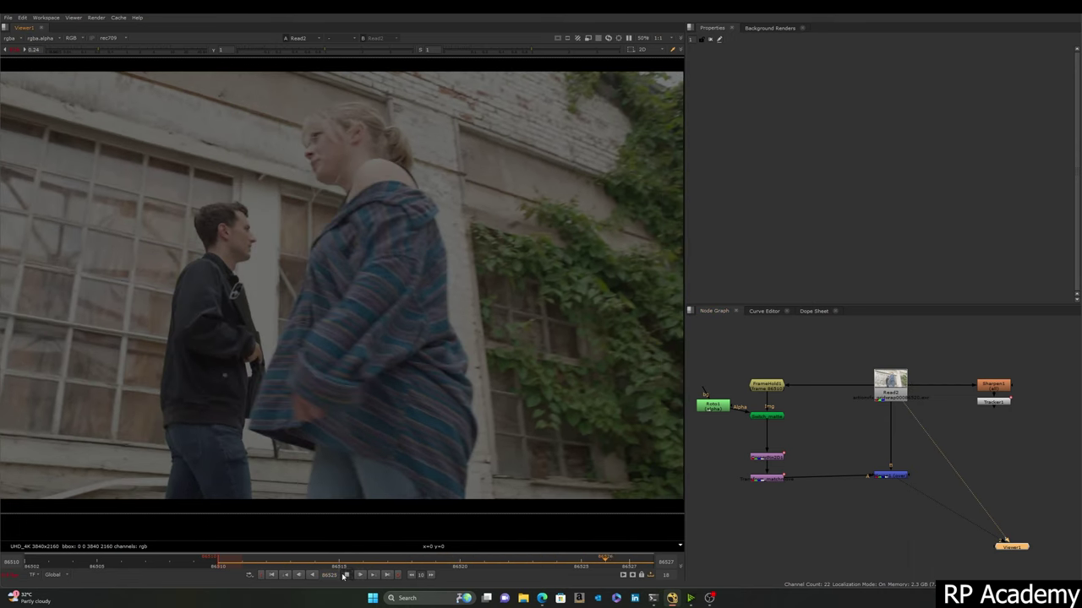
left_click_drag(496, 134, 321, 317, "ctrl+shift")
left_click_drag(248, 162, 455, 353)
middle_click_drag(475, 360, 510, 318)
key("Left")
key("Left")
key("Left")
key("Left")
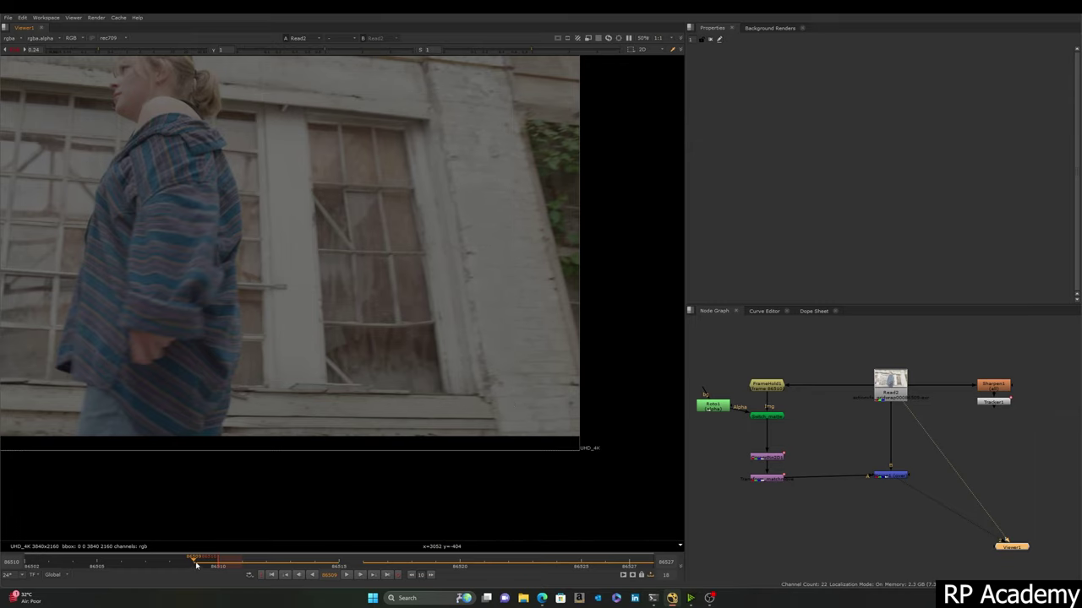
Step: Go to frame 86510 and view the output of FrameHold1 and of Switch_matte
left_click_drag(196, 565, 218, 563)
left_click(766, 385)
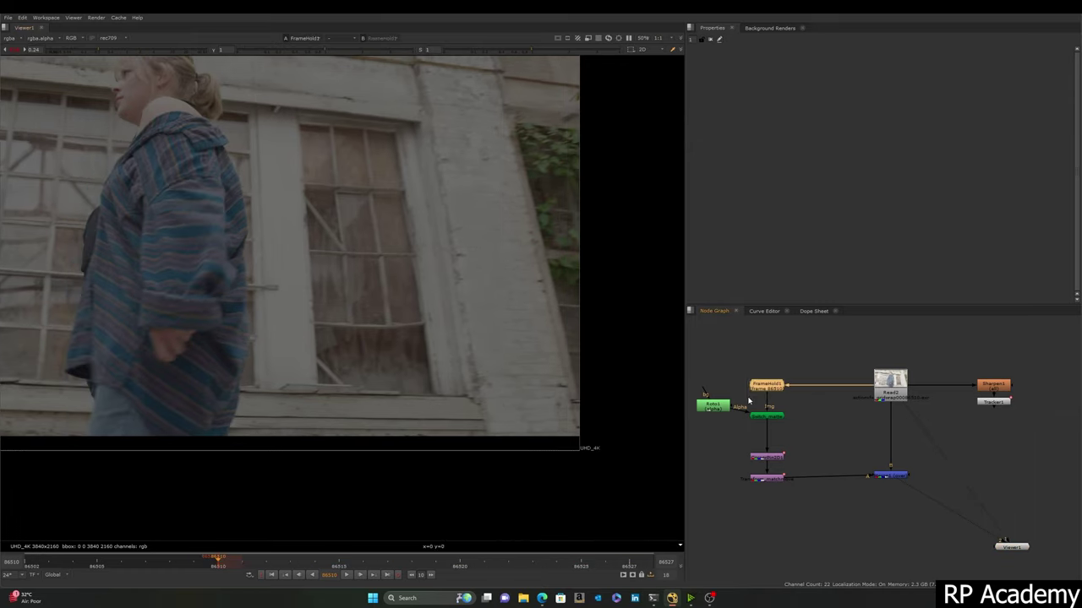
key("1")
left_click(767, 416)
key("1")
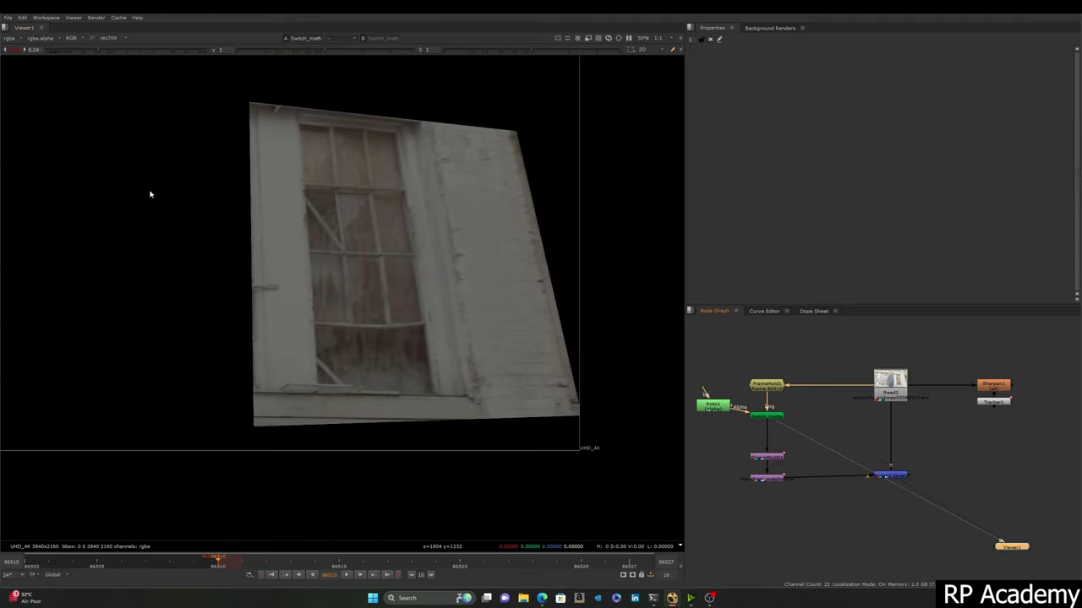
middle_click_drag(254, 207, 250, 211)
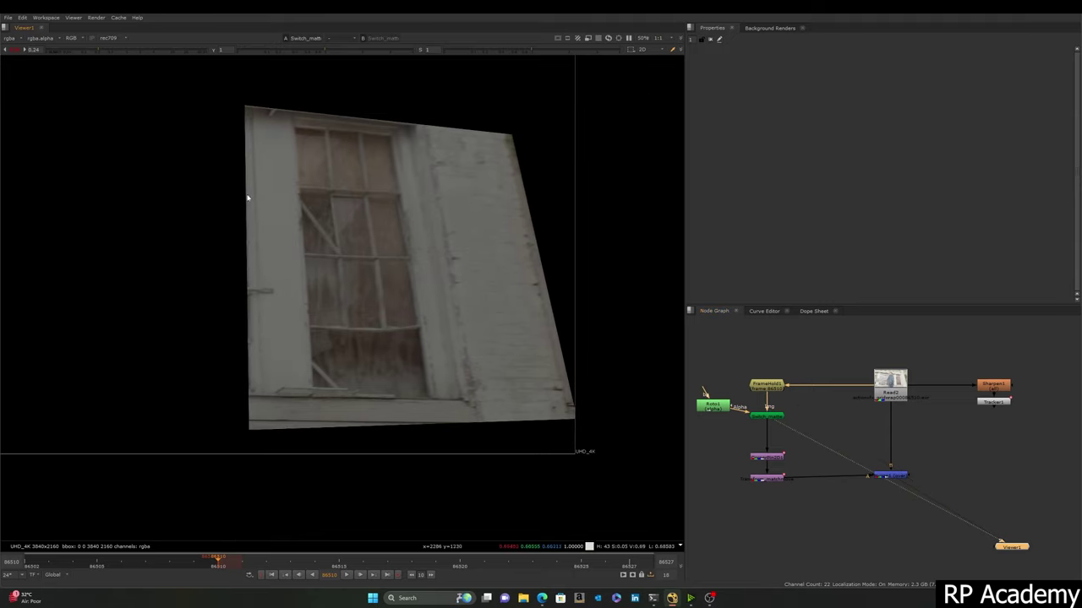
Step: Open the Roto1 properties to show its shape, and line the node up horizontally with Switch_matte
double_click(718, 406)
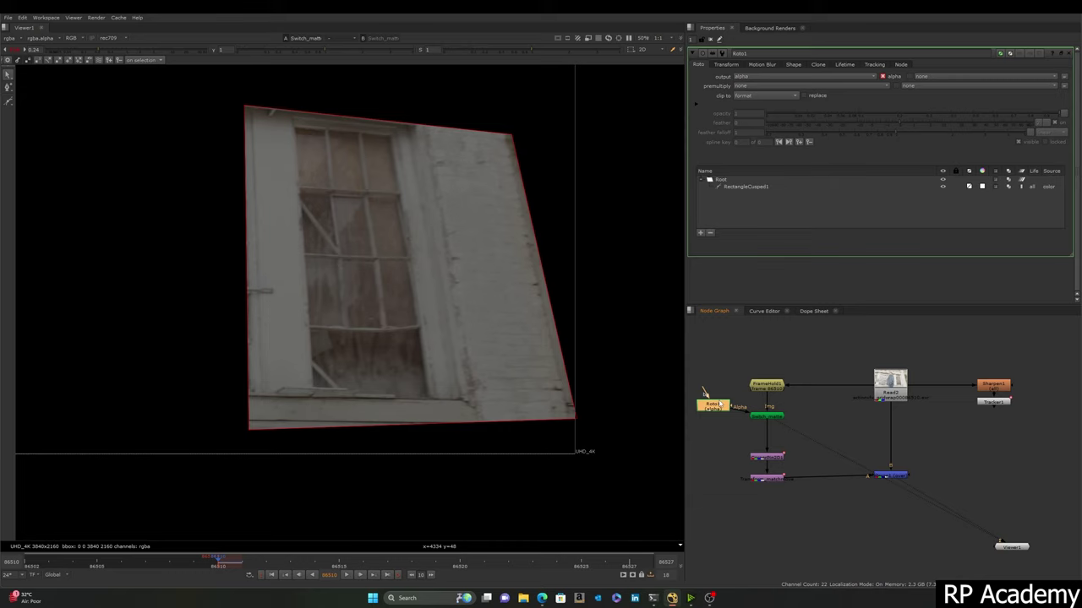
middle_click_drag(415, 127, 380, 87)
scroll(861, 378, "up", 6)
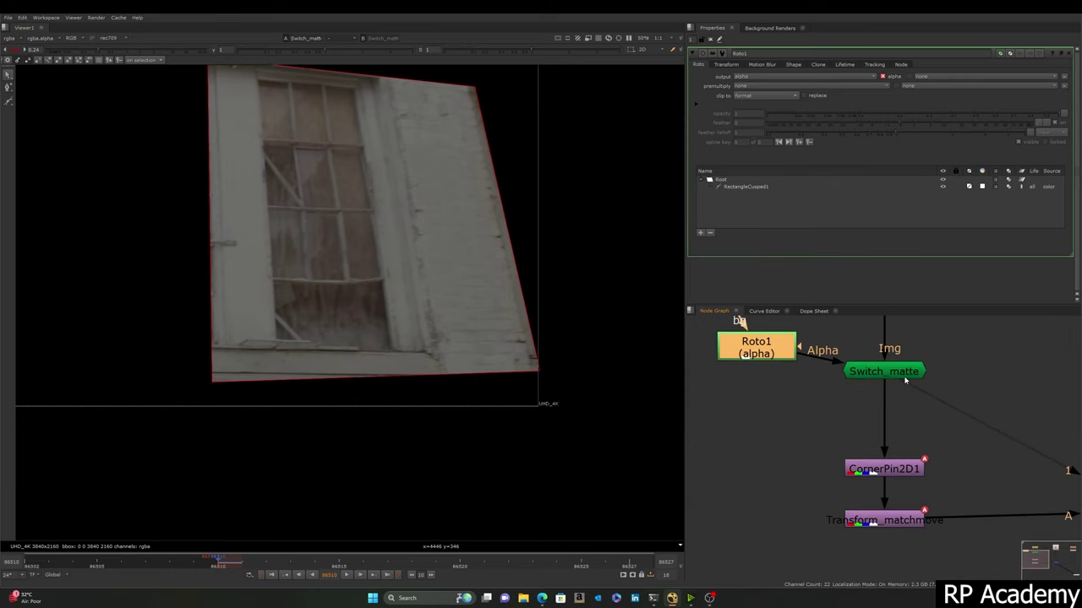
left_click_drag(763, 360, 747, 379)
scroll(887, 366, "down", 3)
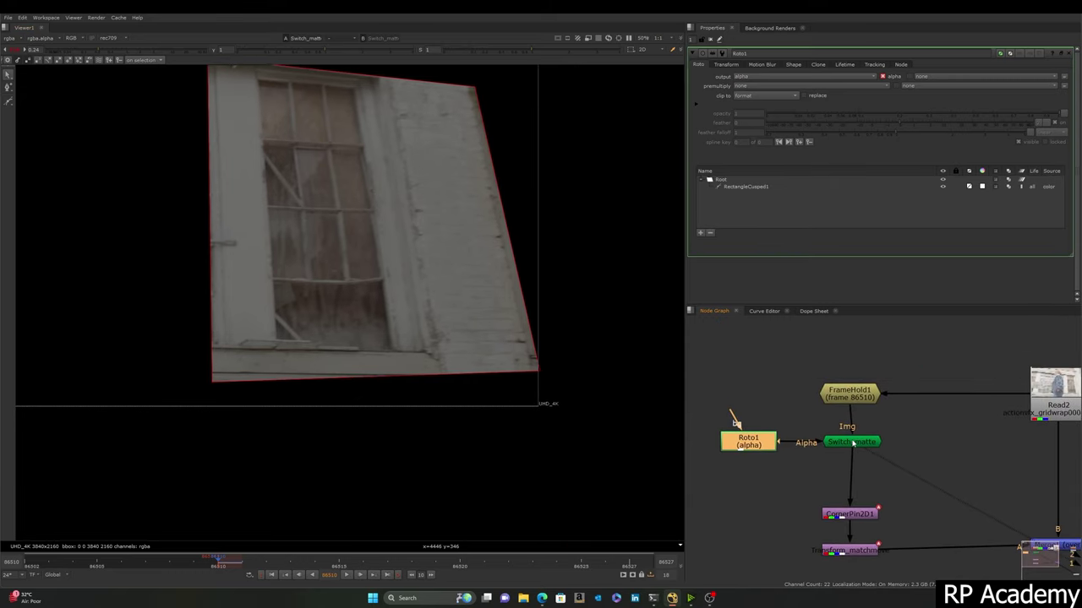
Step: Open the Switch_matte group's internal node graph and examine its Copy1 and Premult1 nodes
left_click(851, 443)
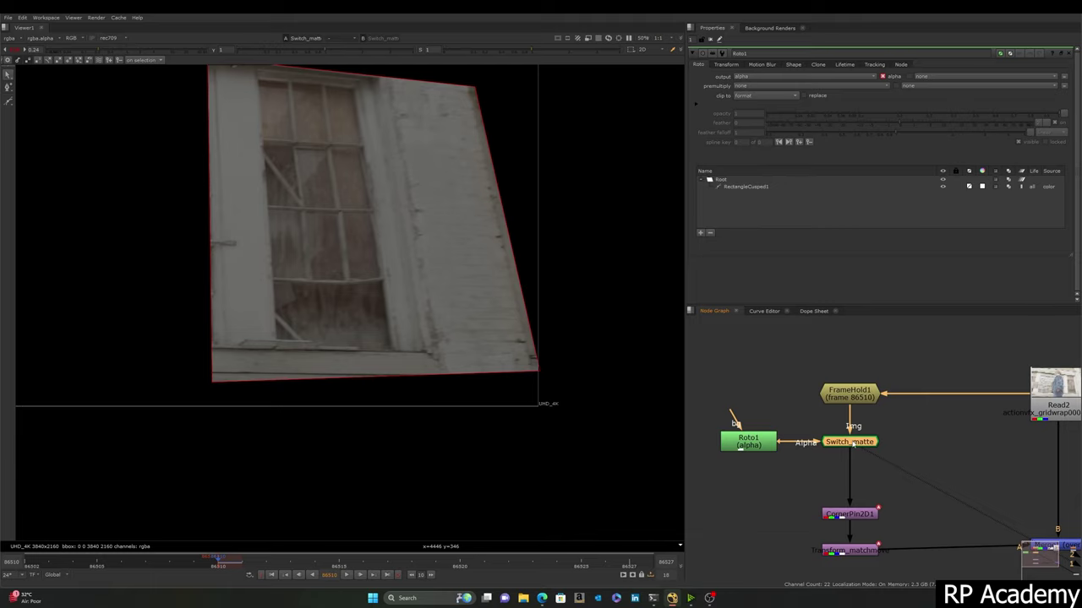
double_click(851, 443)
left_click(1038, 56)
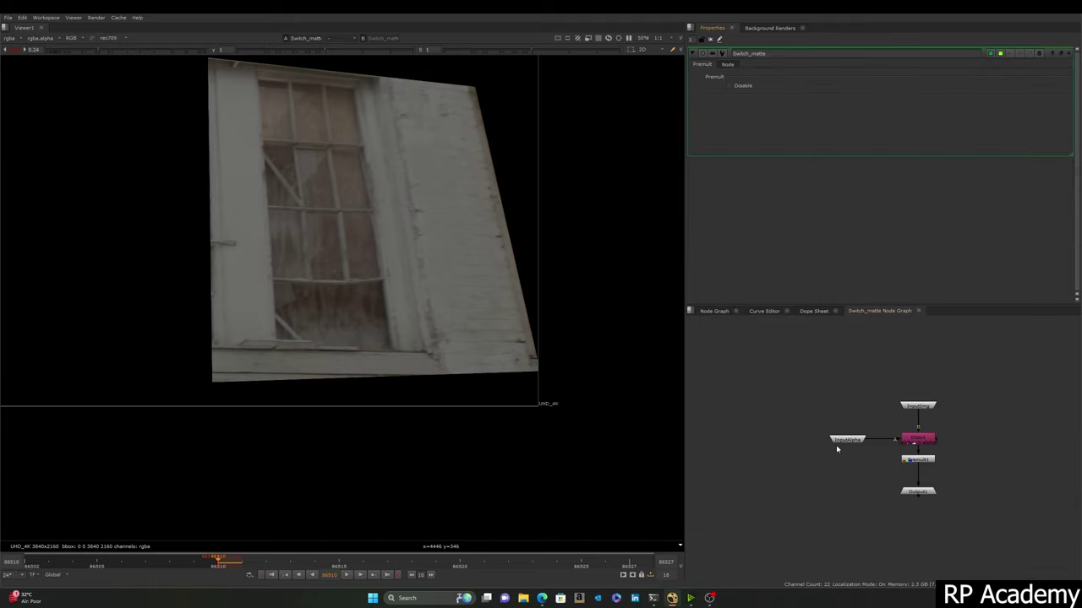
middle_click_drag(836, 449, 713, 421)
scroll(763, 437, "up", 3)
middle_click_drag(795, 430, 862, 422)
left_click_drag(965, 339, 807, 476)
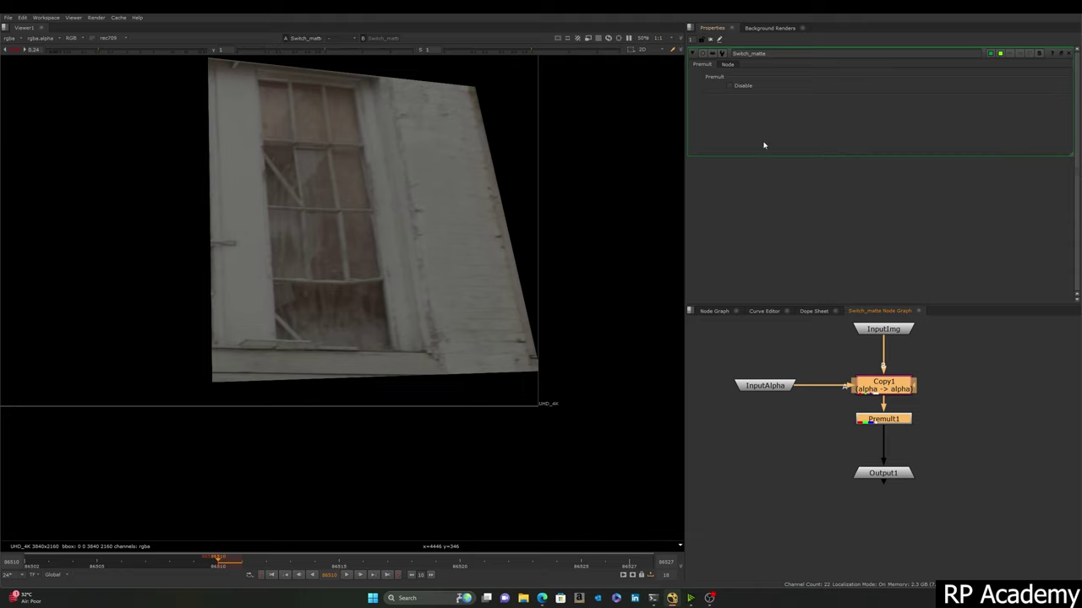
Step: Return to the main node graph and examine the CornerPin2D1 and Transform_matchmove branch below Switch_matte
left_click(714, 311)
left_click_drag(808, 393, 902, 341)
middle_click_drag(903, 352, 890, 390)
left_click(567, 335)
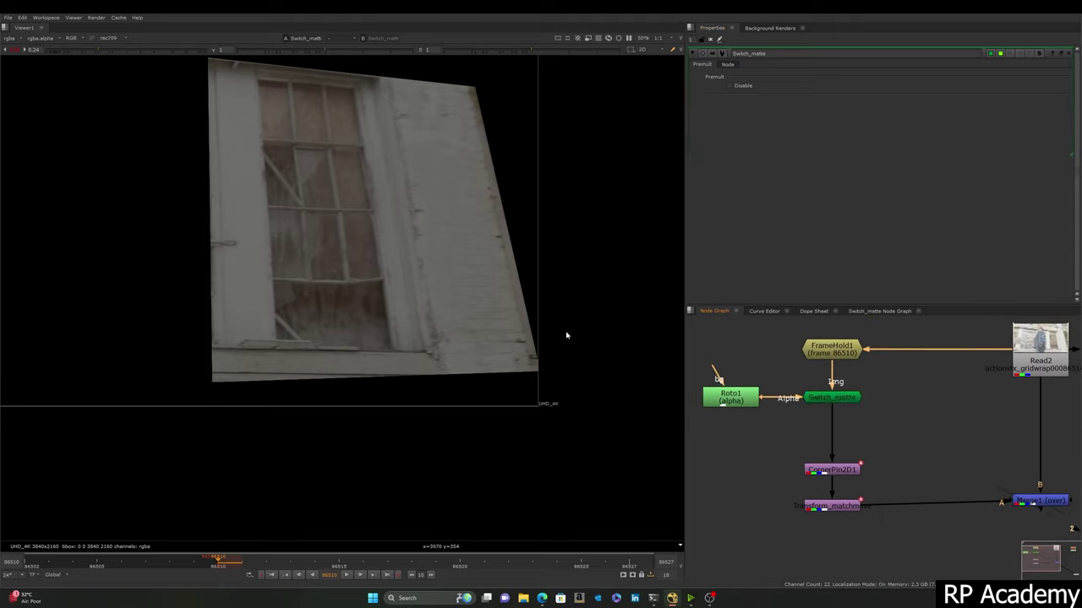
middle_click_drag(820, 448, 791, 390)
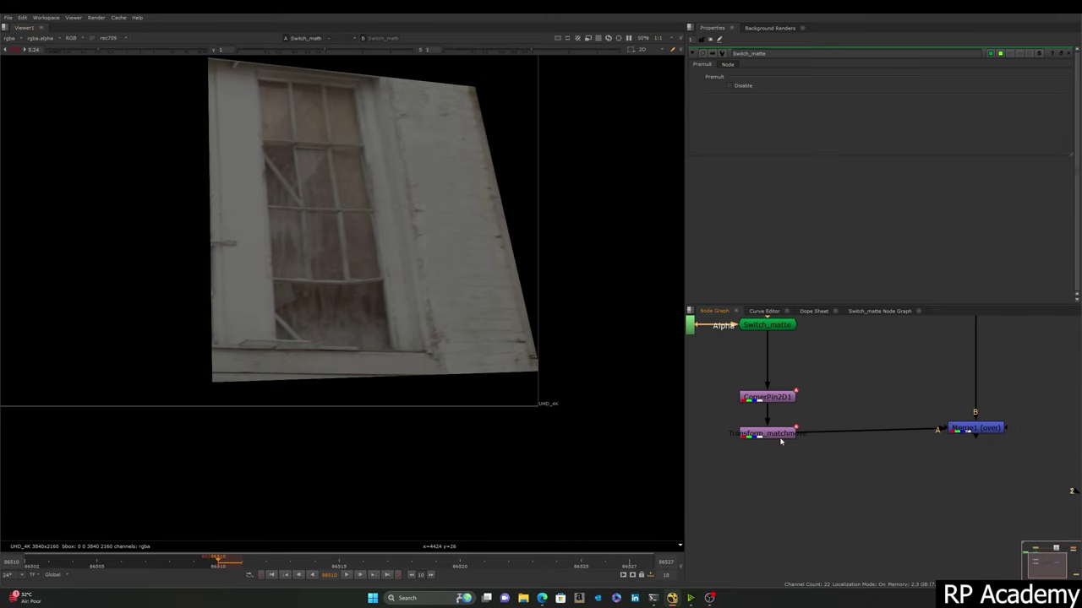
Step: Open the Tracker1 properties, view its output and play the footage to check the four tracks
scroll(780, 440, "down", 3)
middle_click_drag(920, 355, 890, 458)
double_click(968, 462)
key("1")
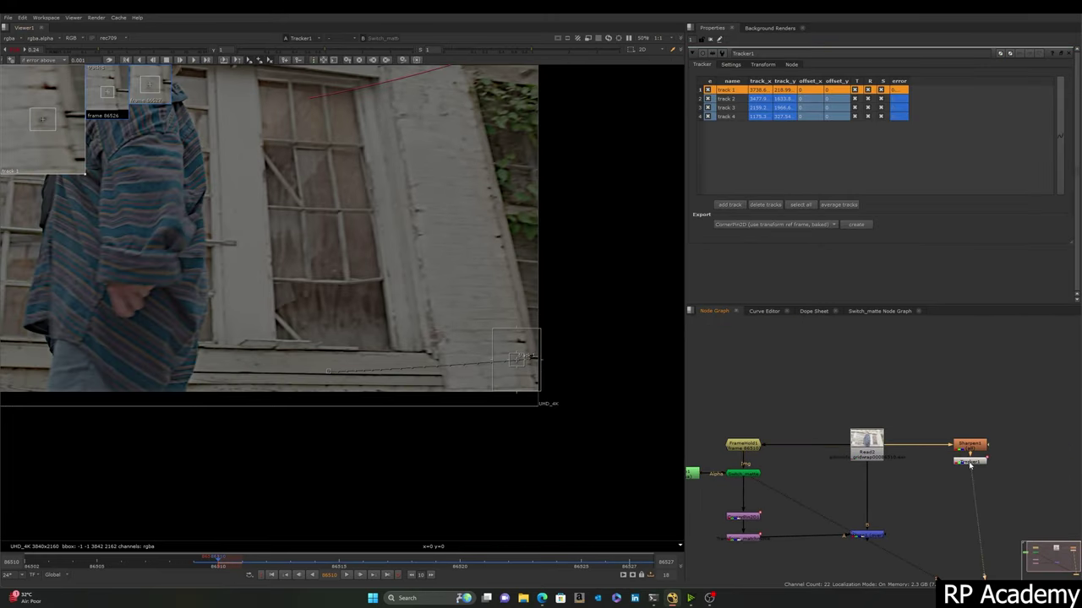
scroll(536, 355, "down", 1)
middle_click_drag(490, 311, 564, 285)
scroll(564, 283, "down", 1)
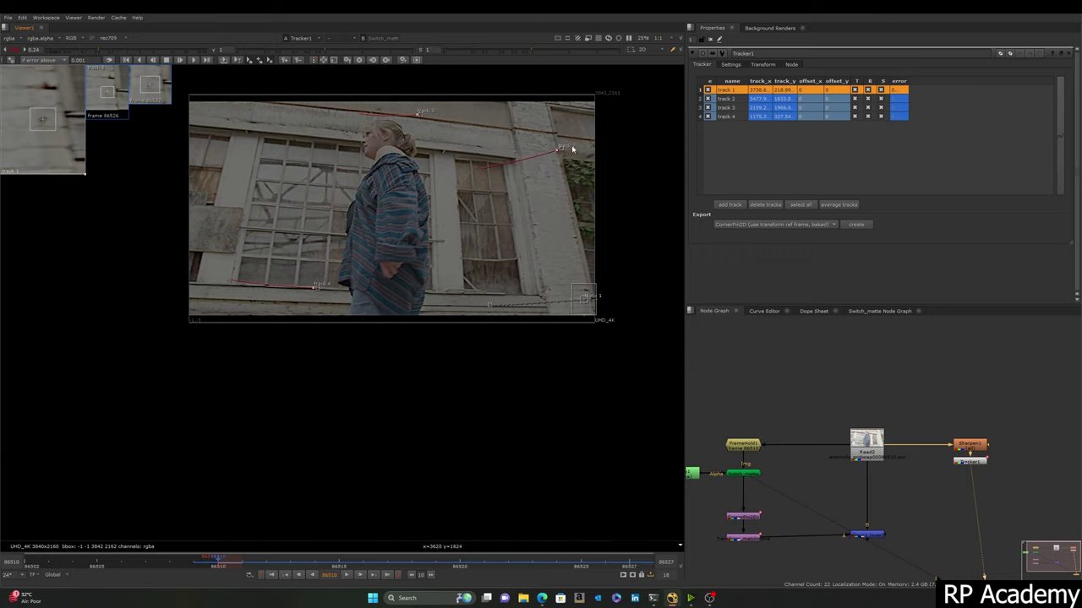
left_click(348, 575)
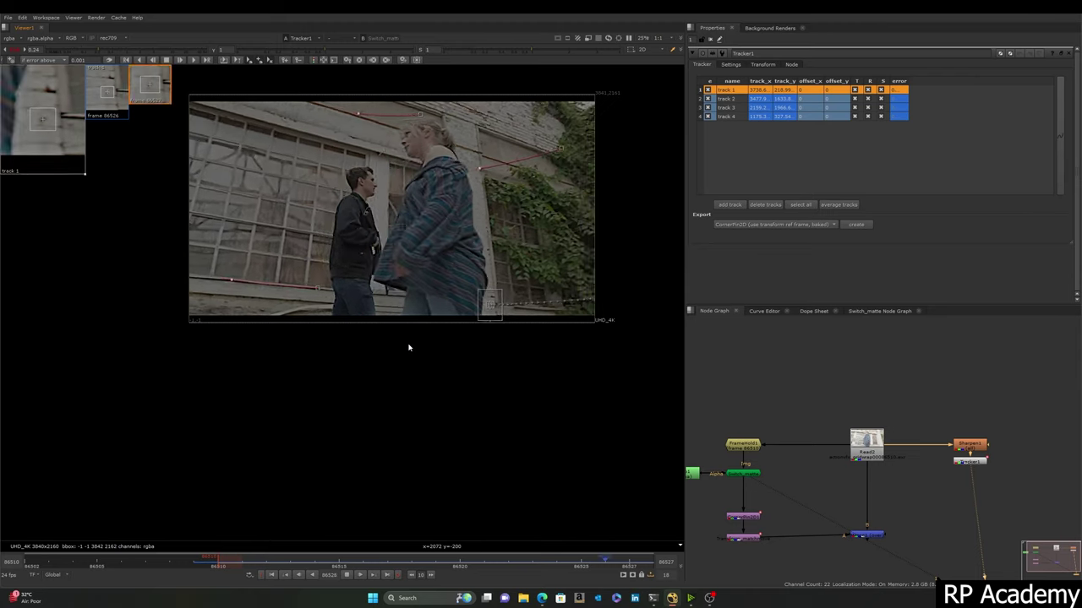
left_click(348, 575)
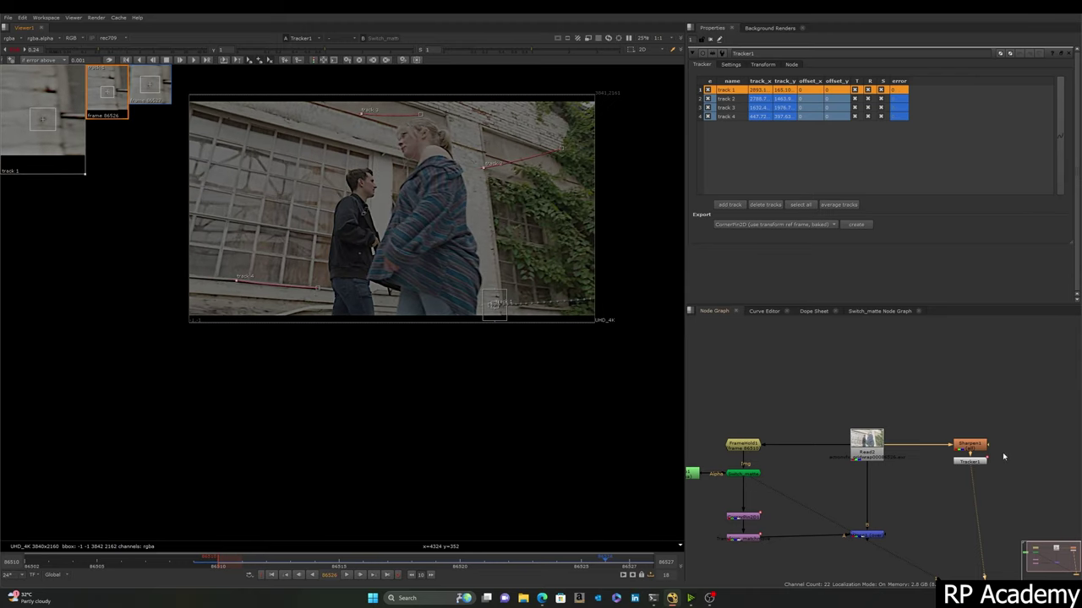
key("f")
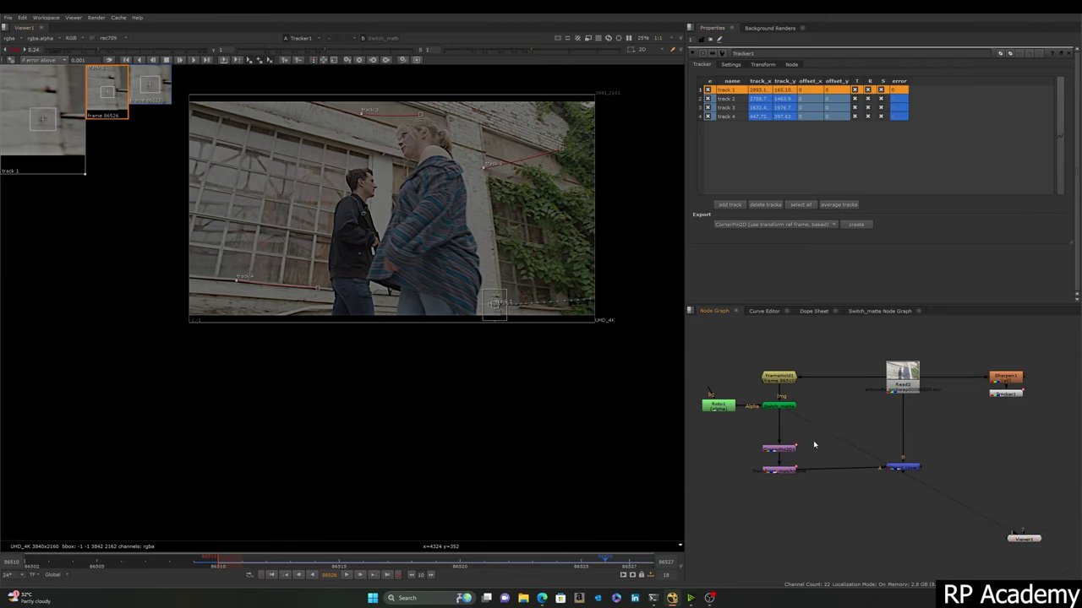
Step: Disable CornerPin2D1 and play back the Merge1 composite to check the patch with only the Transform_matchmove
left_click_drag(807, 440, 736, 466)
key("d")
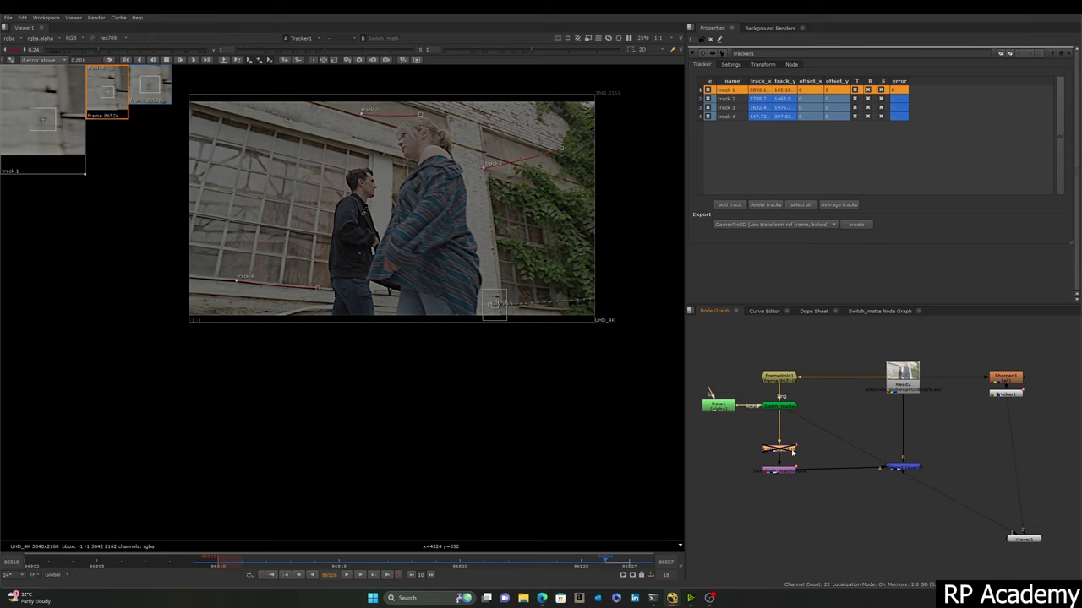
left_click(913, 473)
key("1")
scroll(479, 251, "up", 1)
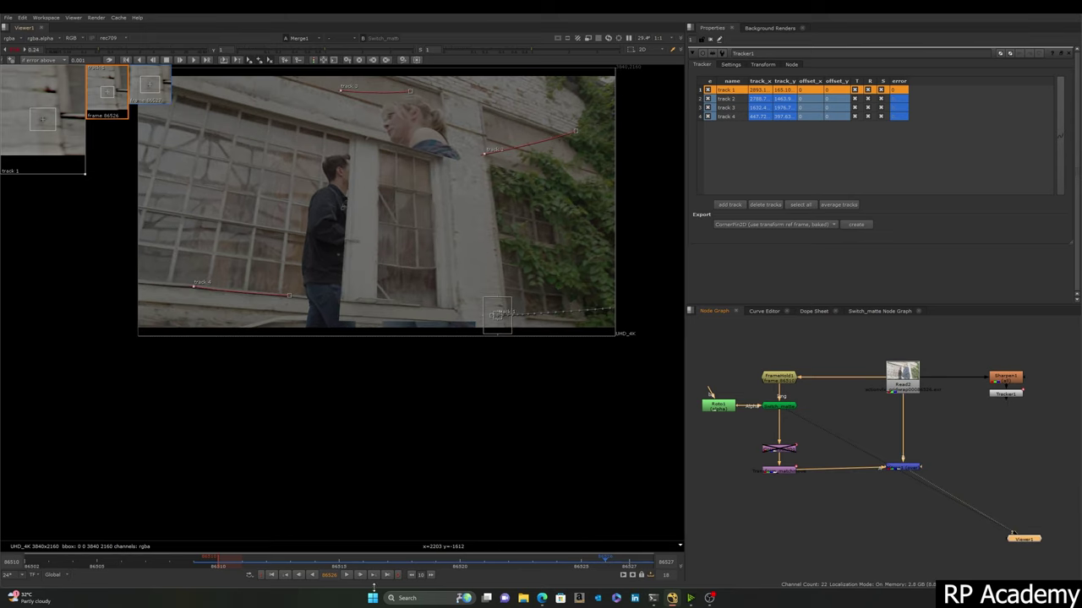
left_click(346, 576)
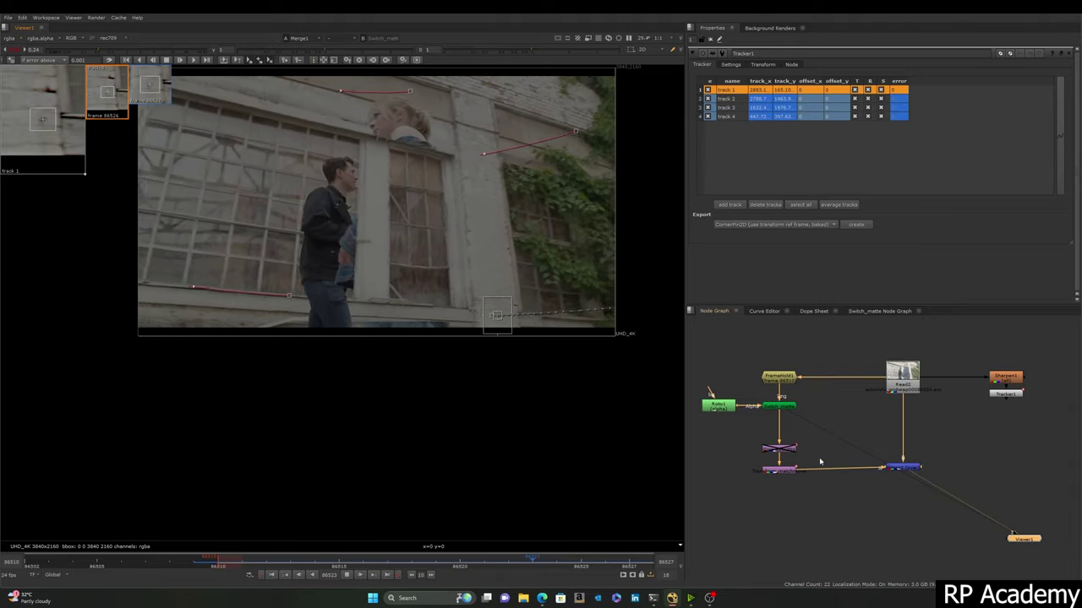
Step: View the Transform_matchmove output on its own during playback and compare it with the Merge1 composite
left_click(781, 471)
key("1")
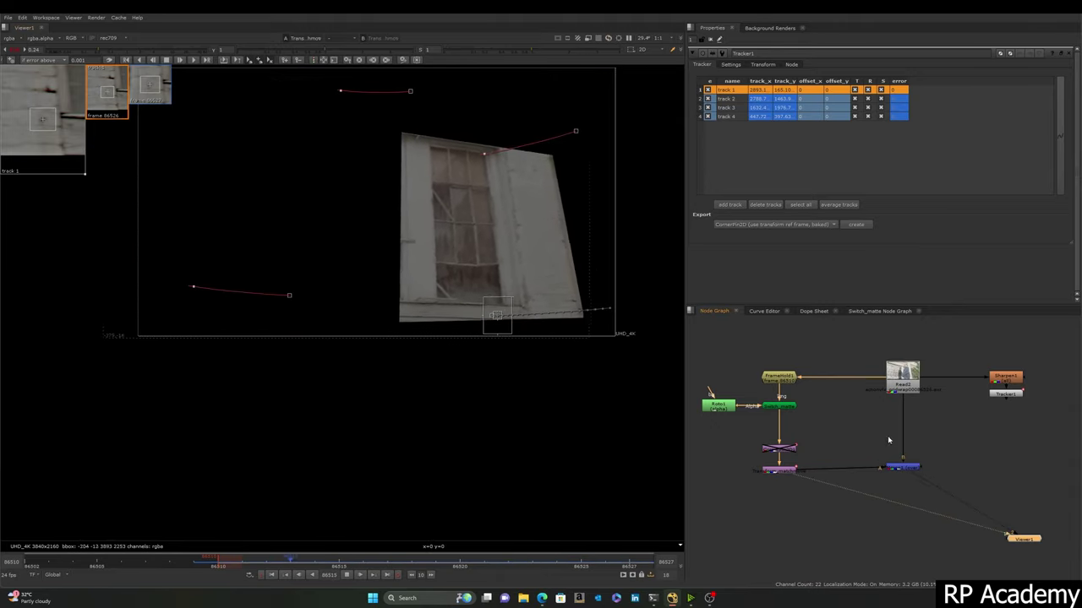
left_click_drag(968, 438, 875, 490)
key("1")
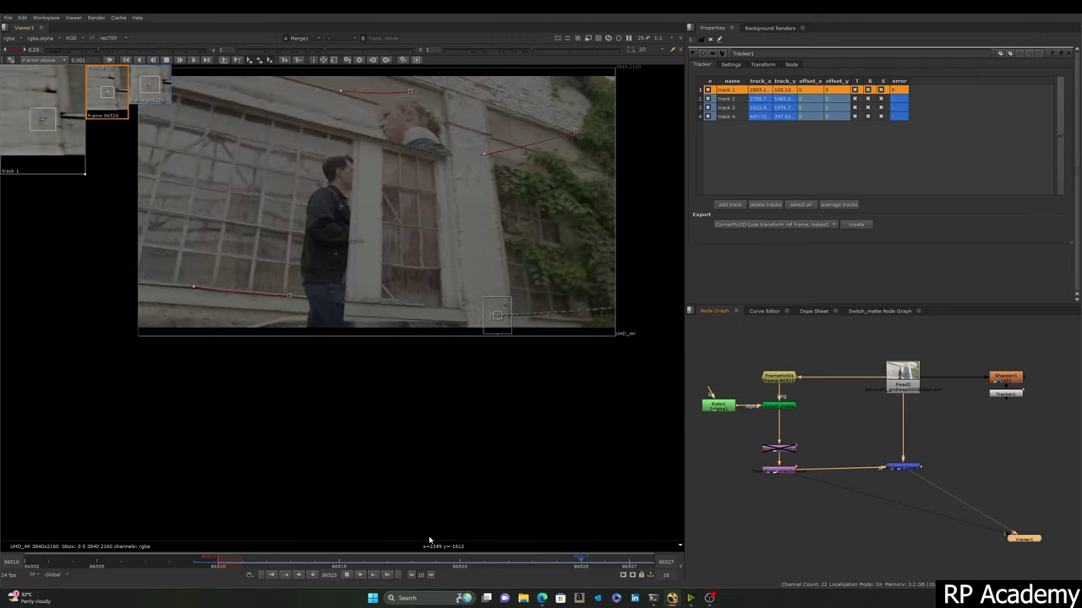
scroll(798, 449, "up", 2)
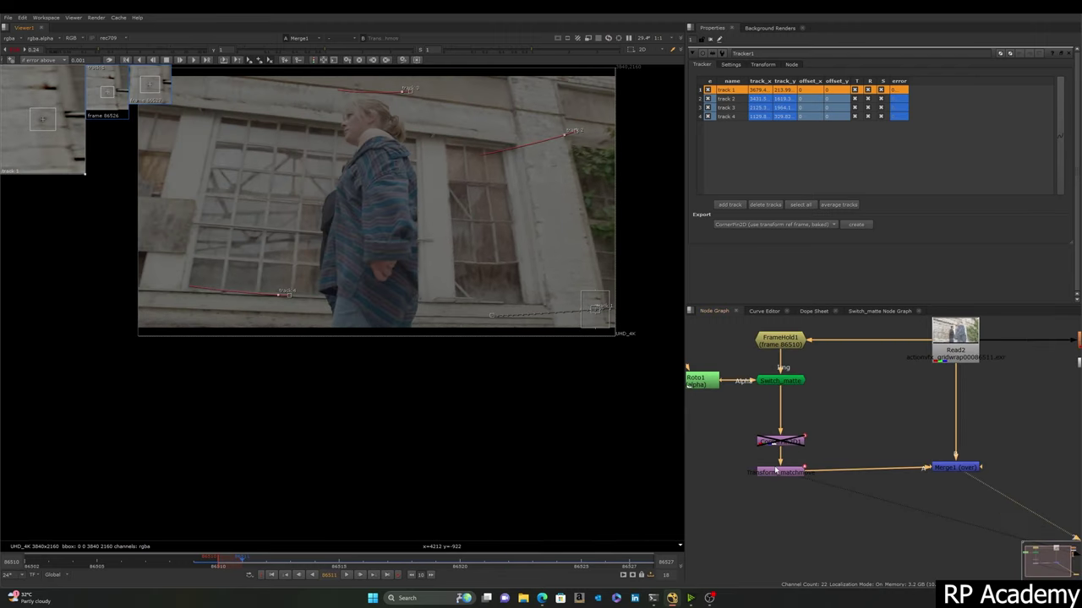
left_click_drag(737, 458, 845, 412)
middle_click_drag(609, 209, 561, 237)
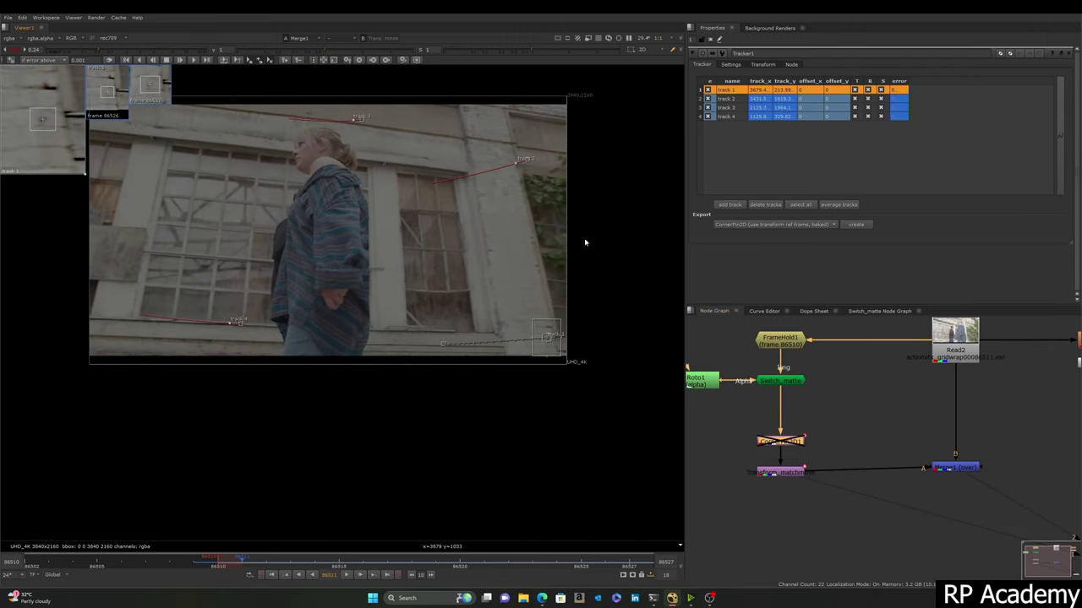
Step: Assign Read2 to viewer input 1 and Merge1 to viewer input 2, and play the original plate
left_click(959, 350)
key("1")
left_click_drag(989, 430, 902, 516)
key("2")
scroll(452, 269, "up", 4)
key("1")
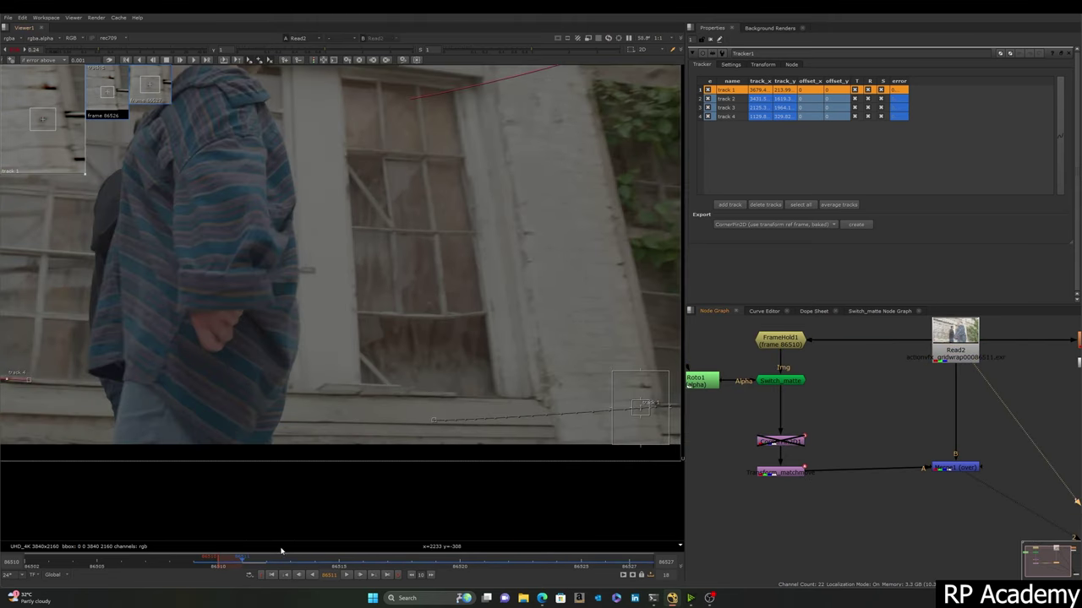
left_click(356, 576)
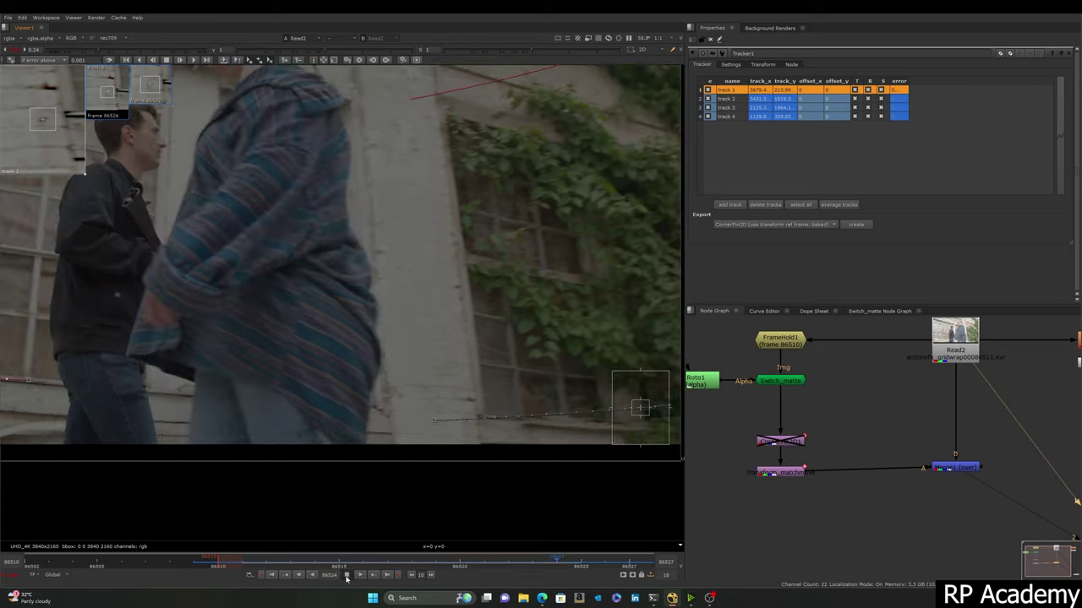
Step: On frame 86526, flip between the Read2 plate and the Merge1 composite to examine the patch's upper and lower edges
middle_click_drag(372, 264, 536, 340)
scroll(362, 203, "up", 5)
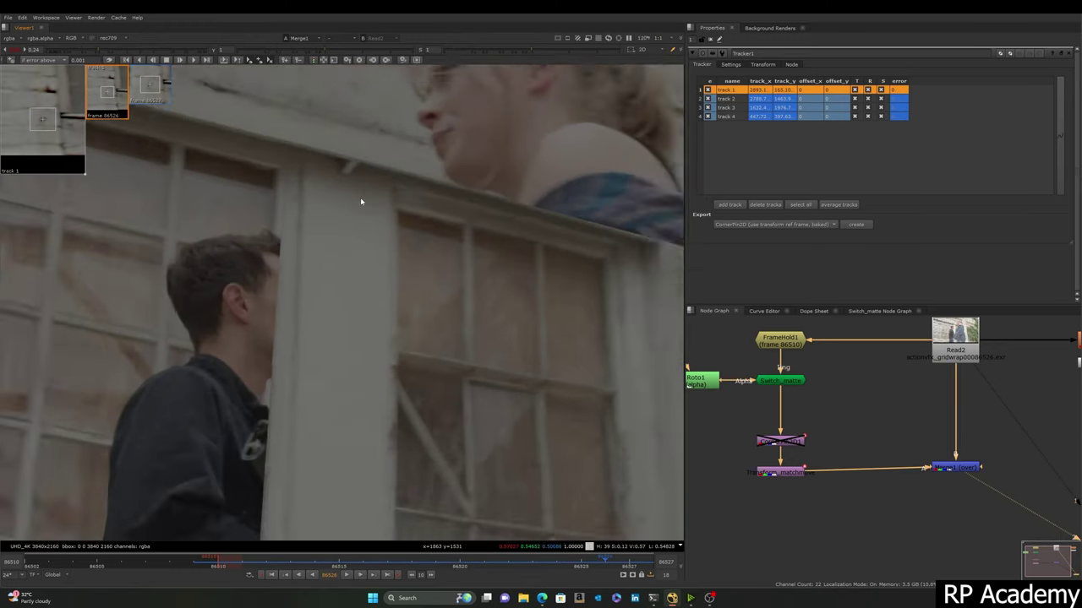
key("1")
key("2")
key("1")
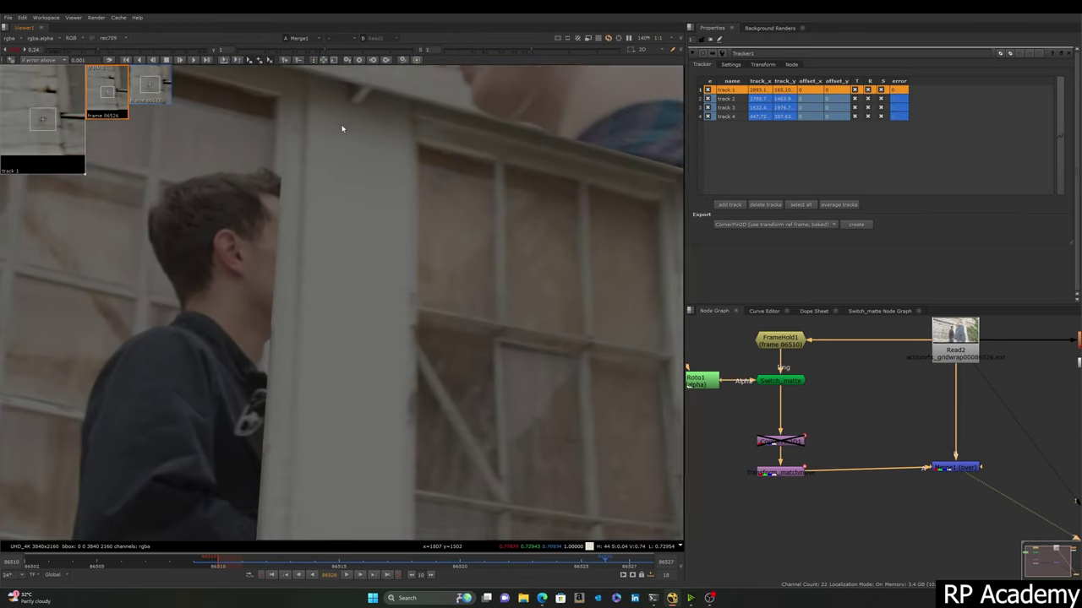
key("2")
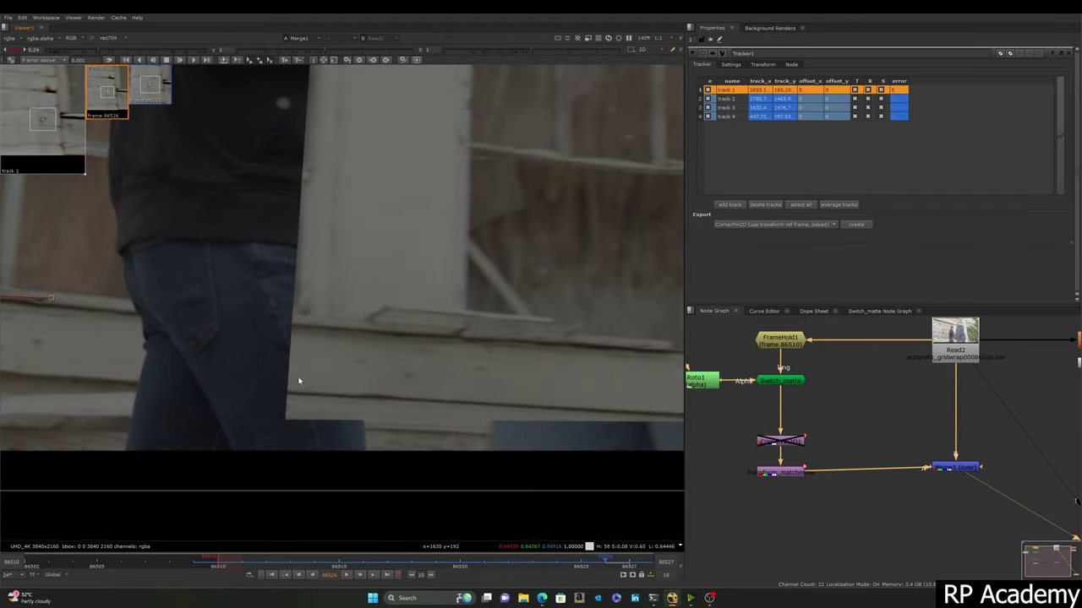
scroll(203, 356, "down", 4)
middle_click_drag(528, 404, 476, 411)
scroll(308, 421, "up", 3)
scroll(309, 416, "down", 2)
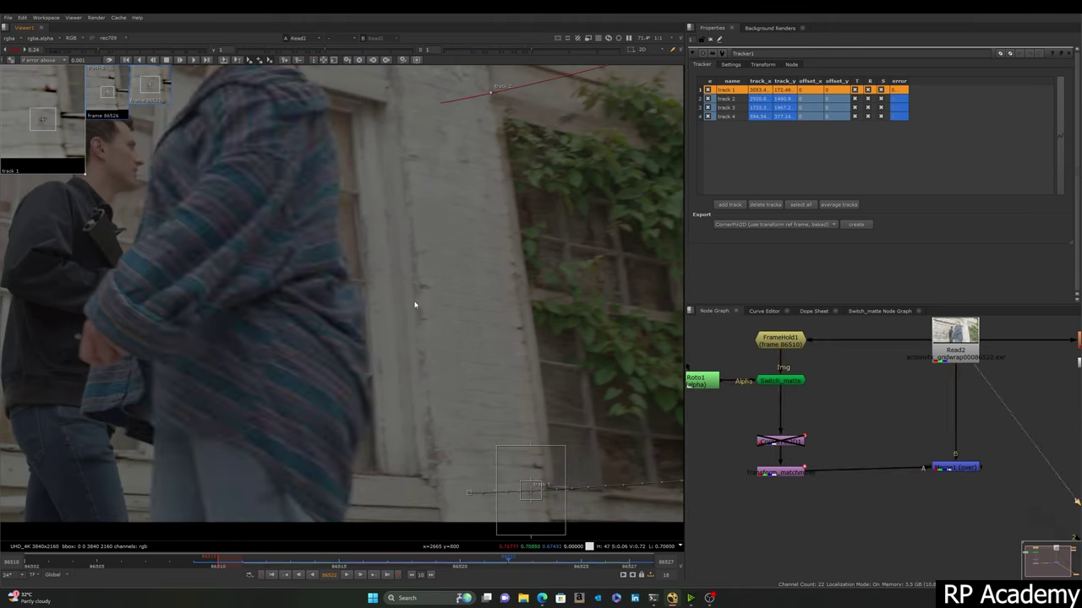
Step: On frame 86522, flip between the Read2 plate and the Merge1 composite to check the patch's alignment near the window frame
key("1")
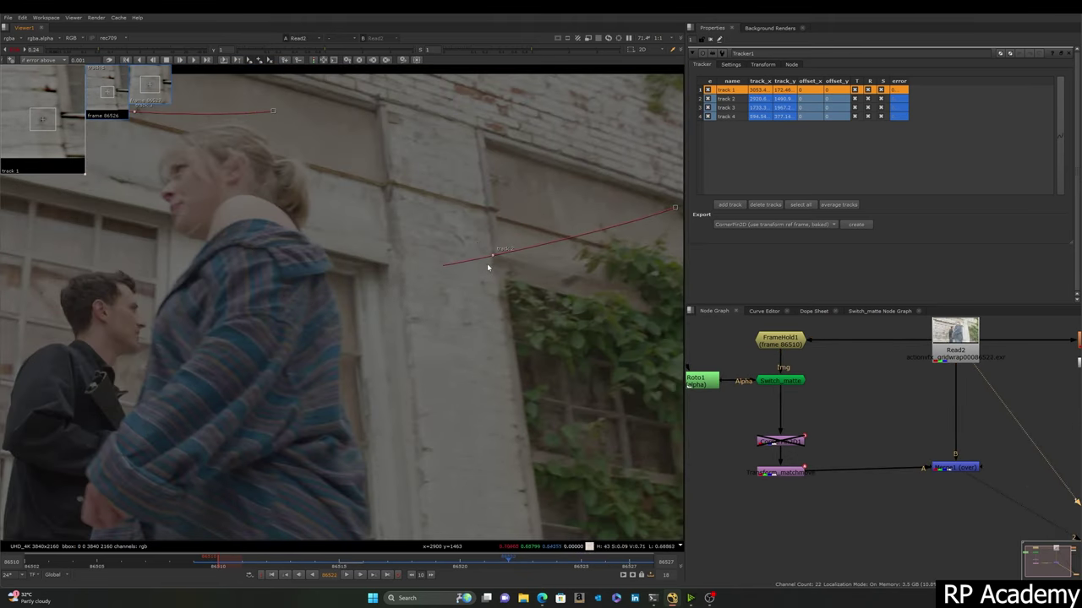
key("2")
middle_click_drag(286, 291, 469, 214)
key("1")
key("2")
scroll(342, 180, "up", 3)
key("1")
key("2")
key("1")
key("2")
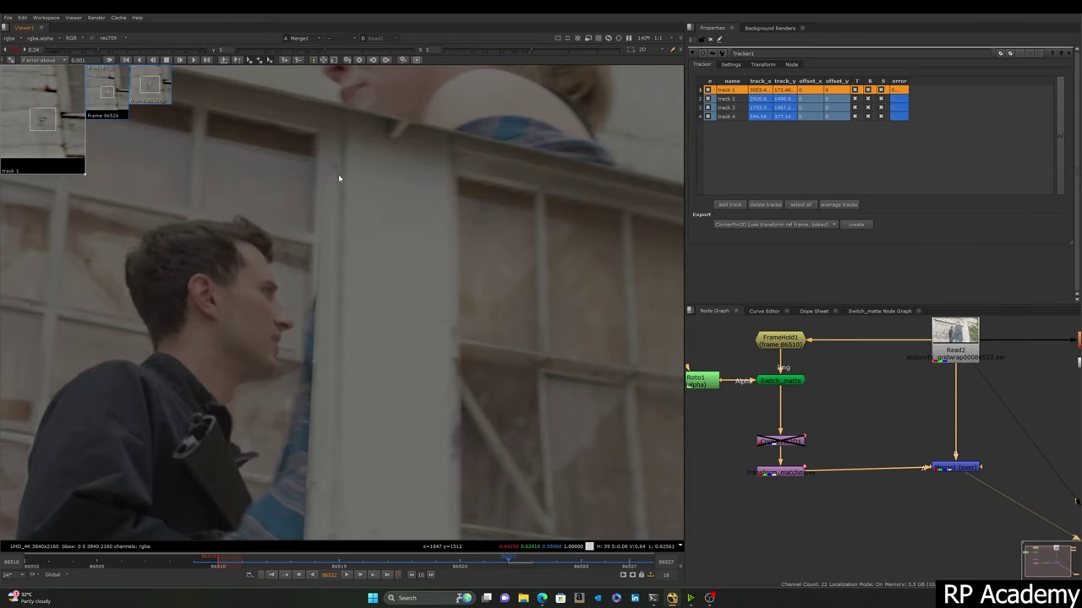
Step: Switch the viewer back to Read2 and re-enable the CornerPin2D1 node
key("1")
scroll(912, 420, "down", 2)
left_click_drag(867, 412, 794, 446)
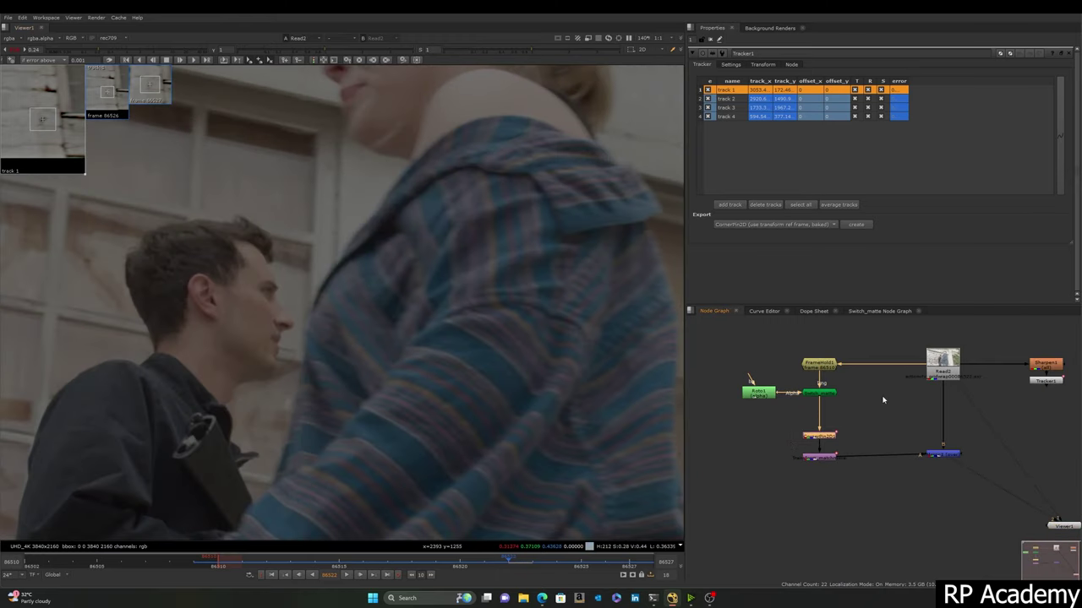
Step: Open the CornerPin2D1 properties and examine its four corner points over the full plate on frame 86510
middle_click_drag(883, 399, 856, 379)
left_click_drag(847, 396, 757, 426)
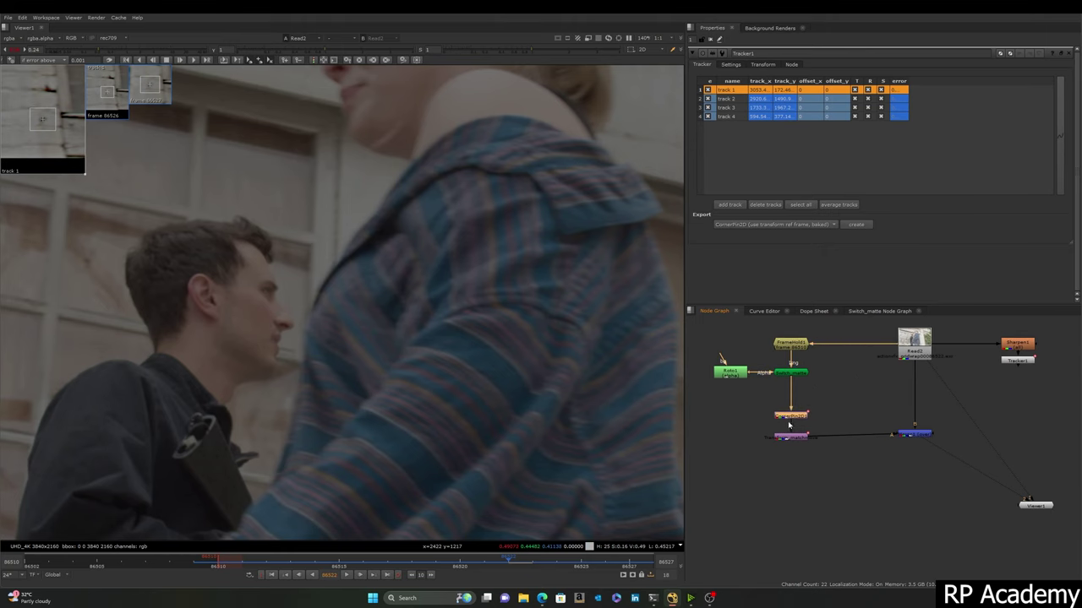
double_click(791, 415)
scroll(519, 338, "down", 5)
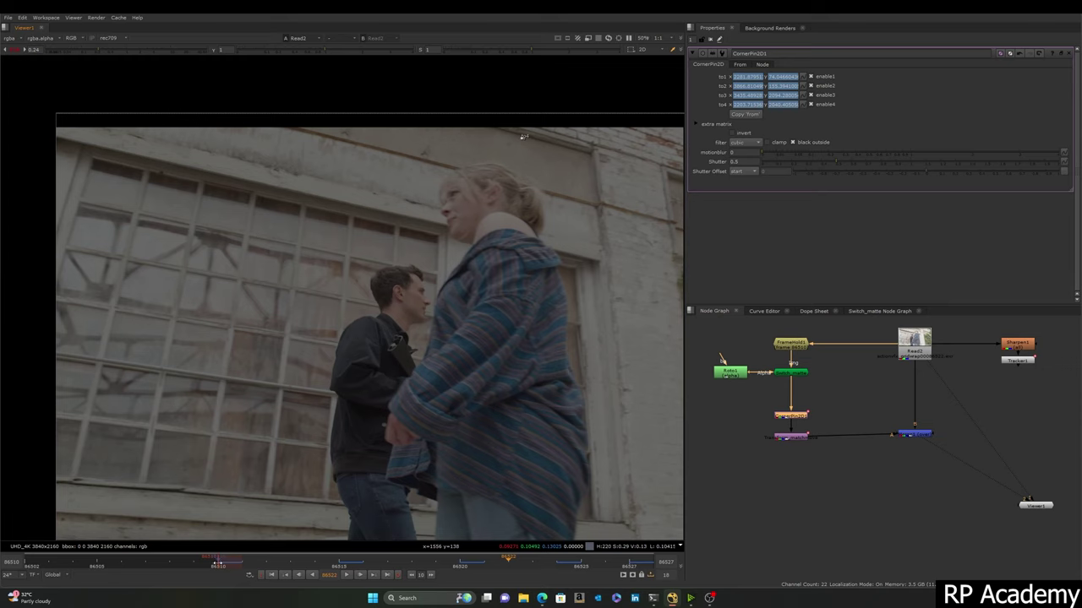
left_click(222, 561)
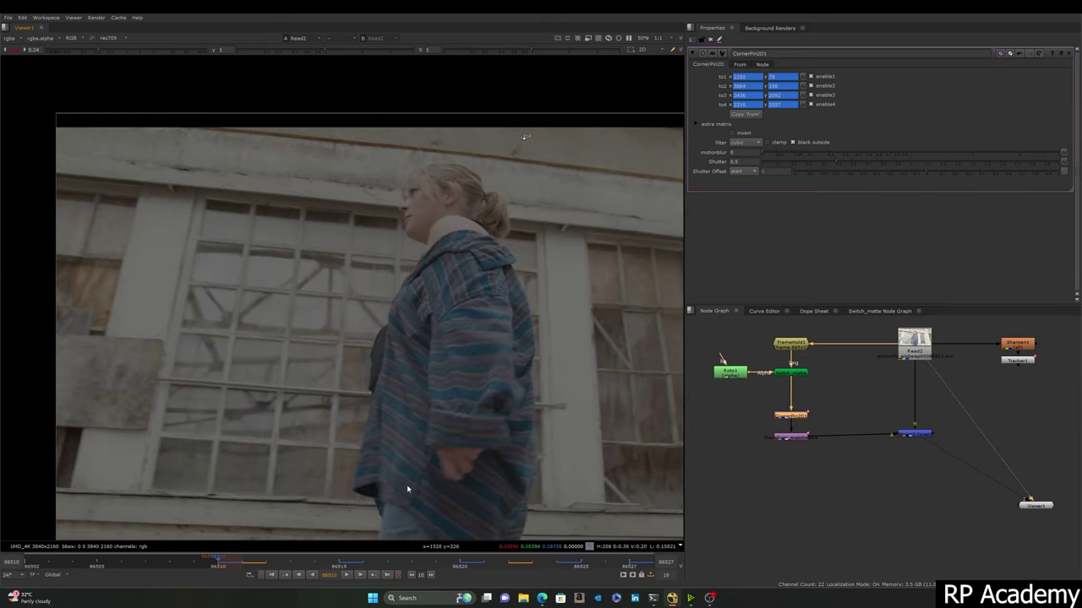
scroll(807, 404, "up", 2)
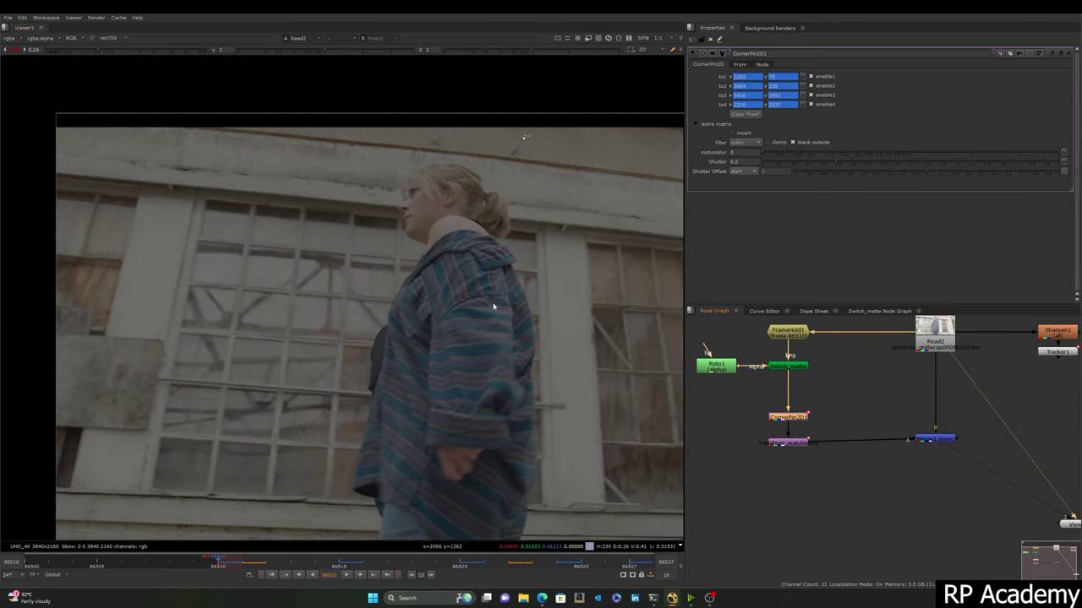
scroll(494, 307, "down", 3)
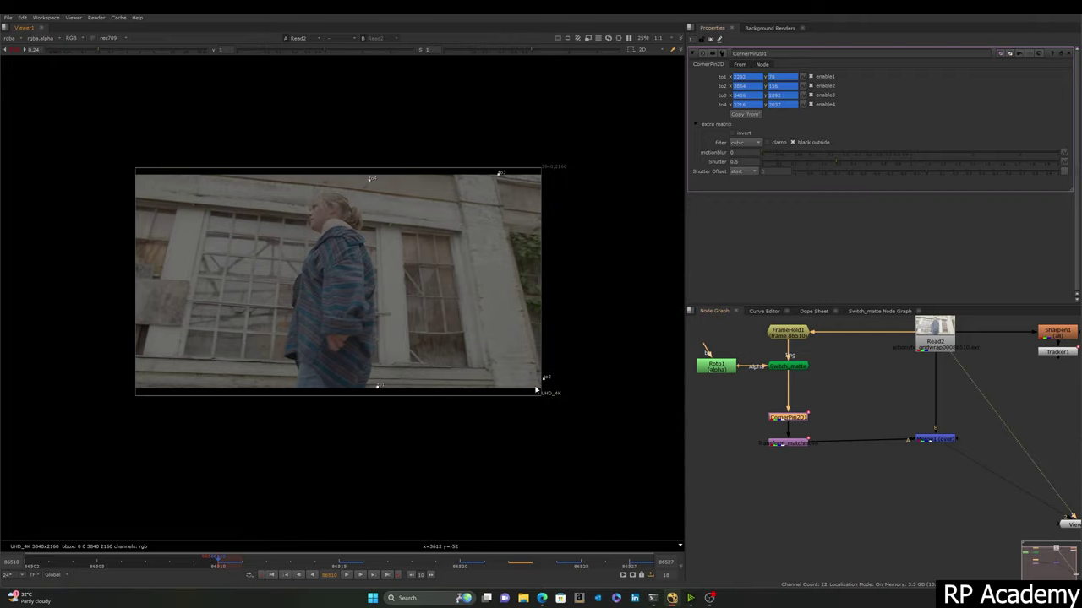
left_click_drag(248, 142, 642, 470)
Step: On frame 86510, switch the viewer between the Read2 plate and the Merge1 composite to compare them
middle_click_drag(866, 433, 768, 409)
left_click_drag(876, 394, 753, 437)
key("1")
scroll(478, 349, "up", 2)
key("1")
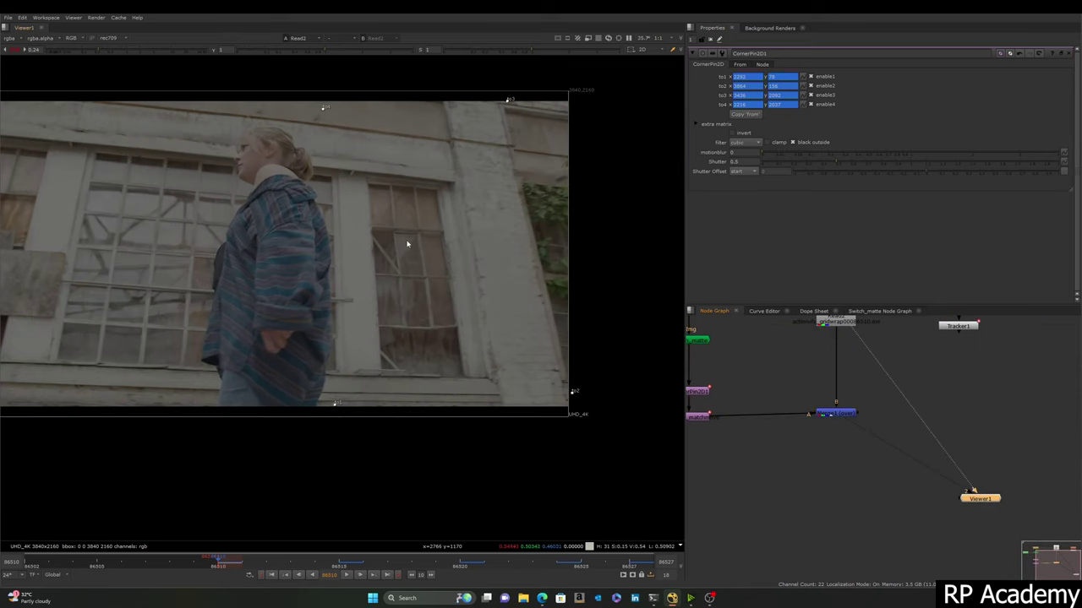
key("2")
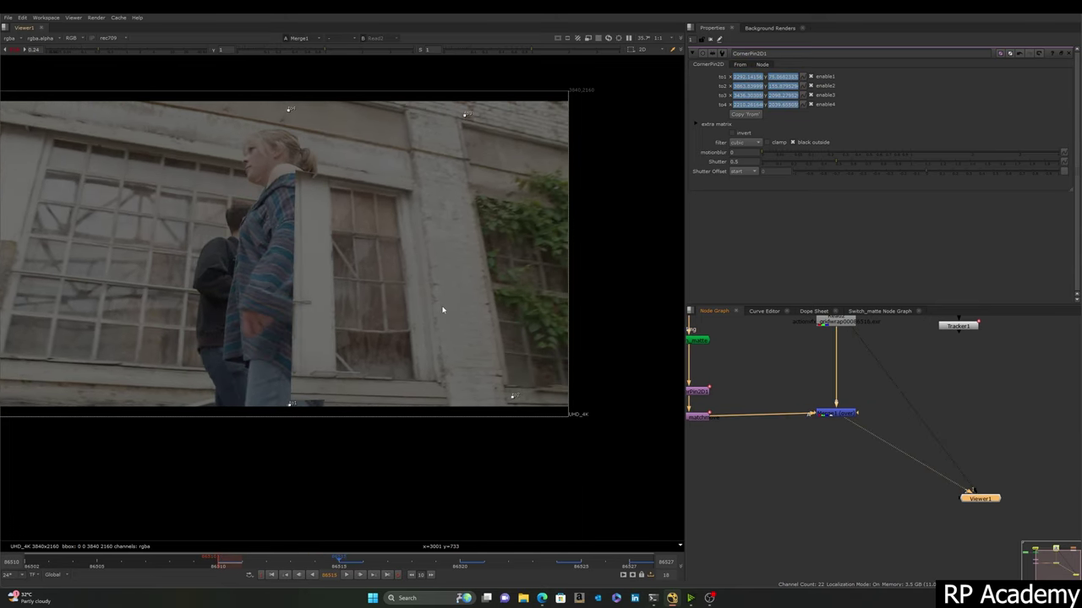
Step: On frame 86515, flip between Read2 and Merge1 to check the patch along the pillar edge beside the ivy
key("1")
scroll(457, 209, "up", 3)
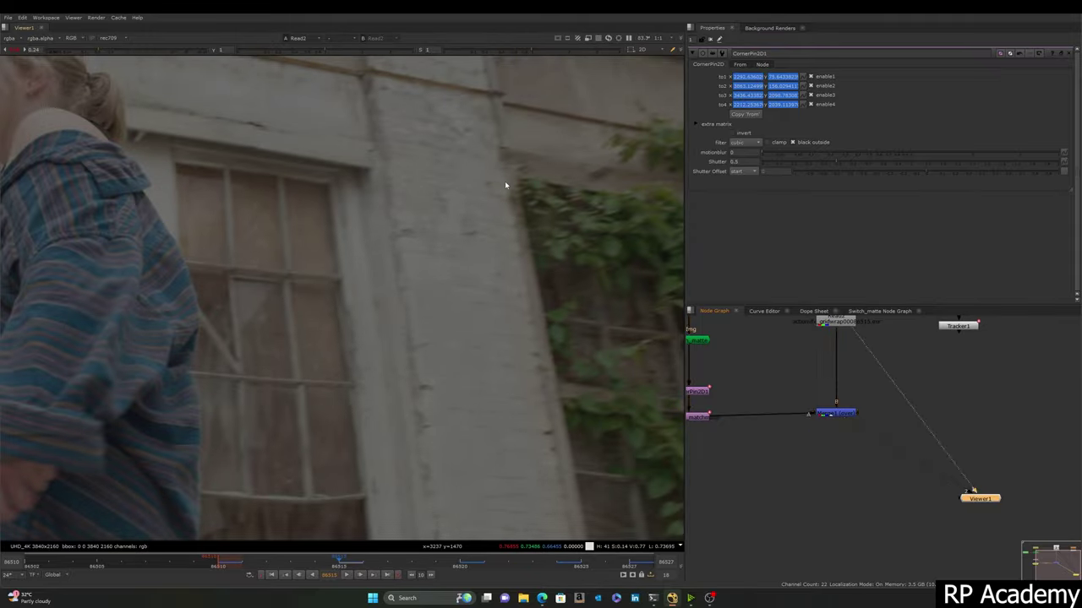
key("2")
scroll(463, 299, "up", 3)
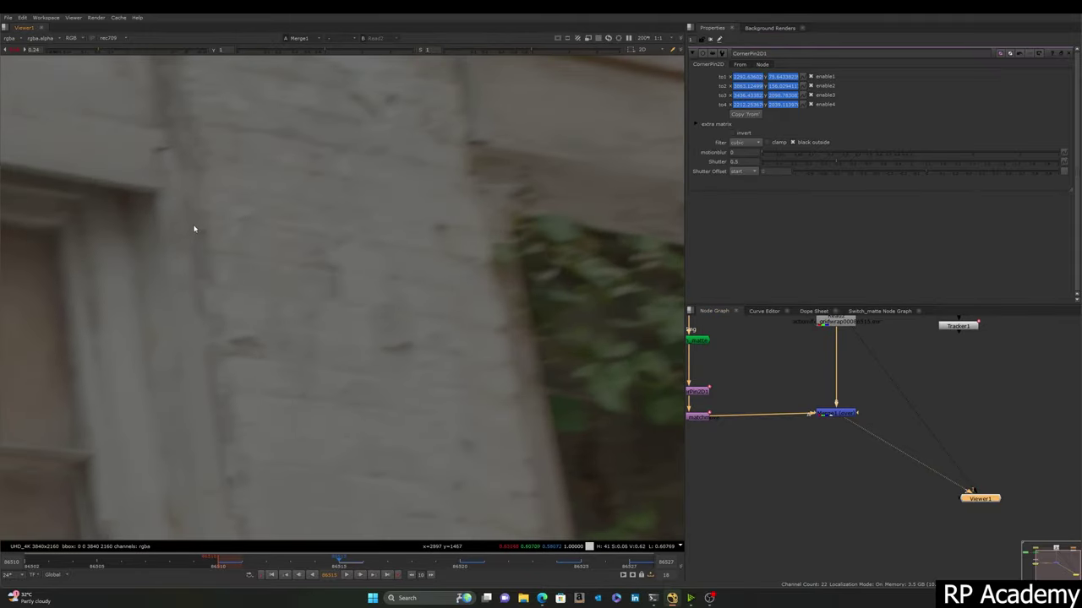
key("1")
scroll(434, 262, "up", 2)
key("2")
key("1")
key("2")
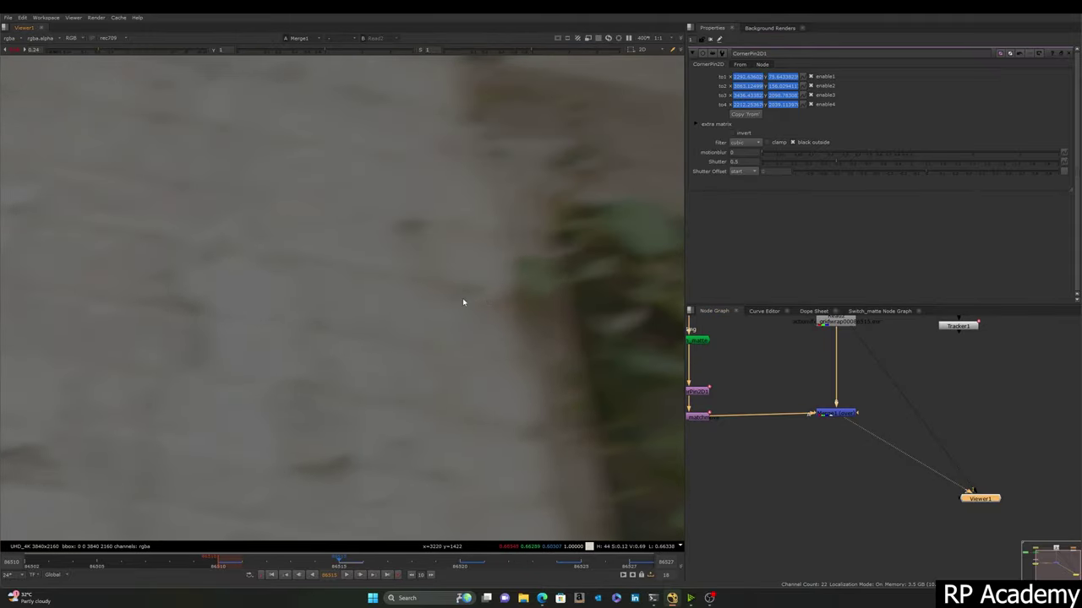
Step: On frame 86515, compare Read2 with Merge1 around the pillar's upper ledge at close and wider zoom levels
scroll(463, 302, "down", 6)
middle_click_drag(471, 302, 414, 439)
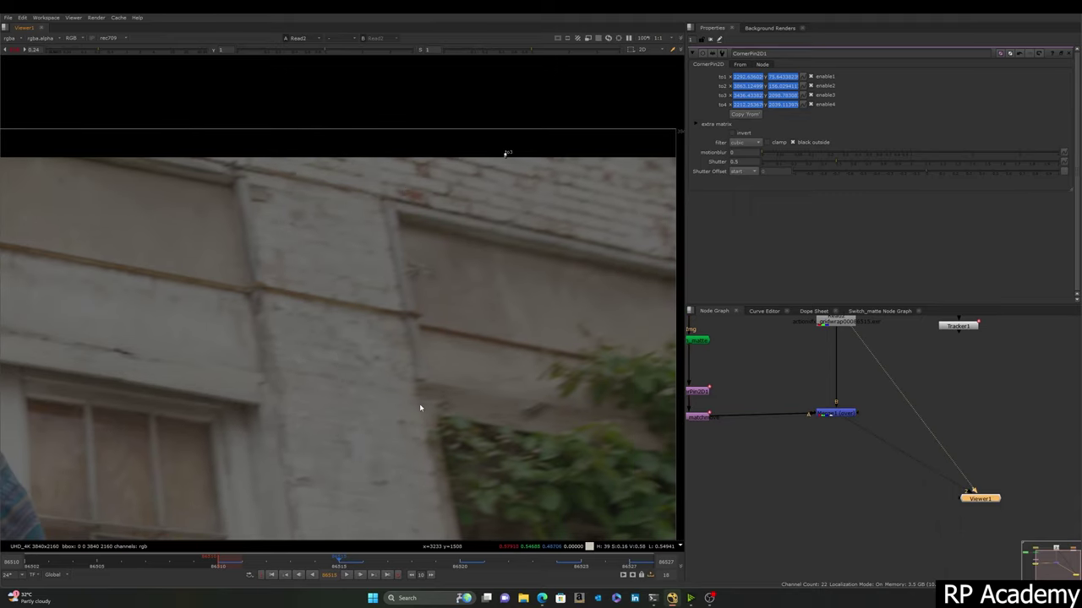
scroll(420, 398, "up", 2)
key("1")
key("2")
key("1")
key("2")
key("1")
key("2")
key("1")
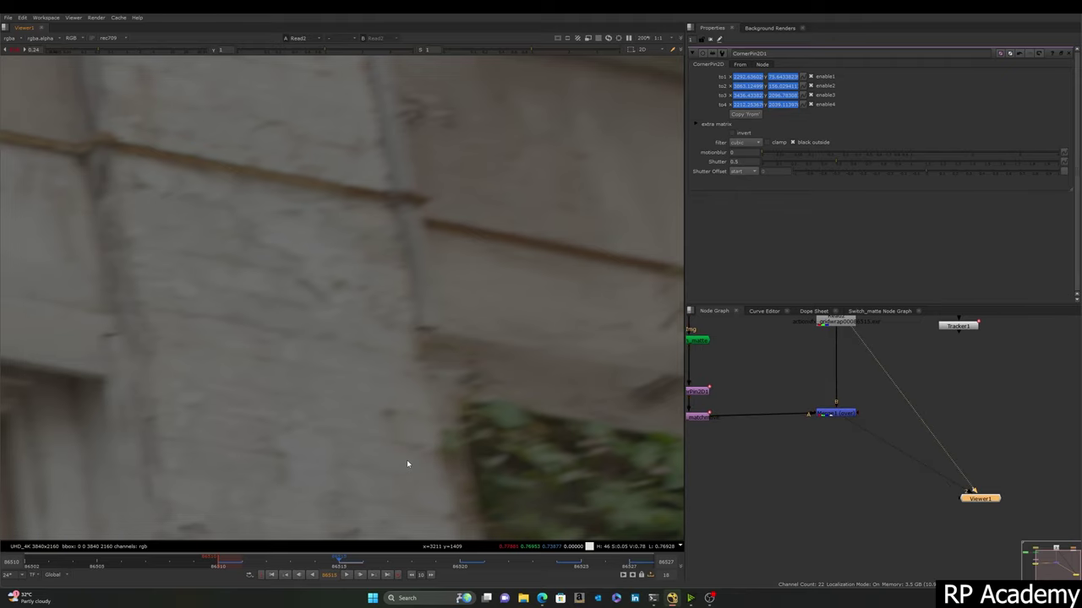
scroll(435, 462, "down", 2)
key("1")
key("2")
key("1")
key("2")
key("1")
Step: Examine the base of the pillar and the patch's top edge on frame 86515 against the plate
middle_click_drag(434, 461, 504, 116)
scroll(501, 329, "down", 5)
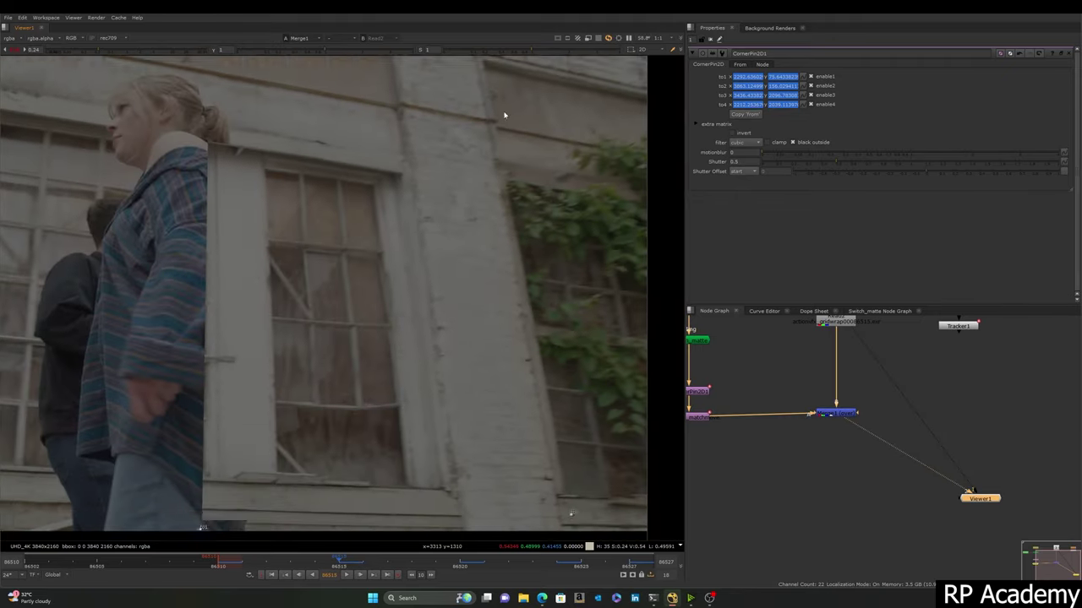
scroll(531, 481, "up", 2)
middle_click_drag(531, 481, 519, 333)
scroll(520, 334, "up", 3)
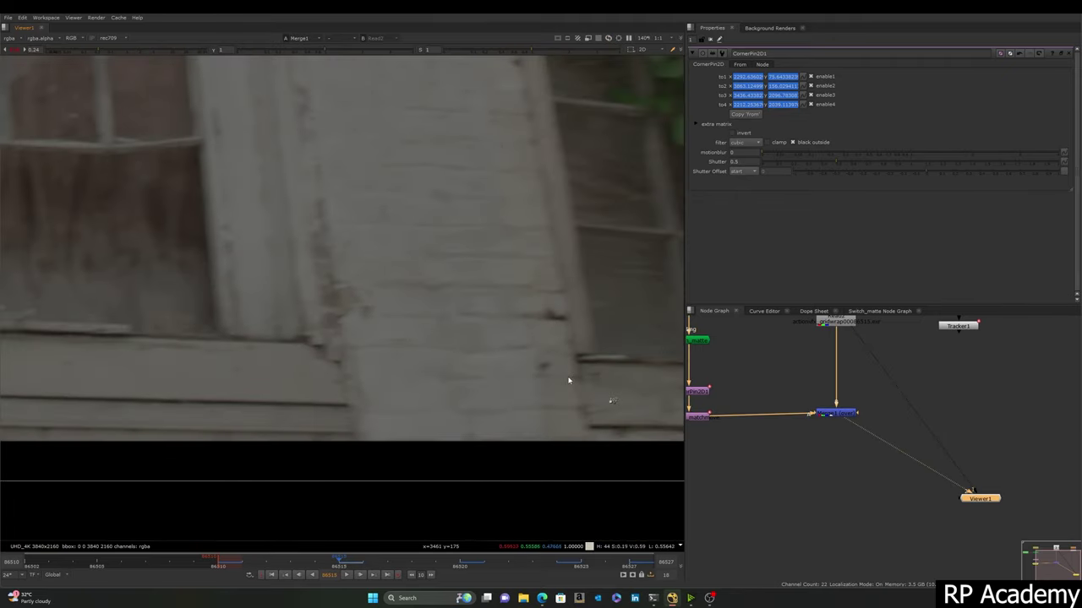
scroll(311, 377, "down", 5)
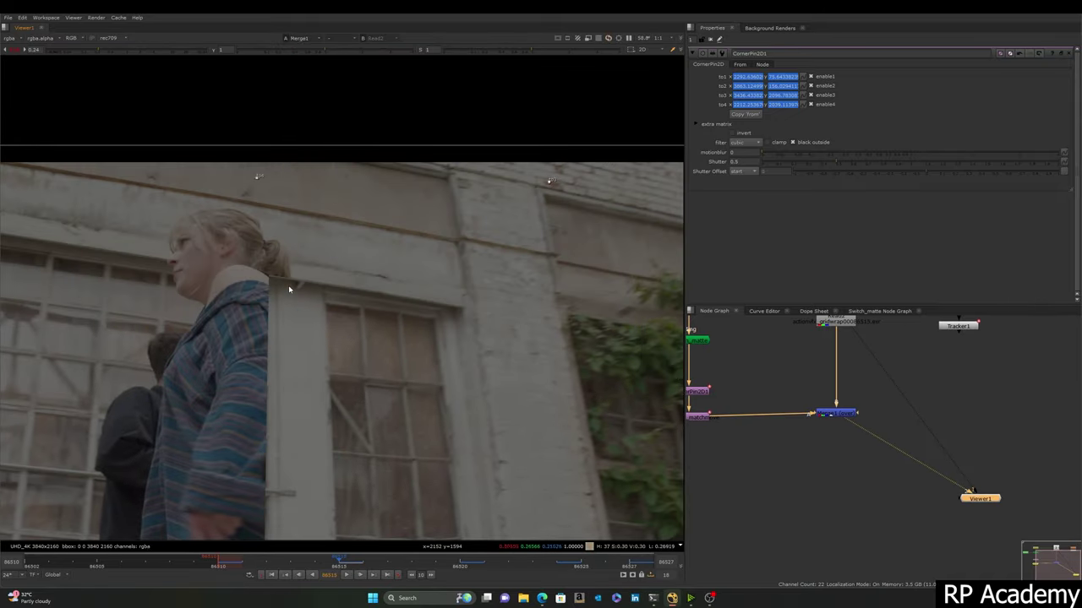
middle_click_drag(288, 290, 302, 186)
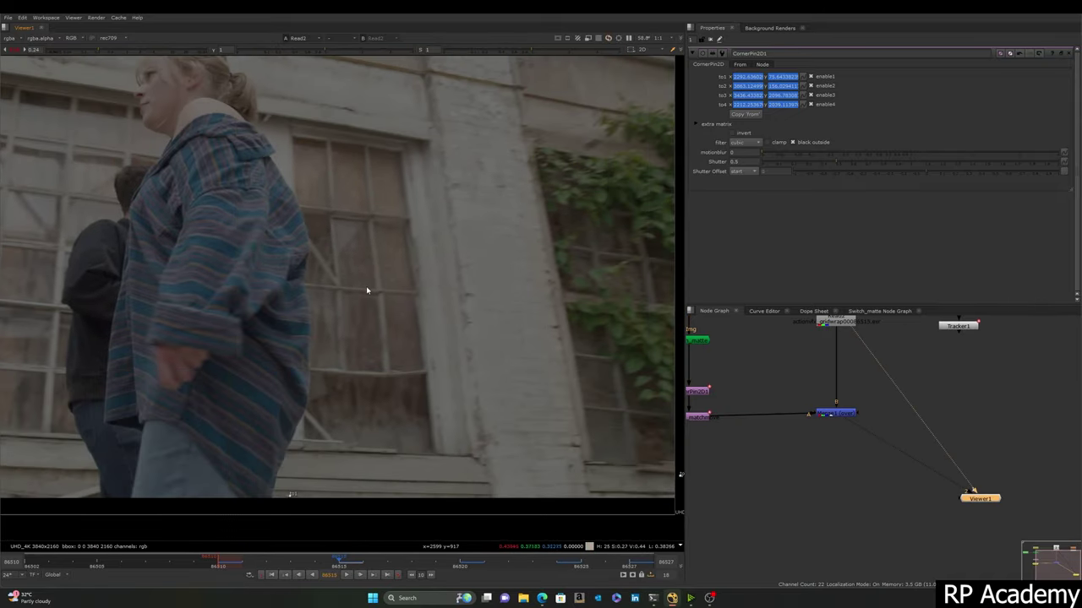
Step: Compare the patch's window panes with the Read2 plate on frame 86515
scroll(369, 291, "down", 3)
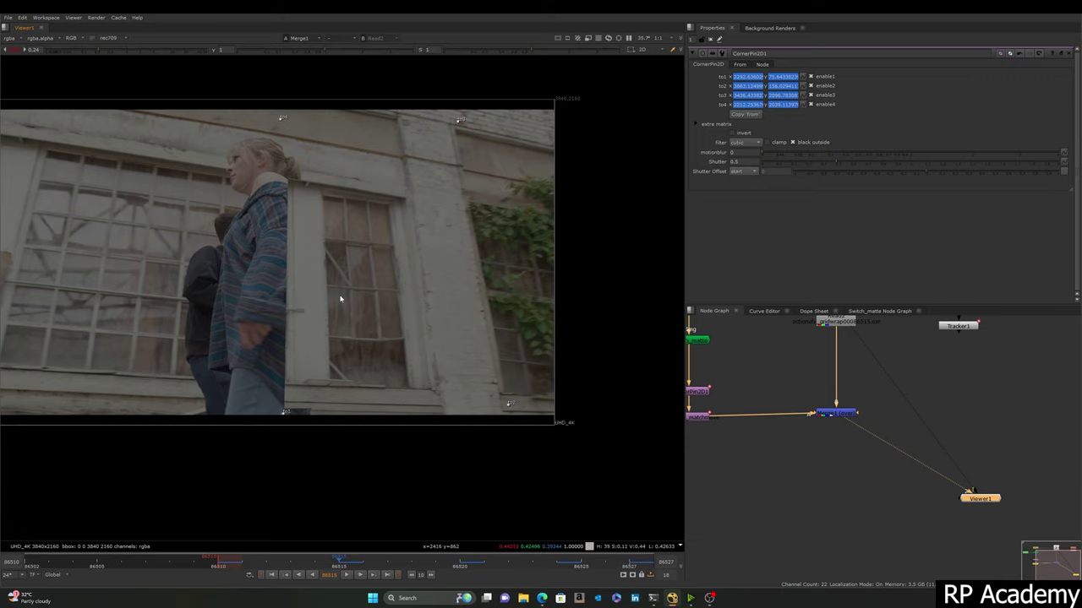
scroll(367, 291, "up", 3)
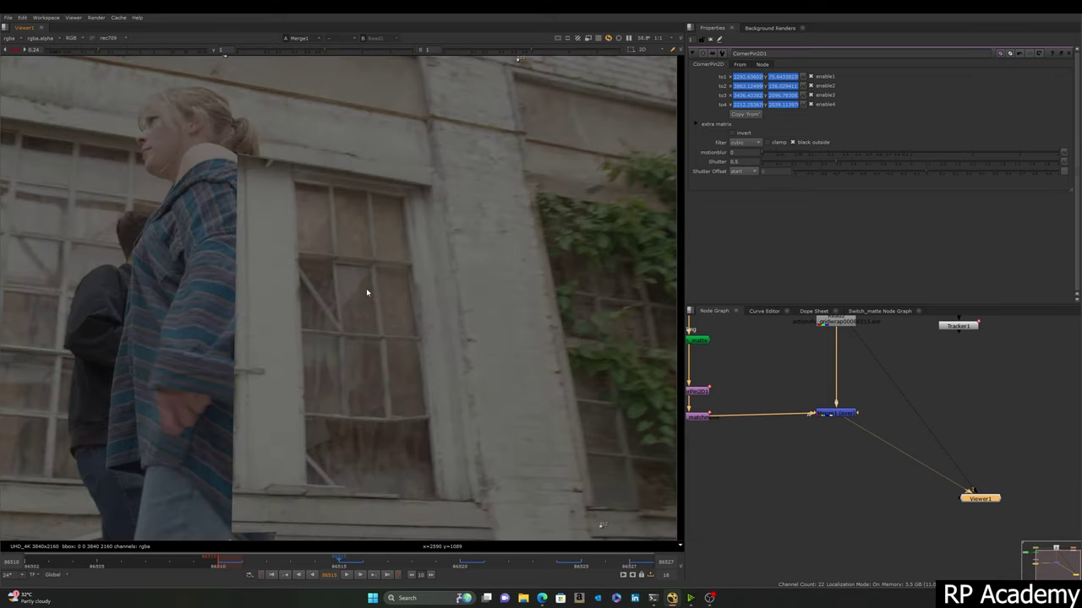
scroll(348, 314, "up", 4)
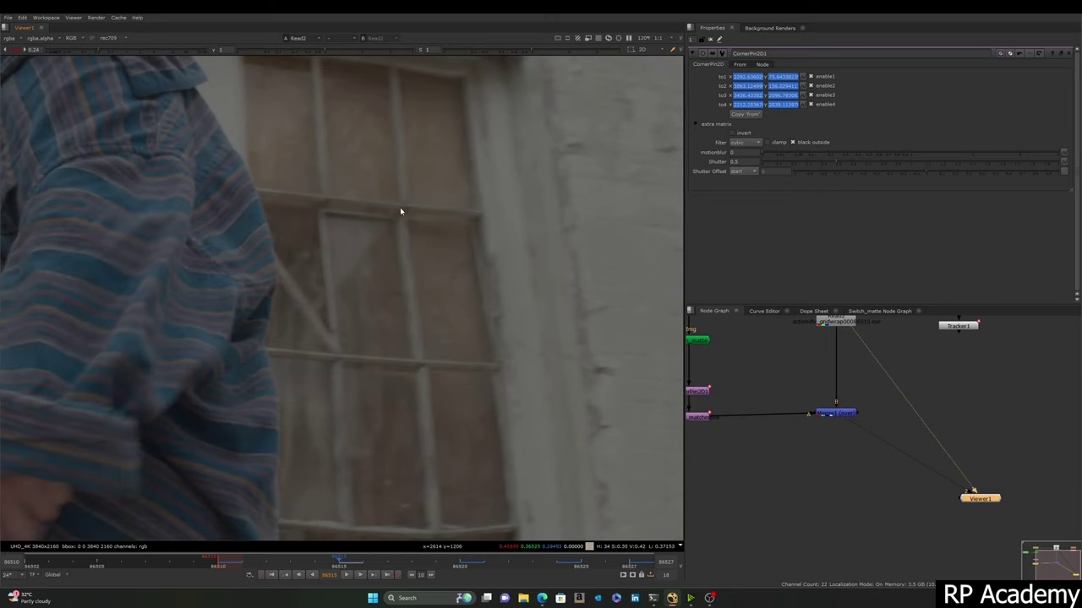
scroll(400, 212, "down", 3)
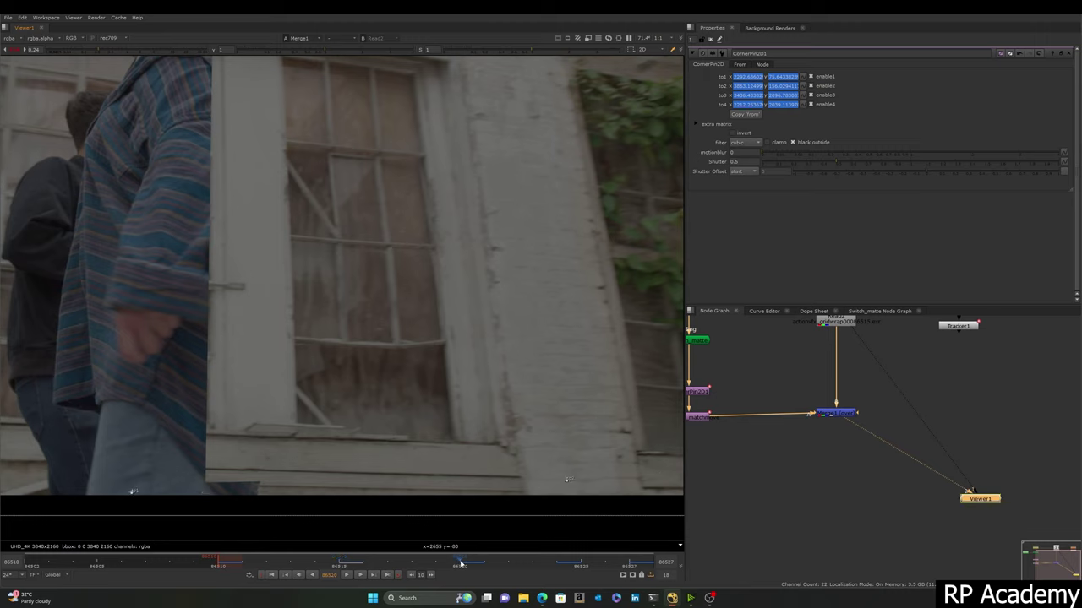
Step: Go to frame 86527 and flip between Read2 and Merge1 to inspect the patch's window and pillar up close
scroll(516, 266, "down", 3)
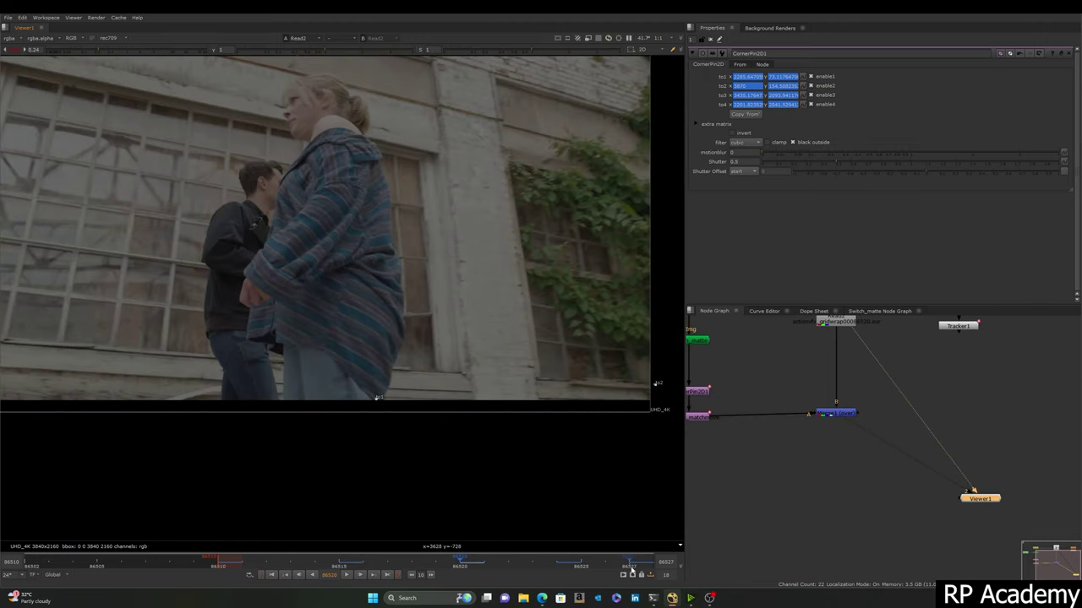
left_click(630, 568)
scroll(406, 234, "up", 4)
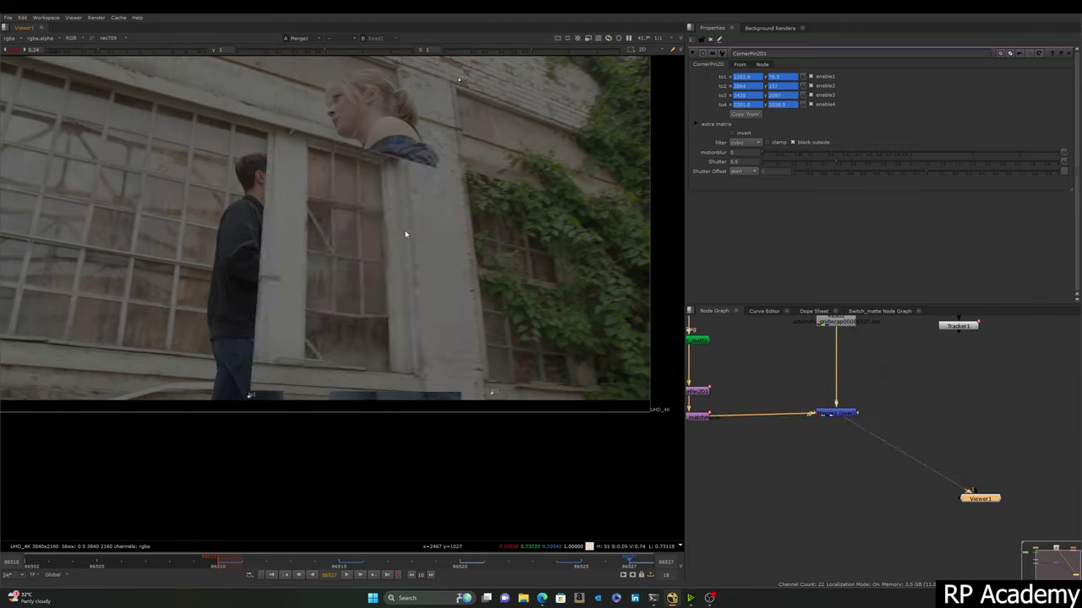
scroll(388, 200, "up", 3)
key("2")
key("1")
key("2")
key("1")
middle_click_drag(391, 394, 399, 216)
key("2")
Step: On frame 86527, compare the Read2 plate with the Merge1 composite across the wider shot
scroll(401, 329, "down", 8)
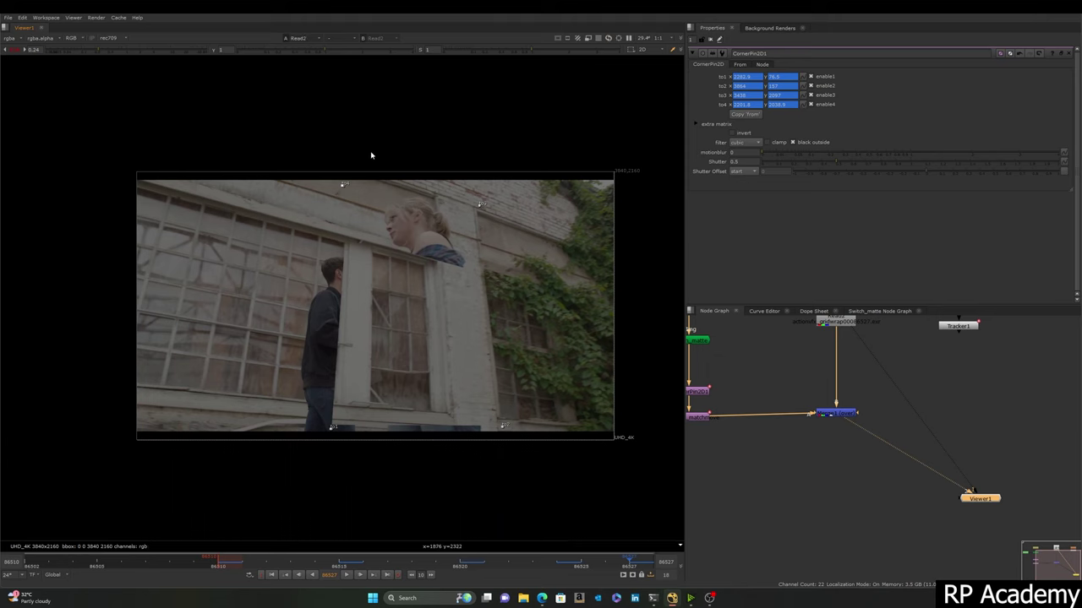
key("1")
key("2")
key("1")
scroll(380, 278, "up", 4)
key("2")
key("1")
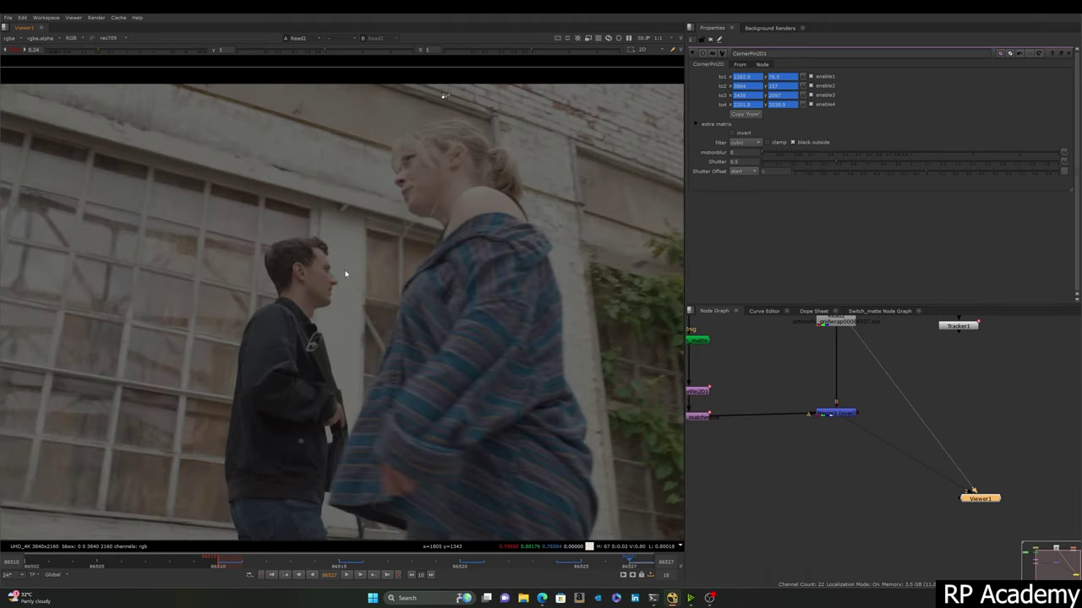
key("2")
key("1")
middle_click_drag(476, 318, 479, 218)
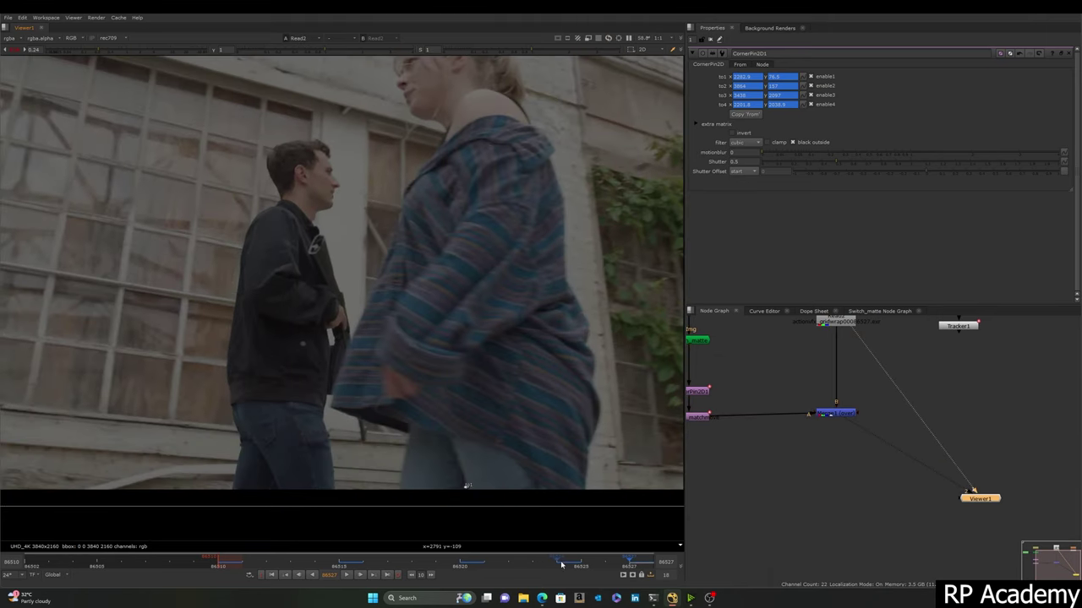
Step: Check the patched window against the plate on frame 86524 and on frame 86520
left_click(561, 564)
key("1")
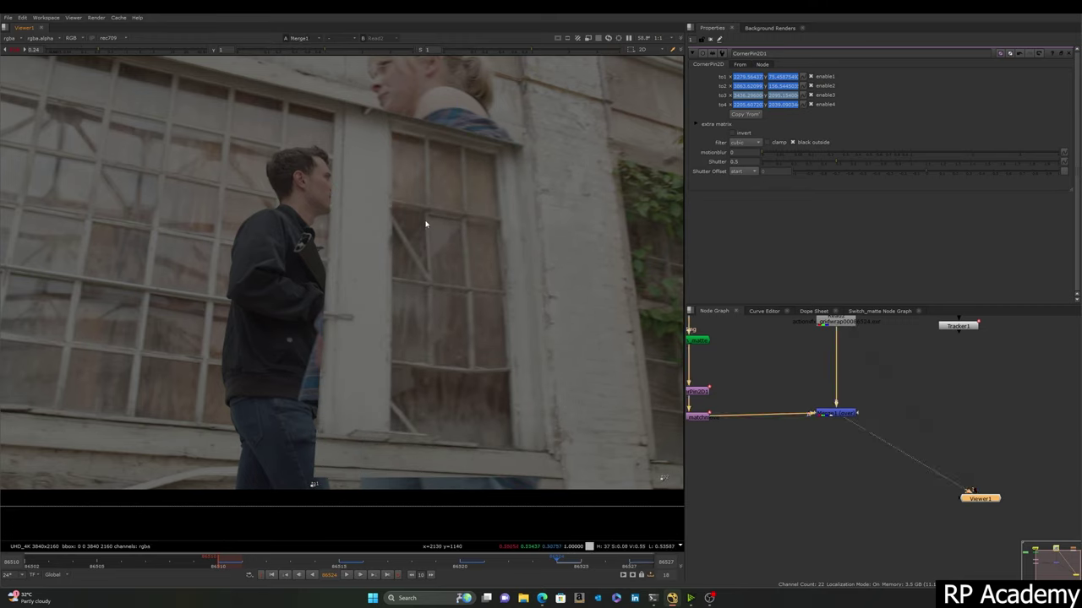
left_click(462, 565)
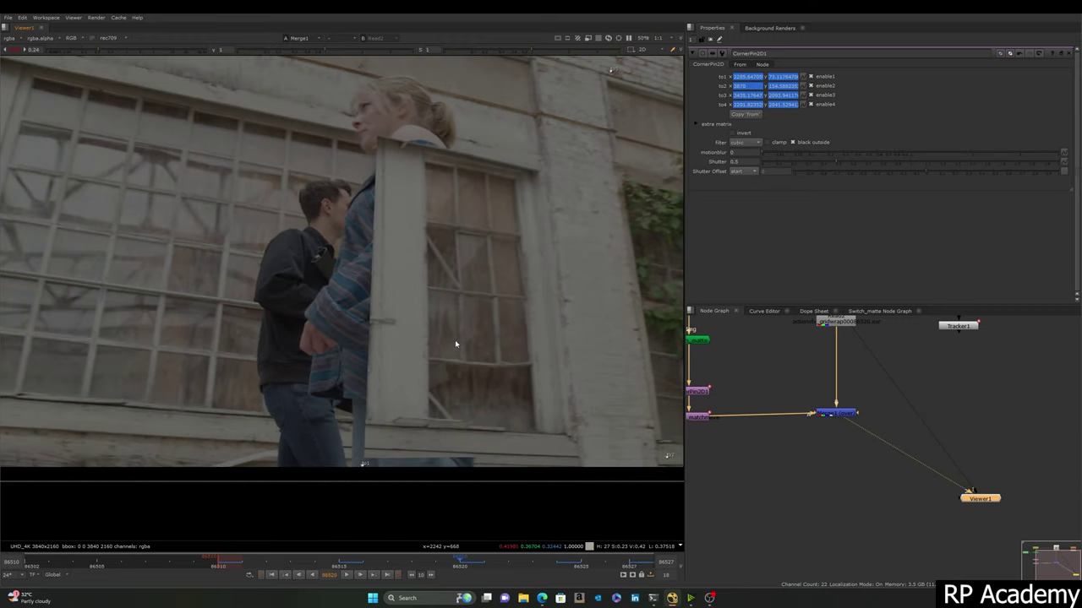
key("2")
middle_click_drag(461, 291, 365, 312)
key("1")
Step: On frame 86520, flip between Read2 and Merge1 to check alignment at the window's lower corner and sill
scroll(390, 284, "up", 2)
middle_click_drag(433, 309, 400, 216)
scroll(402, 414, "up", 4)
key("1")
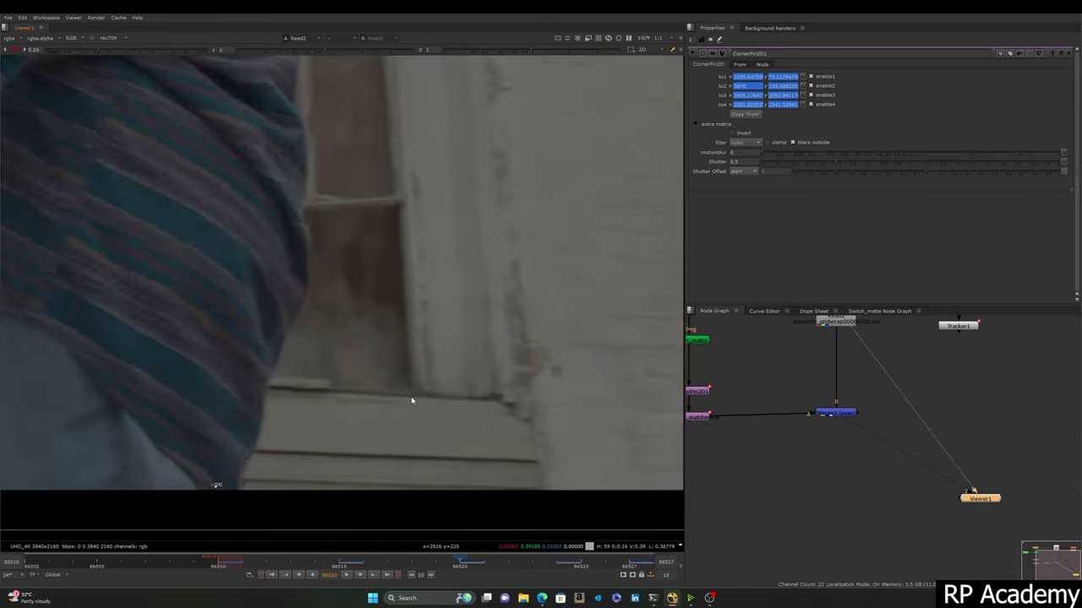
key("2")
key("1")
scroll(405, 366, "down", 3)
scroll(405, 366, "down", 3)
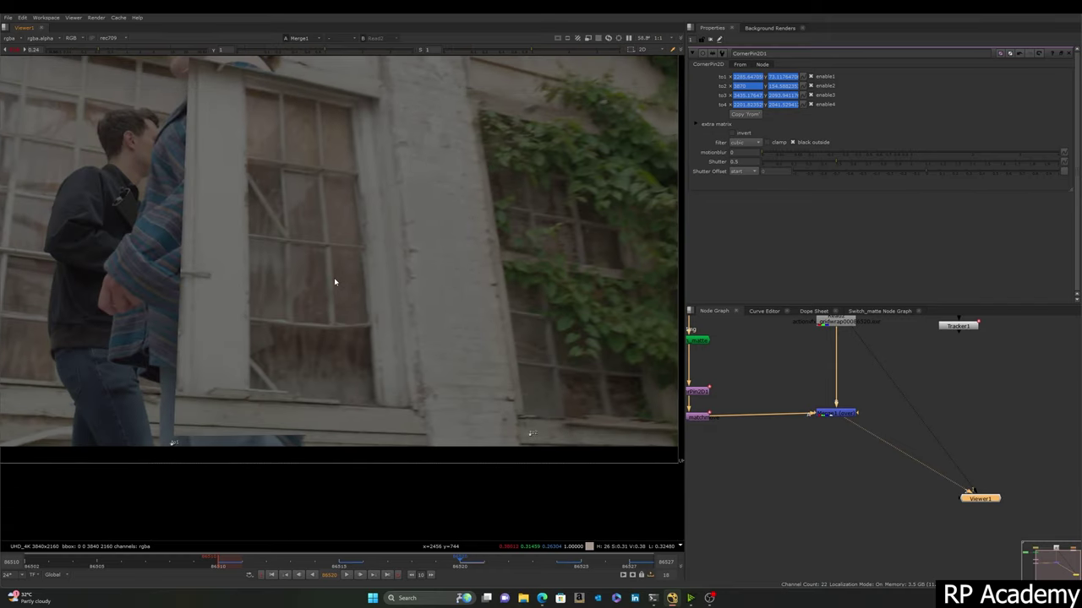
Step: On frame 86520, compare Read2 with Merge1 over the entire window patch in a wider view
scroll(346, 304, "down", 3)
key("2")
key("1")
middle_click_drag(360, 292, 403, 301)
key("2")
key("1")
key("1")
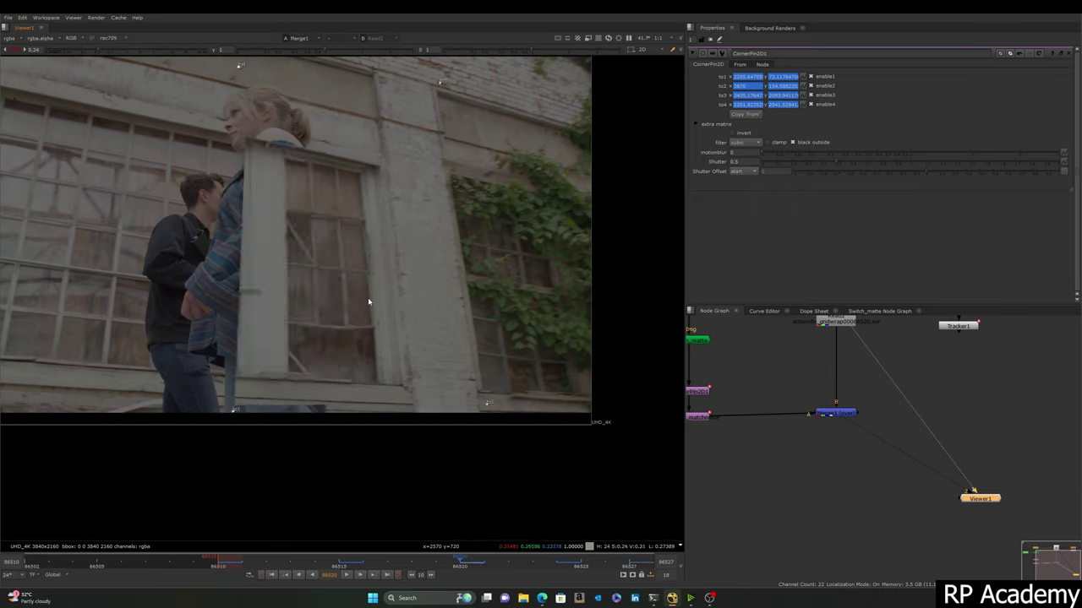
key("2")
key("1")
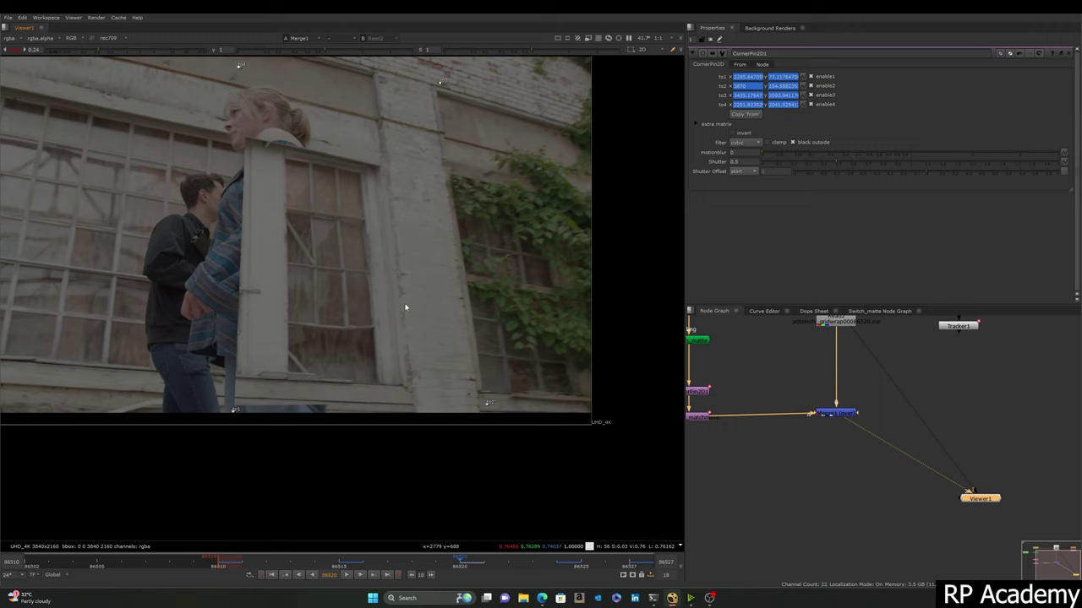
Step: Extract CornerPin2D1 from between Switch_matte and Transform_matchmove and park it unconnected, away from the main chain
middle_click_drag(778, 347, 826, 363)
left_click_drag(818, 369, 718, 403)
key("ctrl+shift+x")
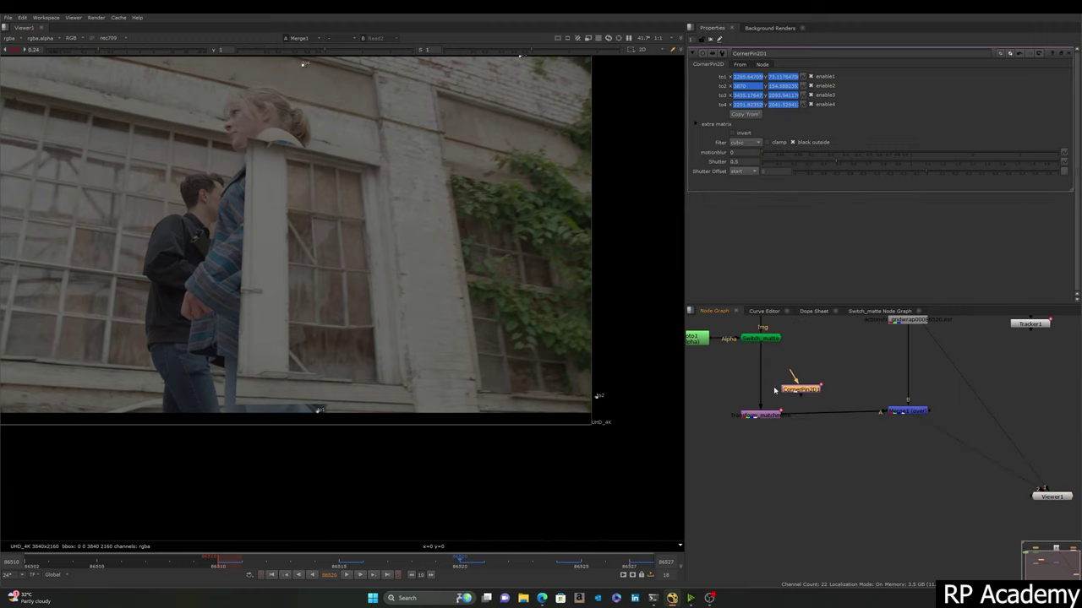
left_click_drag(810, 394, 739, 384)
middle_click_drag(740, 384, 848, 364)
left_click_drag(847, 364, 718, 360)
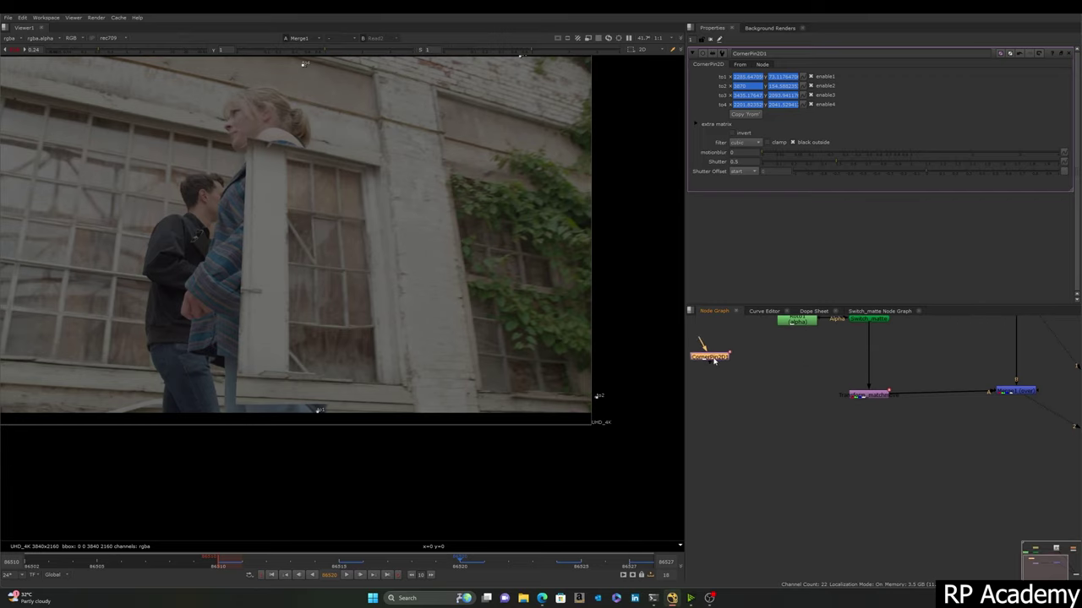
Step: Select the Transform_matchmove, Merge1 and Viewer1 nodes together and move them lower to free space beneath Switch_matte
middle_click_drag(847, 372, 765, 446)
scroll(765, 444, "down", 4)
left_click_drag(765, 440, 997, 515)
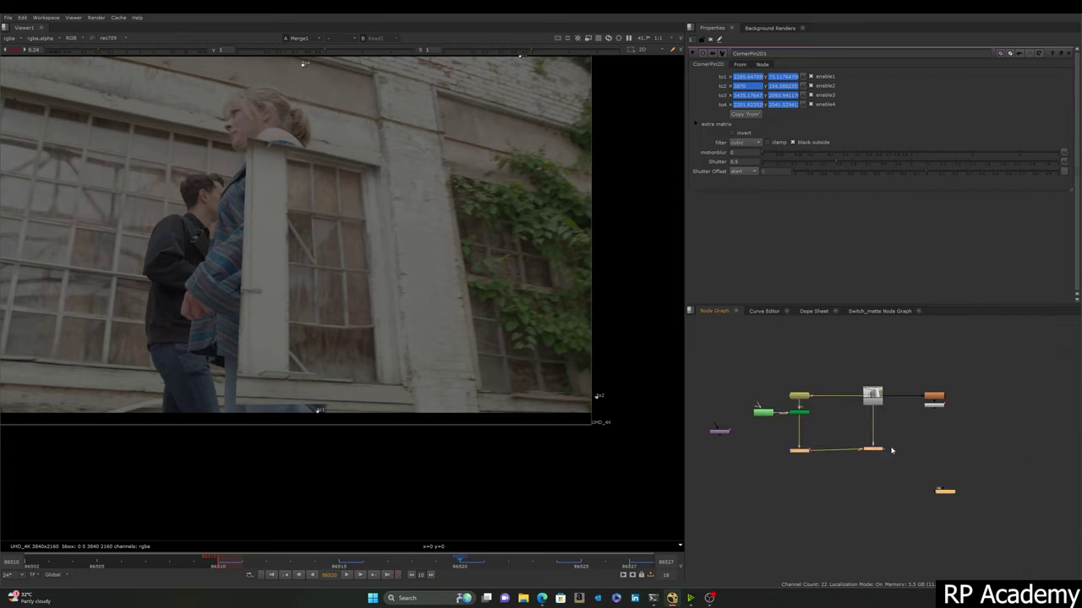
left_click_drag(881, 450, 880, 485)
left_click(837, 445)
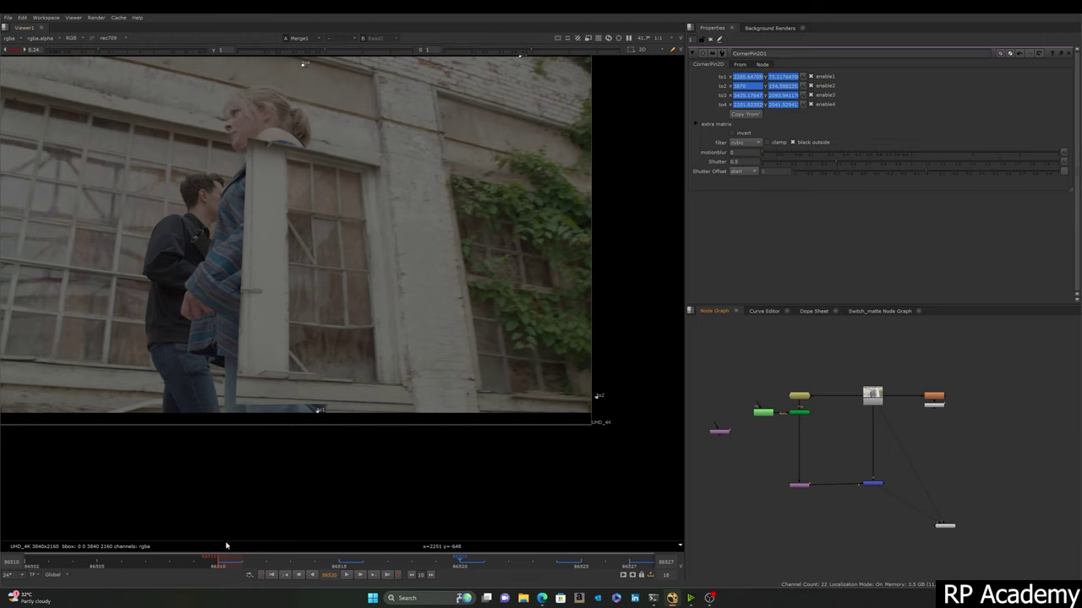
Step: Go to frame 86510 and view the output of the Switch_matte node
scroll(773, 399, "up", 4)
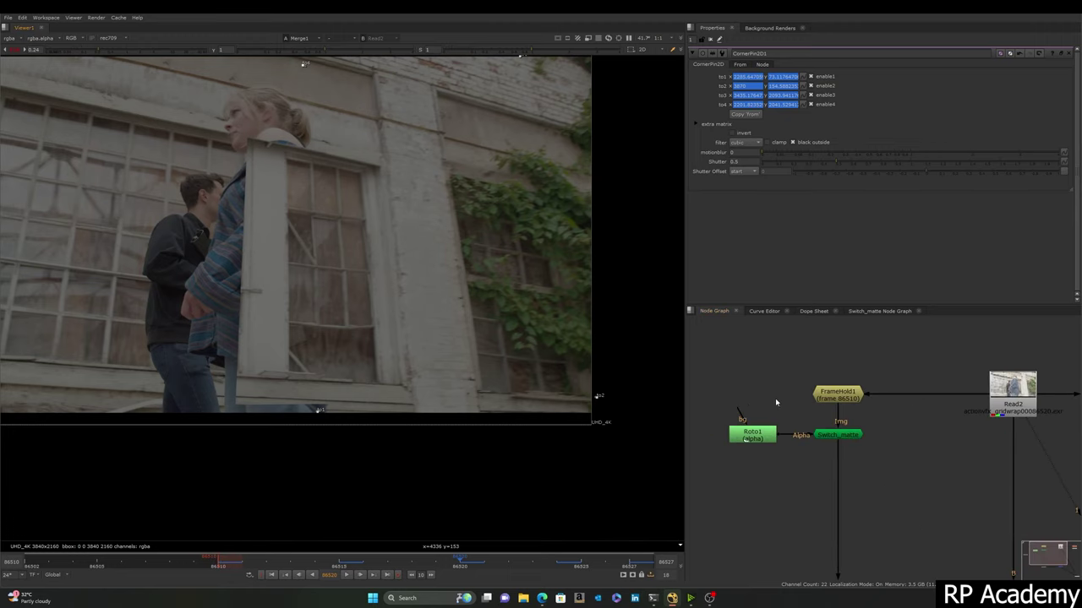
middle_click_drag(842, 381, 842, 297)
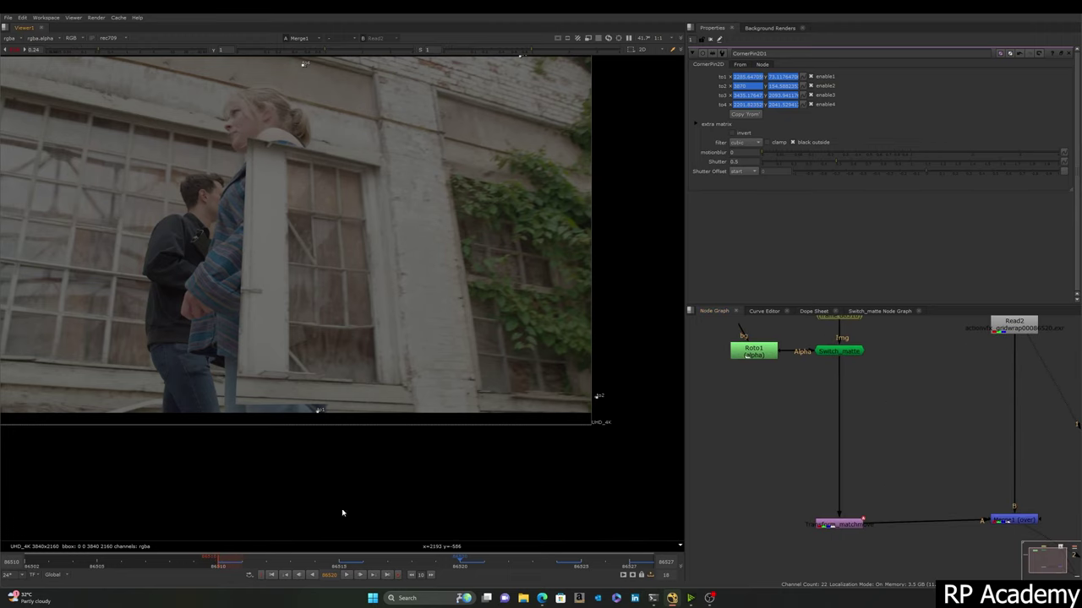
middle_click_drag(404, 429, 405, 402)
scroll(847, 348, "up", 1)
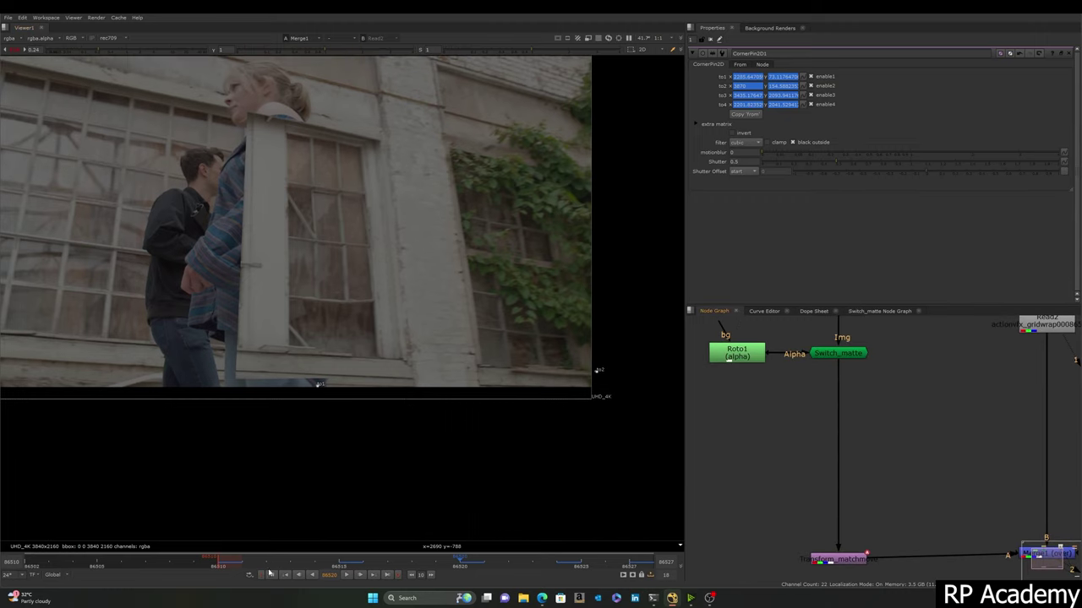
left_click(267, 565)
key("Left")
key("Left")
key("Right")
key("Left")
scroll(946, 502, "down", 3)
left_click(830, 388)
key("1")
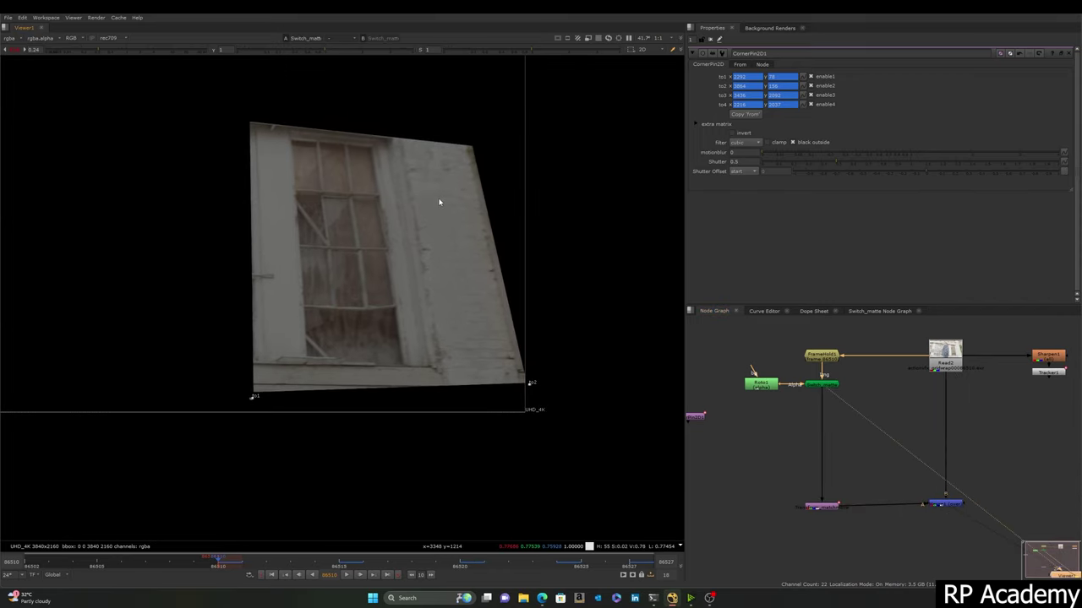
middle_click_drag(474, 255, 447, 184)
Step: Add a new CornerPin2D node and insert it between Switch_matte and Transform_matchmove
middle_click_drag(836, 420, 799, 377)
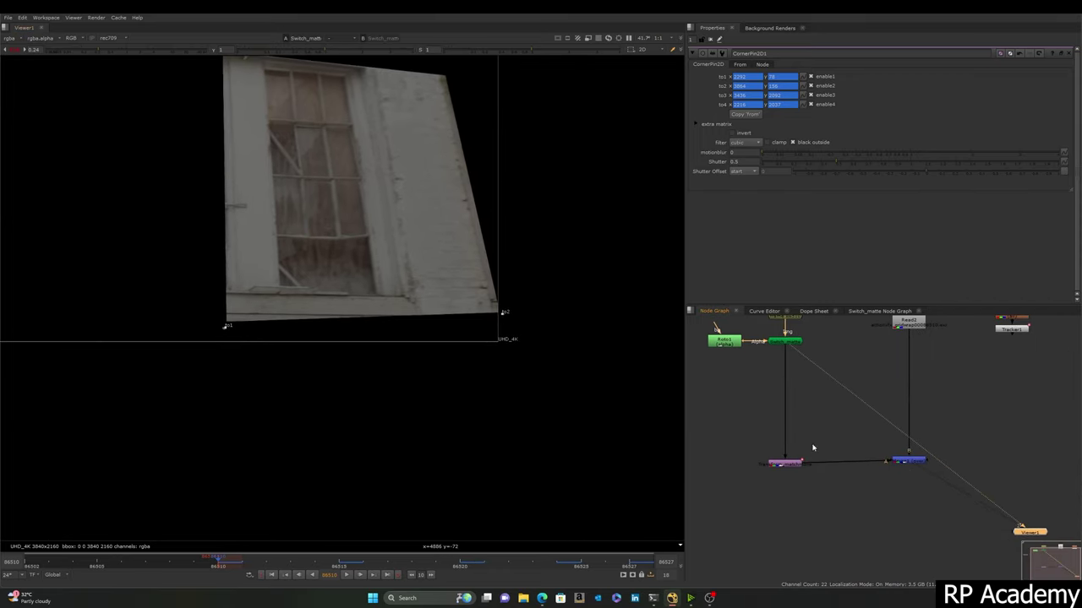
scroll(816, 417, "up", 2)
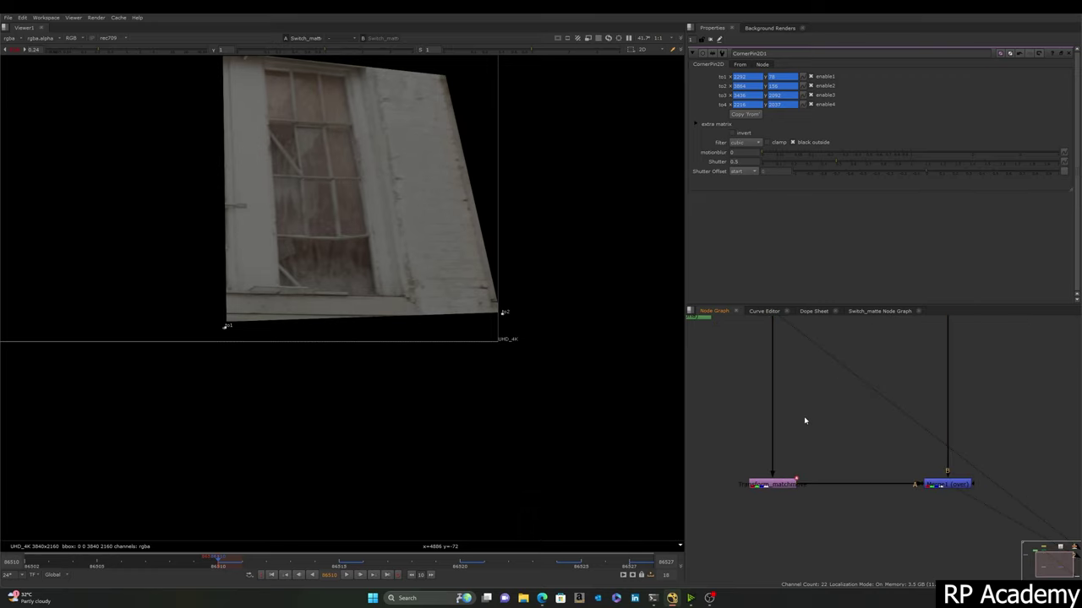
key("Tab")
type("cor")
key("Return")
left_click_drag(812, 420, 781, 446)
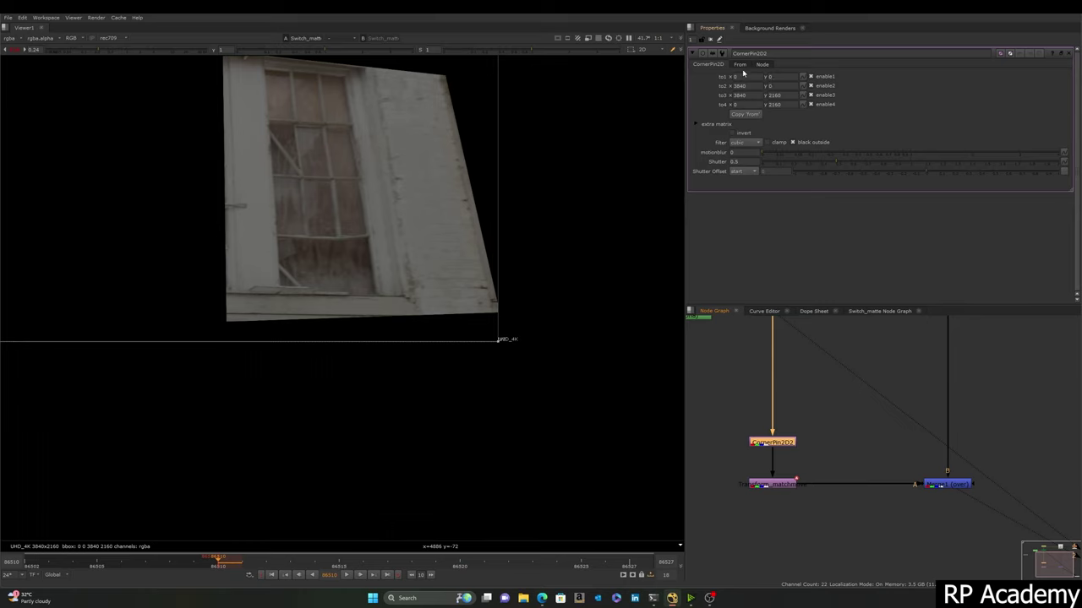
Step: Place the new corner pin's four destination points on the corners of the window-wall patch
scroll(377, 327, "down", 3)
middle_click_drag(750, 377, 751, 447)
scroll(344, 259, "down", 2)
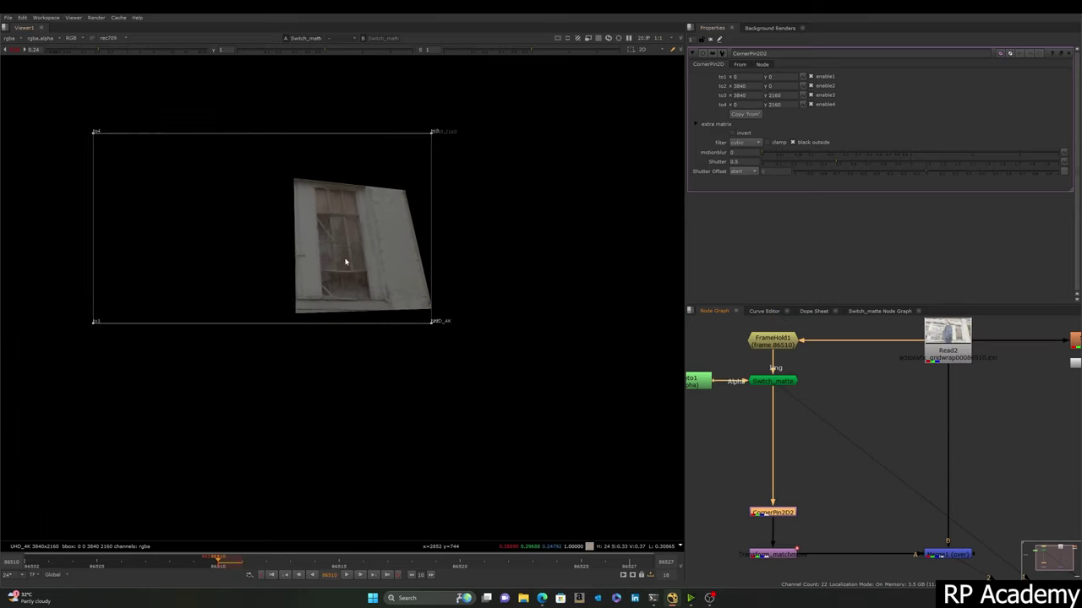
left_click_drag(417, 152, 399, 203)
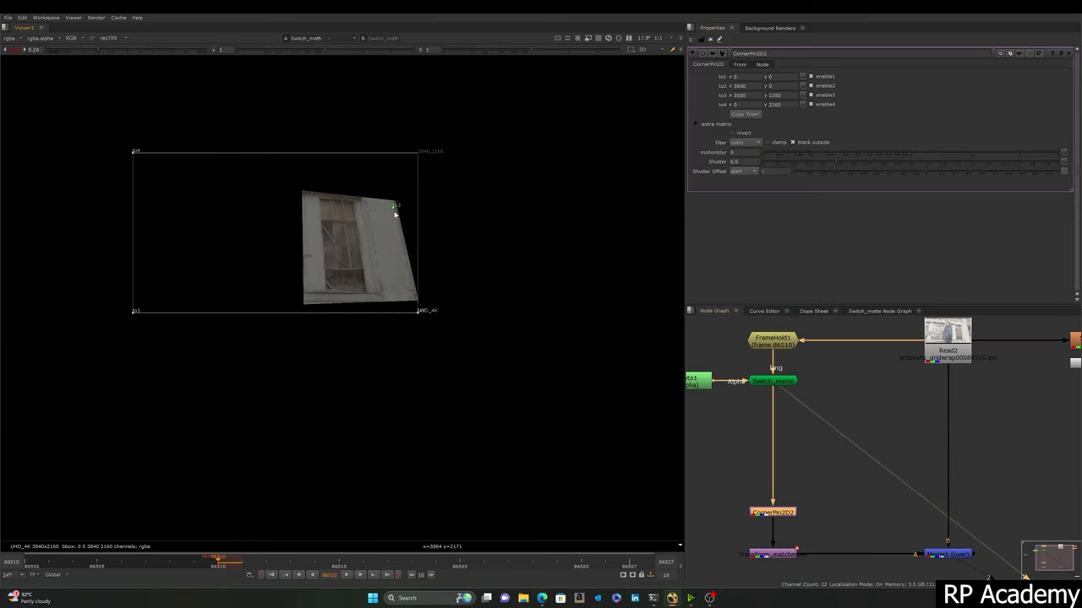
left_click_drag(132, 152, 300, 194)
scroll(472, 329, "up", 3)
Step: Copy CornerPin2D2's to coordinates into its from coordinates and return to the to values
left_click(739, 64)
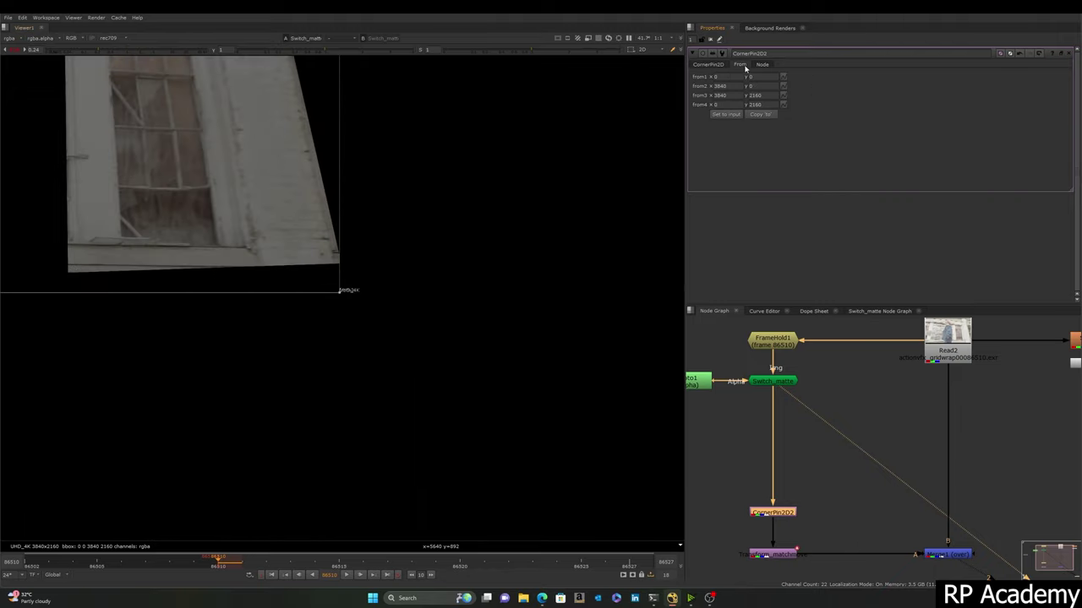
scroll(428, 277, "down", 3)
middle_click_drag(429, 276, 480, 316)
left_click(753, 113)
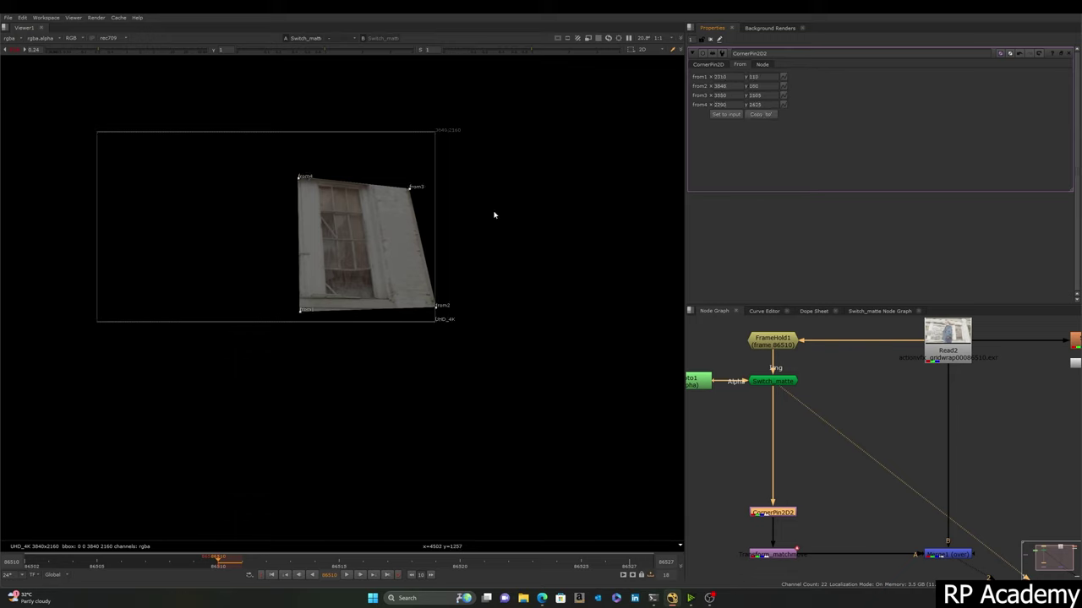
left_click(695, 65)
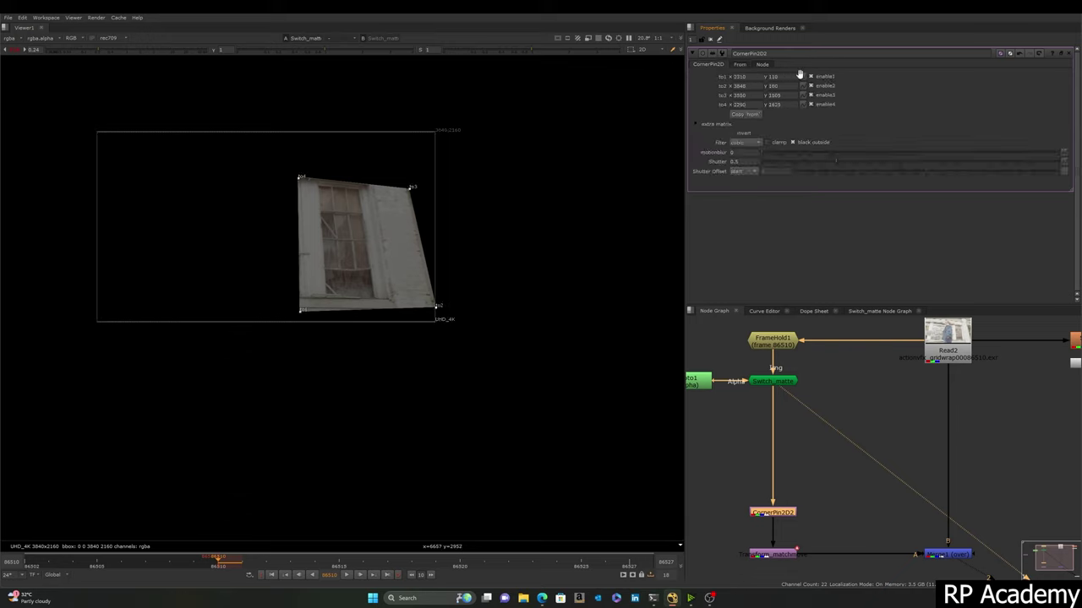
Step: Set a keyframe on to1, to2, to3 and to4 of CornerPin2D2 at frame 86510
left_click(801, 77)
left_click(808, 81)
left_click(803, 86)
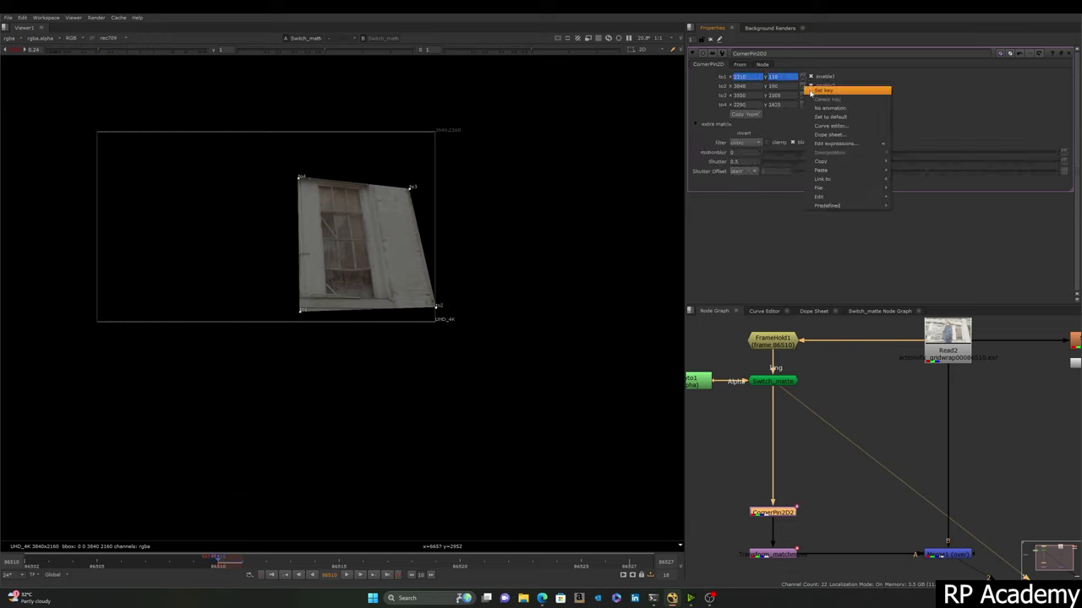
left_click(810, 90)
left_click(801, 95)
left_click(811, 101)
left_click(801, 104)
left_click(809, 110)
middle_click_drag(439, 316, 396, 317)
left_click_drag(200, 389, 487, 168)
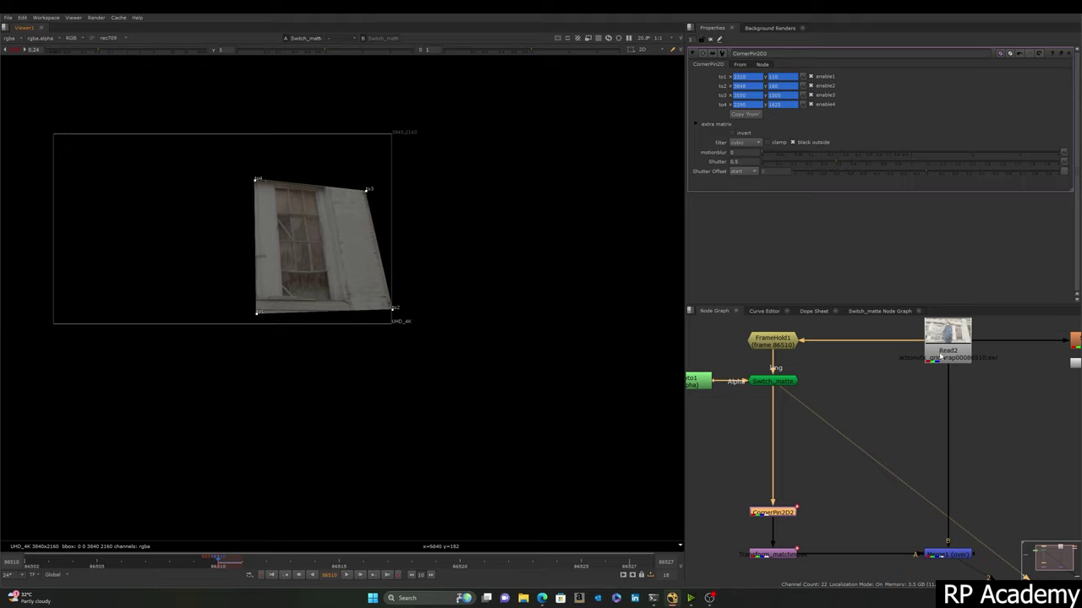
middle_click_drag(857, 480, 899, 377)
left_click_drag(783, 439, 863, 325)
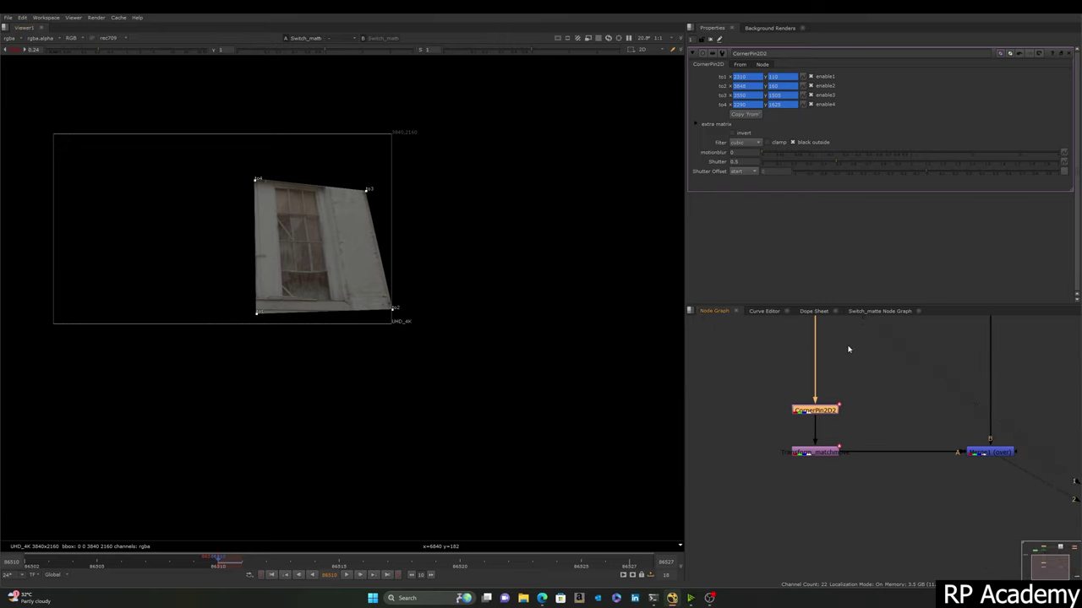
middle_click_drag(839, 386, 831, 415)
left_click_drag(769, 438, 837, 456)
middle_click_drag(836, 457, 828, 486)
left_click_drag(778, 447, 848, 384)
middle_click_drag(809, 365, 810, 384)
left_click_drag(787, 397, 817, 373)
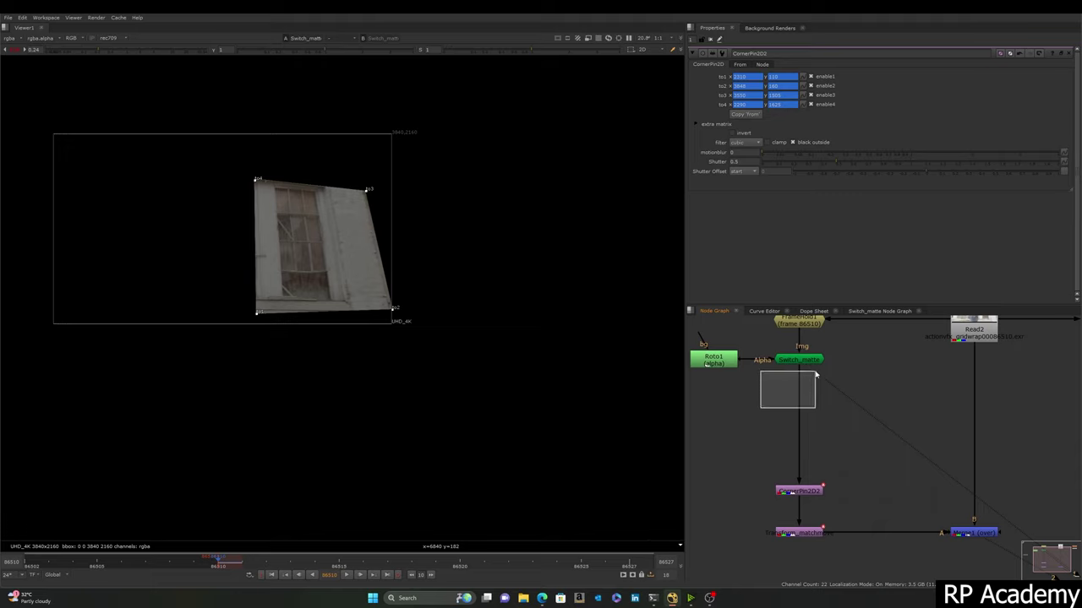
scroll(844, 434, "up", 1)
mouse_move(844, 434)
middle_mouse_down()
mouse_move(842, 370)
mouse_move(826, 430)
middle_mouse_up()
left_click_drag(834, 444, 915, 507)
left_click_drag(867, 417, 931, 516)
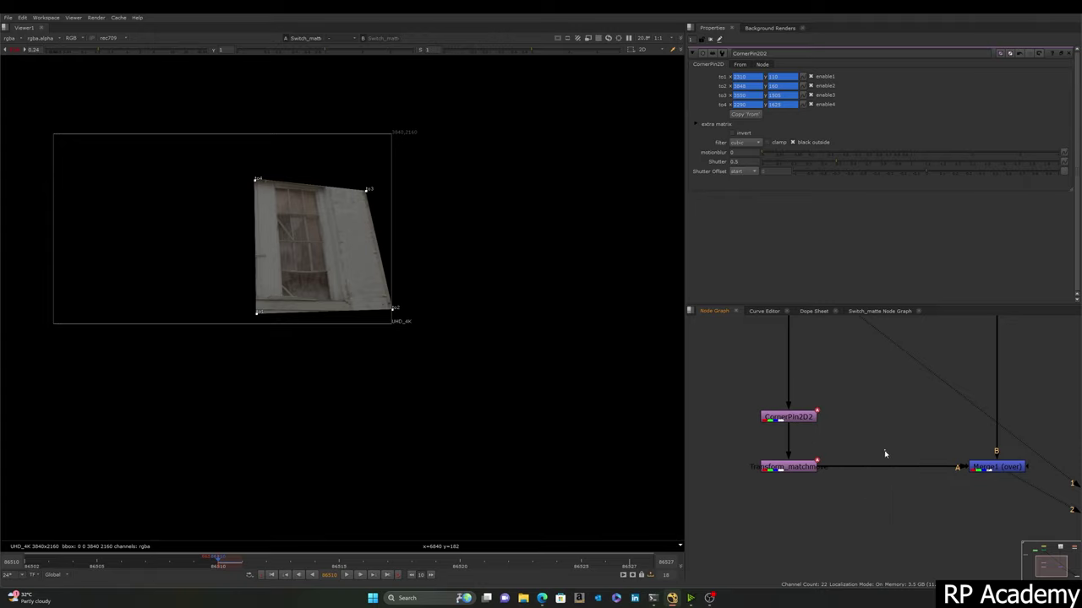
left_click_drag(848, 446, 734, 510)
left_click_drag(734, 445, 824, 495)
middle_click_drag(835, 504, 806, 553)
left_click_drag(721, 429, 798, 484)
middle_click_drag(791, 445, 814, 480)
Step: Add a GridWarp node and insert it through its src input between Switch_matte and CornerPin2D2
left_click(814, 449)
key("Tab")
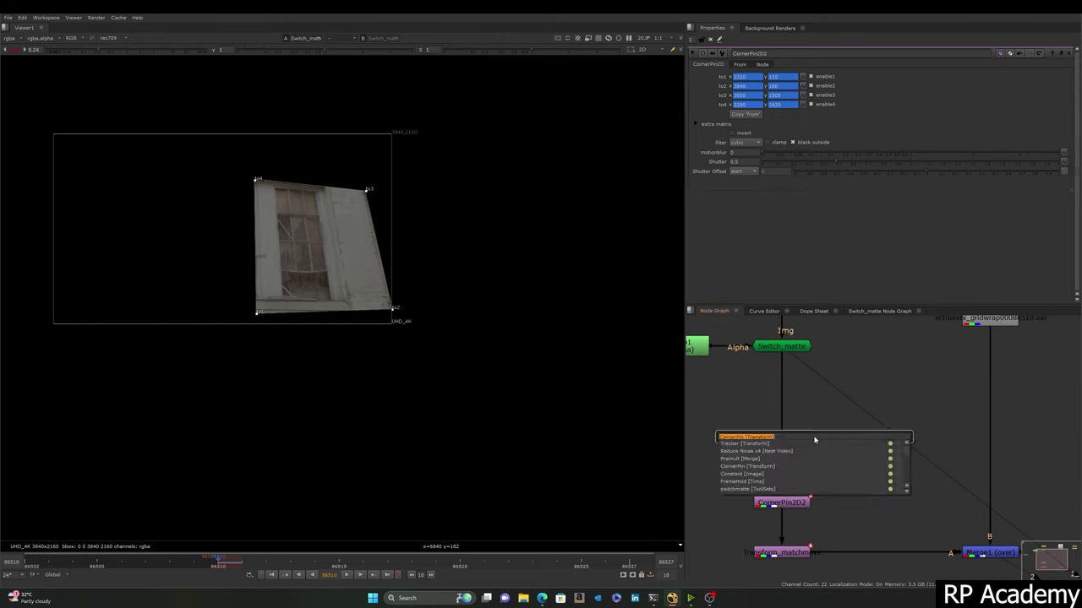
type("gr")
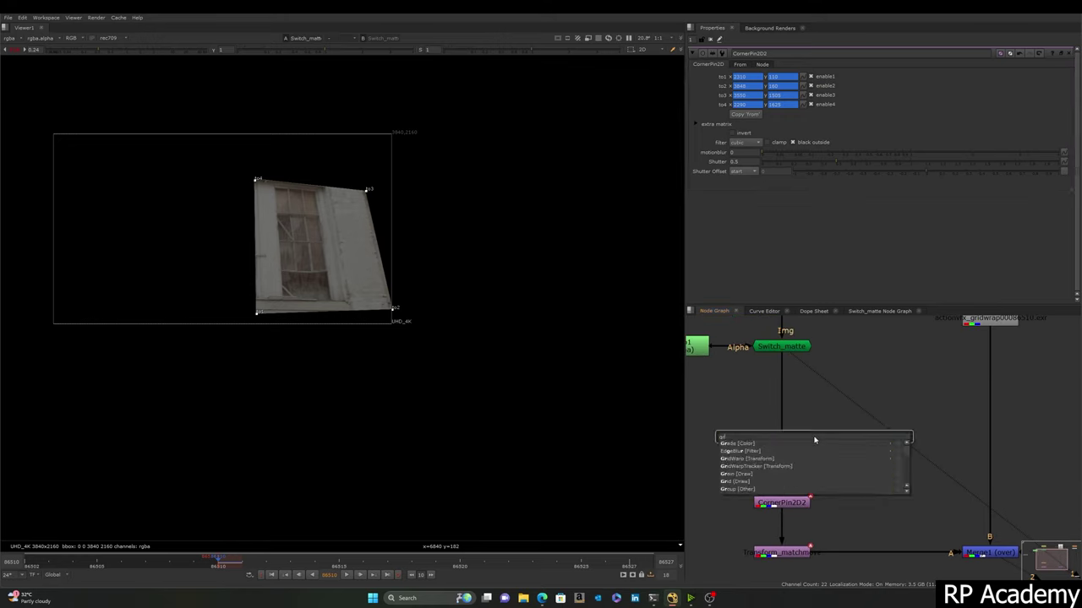
key("Down")
key("Down")
key("Down")
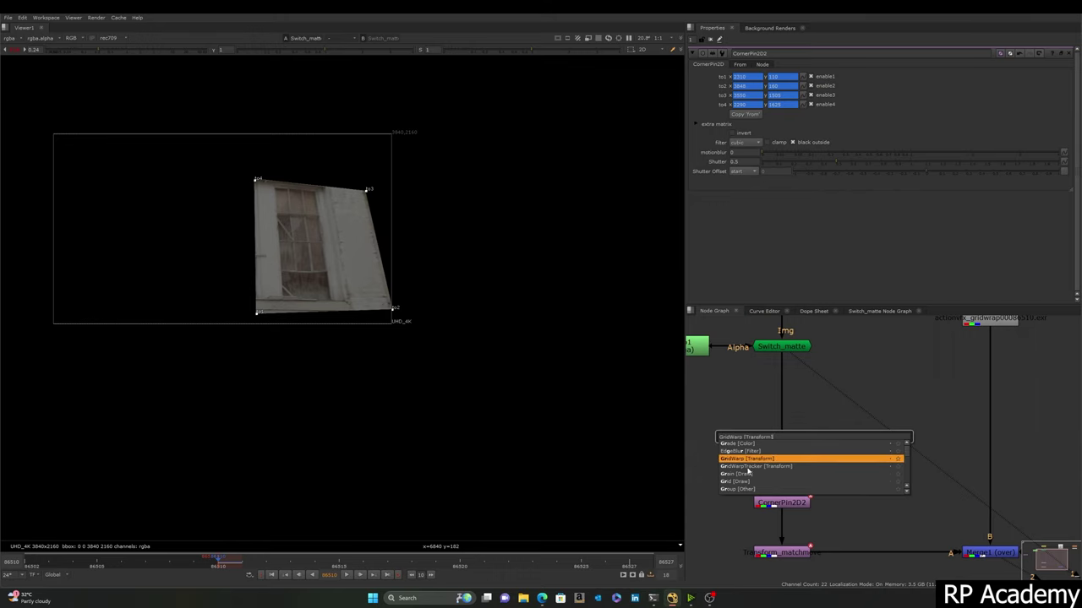
key("Return")
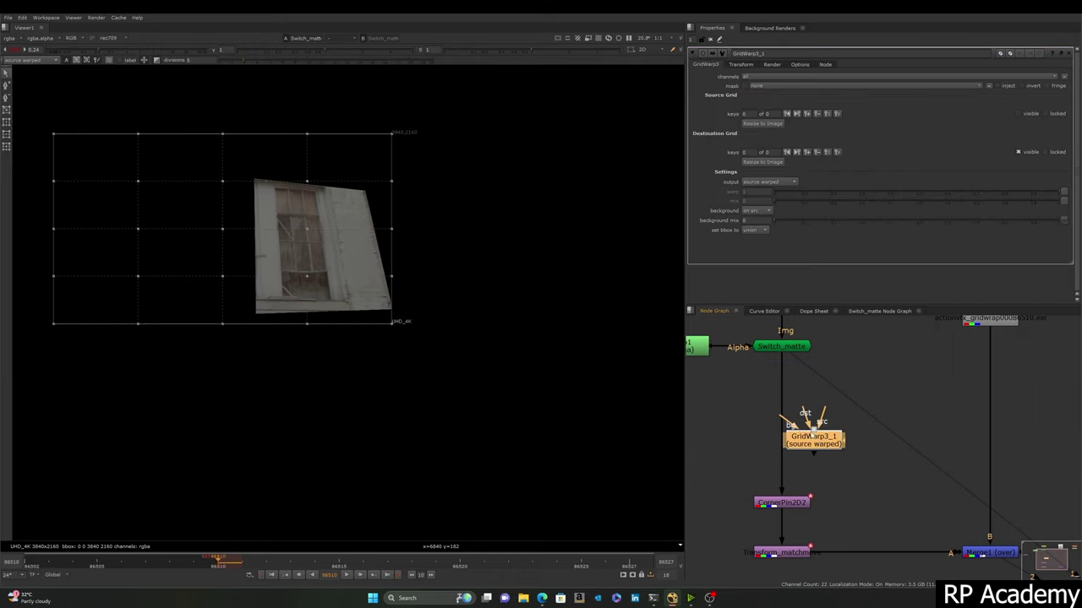
middle_click_drag(814, 439, 871, 438)
left_click_drag(871, 438, 841, 430)
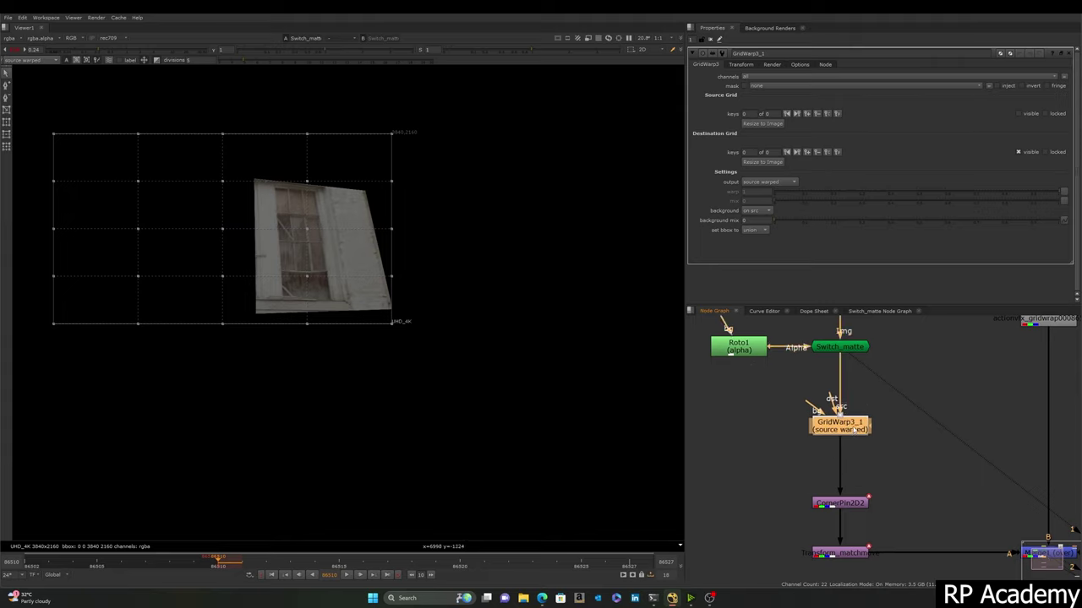
Step: Set the GridWarp grid's divisions to 3
middle_click_drag(270, 288, 387, 324)
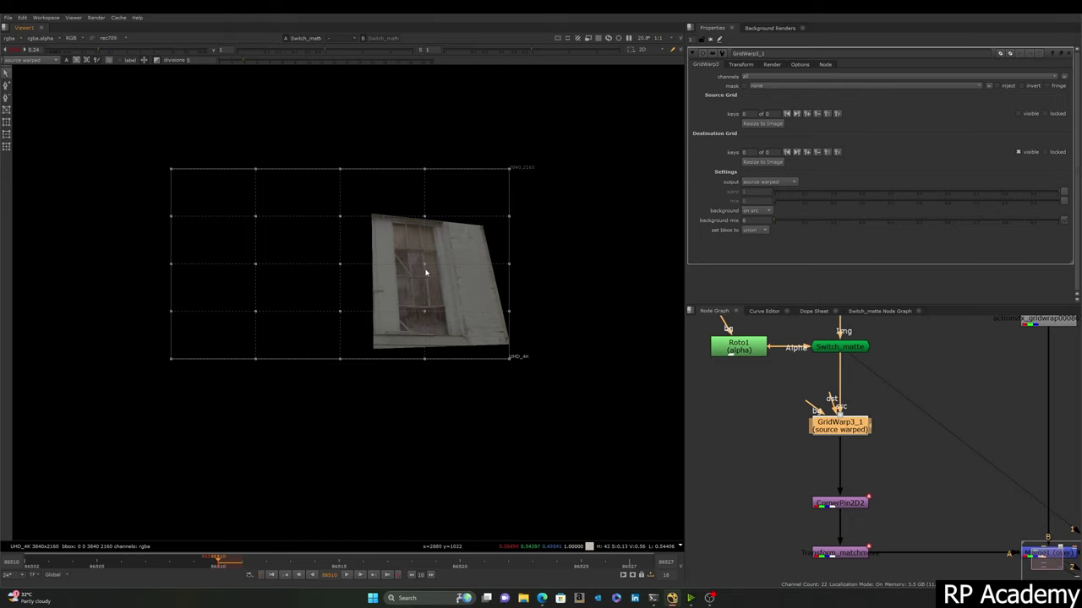
scroll(423, 274, "up", 2)
middle_click_drag(415, 238, 365, 199)
scroll(375, 171, "down", 2)
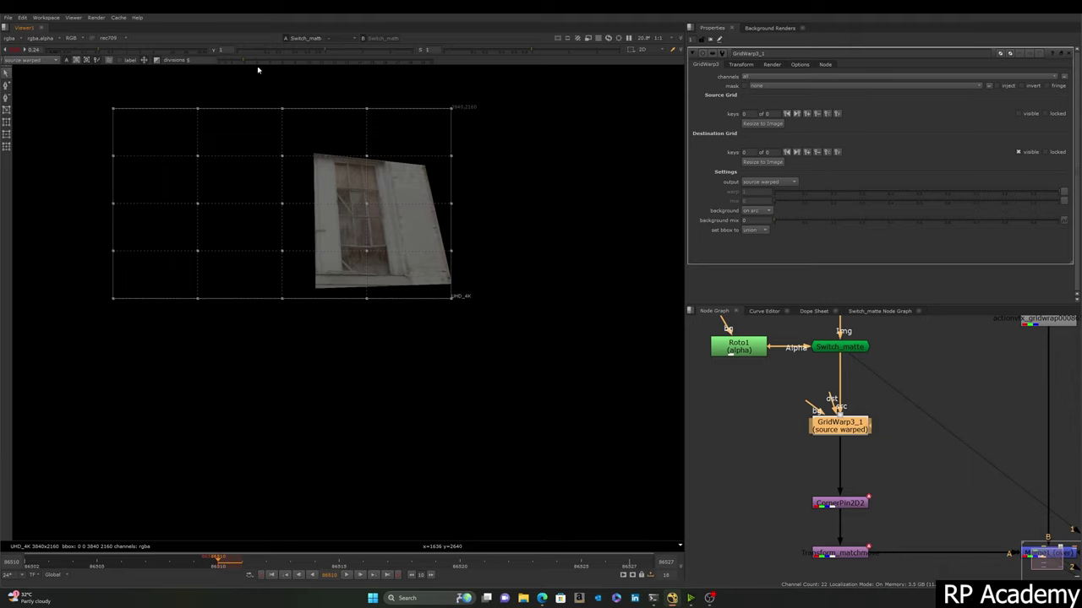
key("ctrl+z")
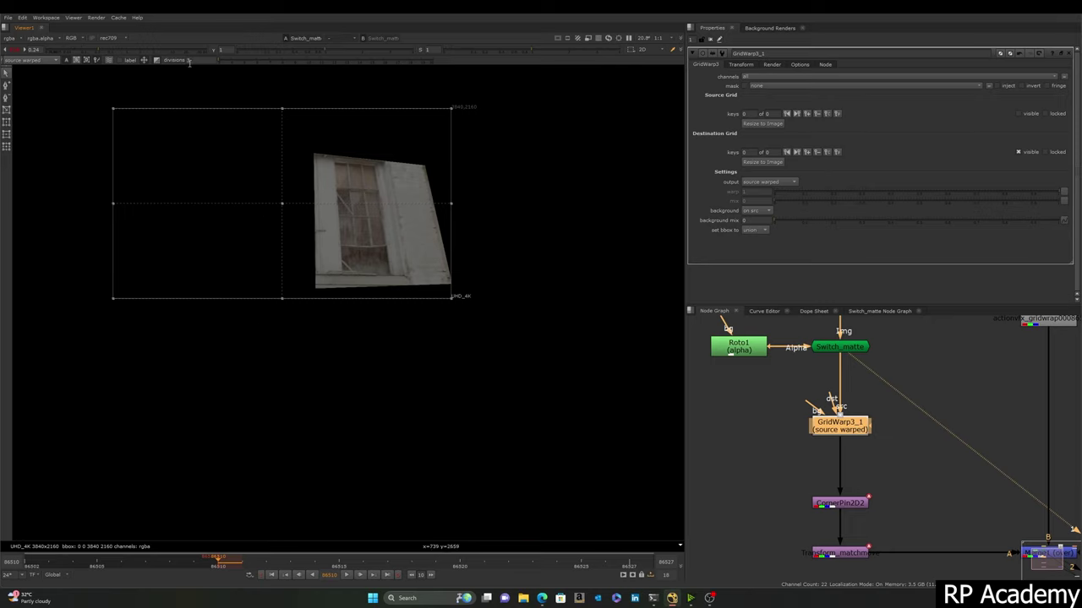
middle_click_drag(229, 193, 224, 221)
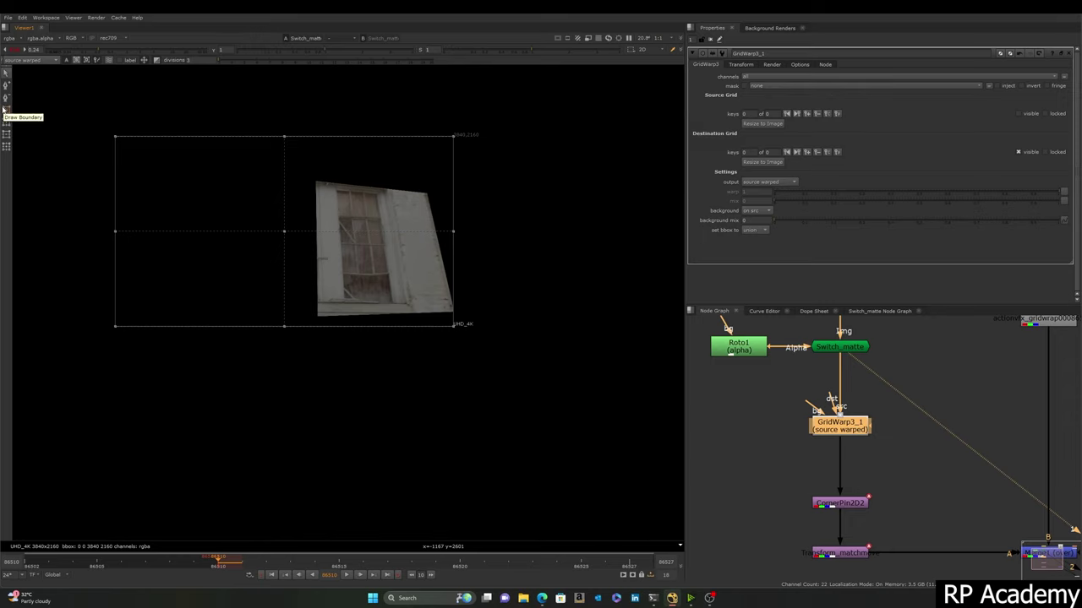
Step: Draw a new rectangular grid boundary with Draw Boundary, slightly larger than the window-wall patch on all sides
middle_click_drag(311, 181, 297, 149)
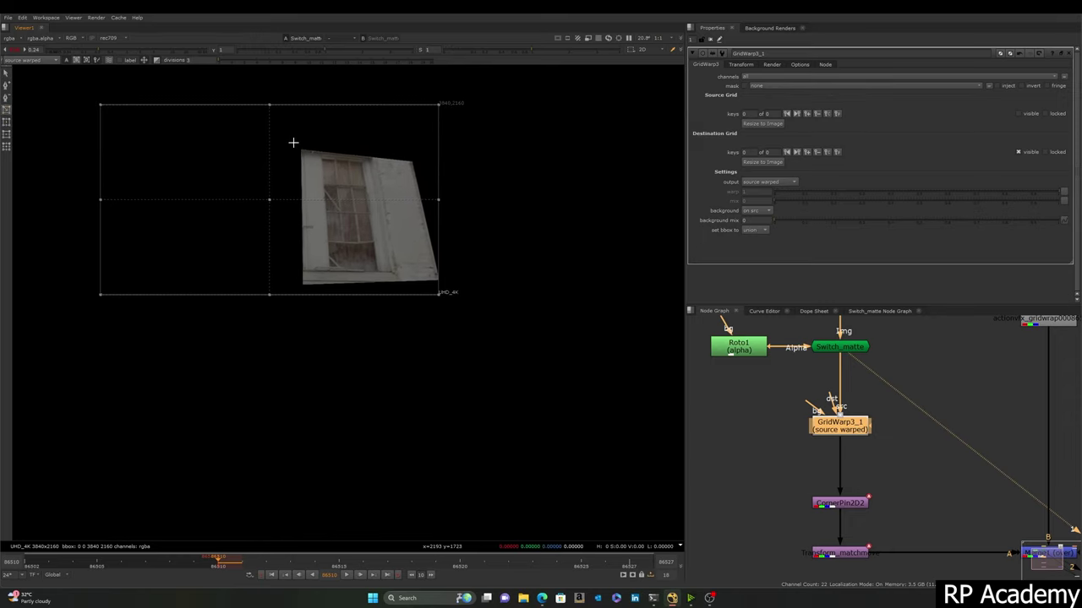
scroll(290, 138, "up", 2)
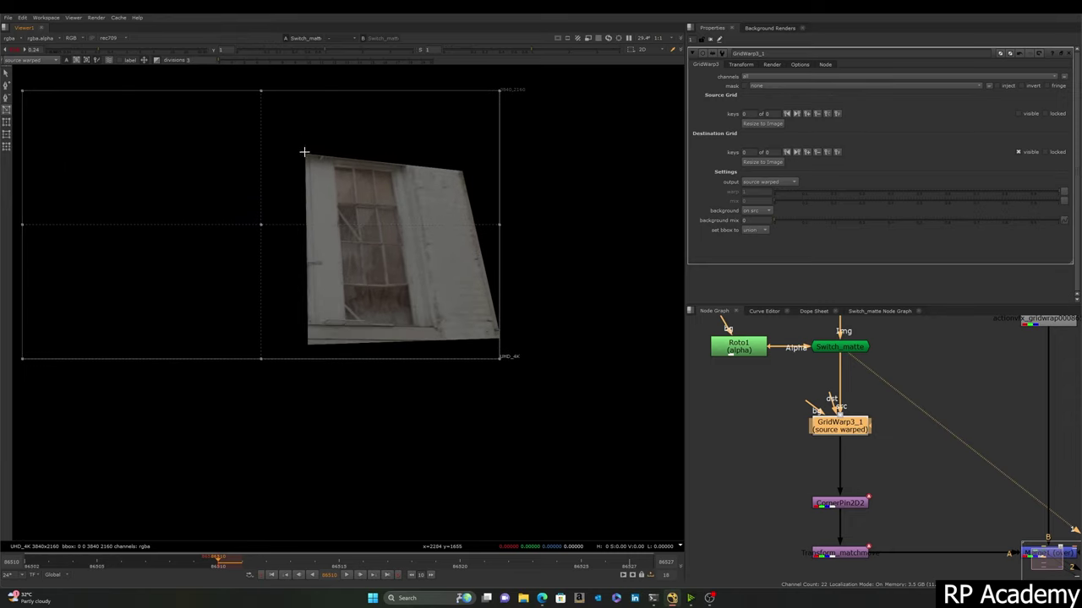
left_click_drag(285, 132, 522, 362)
middle_click_drag(541, 398, 519, 386)
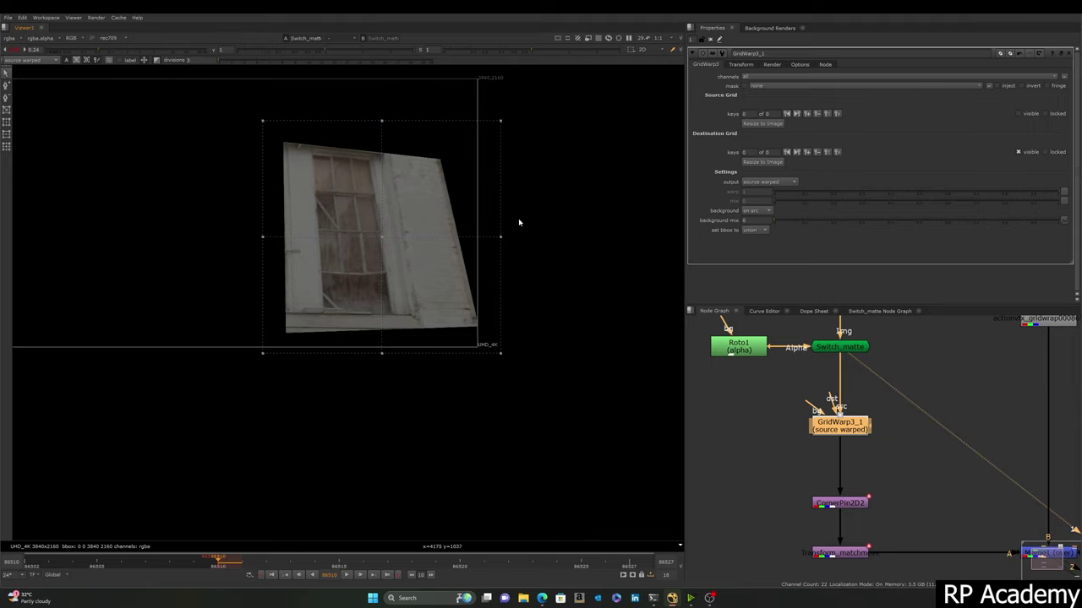
scroll(332, 228, "down", 2)
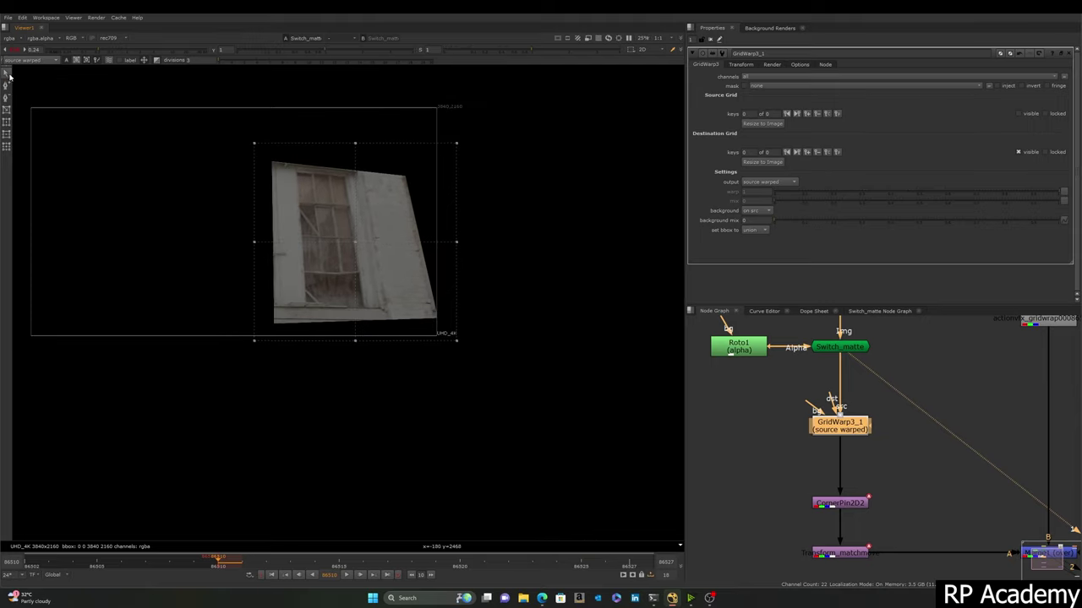
Step: Try shifting the grid's upper middle point toward the window and undo each attempt
left_click_drag(354, 144, 340, 144)
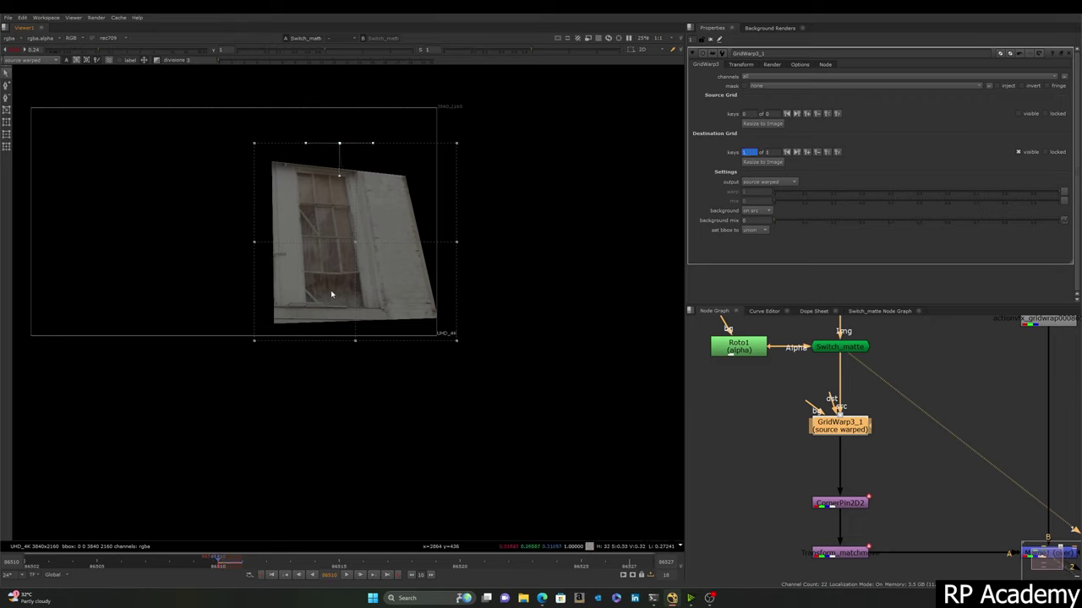
key("ctrl+z")
left_click_drag(355, 144, 320, 158)
key("ctrl+z")
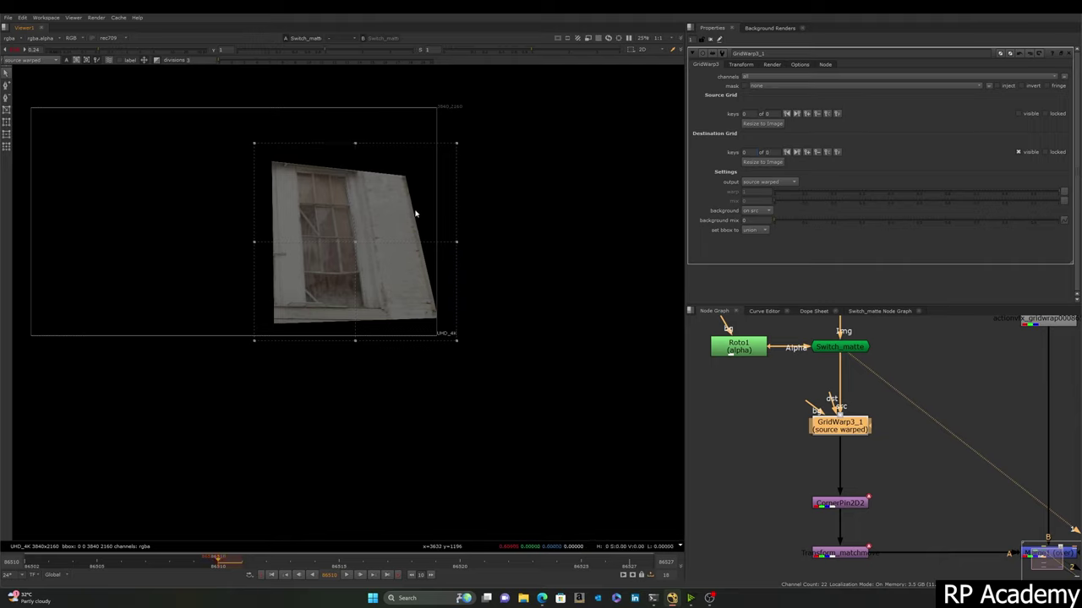
Step: Select all points of the warp grid, convert them to cusp points without tangent handles, and deselect them
left_click_drag(169, 431, 546, 108)
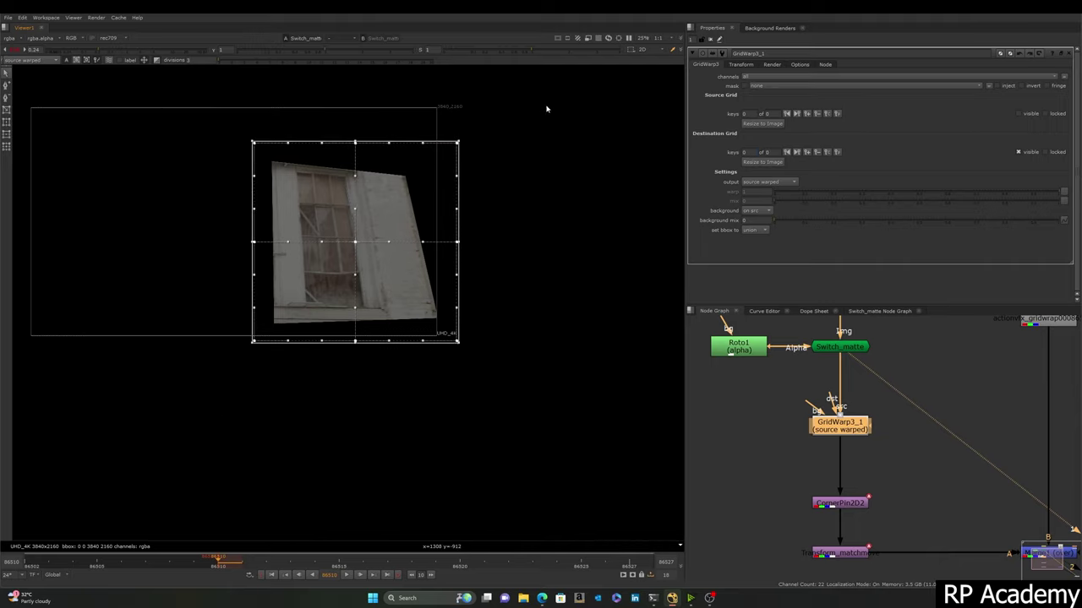
key("shift+z")
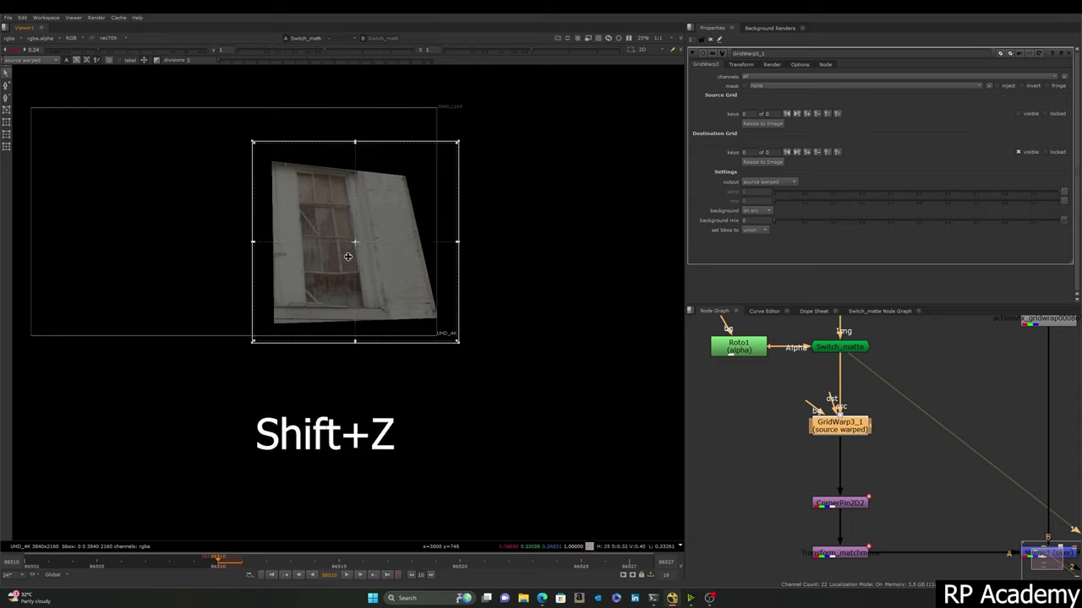
left_click_drag(169, 398, 607, 99)
left_click(509, 184)
scroll(366, 181, "up", 2)
scroll(349, 179, "down", 2)
left_click_drag(141, 439, 599, 99)
scroll(364, 132, "up", 1)
left_click(509, 201)
Step: Slant the warp grid's middle vertical line along the window's right edge by moving its upper, centre and lower points
left_click_drag(345, 134, 326, 135)
middle_click_drag(374, 296, 343, 290)
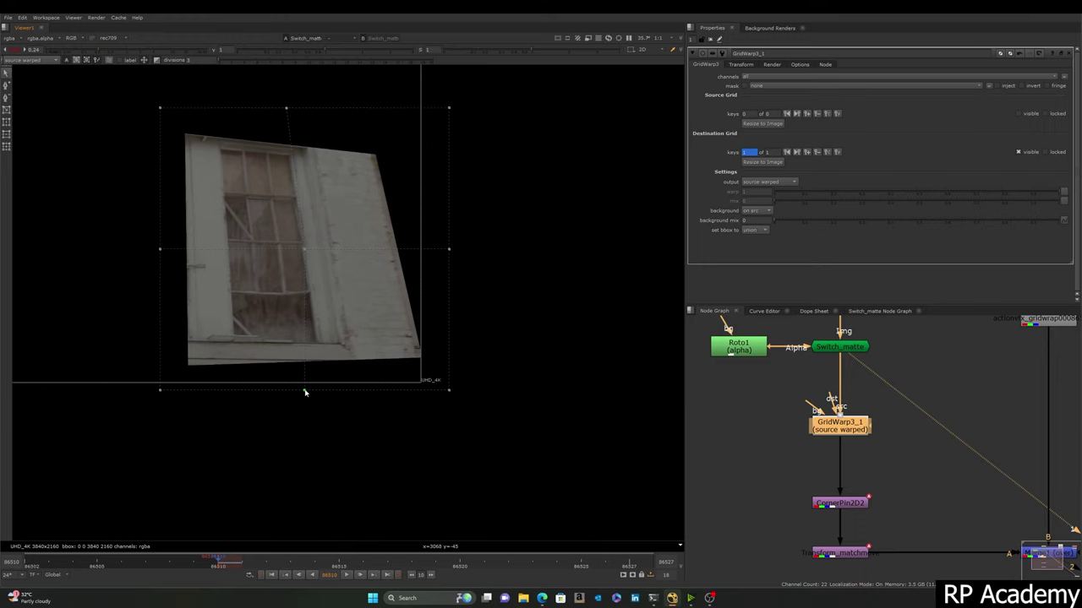
scroll(316, 295, "up", 5)
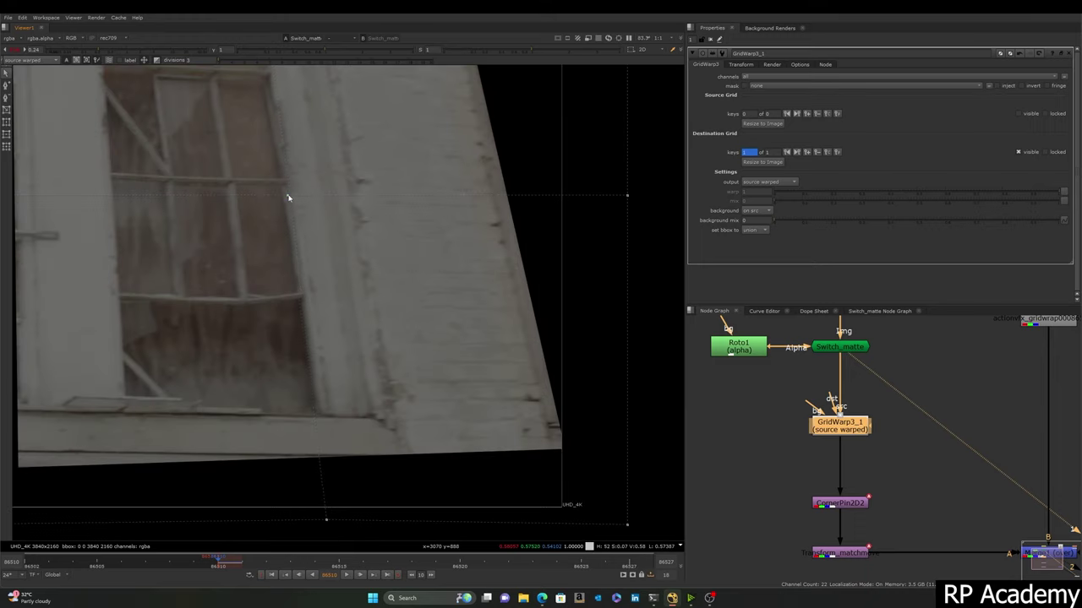
middle_click_drag(336, 451, 338, 370)
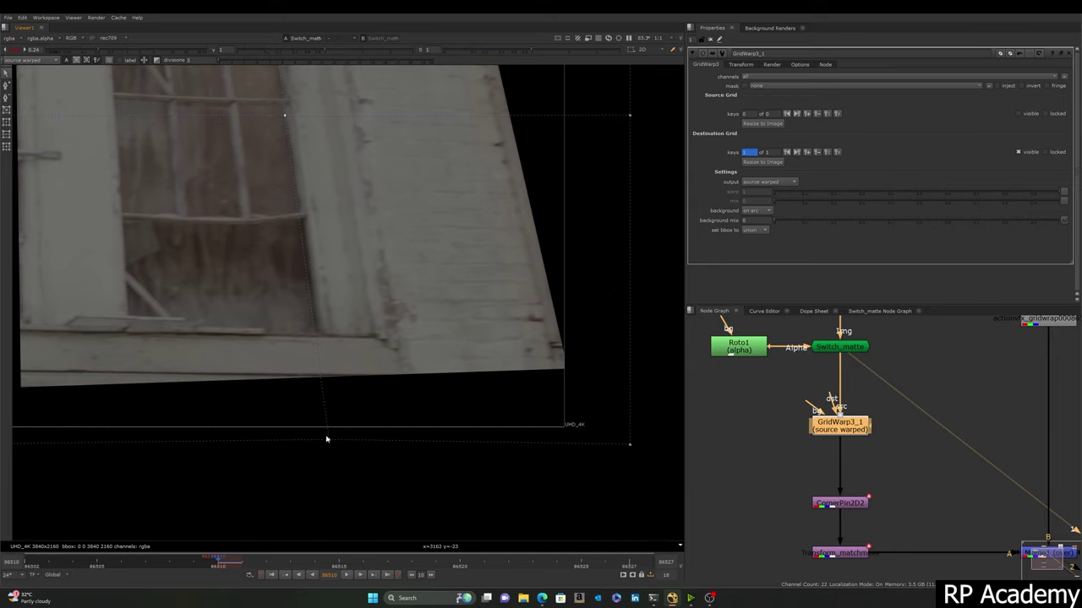
scroll(342, 267, "up", 1)
middle_click_drag(342, 267, 342, 566)
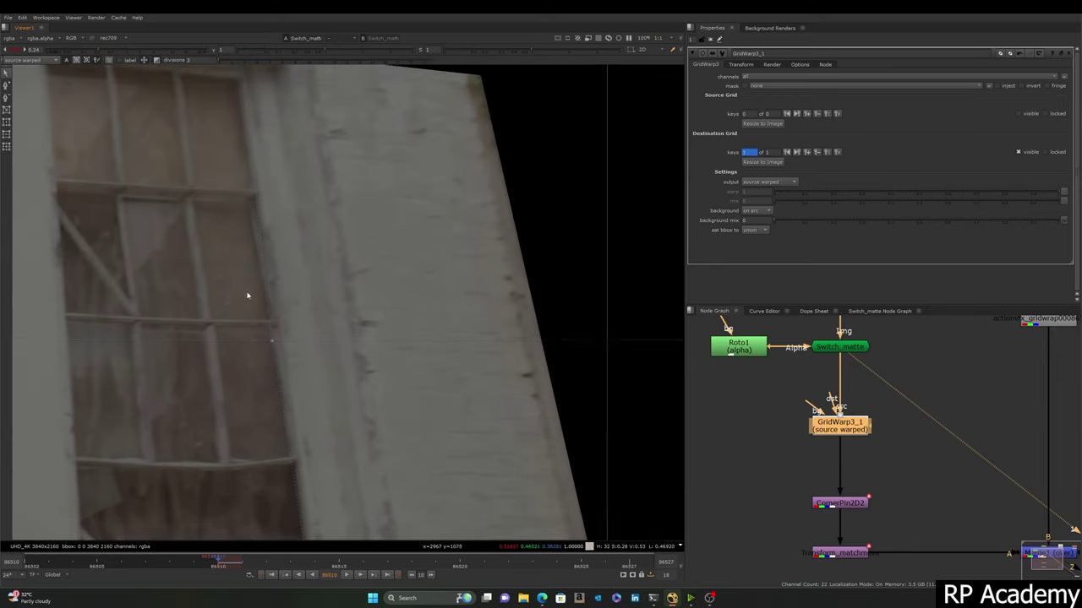
scroll(252, 151, "down", 3)
middle_click_drag(252, 151, 301, 307)
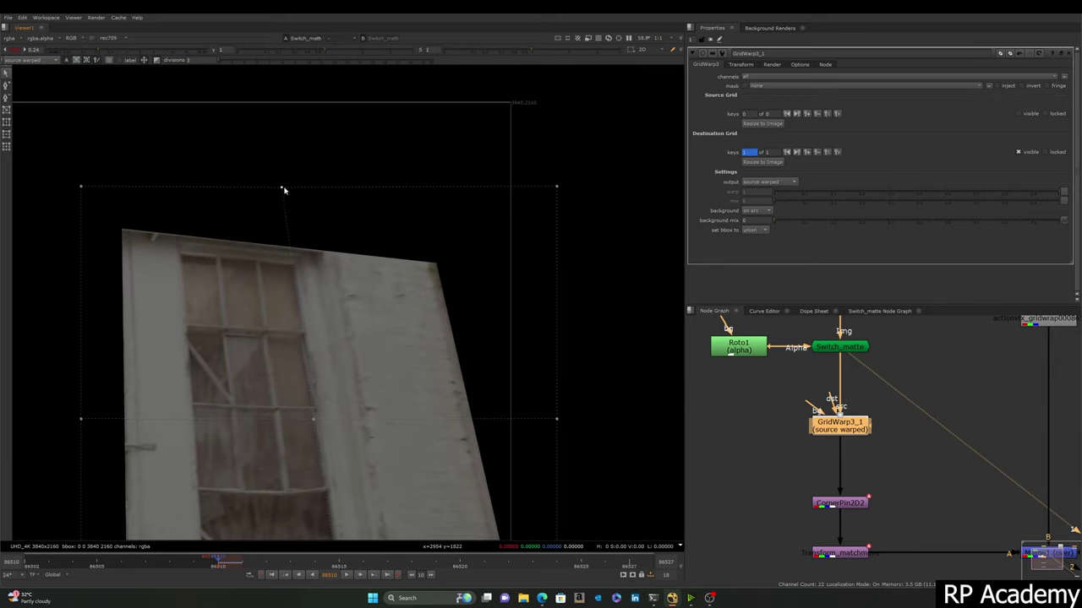
scroll(250, 264, "down", 1)
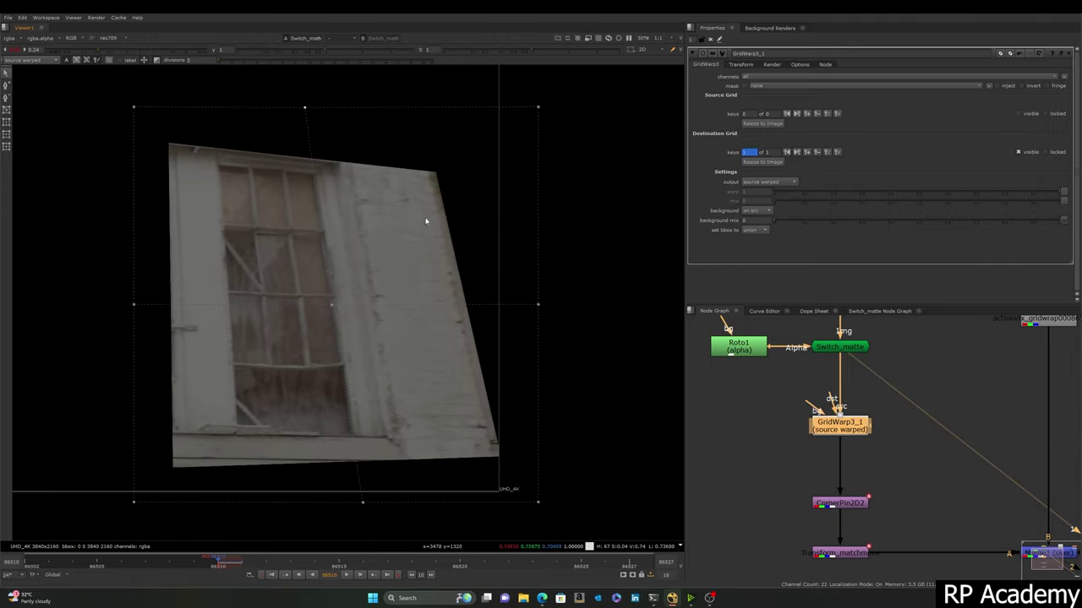
Step: Insert vertical grid lines along the window's left edge and along the outer edge of the window frame
left_click(6, 87)
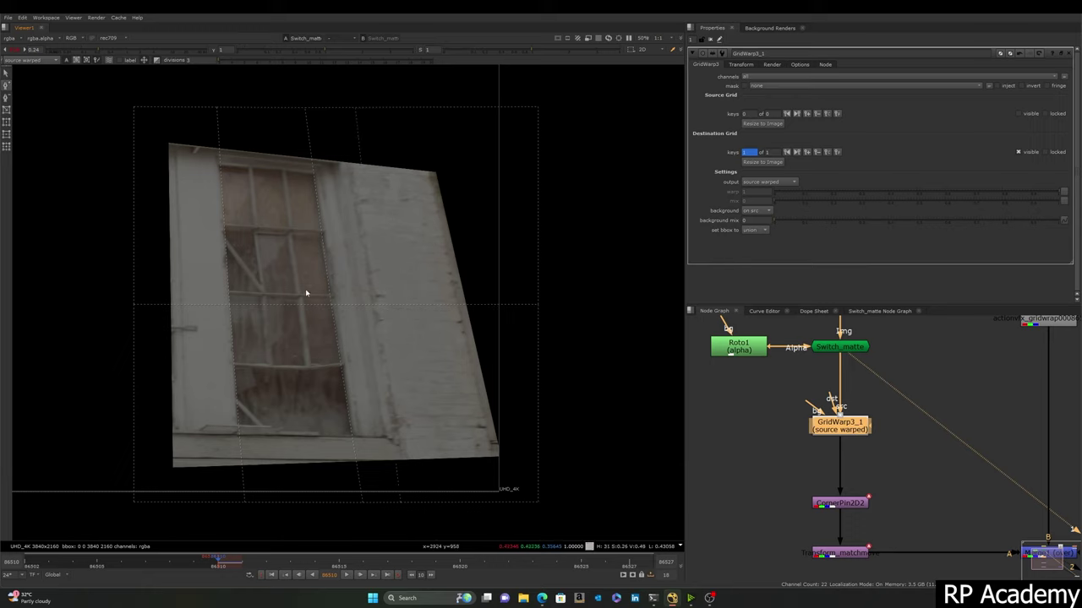
left_click(6, 85)
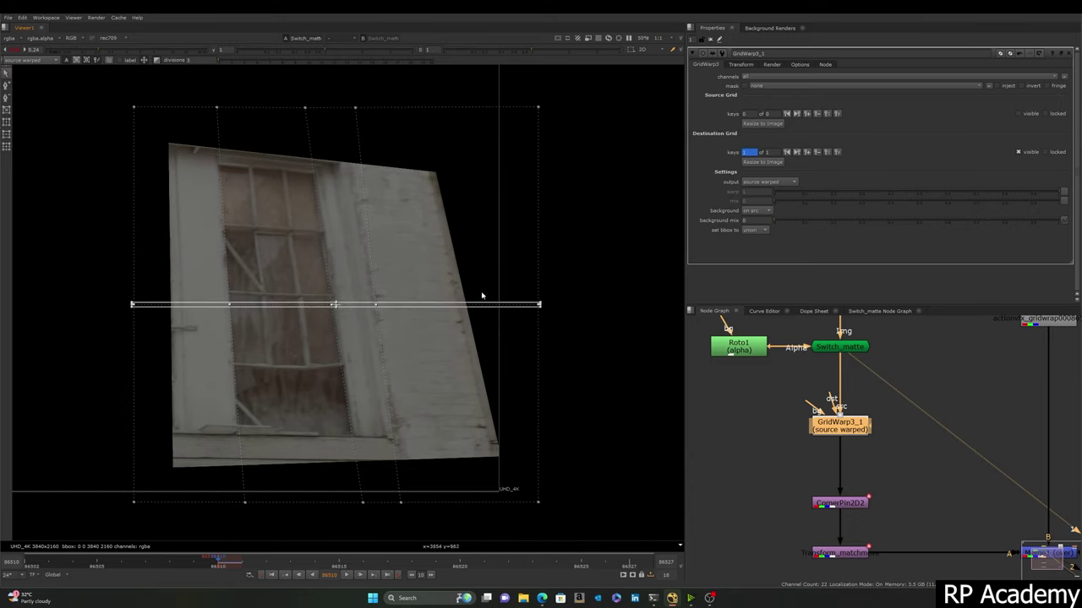
Step: Nudge the selected middle row of grid points up toward the window's middle crossbar
scroll(383, 336, "up", 2)
key("Up")
key("Up")
key("Up")
key("Up")
key("Up")
key("Up")
key("Up")
key("Up")
key("Up")
key("Up")
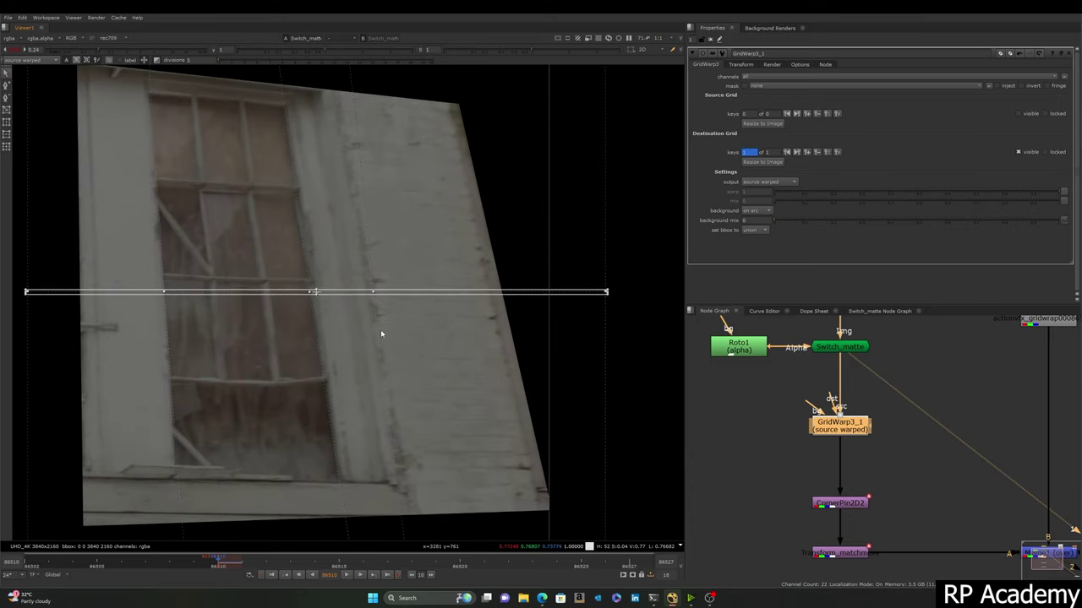
Step: Fit the individual points of the middle grid row to the window's crossbar and continue the row's slope across the wall
left_click(203, 322)
scroll(326, 266, "up", 2)
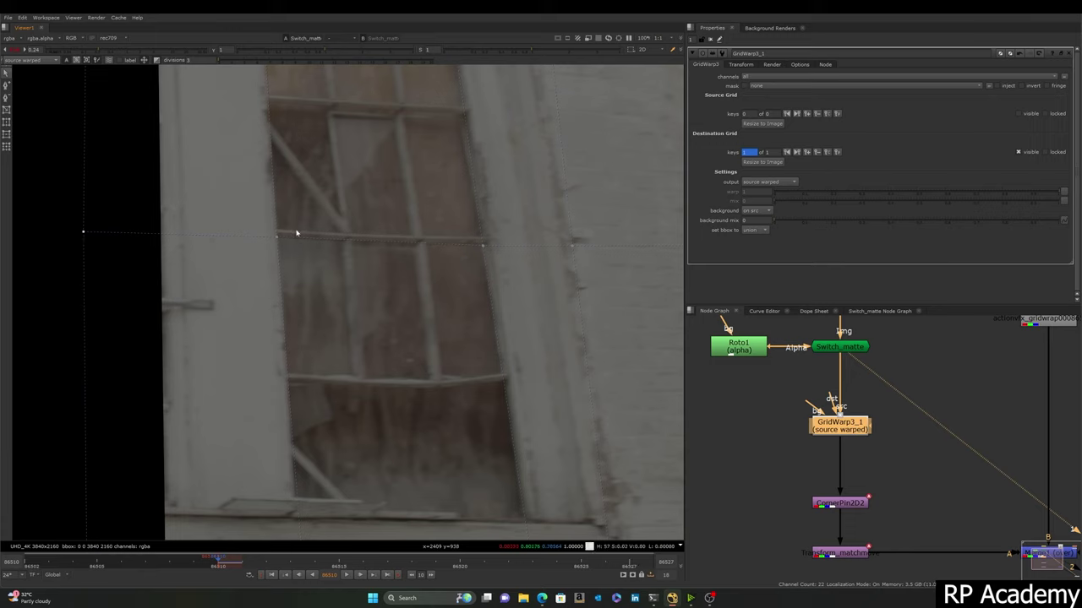
middle_click_drag(491, 215, 428, 299)
left_click(420, 331)
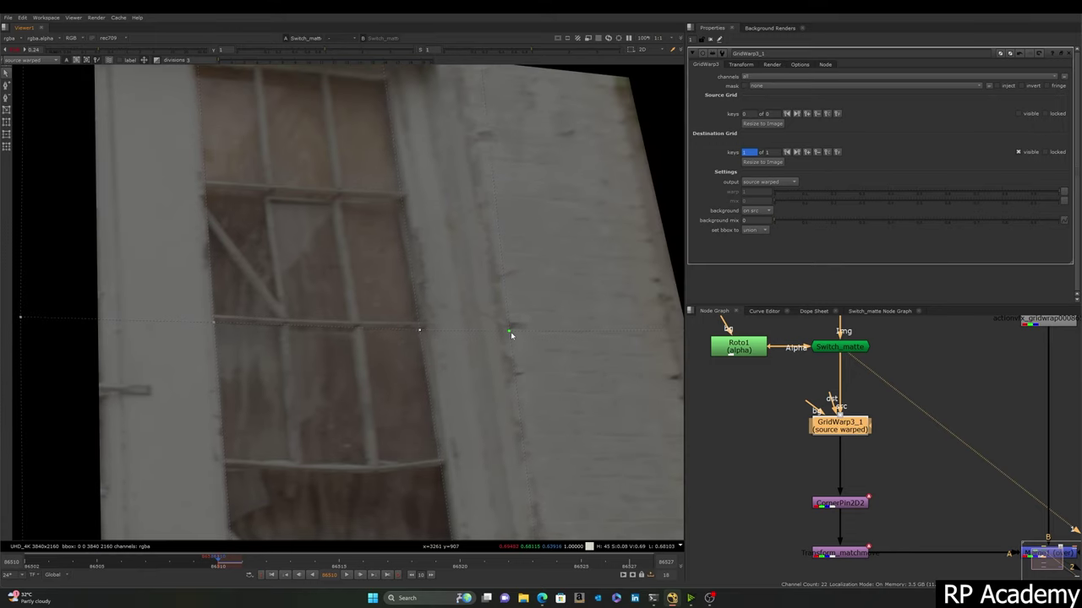
left_click(510, 332)
middle_click_drag(651, 340, 494, 303)
scroll(597, 300, "down", 4)
middle_click_drag(599, 300, 569, 284)
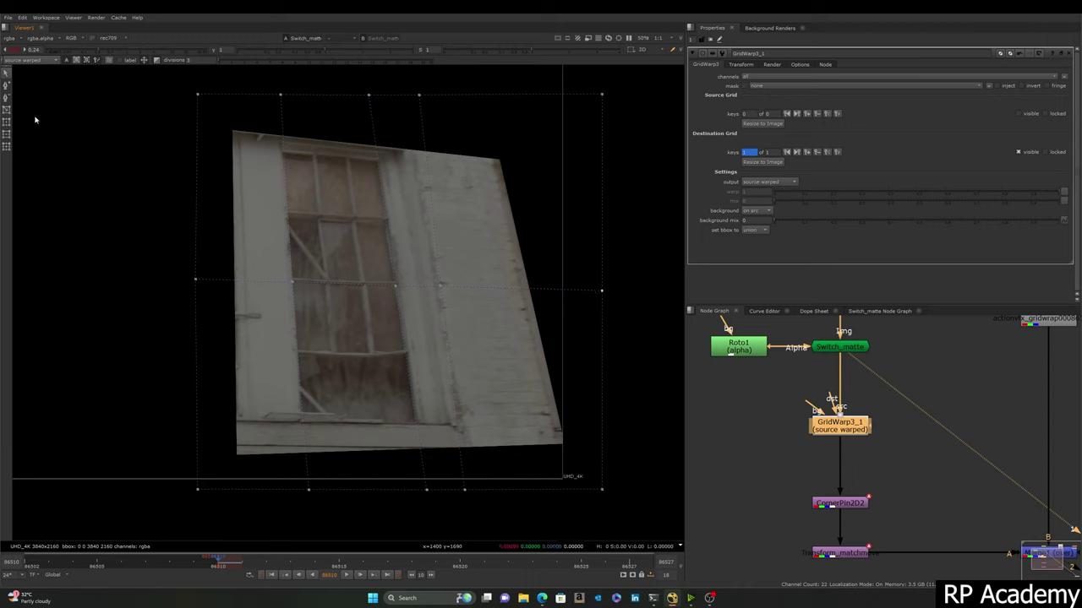
Step: Insert horizontal grid lines near the patch's top and bottom edges and fit the upper line's points to the top edge
left_click(7, 85)
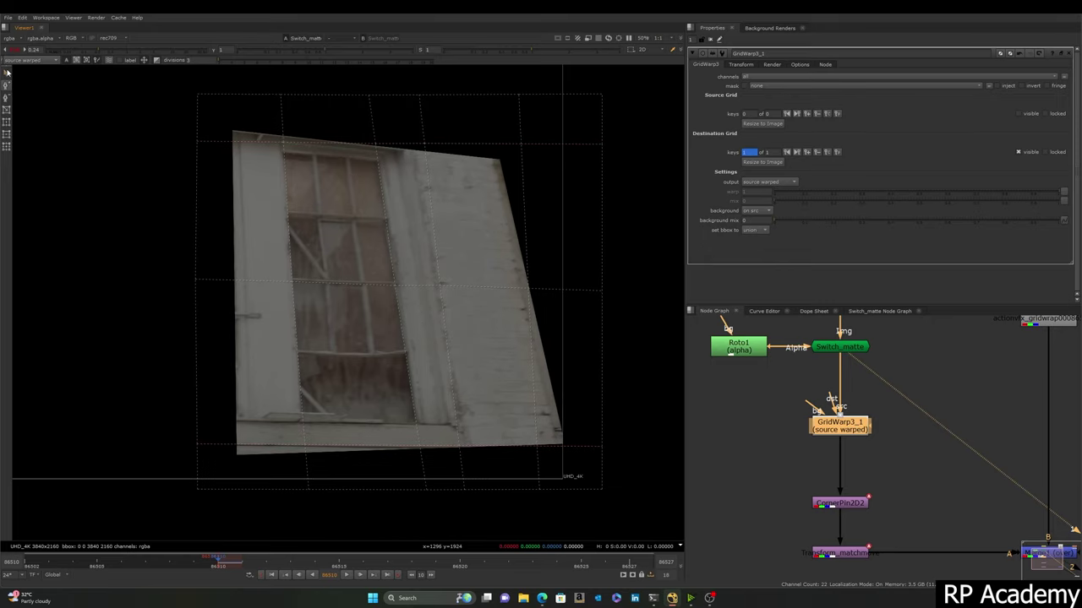
scroll(283, 142, "up", 2)
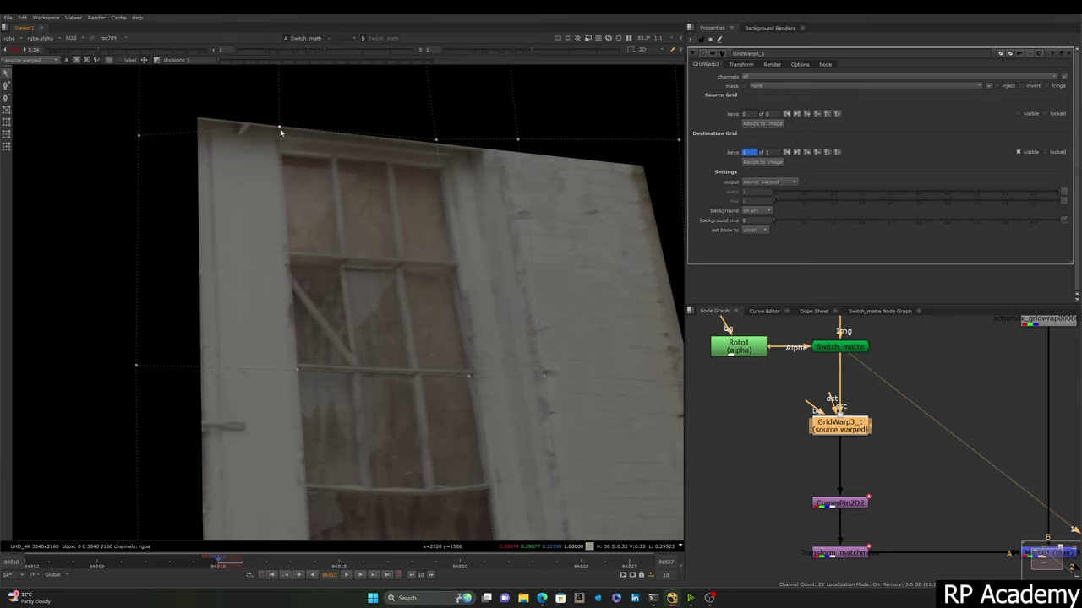
left_click_drag(518, 141, 519, 152)
Step: Insert a vertical grid line along the patch's slanted right edge and fit its points to the patch's right corners
middle_click_drag(658, 168, 456, 162)
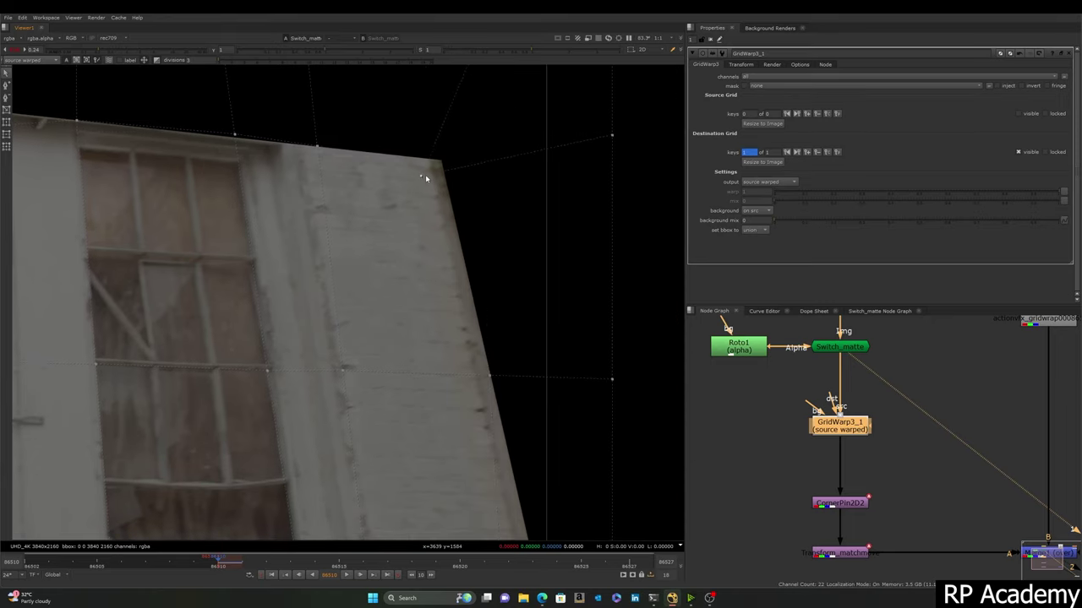
scroll(444, 295, "down", 4)
scroll(482, 313, "up", 3)
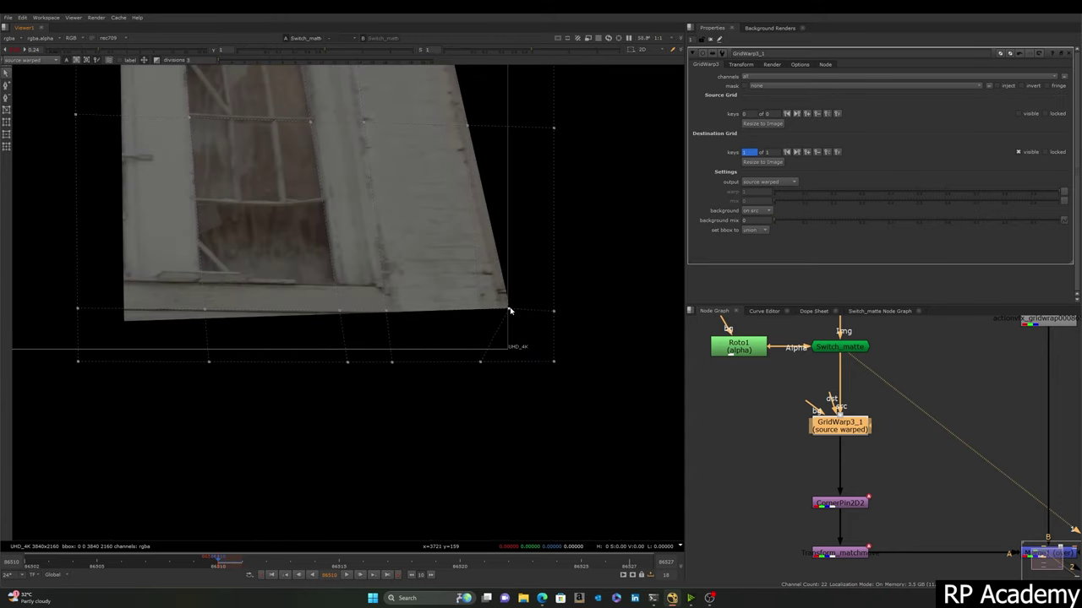
left_click_drag(480, 361, 513, 363)
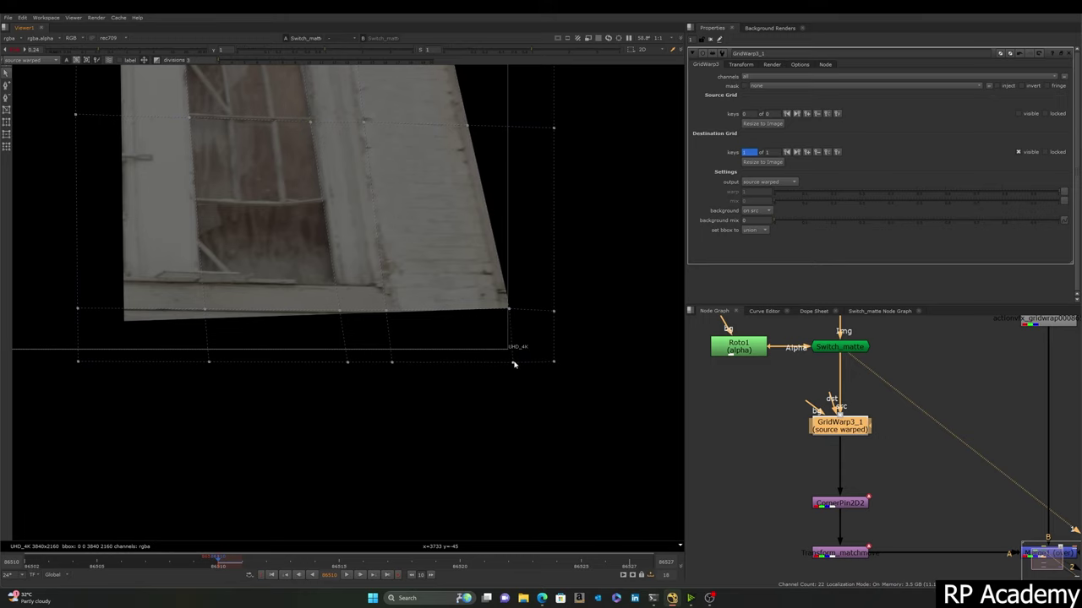
Step: Move the lower grid row's points onto the patch's bottom edge and level its outer left point with them
scroll(113, 335, "up", 3)
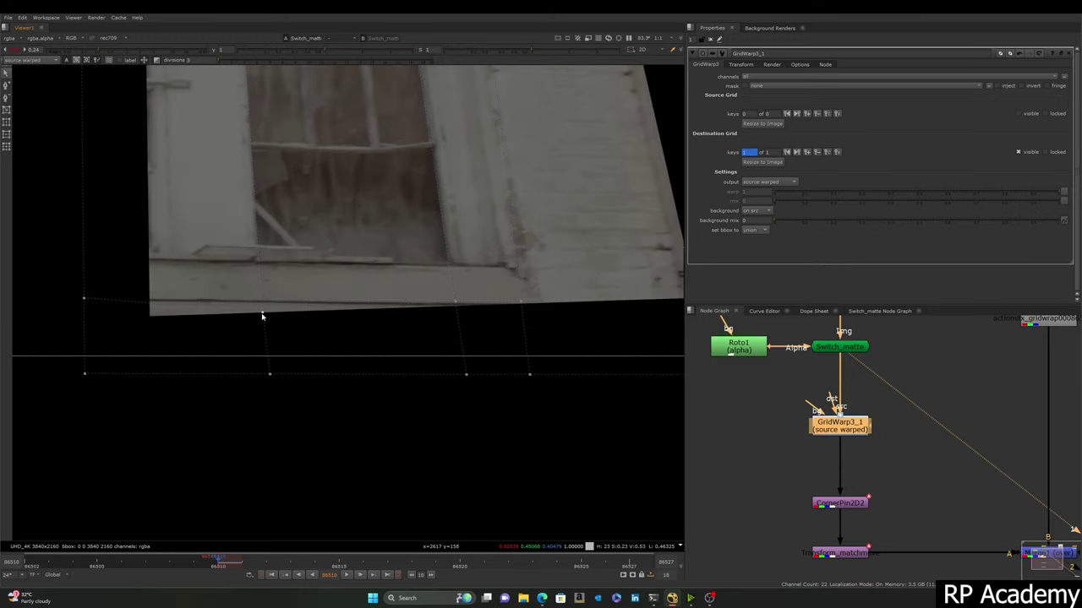
middle_click_drag(113, 335, 145, 333)
left_click_drag(117, 297, 117, 318)
Step: Insert a vertical grid line along the patch's left edge and fit its points to the patch's left corners
scroll(181, 309, "down", 3)
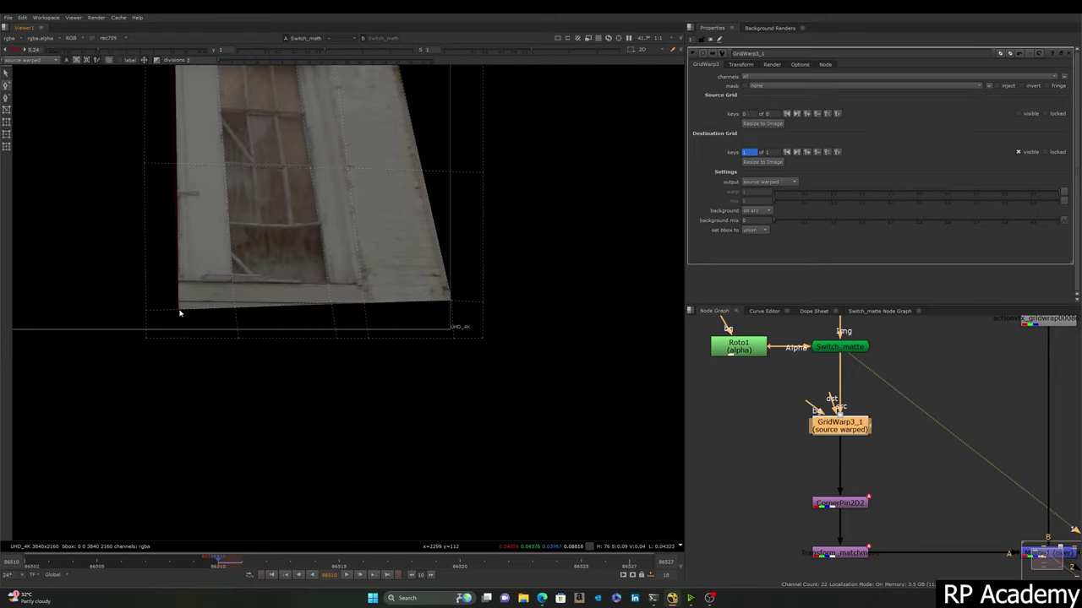
scroll(190, 241, "down", 2)
left_click(6, 73)
scroll(212, 218, "up", 4)
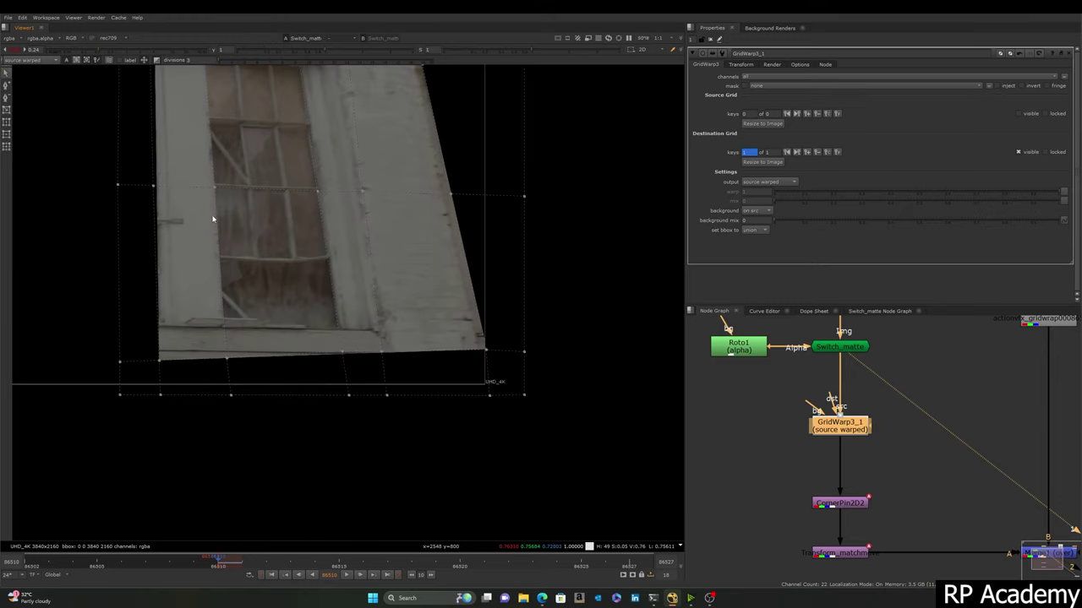
middle_click_drag(165, 149, 203, 364)
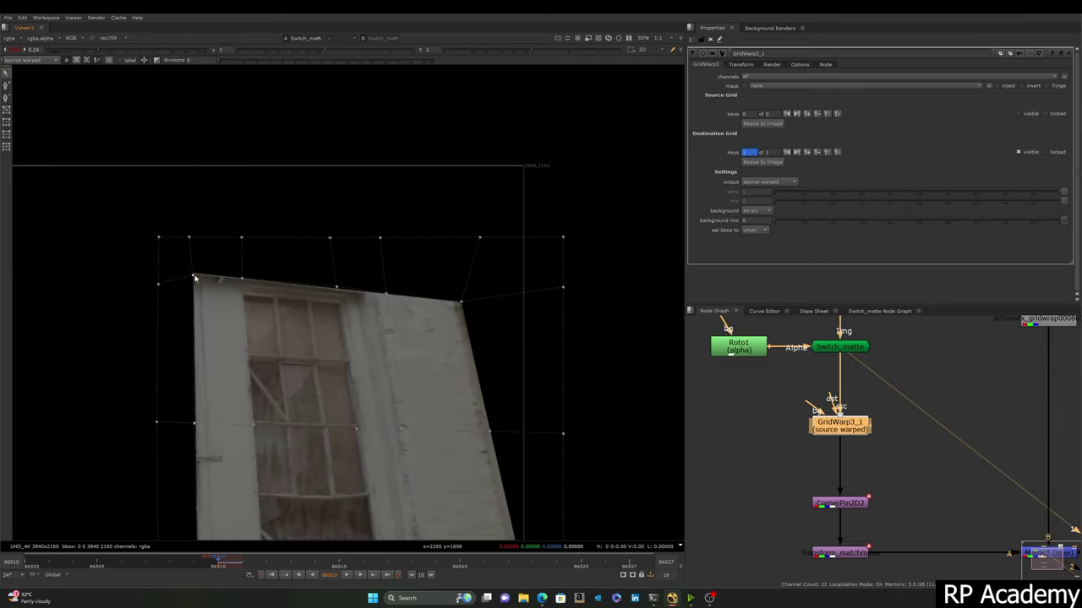
Step: Compare the Merge1 composite with the Switch_matte patch and reopen the GridWarp3_1 controls
scroll(194, 282, "down", 2)
middle_click_drag(239, 256, 265, 206)
scroll(265, 206, "down", 1)
middle_click_drag(343, 248, 316, 223)
scroll(499, 237, "up", 4)
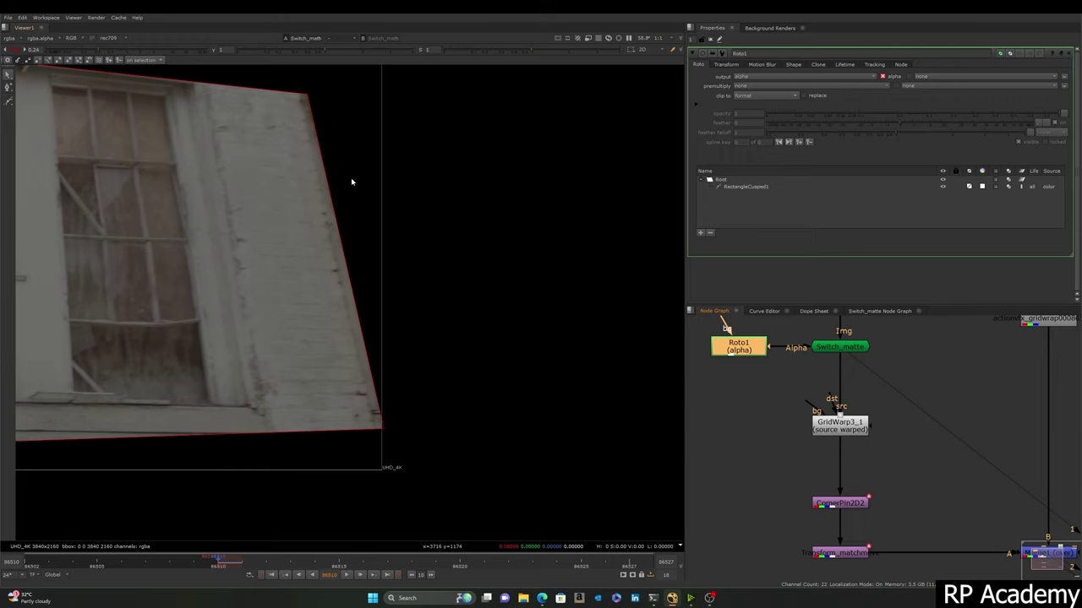
scroll(843, 432, "down", 3)
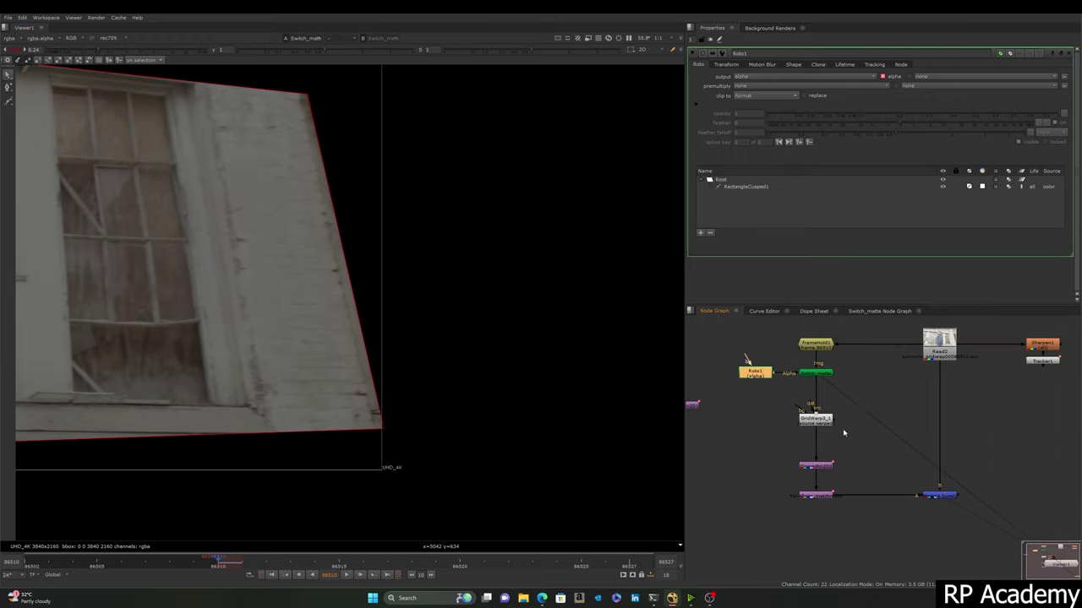
left_click(905, 477)
key("1")
middle_click_drag(359, 257, 437, 278)
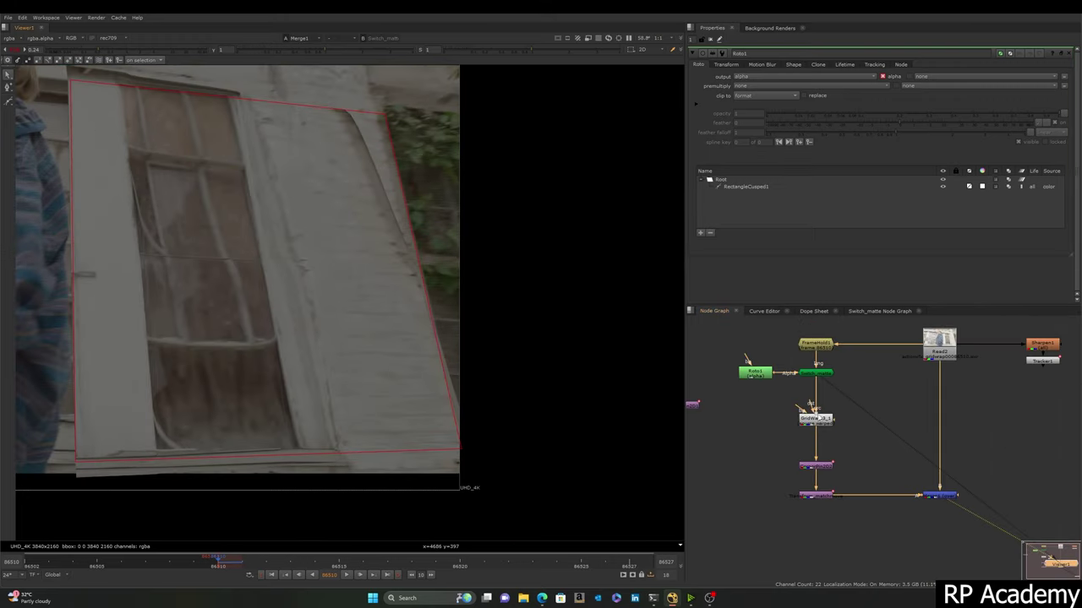
left_click(816, 374)
key("1")
double_click(818, 420)
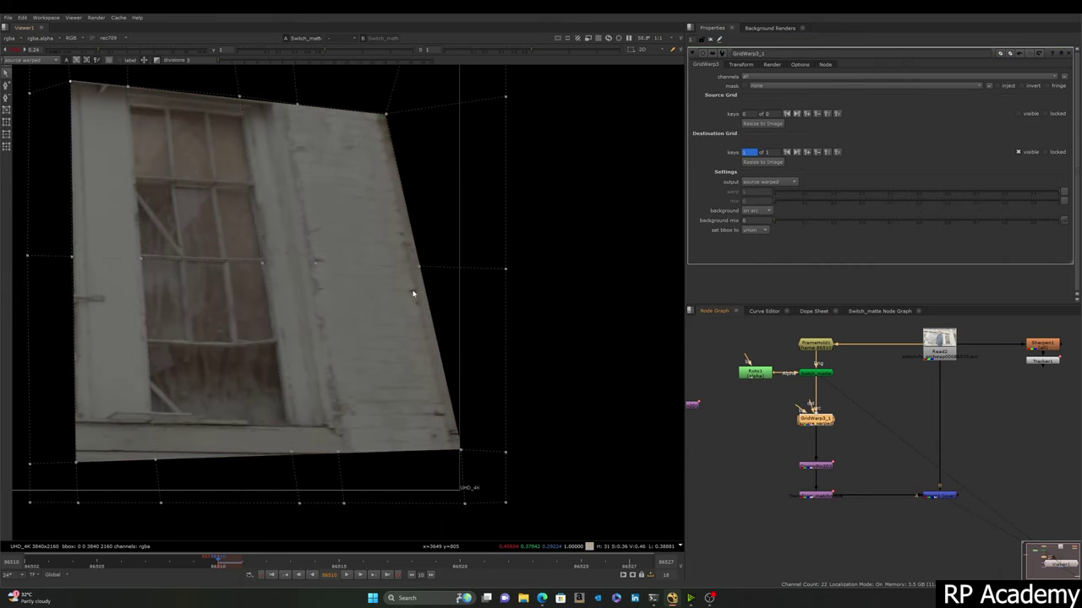
Step: Insert horizontal grid lines along the window's upper crossbar, lower crossbar and sill
scroll(419, 285, "down", 1)
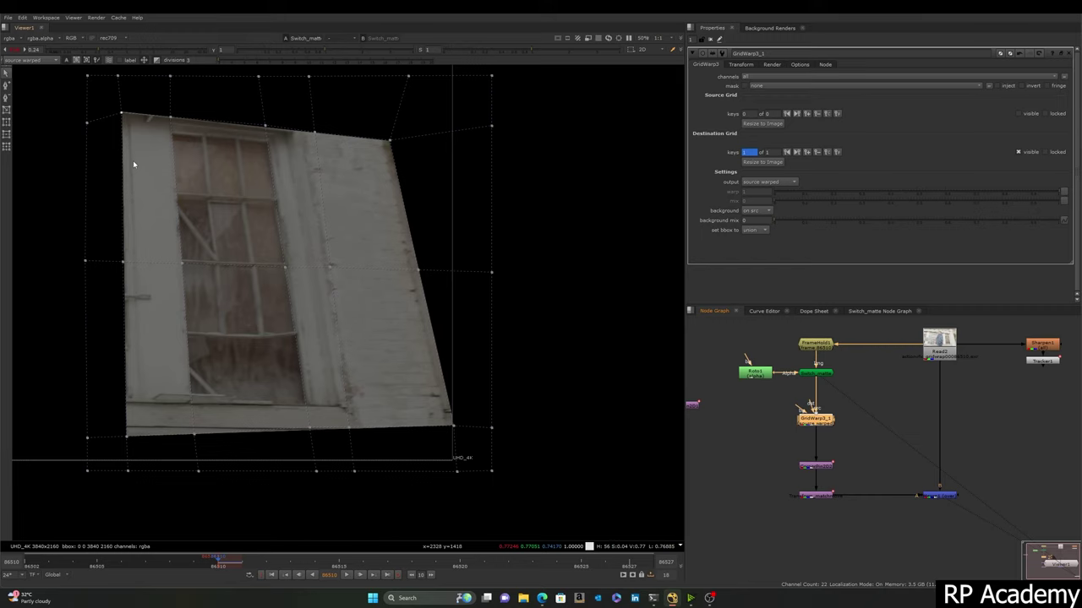
scroll(142, 179, "down", 3)
scroll(158, 164, "up", 3)
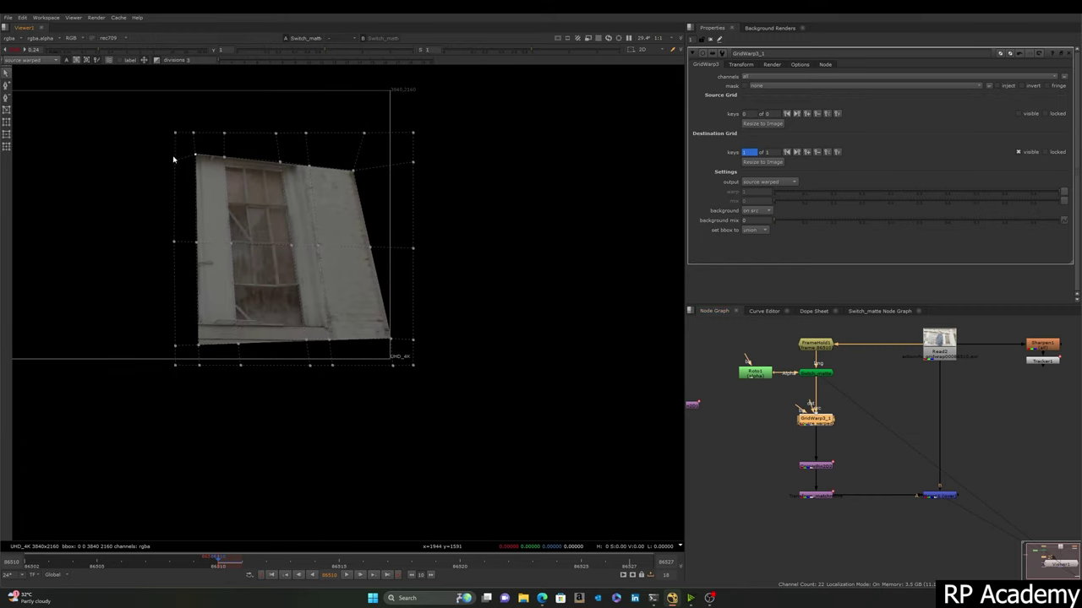
scroll(221, 183, "up", 2)
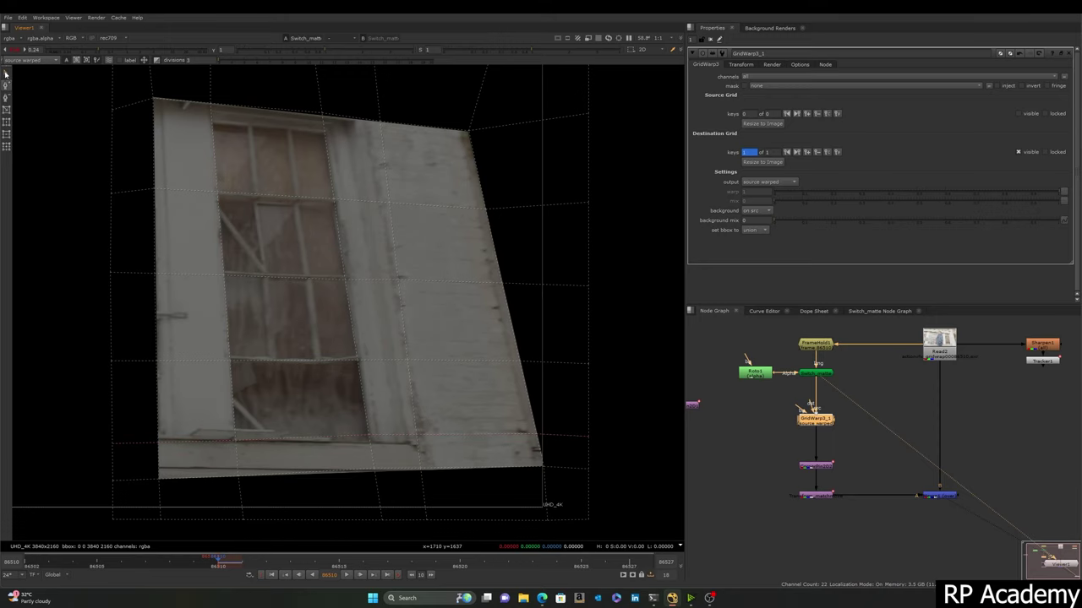
Step: Fit the points of the new horizontal grid lines to the window's crossbars and sill
scroll(275, 398, "up", 2)
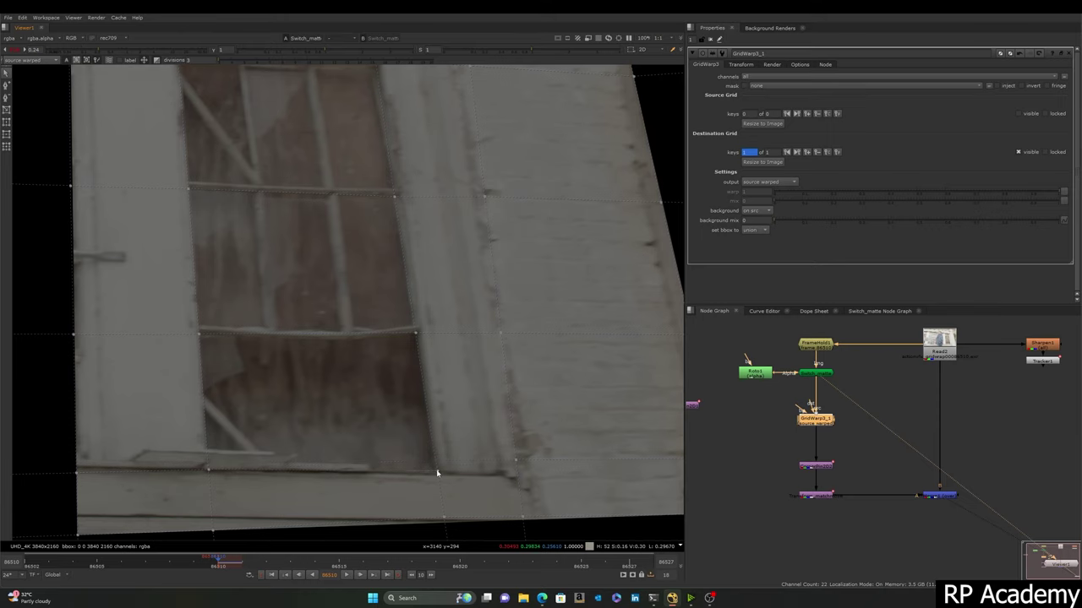
middle_click_drag(368, 437, 333, 341)
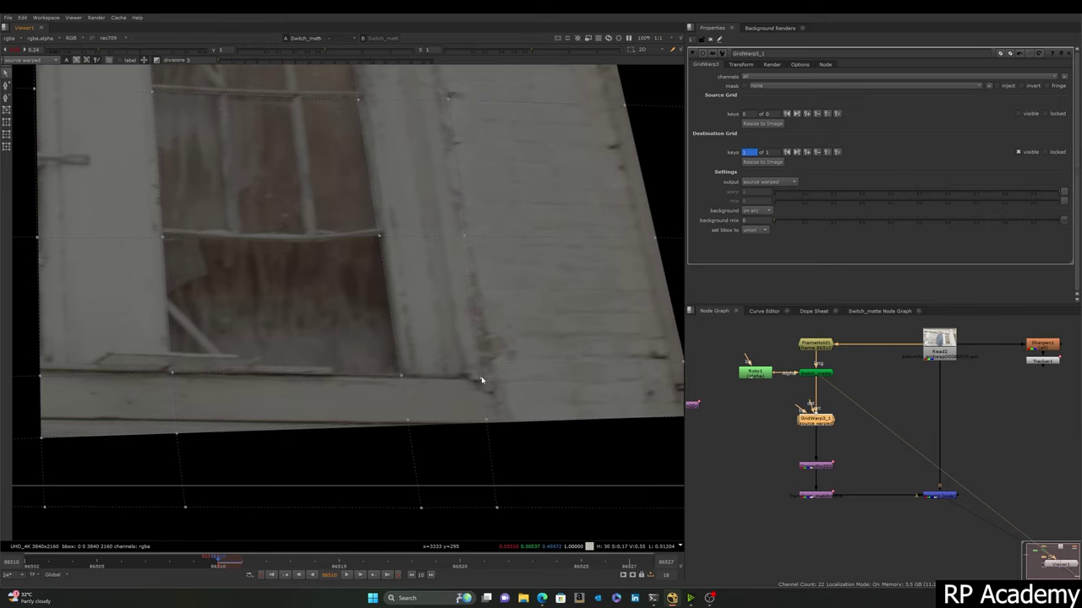
scroll(481, 376, "down", 4)
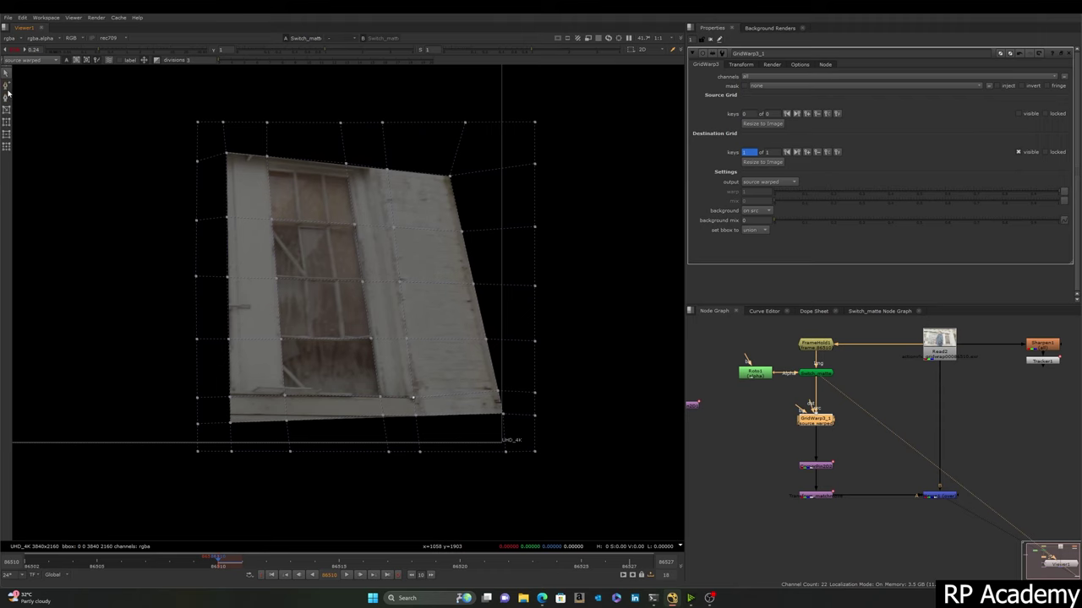
Step: Insert vertical grid lines along the window's two mullions and pull the grid's outer right column toward the patch's slanted edge
scroll(333, 237, "up", 3)
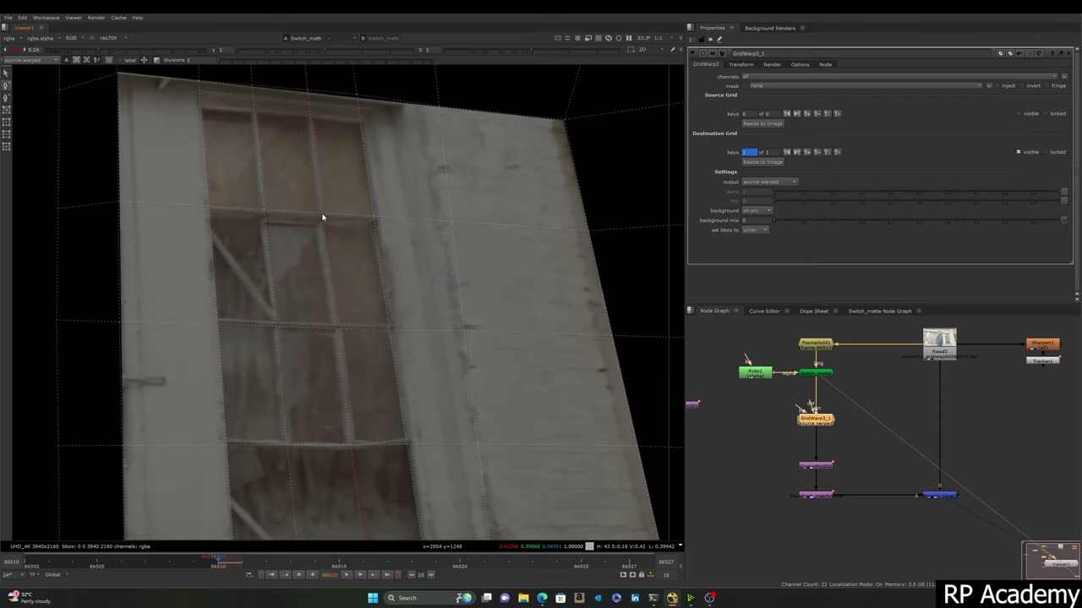
scroll(374, 361, "down", 2)
scroll(374, 362, "down", 1)
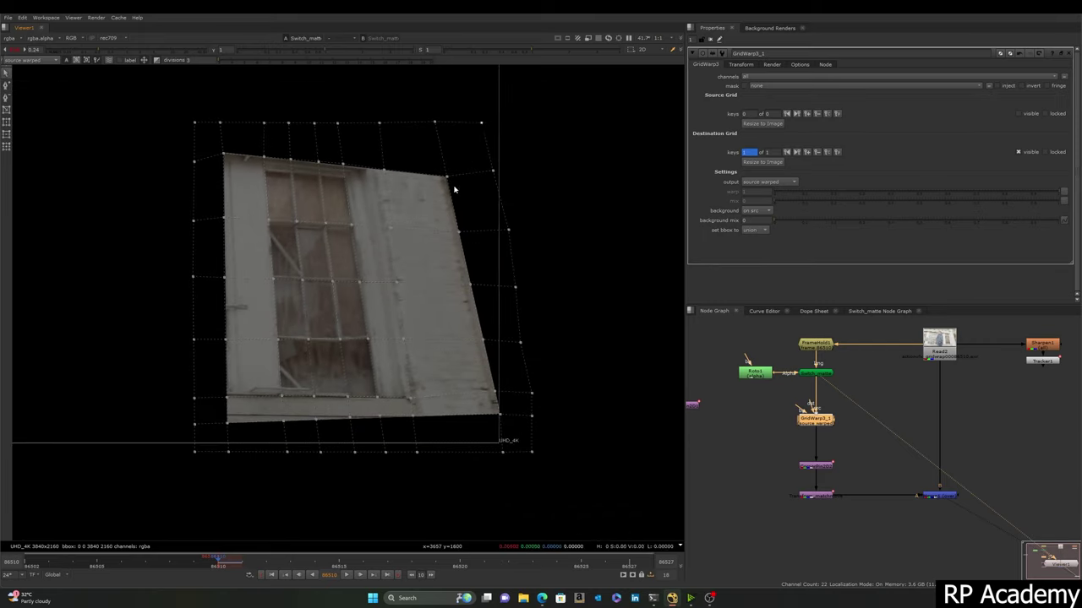
Step: Examine the fitted warp grid against the whole patch and select the GridWarp3_1 node
scroll(413, 276, "down", 1)
middle_click_drag(412, 276, 369, 321)
scroll(369, 321, "up", 3)
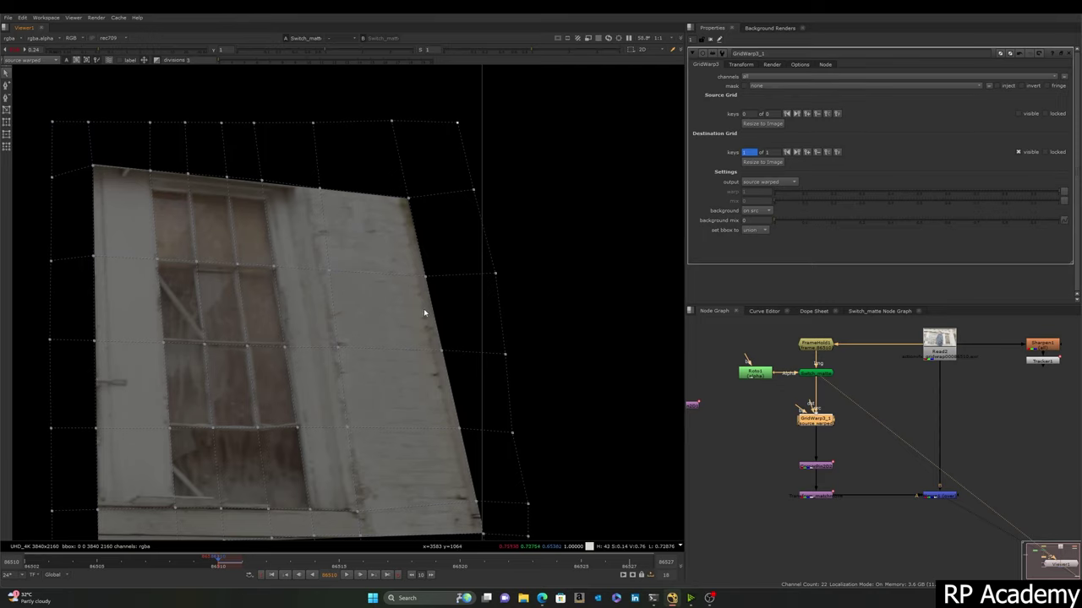
left_click_drag(784, 405, 855, 452)
middle_click_drag(312, 331, 329, 262)
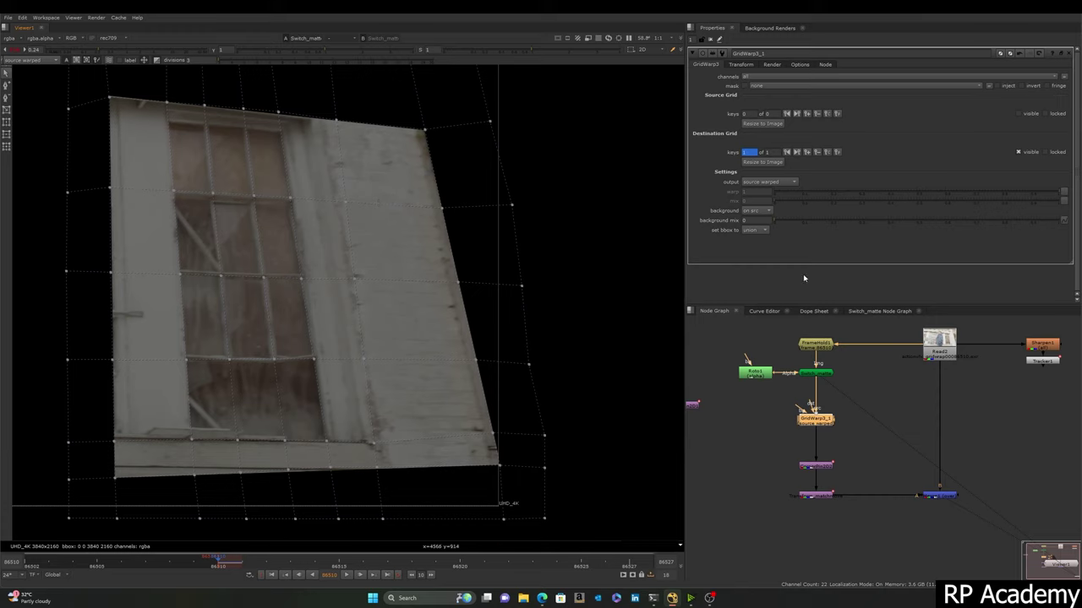
Step: Duplicate GridWarp3_1, park the unconnected copy beside the node tree as a backup, and reselect the original warp
left_click(768, 459)
left_click(824, 426)
key("ctrl+c")
left_click(738, 439)
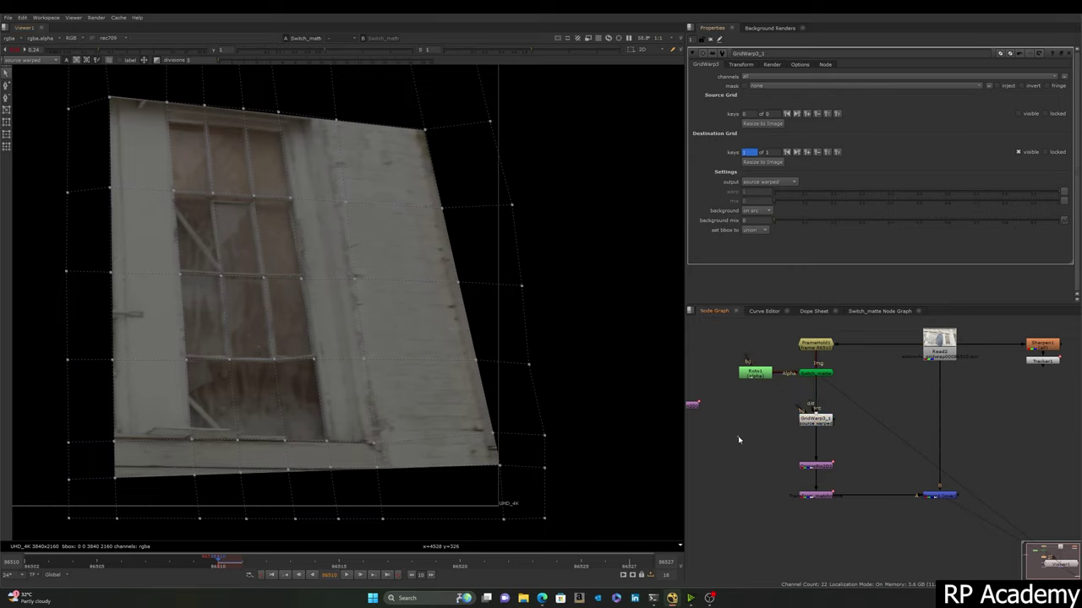
key("ctrl+v")
left_click_drag(738, 439, 698, 442)
middle_click_drag(735, 439, 777, 425)
left_click_drag(739, 425, 700, 423)
key("Delete")
scroll(845, 414, "up", 1)
left_click(863, 404)
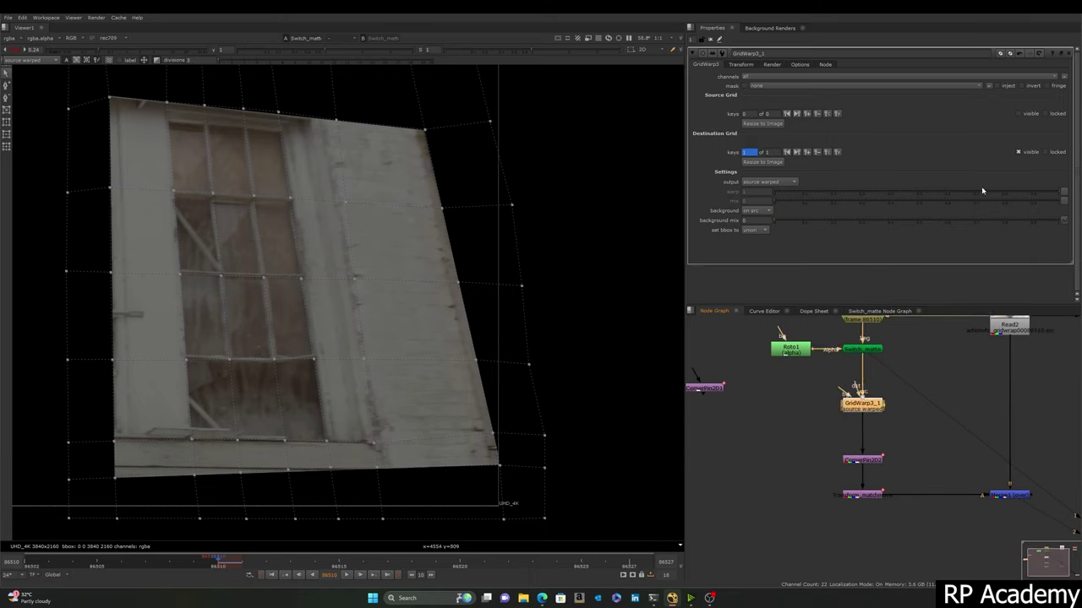
scroll(396, 316, "down", 2)
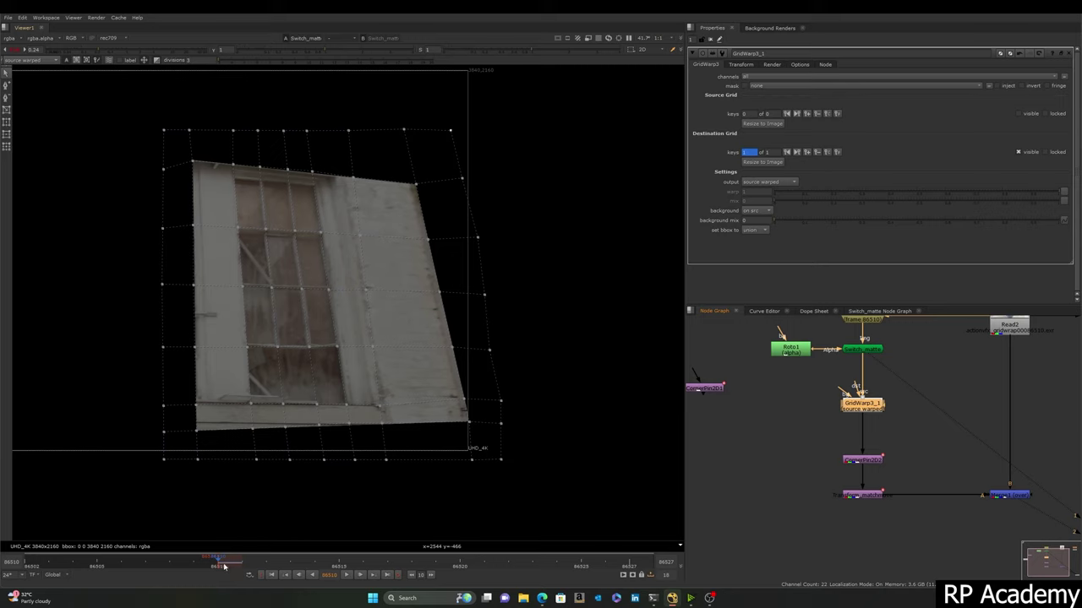
middle_click_drag(797, 461, 772, 526)
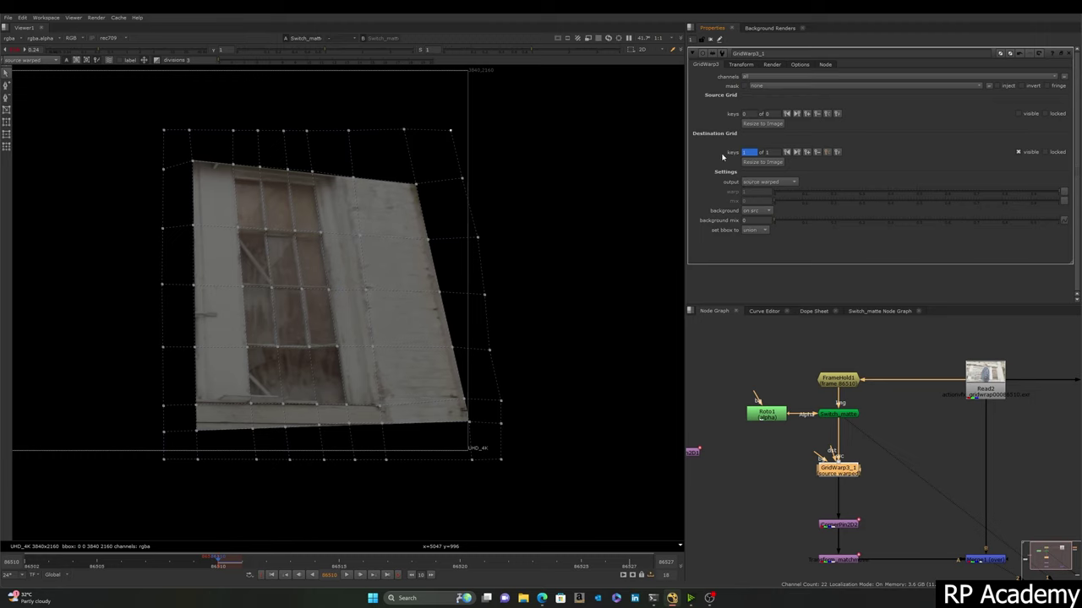
Step: Switch the GridWarp3_1 output to source and copy the fitted destination grid onto the source grid
left_click(768, 181)
left_click(768, 179)
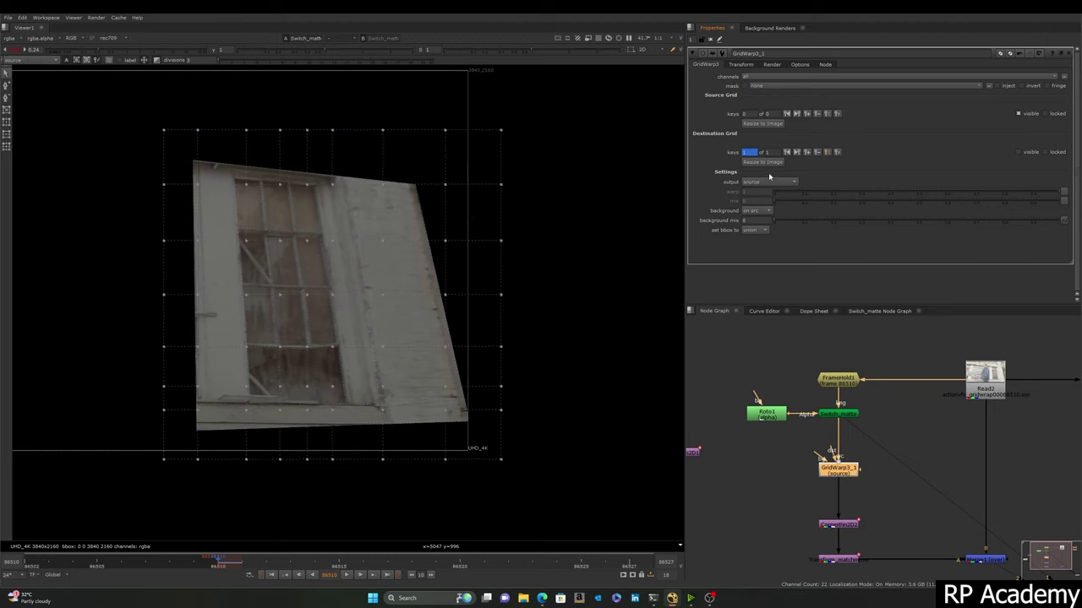
left_click(767, 181)
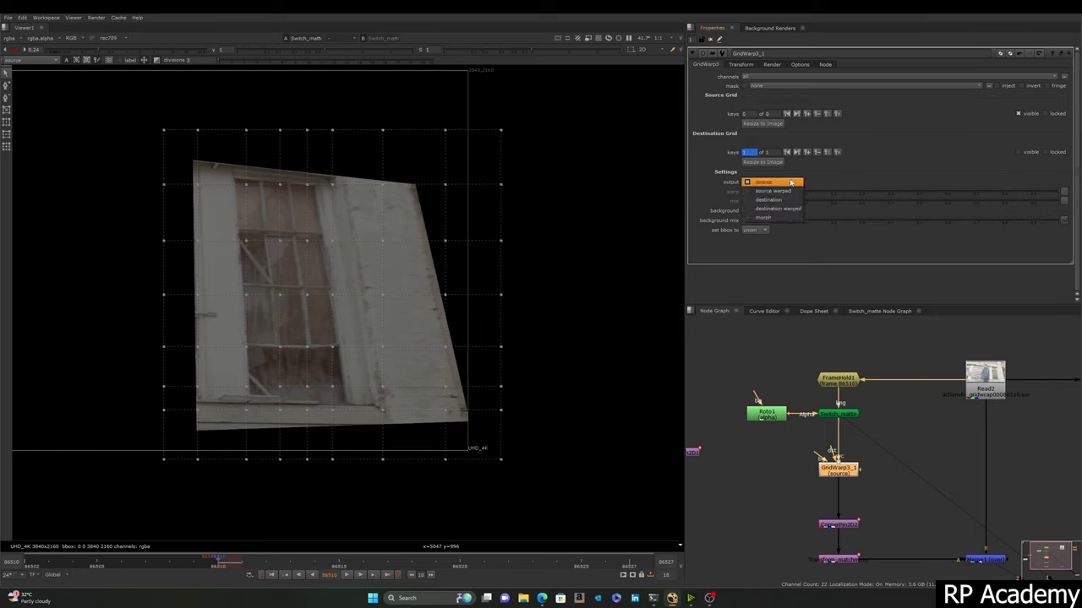
left_click(771, 191)
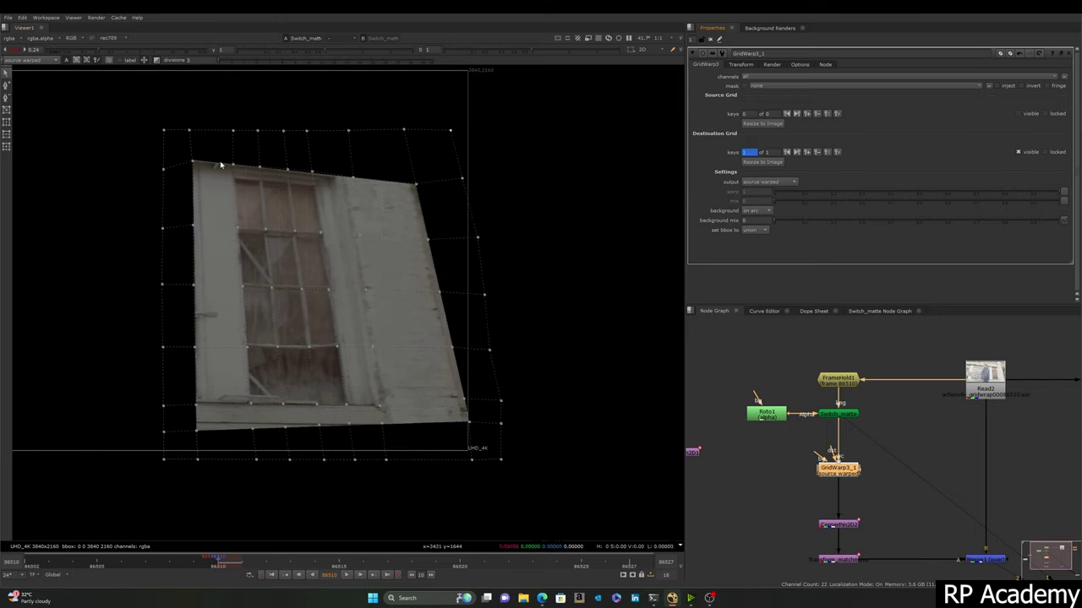
left_click(791, 183)
left_click(764, 174)
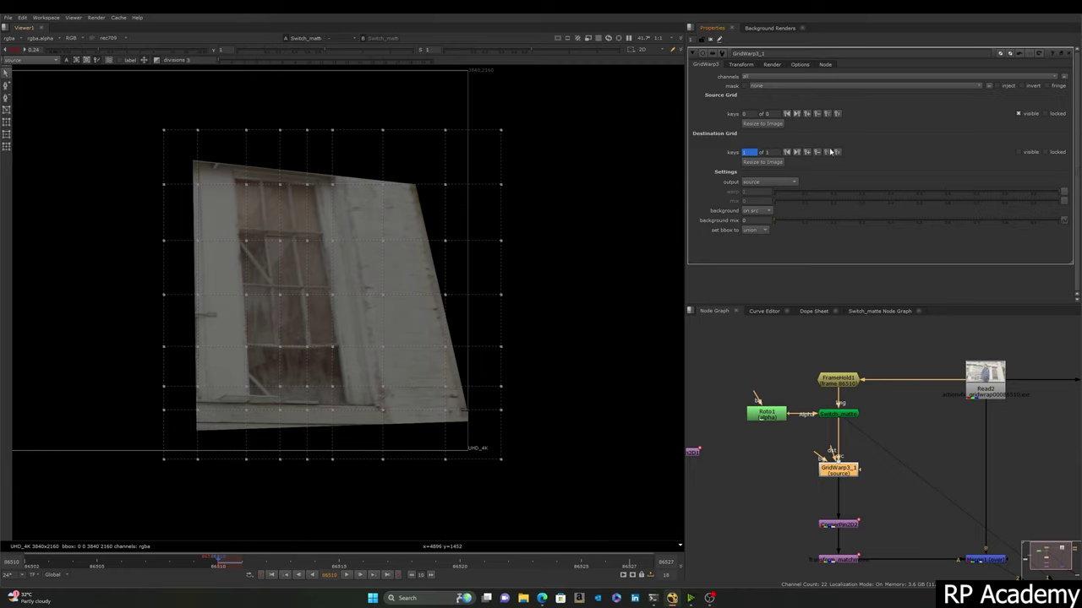
left_click(837, 113)
middle_click_drag(529, 345, 519, 296)
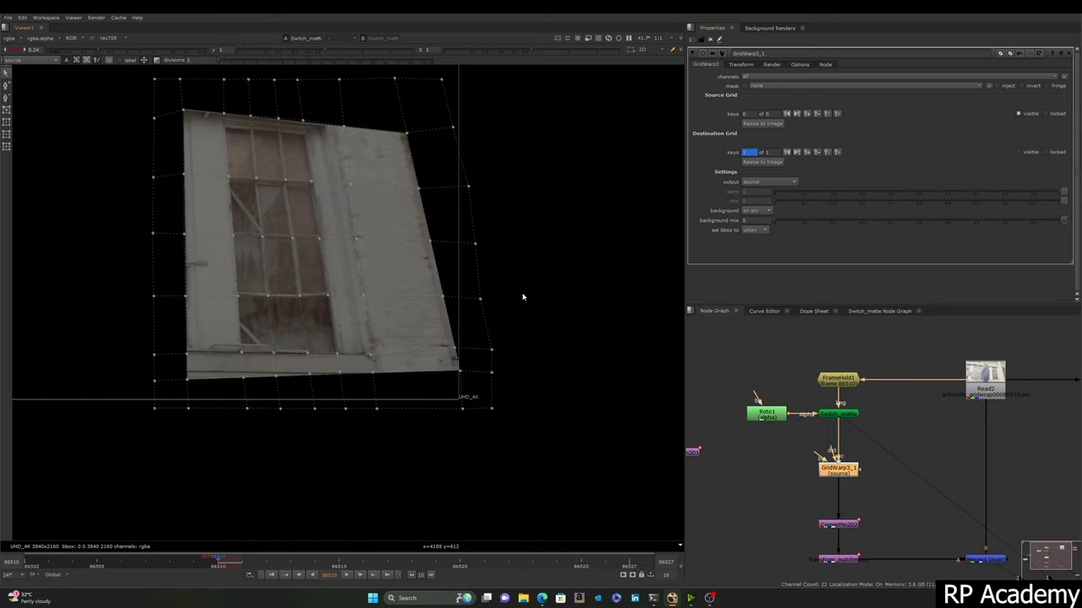
Step: Compare the source and source warped outputs, leave GridWarp3_1 on source warped, and set its background to on black
left_click(780, 183)
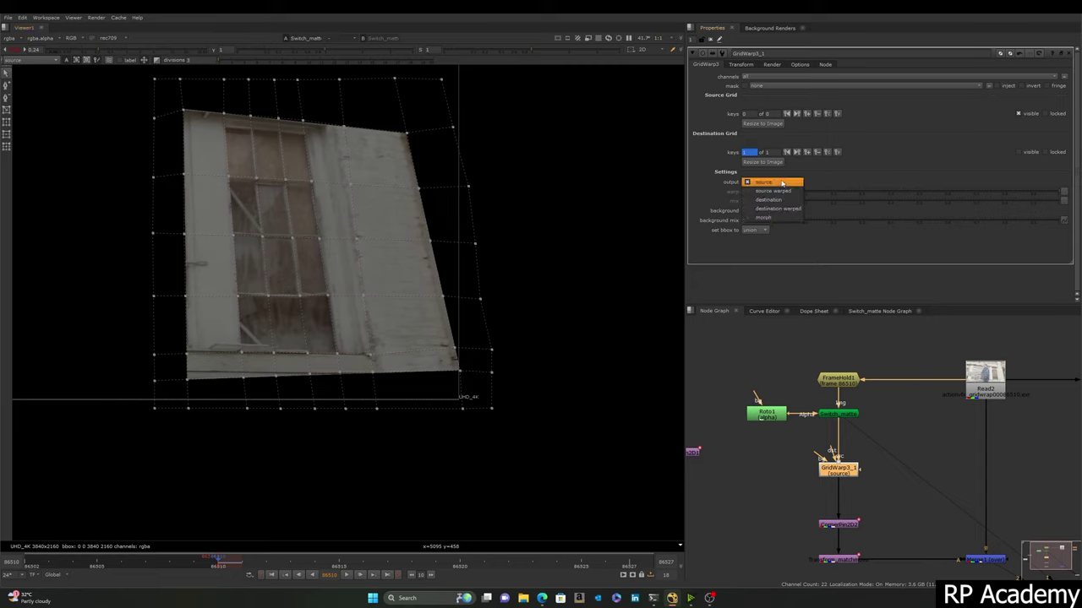
left_click(784, 194)
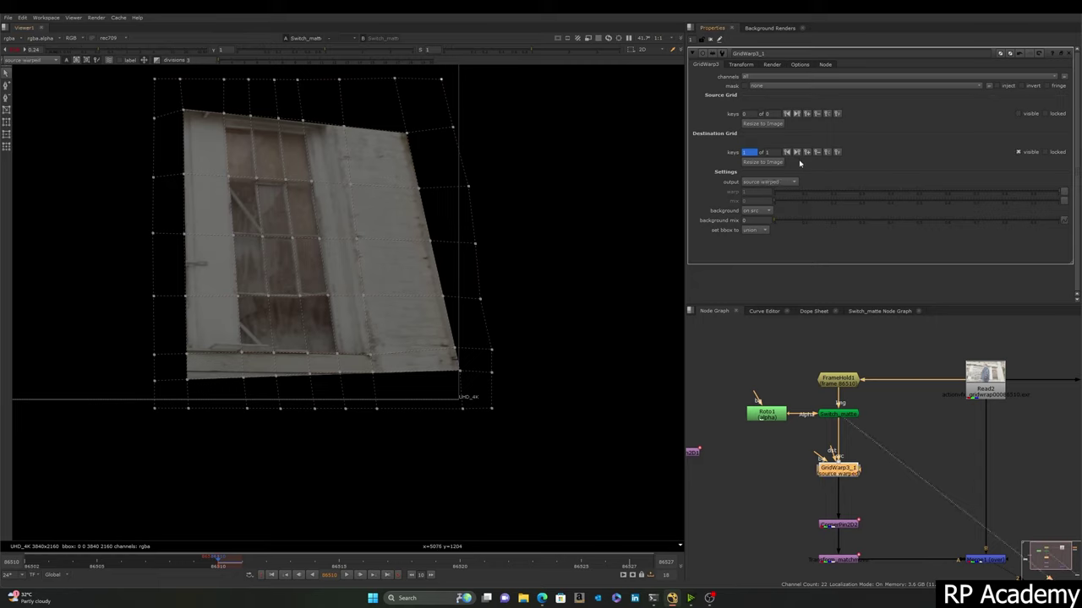
left_click(781, 183)
left_click(781, 173)
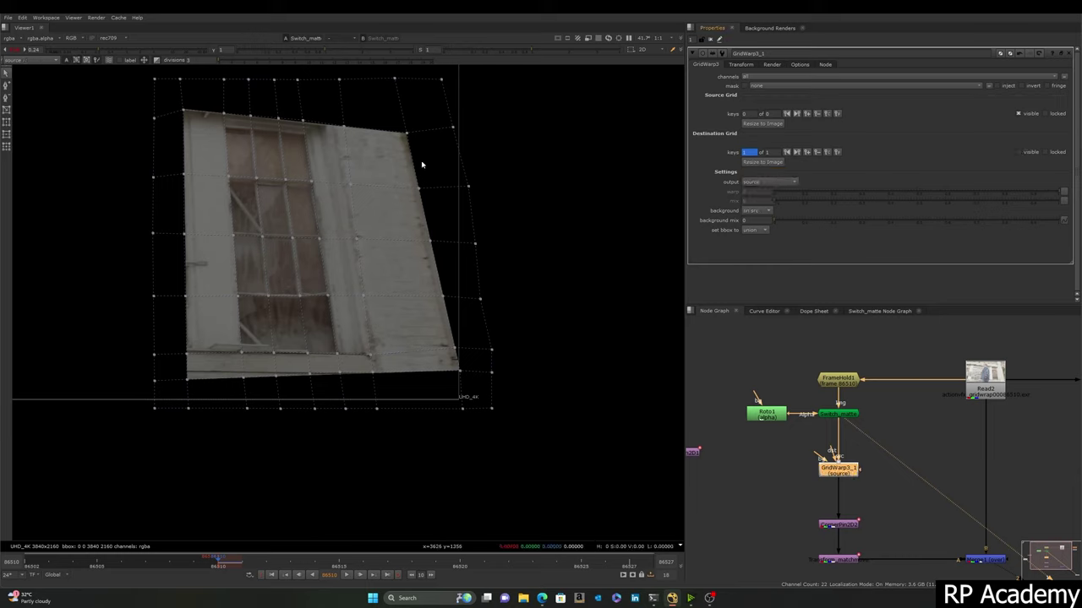
left_click(793, 191)
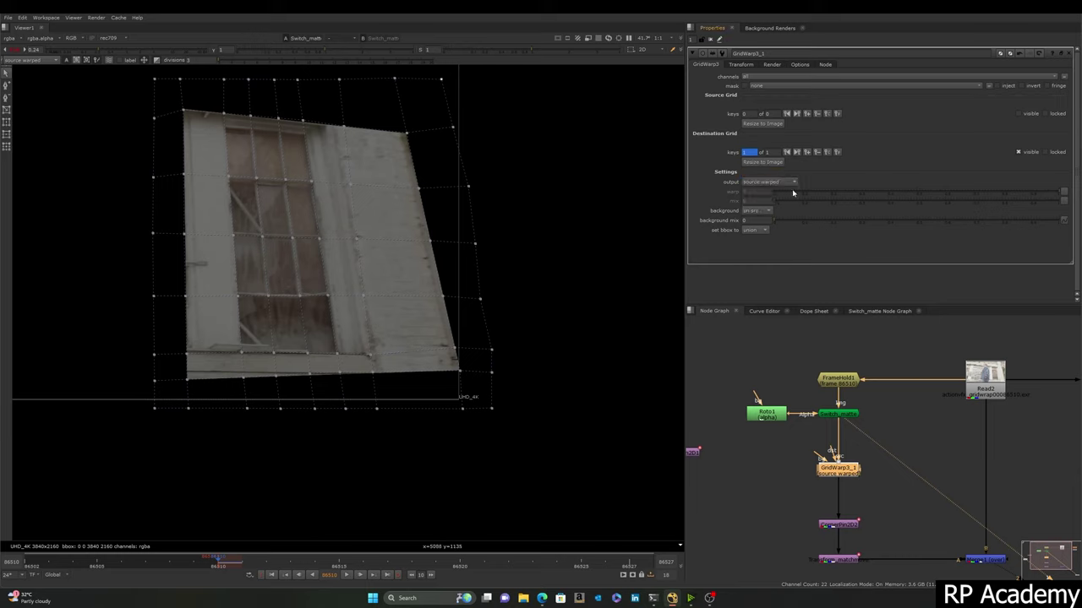
left_click(755, 211)
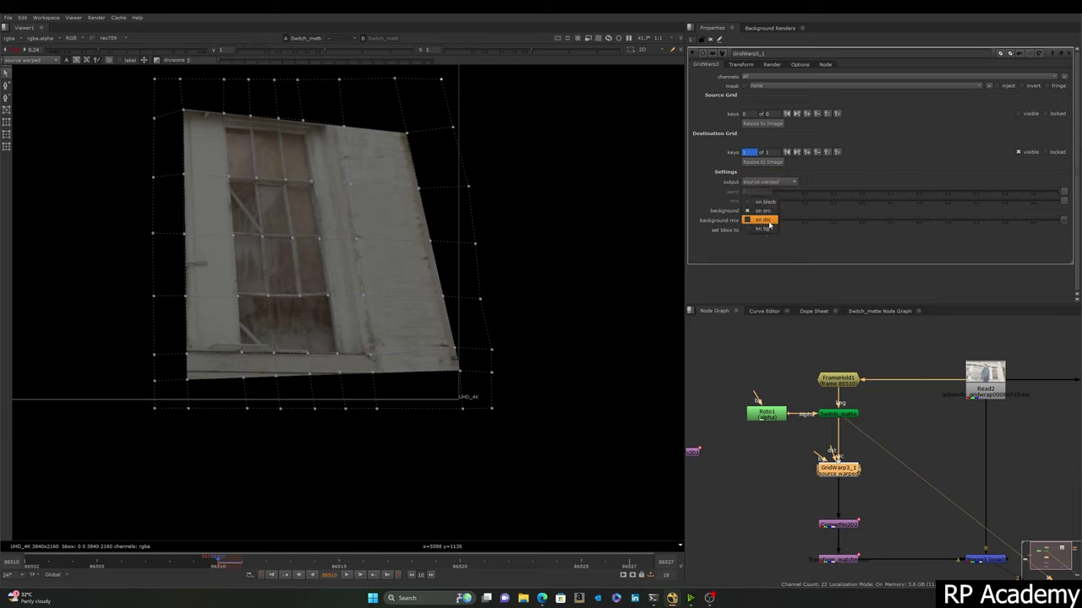
left_click(770, 202)
Step: Move the Viewer node beside the tree and display the Merge1 composite over the plate
middle_click_drag(839, 504, 790, 376)
scroll(809, 410, "down", 2)
left_click_drag(847, 388, 944, 460)
key("2")
middle_click_drag(932, 464, 917, 494)
middle_click_drag(261, 312, 281, 346)
key("1")
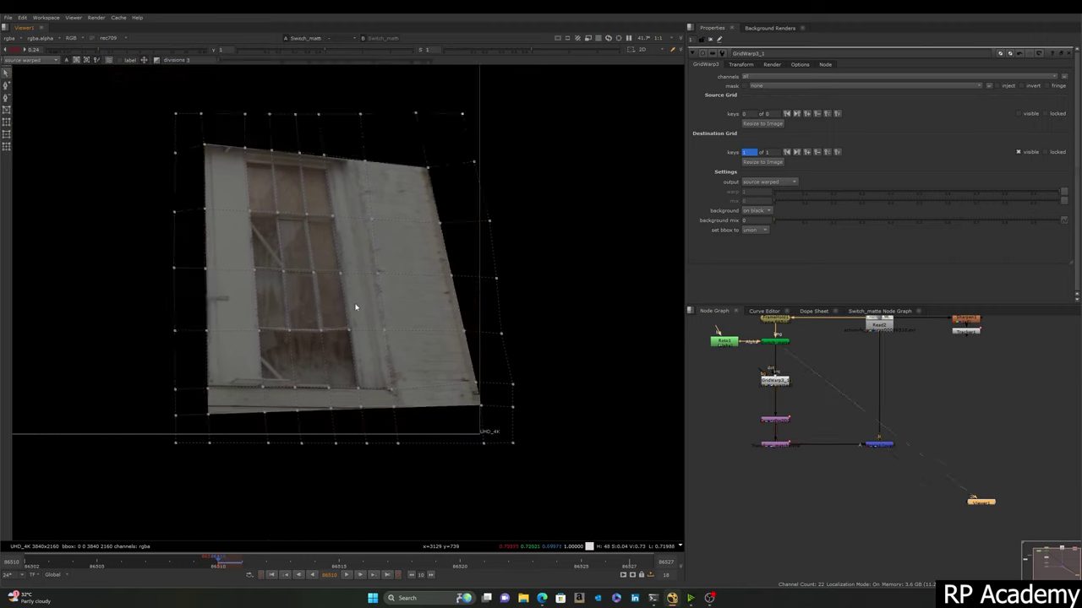
key("1")
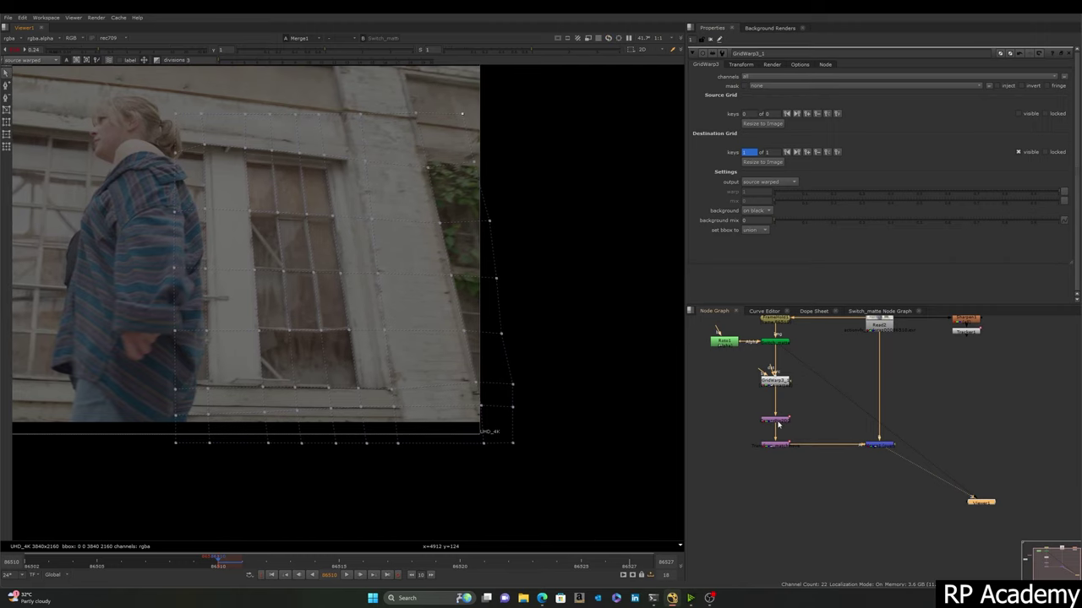
Step: Compare the CornerPin2D2 corner points with the GridWarp3_1 grid over the composite
double_click(775, 420)
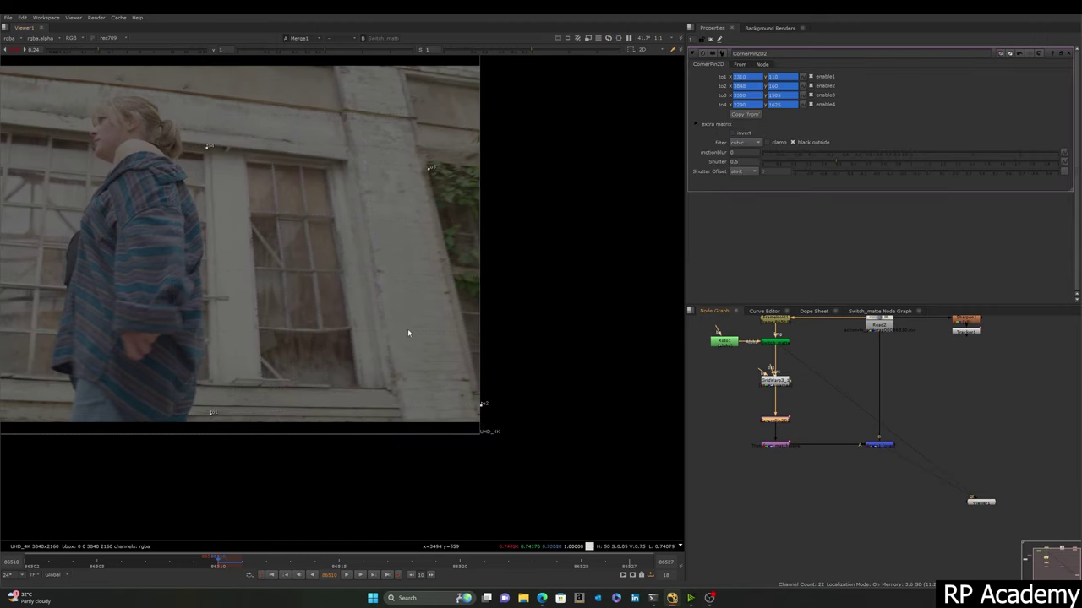
double_click(777, 381)
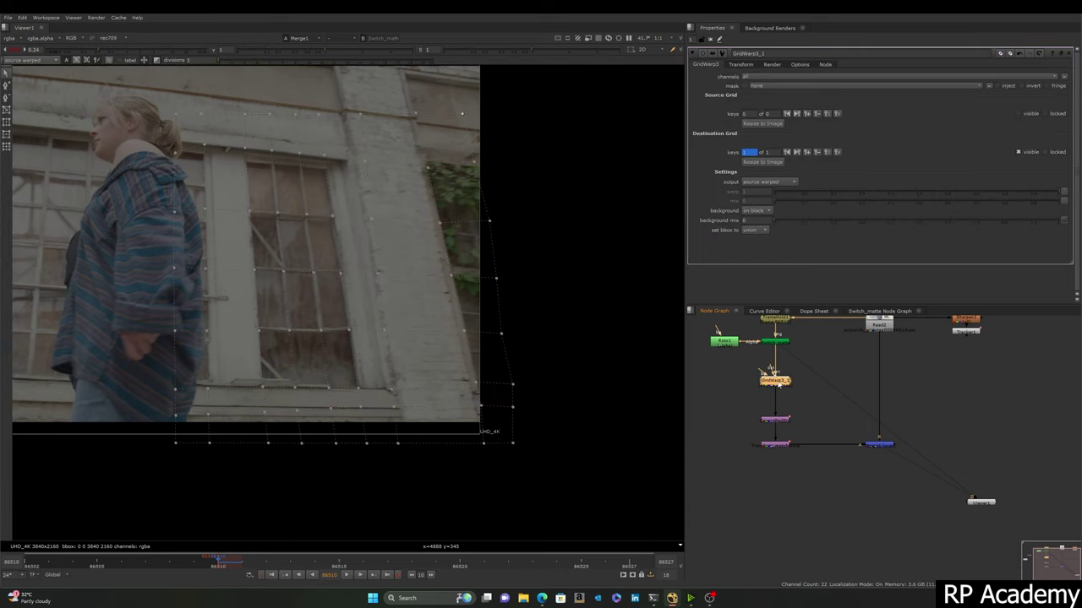
double_click(772, 418)
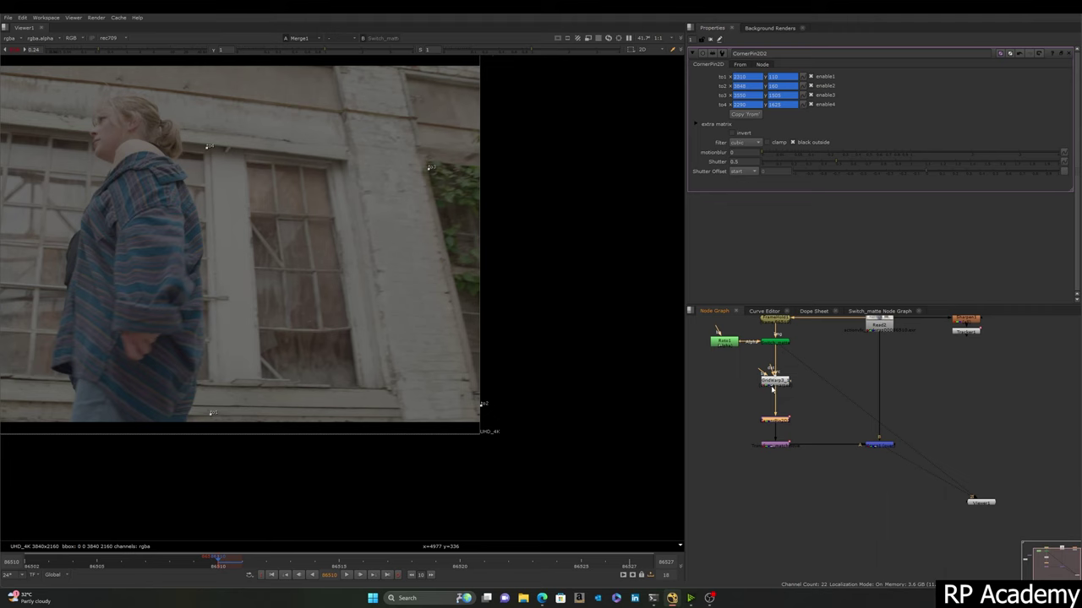
double_click(774, 382)
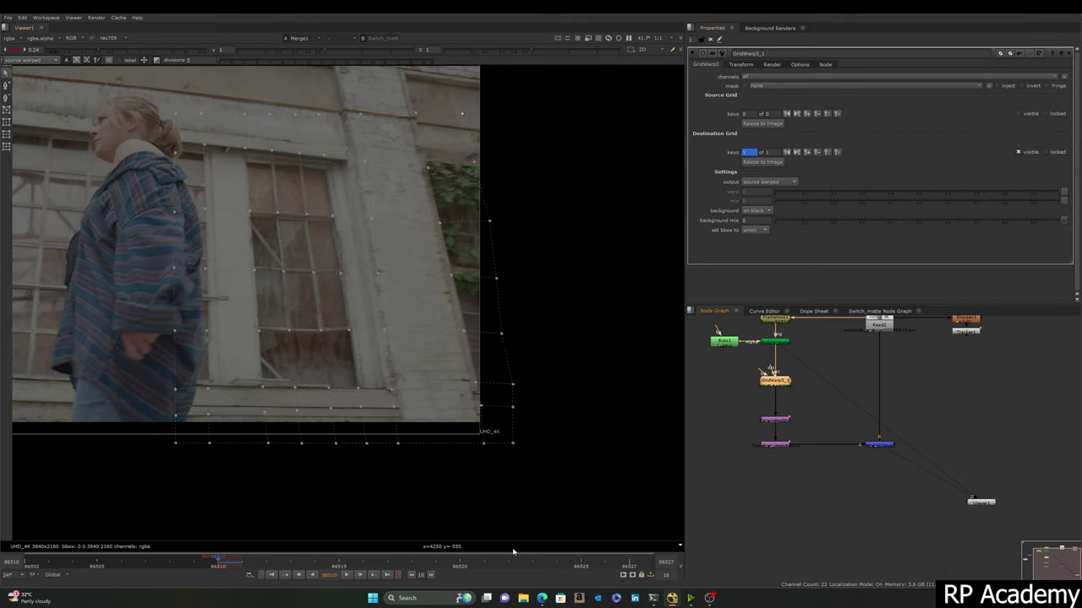
middle_click_drag(415, 387, 408, 355)
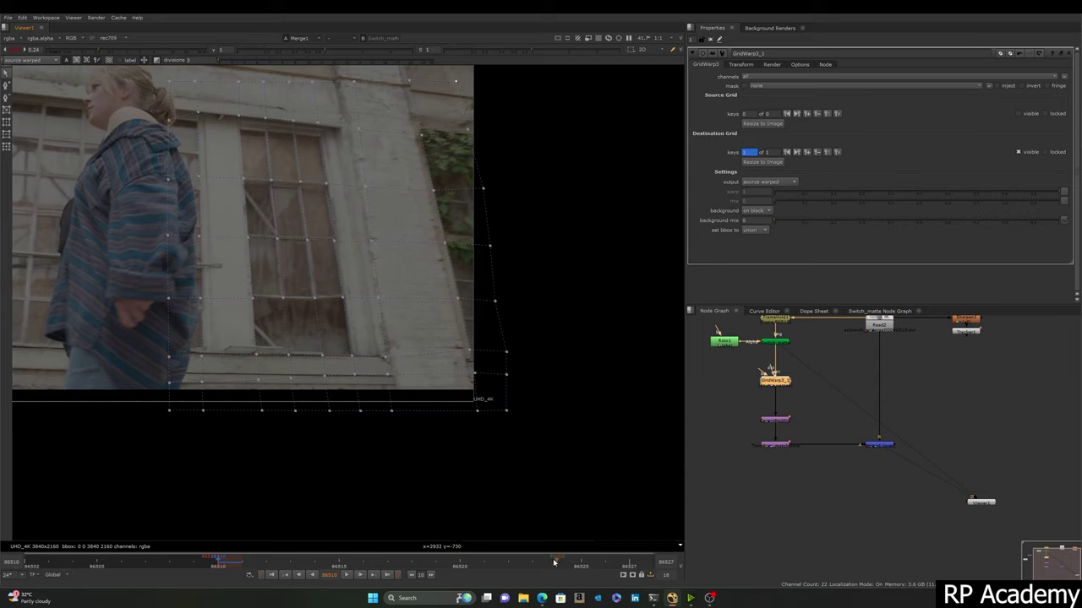
Step: Go to frame 86515, open CornerPin2D2, and load Read2 into the second viewer input for comparison with Merge1
left_click(345, 565)
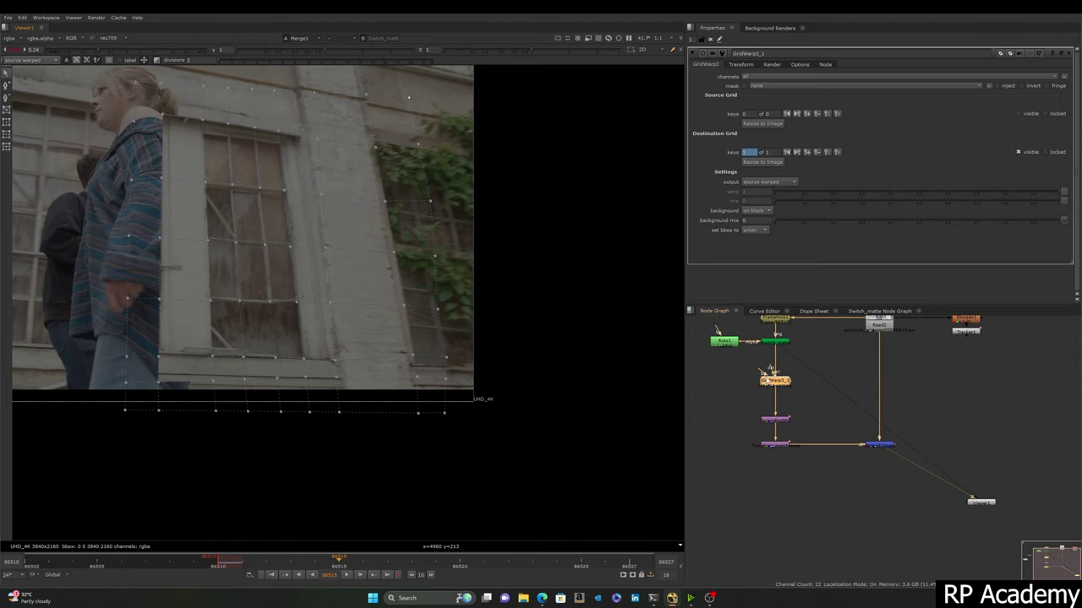
double_click(775, 420)
middle_click_drag(378, 193, 390, 212)
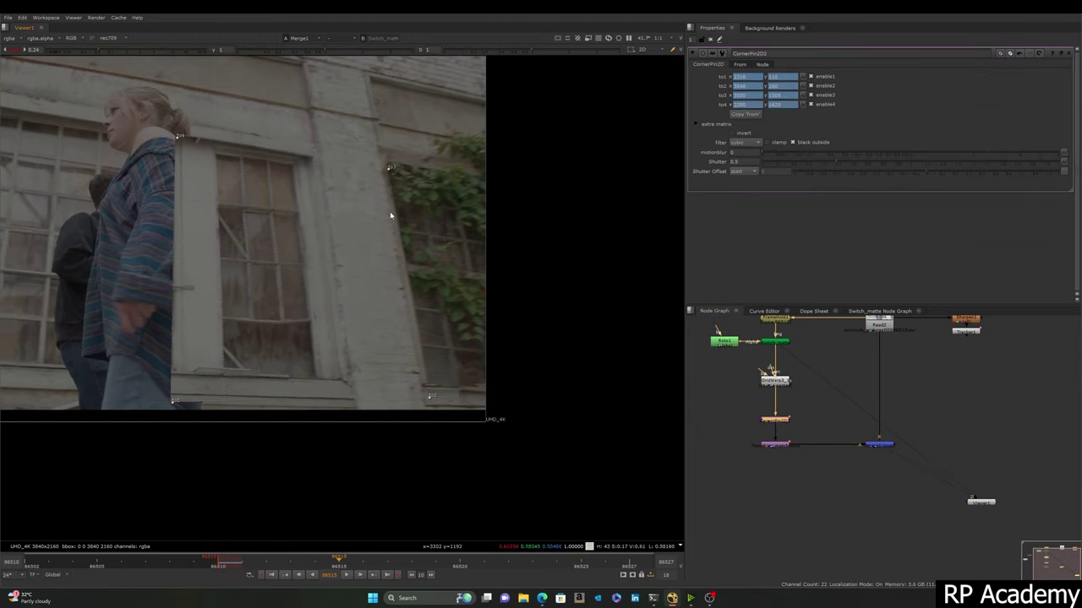
scroll(359, 213, "down", 1)
scroll(246, 214, "up", 1)
scroll(849, 433, "down", 2)
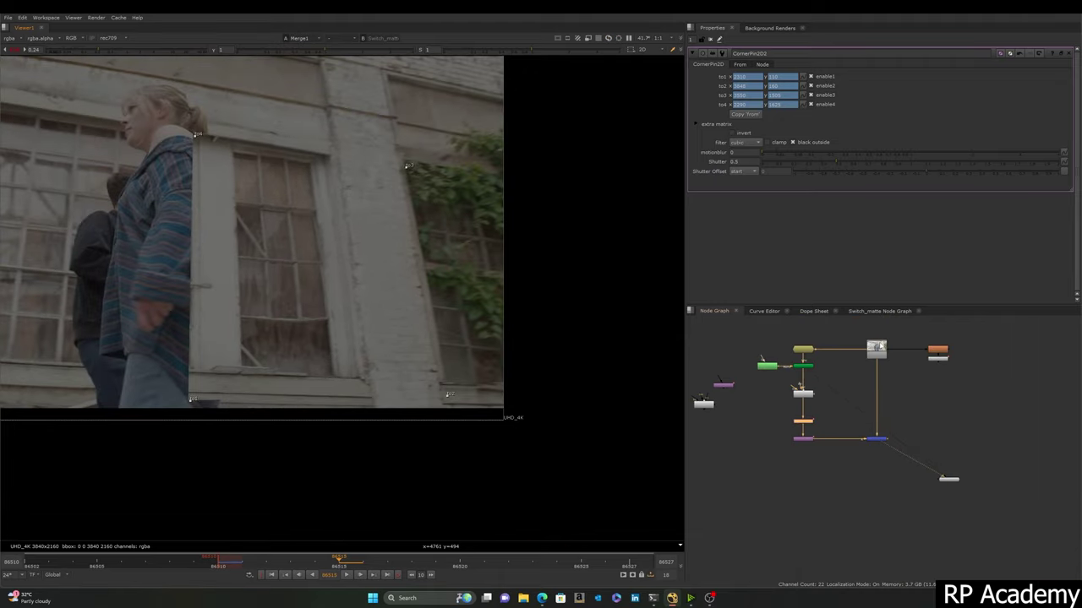
left_click(879, 347)
key("1")
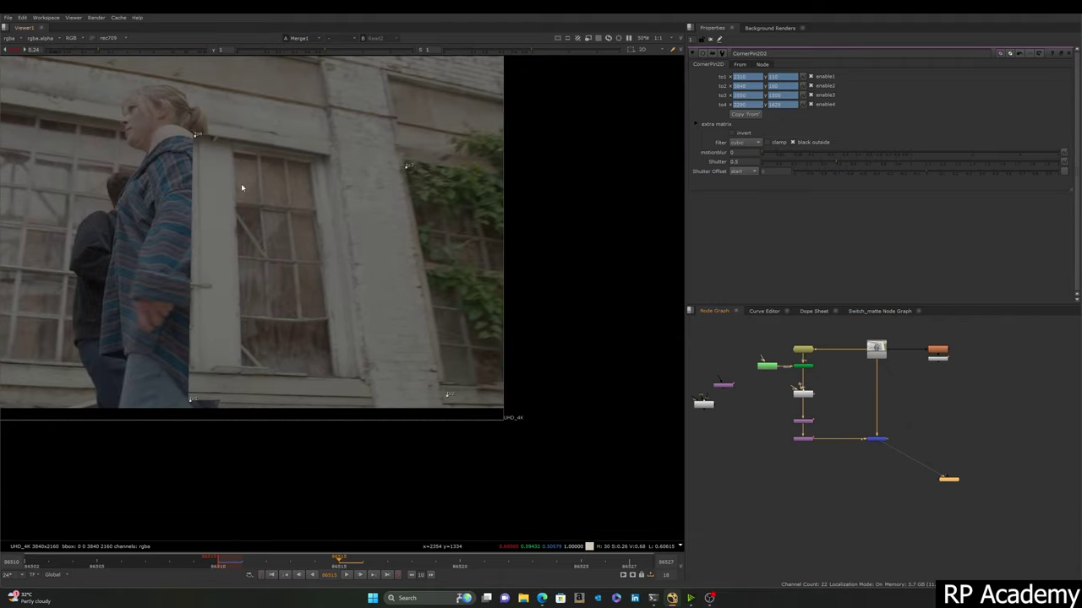
Step: Examine the patch's slanted wall edge between its upper and lower corners against the plate at frame 86515
scroll(242, 188, "up", 3)
middle_click_drag(501, 169, 303, 93)
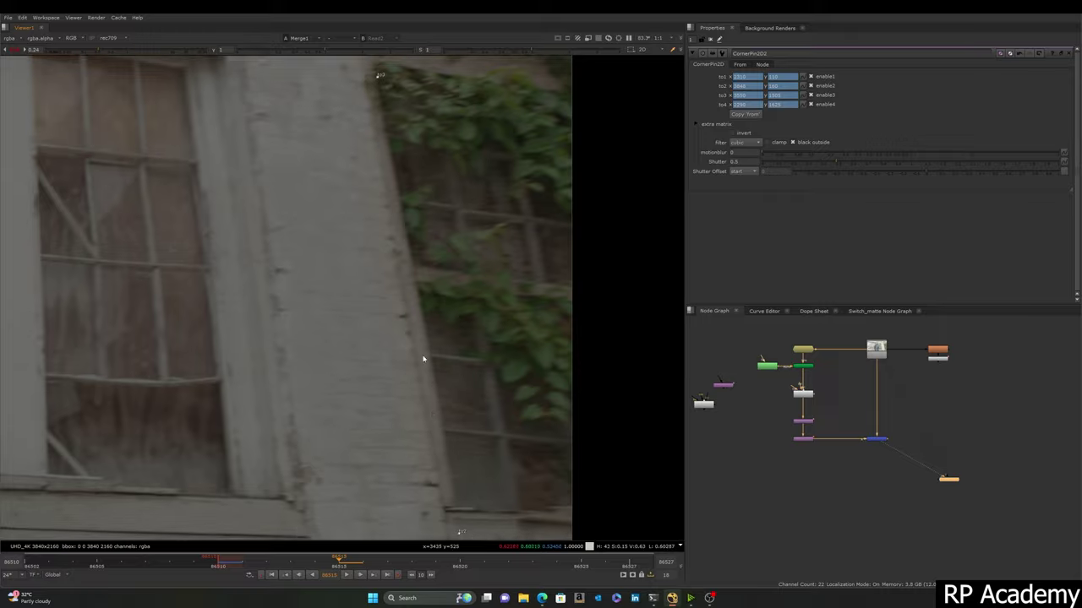
middle_click_drag(422, 360, 377, 157)
scroll(402, 328, "up", 3)
scroll(395, 306, "up", 3)
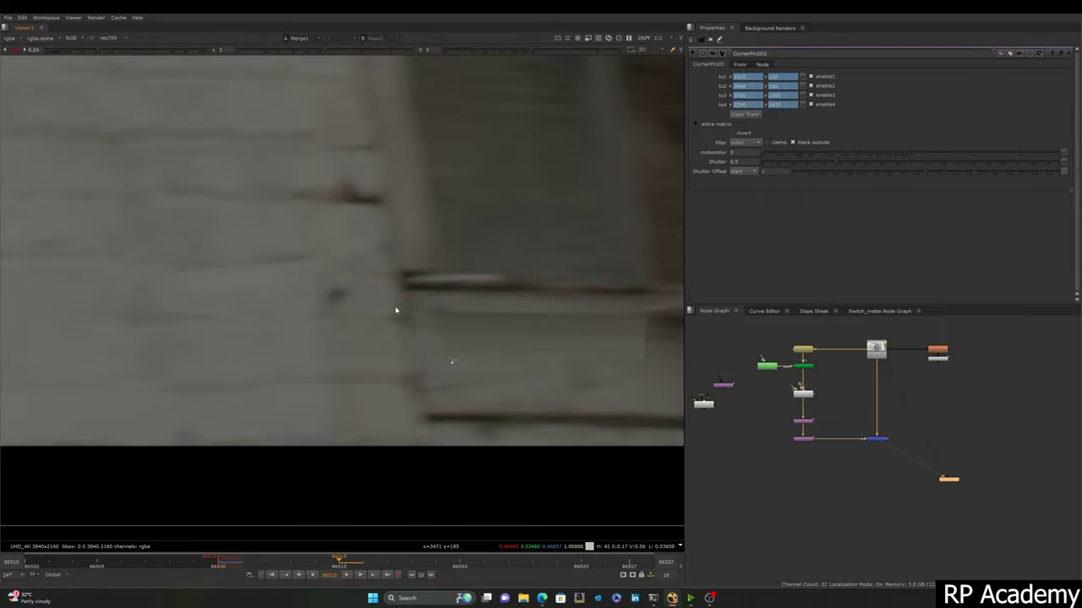
scroll(395, 300, "down", 4)
middle_click_drag(369, 149, 387, 490)
middle_click_drag(334, 192, 329, 344)
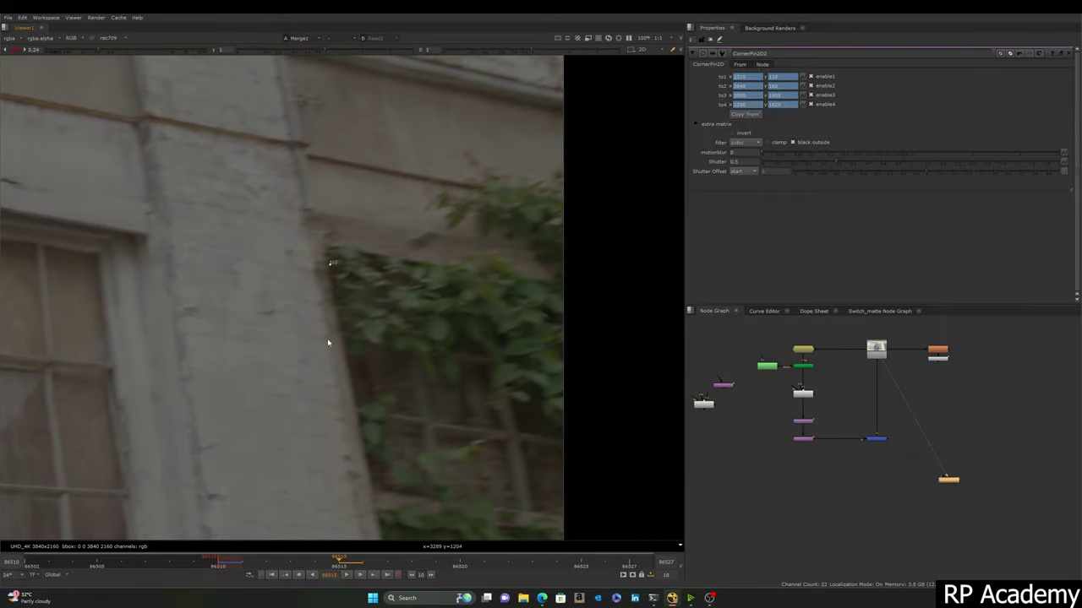
Step: Nudge the CornerPin2D2 to3 corner at frame 86515 to align the patch's upper slanted-edge corner with the plate
scroll(286, 225, "up", 2)
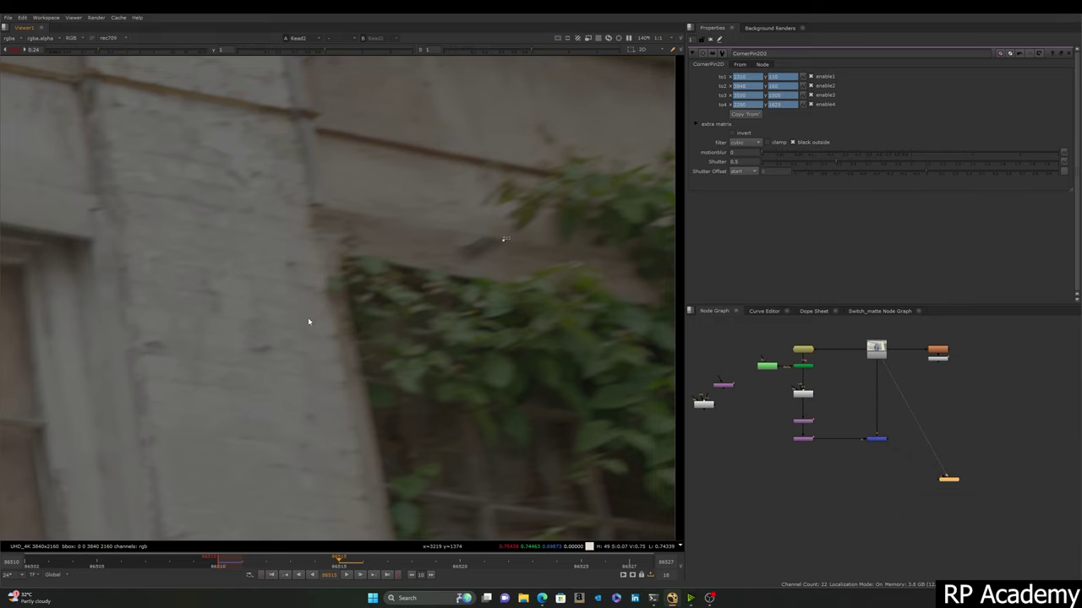
scroll(293, 314, "up", 3)
key("2")
key("1")
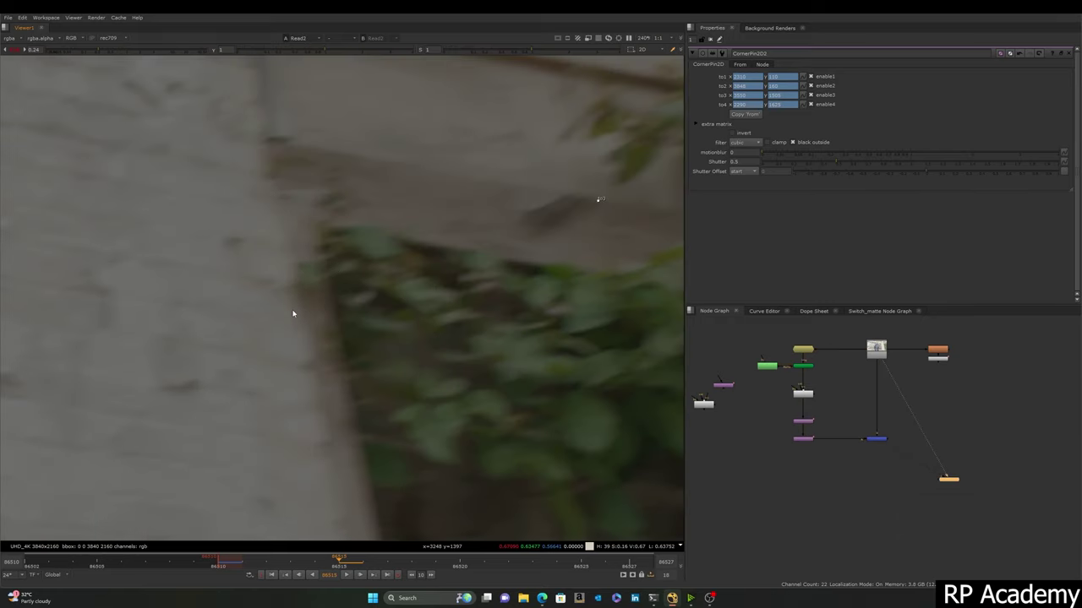
key("2")
scroll(294, 314, "down", 9)
key("2")
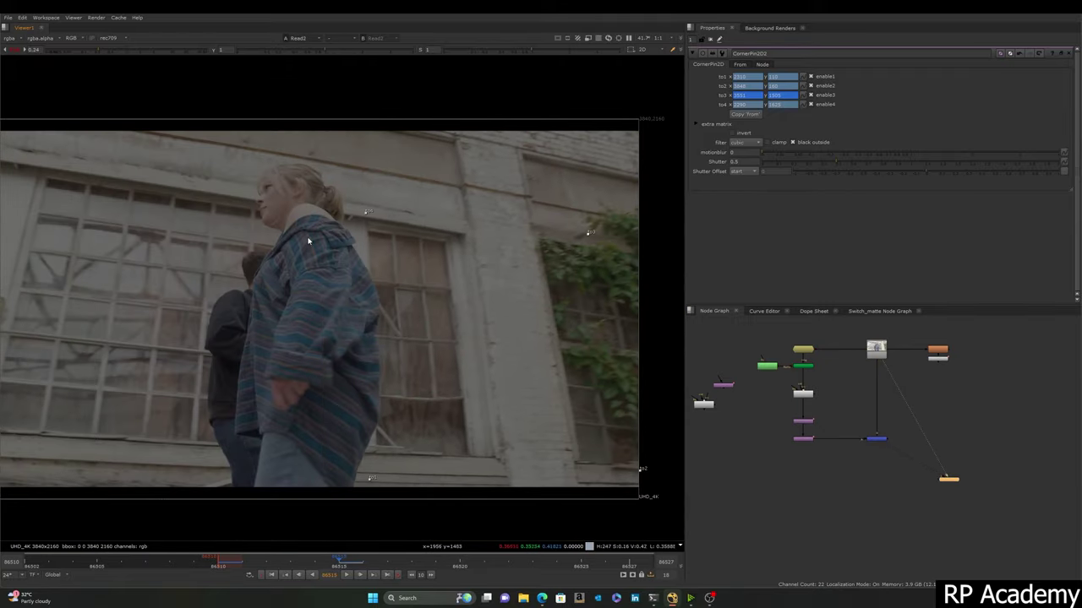
Step: Nudge CornerPin2D2's to4 corner to x 2287 and to1 to 2307, 111, aligning the patch's upper window-frame corner with the plate at frame 86515
key("2")
scroll(346, 225, "up", 5)
key("1")
key("2")
scroll(355, 247, "up", 3)
scroll(356, 257, "down", 8)
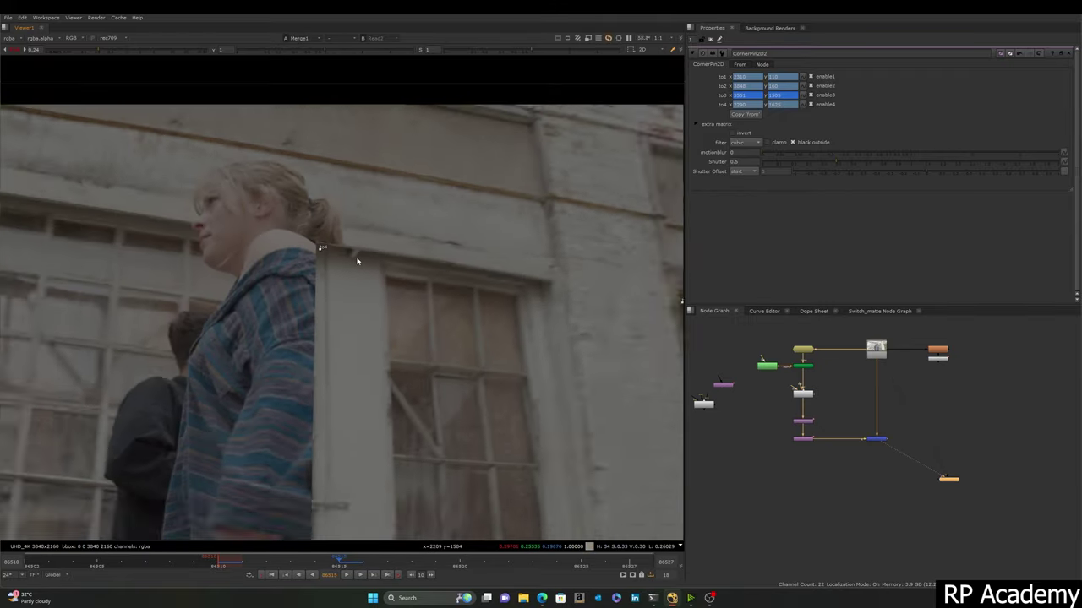
scroll(346, 219, "up", 10)
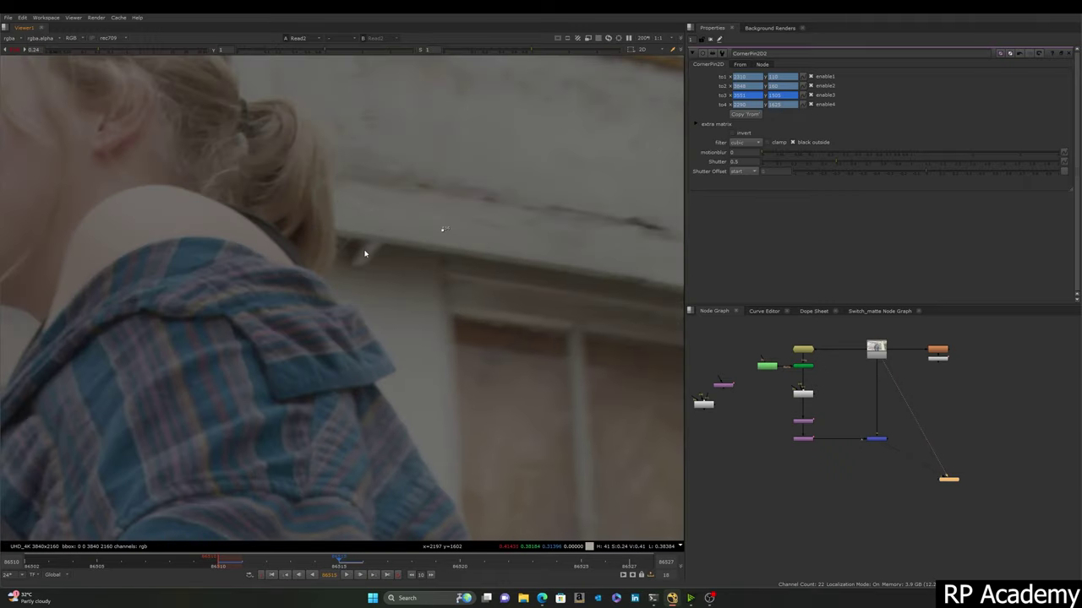
key("2")
key("1")
key("KP_4")
key("KP_4")
key("KP_4")
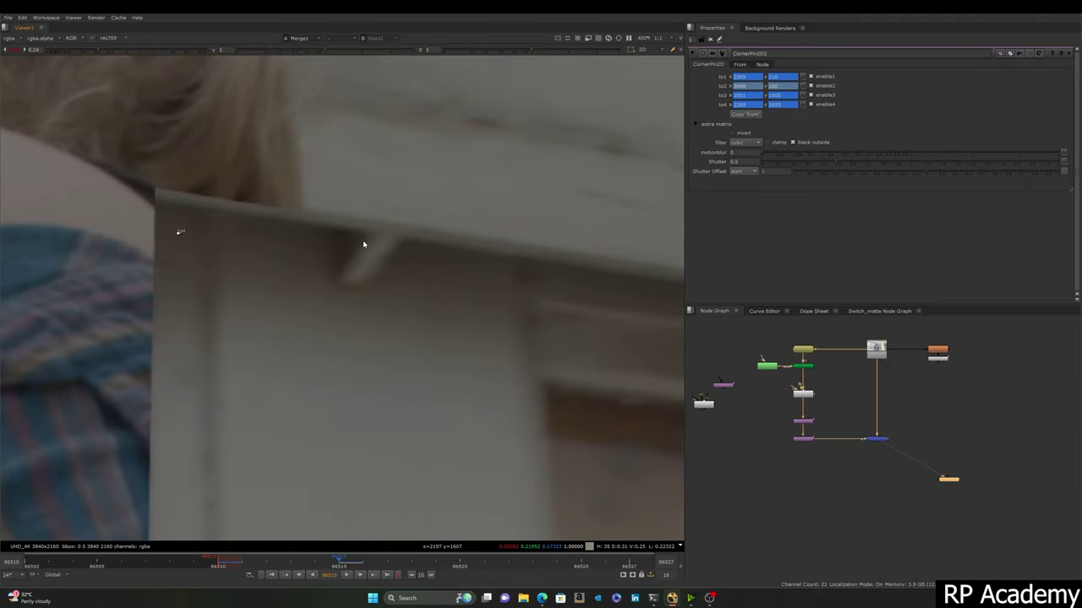
key("2")
key("1")
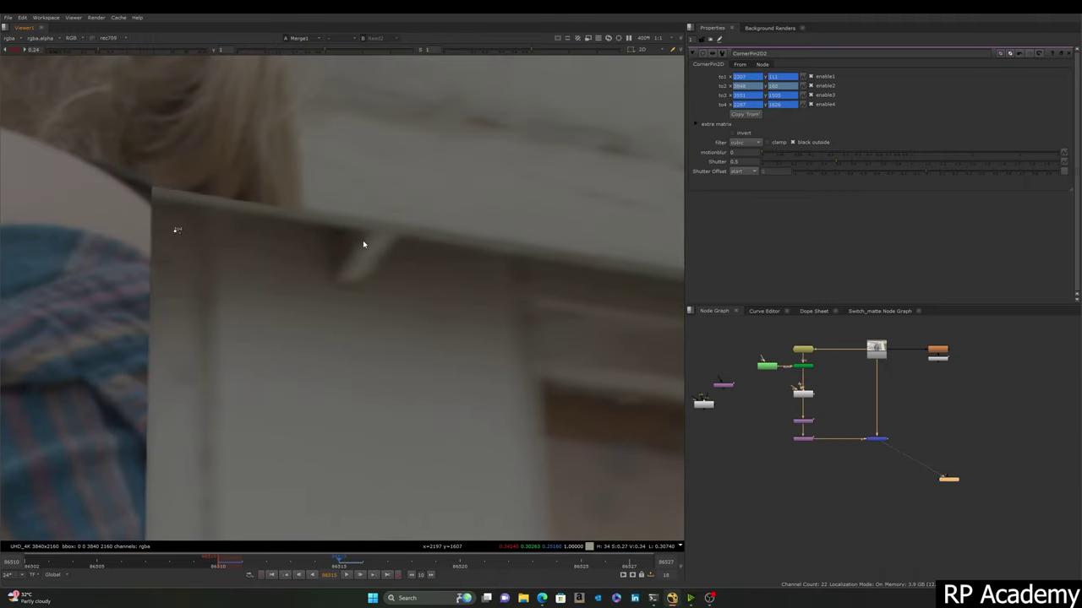
key("2")
key("1")
Step: Nudge CornerPin2D2's to1 corner to 2308, 107 to align the patch's lower sill boards with the plate
scroll(364, 244, "down", 5)
middle_click_drag(368, 490, 396, 81)
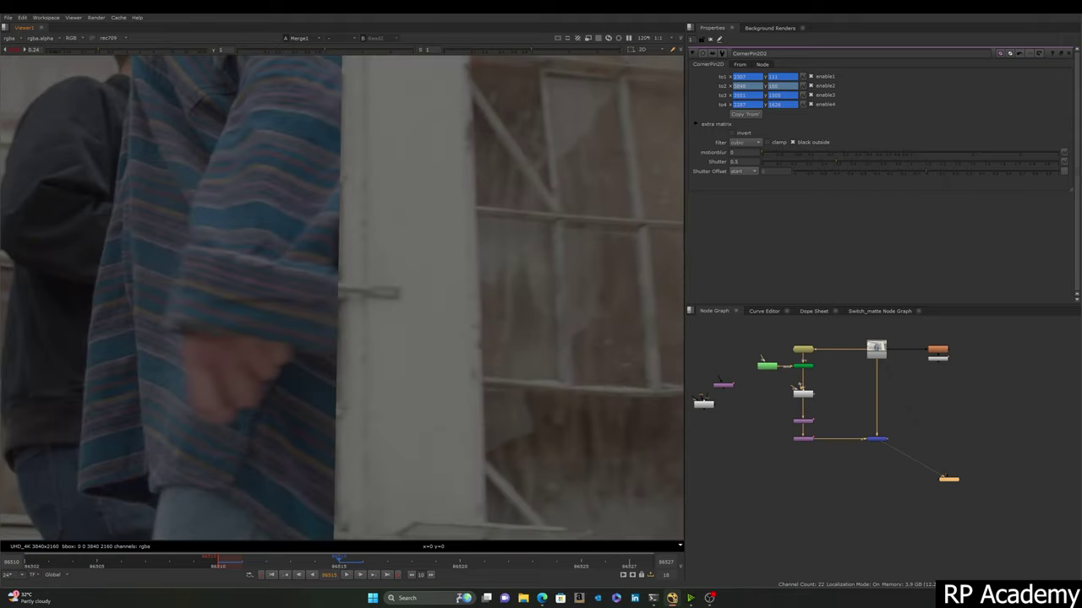
middle_click_drag(409, 261, 412, 41)
key("2")
key("1")
scroll(428, 374, "up", 4)
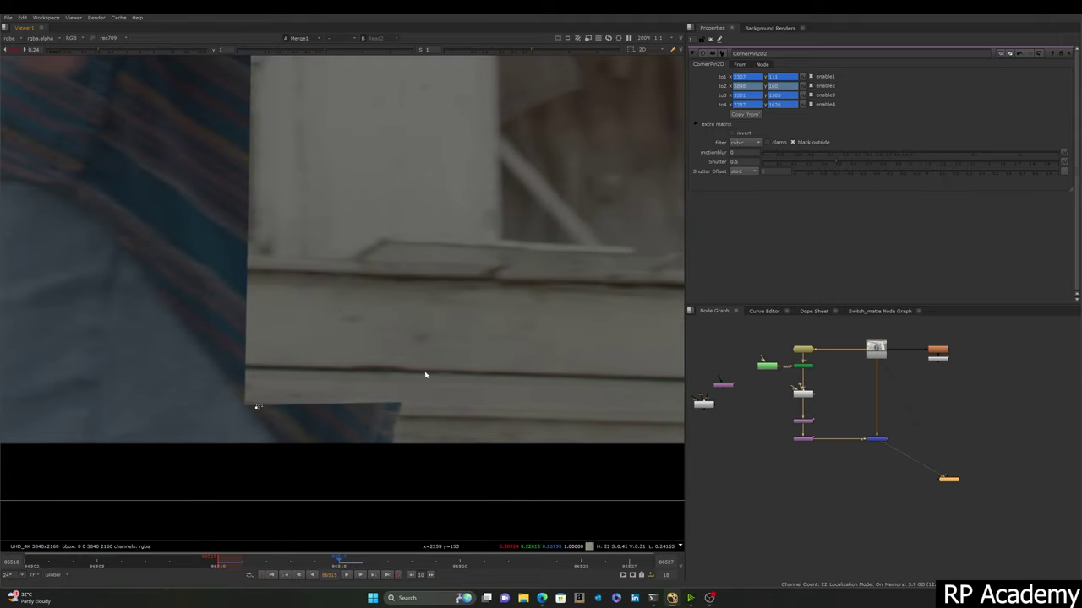
key("2")
key("1")
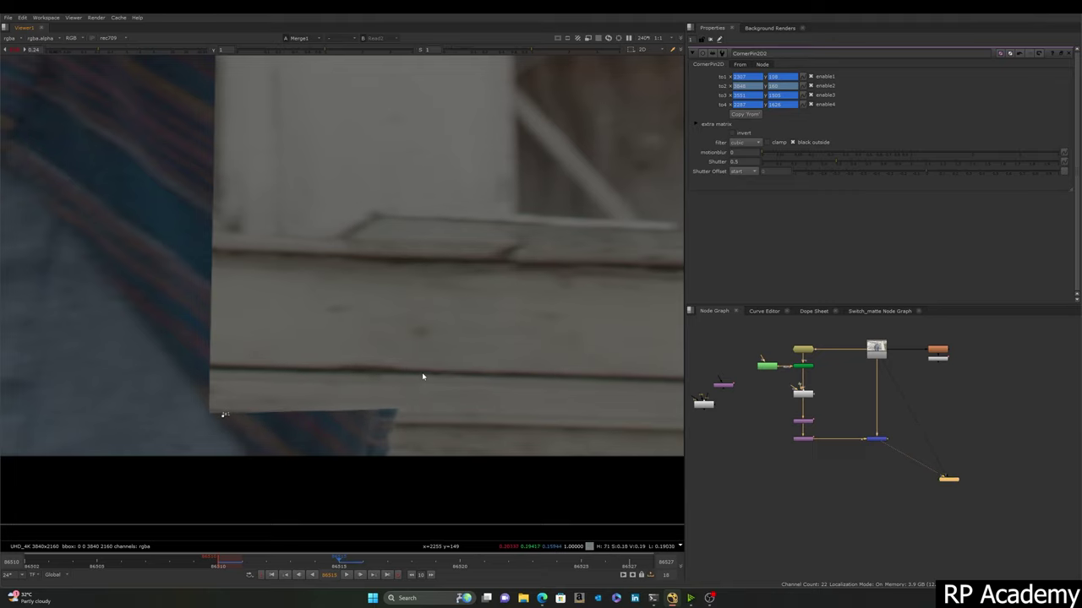
key("2")
key("1")
key("2")
key("1")
key("2")
key("1")
key("2")
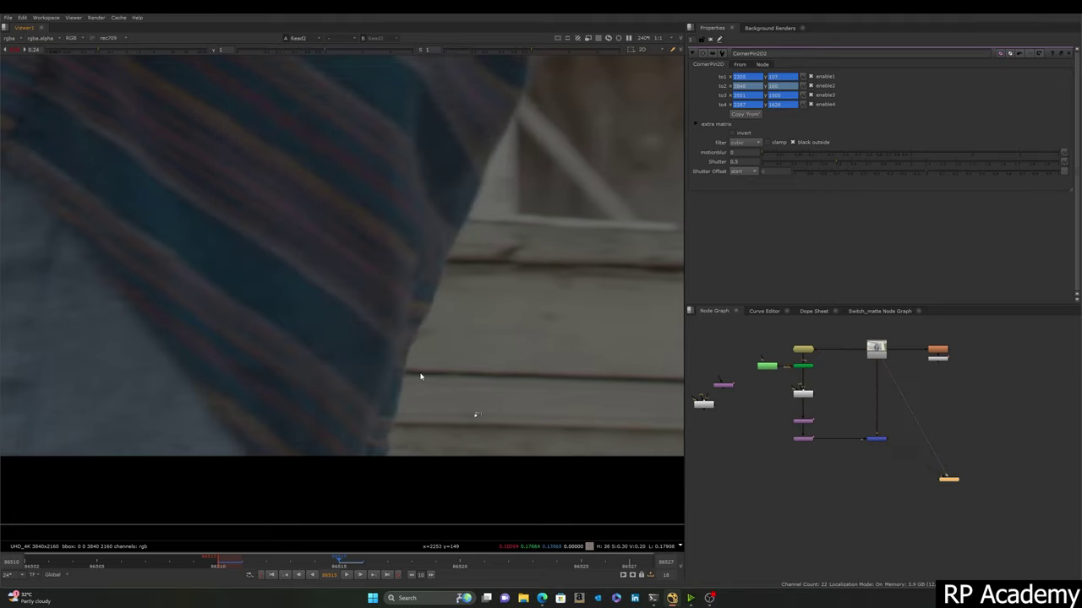
Step: Compare the whole cornerpinned patch with the plate at frame 86515, including the wall edge beside the ivy
scroll(419, 376, "down", 5)
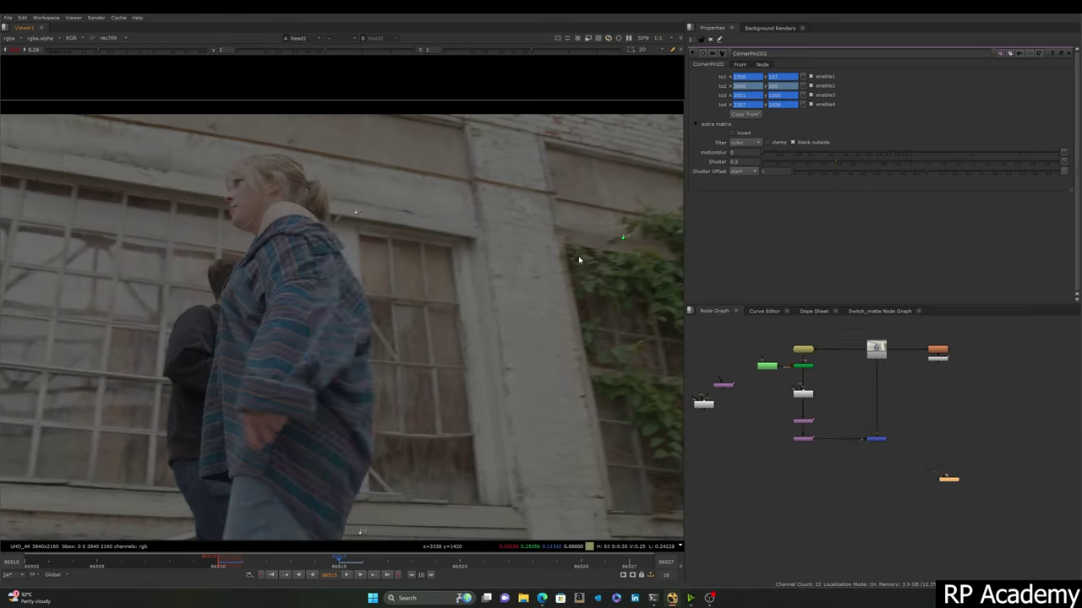
key("1")
key("2")
middle_click_drag(604, 529, 578, 379)
key("1")
key("2")
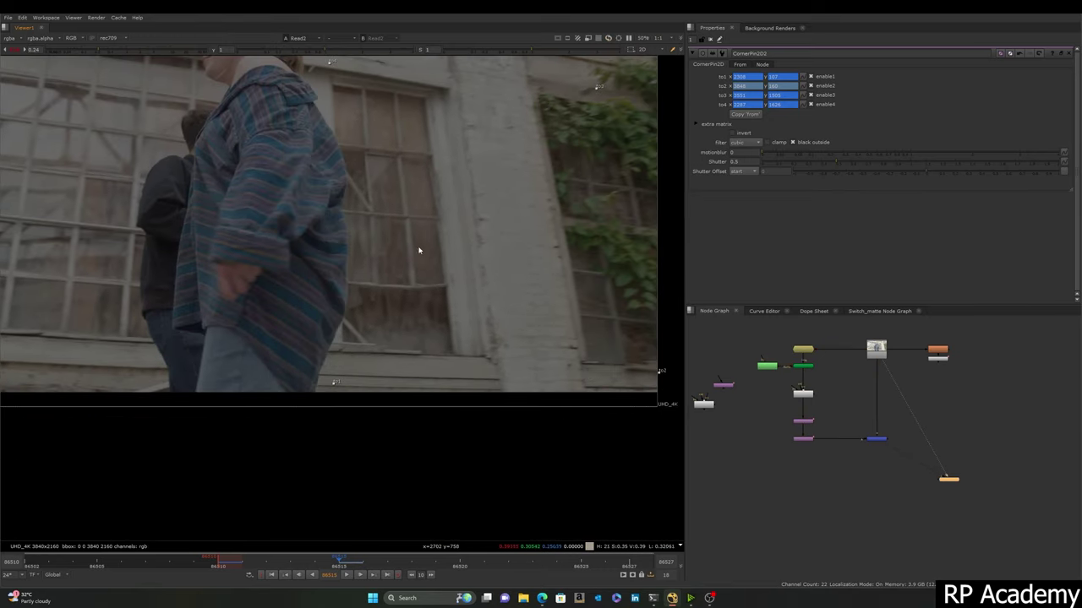
key("1")
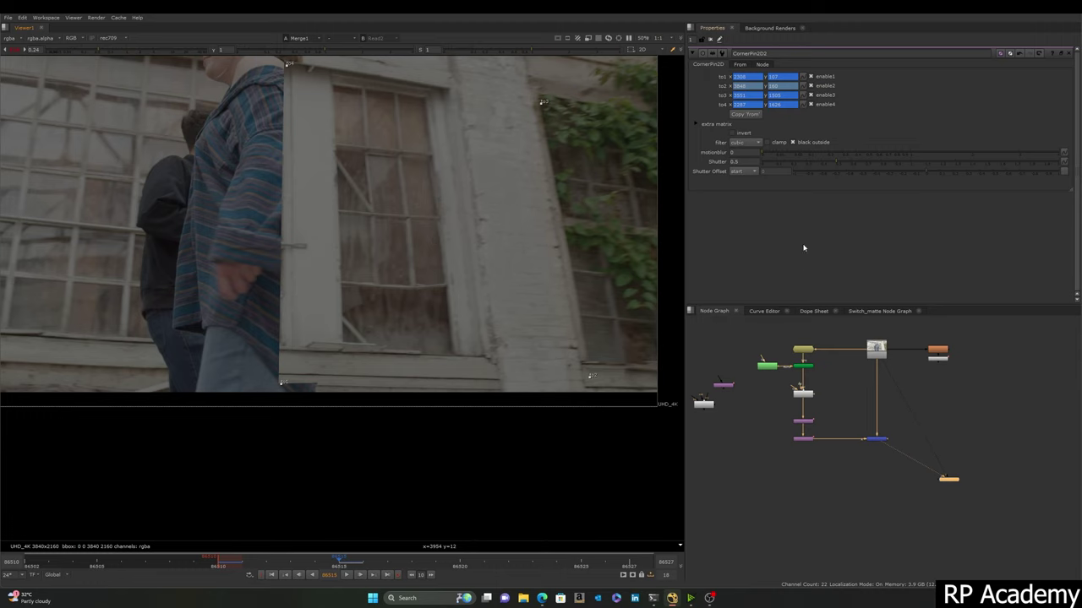
scroll(300, 262, "down", 4)
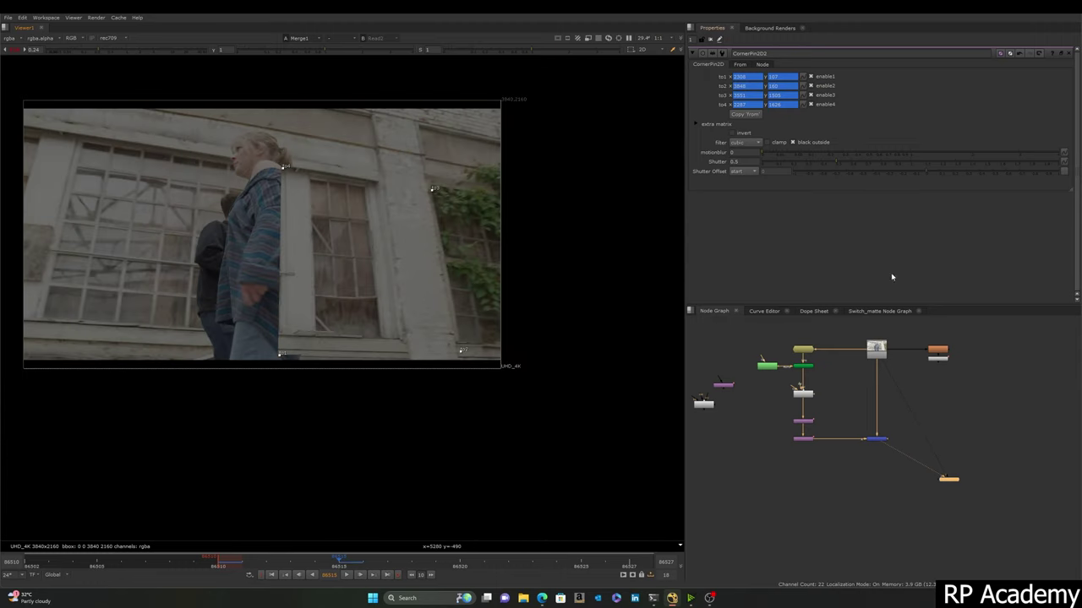
scroll(488, 271, "up", 4)
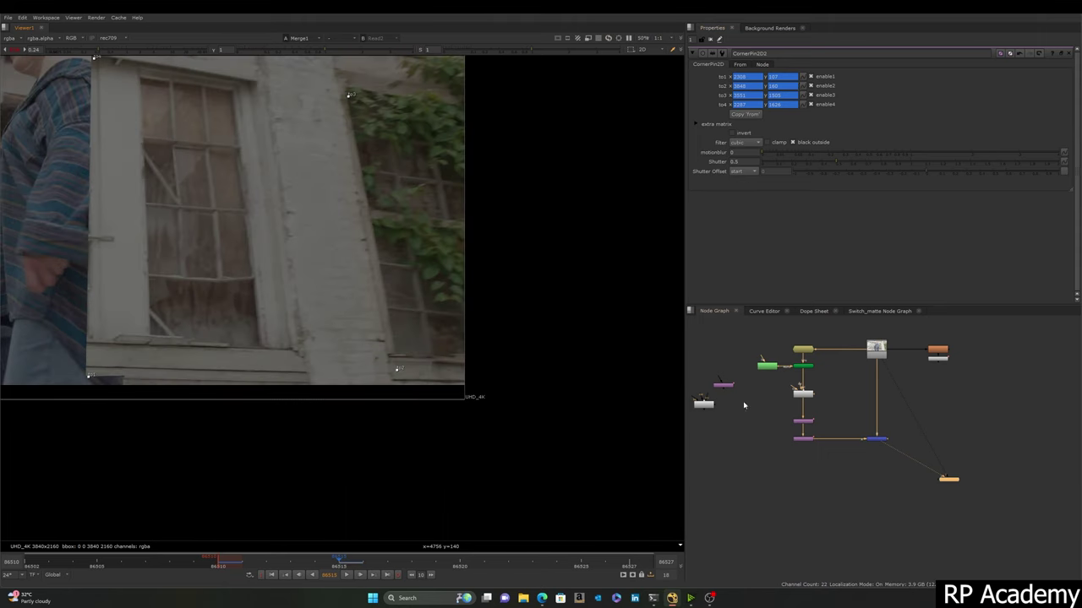
Step: Open GridWarp3_1 and compare its destination grid over the window with the plate at frame 86515
double_click(804, 393)
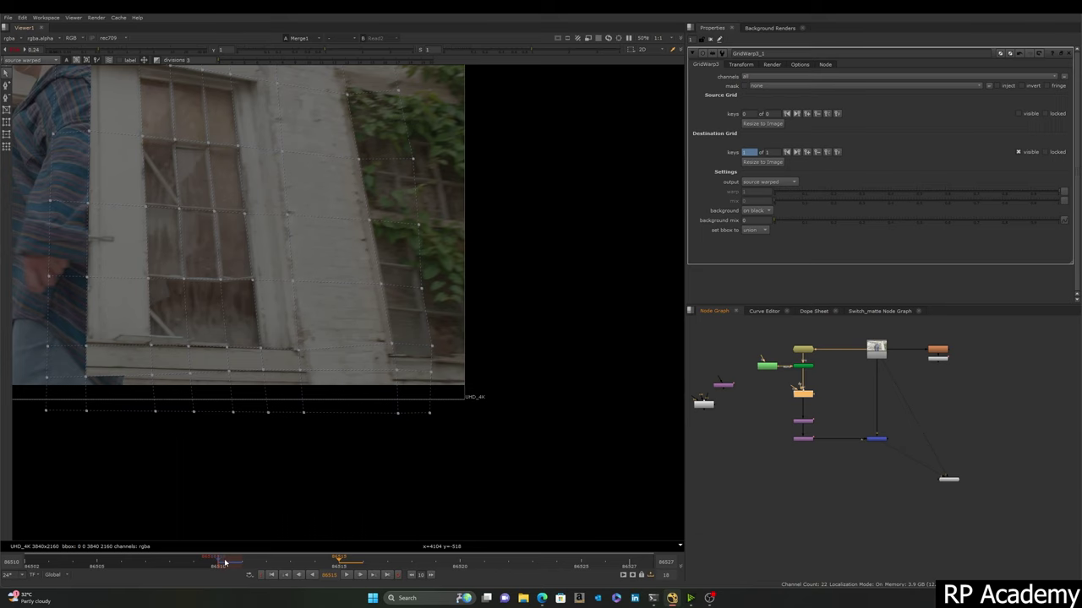
scroll(329, 291, "up", 2)
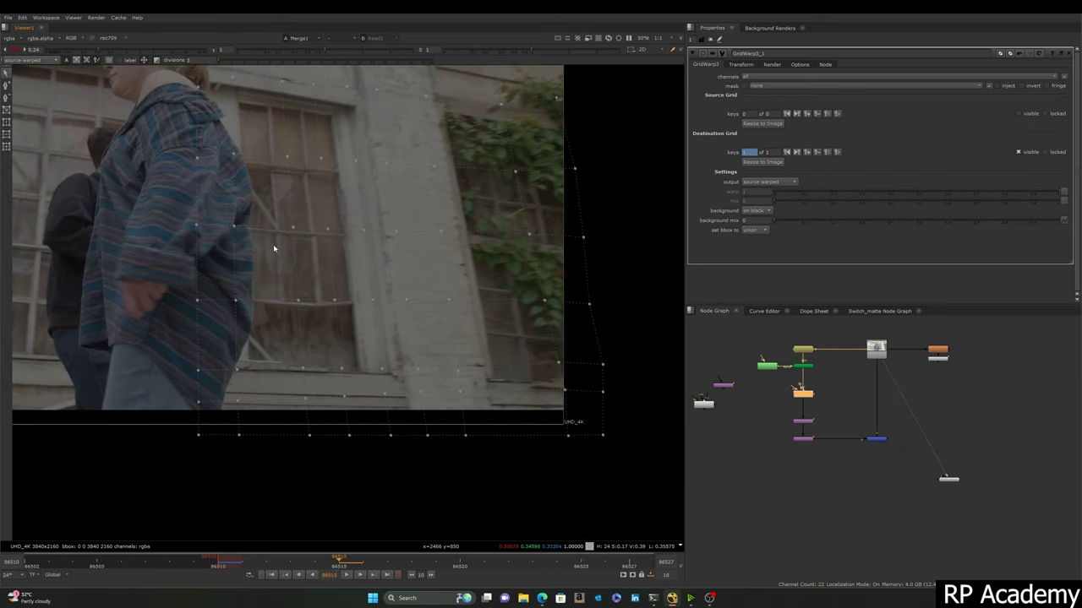
scroll(279, 226, "up", 2)
scroll(283, 224, "down", 3)
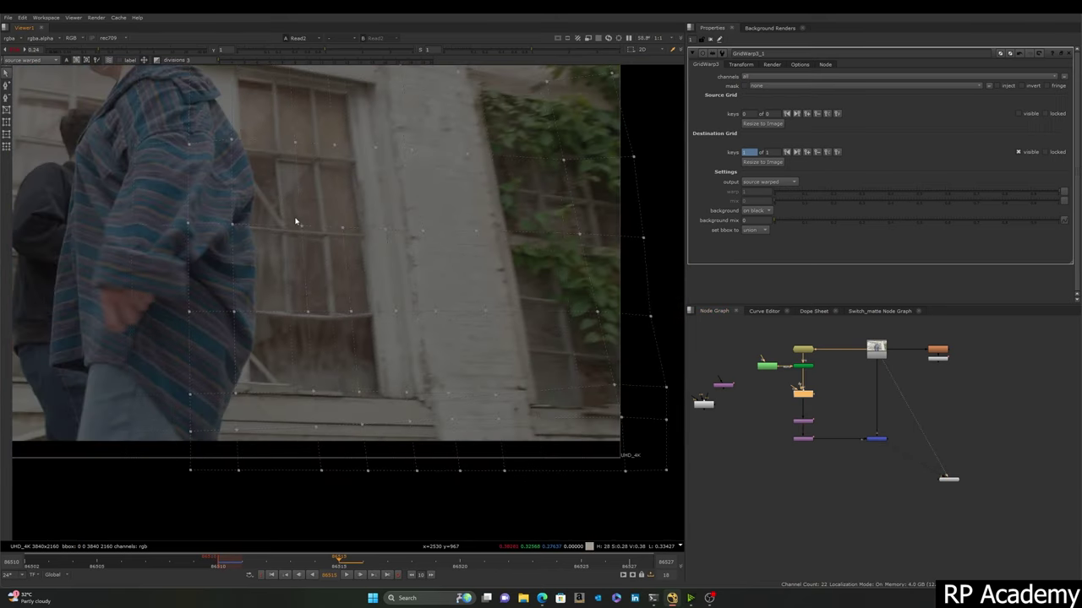
scroll(296, 221, "down", 2)
scroll(283, 143, "up", 5)
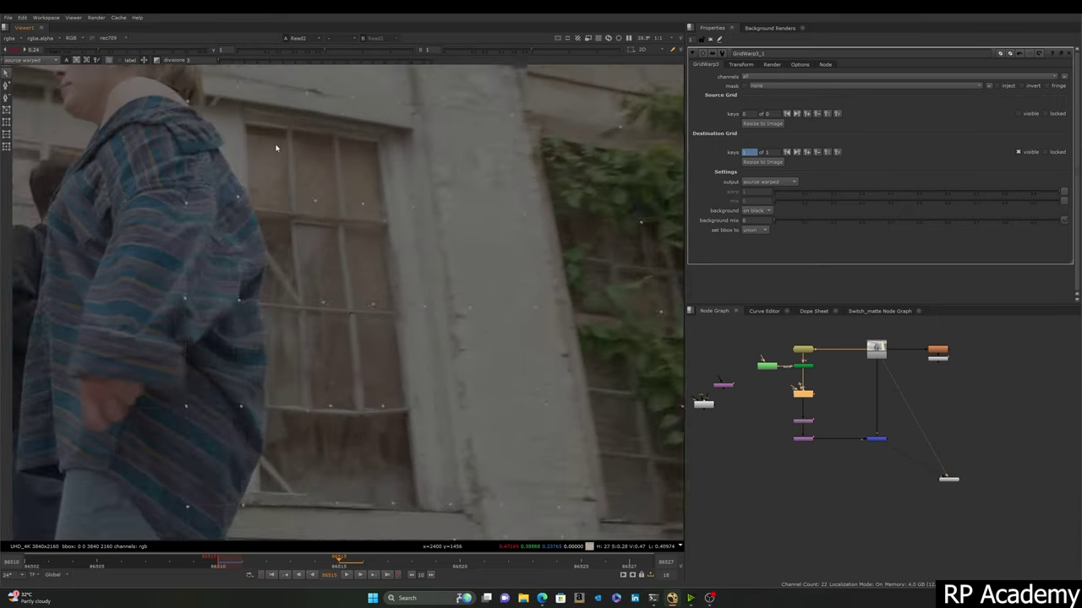
scroll(285, 139, "down", 2)
scroll(288, 137, "down", 3)
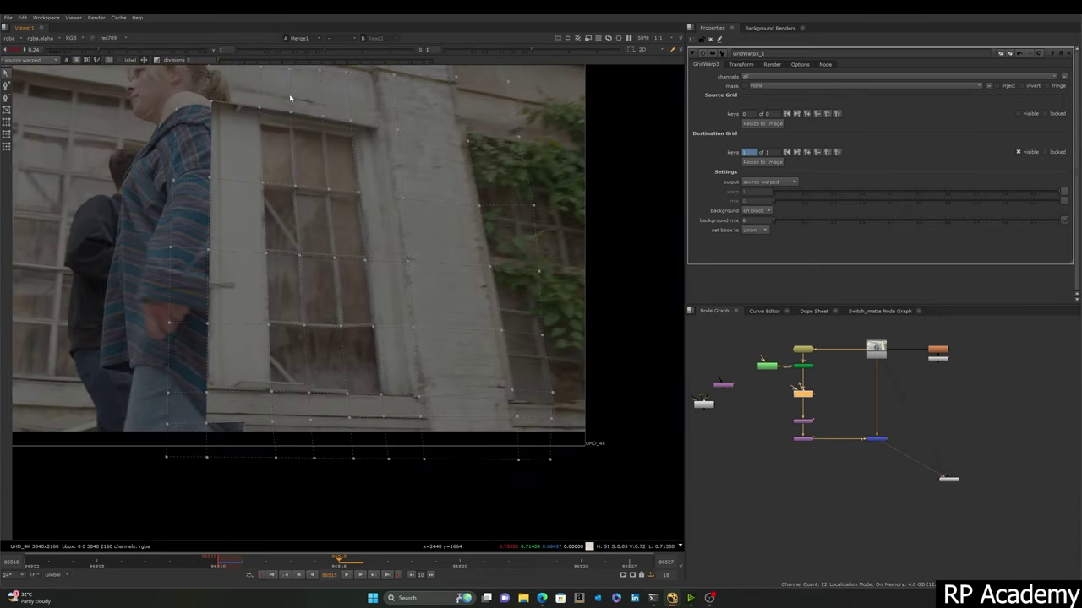
Step: Select the destination-grid points along the window's first vertical bar and nudge them left to match the plate, keying frame 86515
left_click_drag(306, 219, 295, 384)
scroll(275, 245, "up", 8)
middle_click_drag(322, 175, 277, 320)
key("2")
scroll(277, 319, "up", 1)
key("1")
key("2")
middle_click_drag(265, 205, 264, 256)
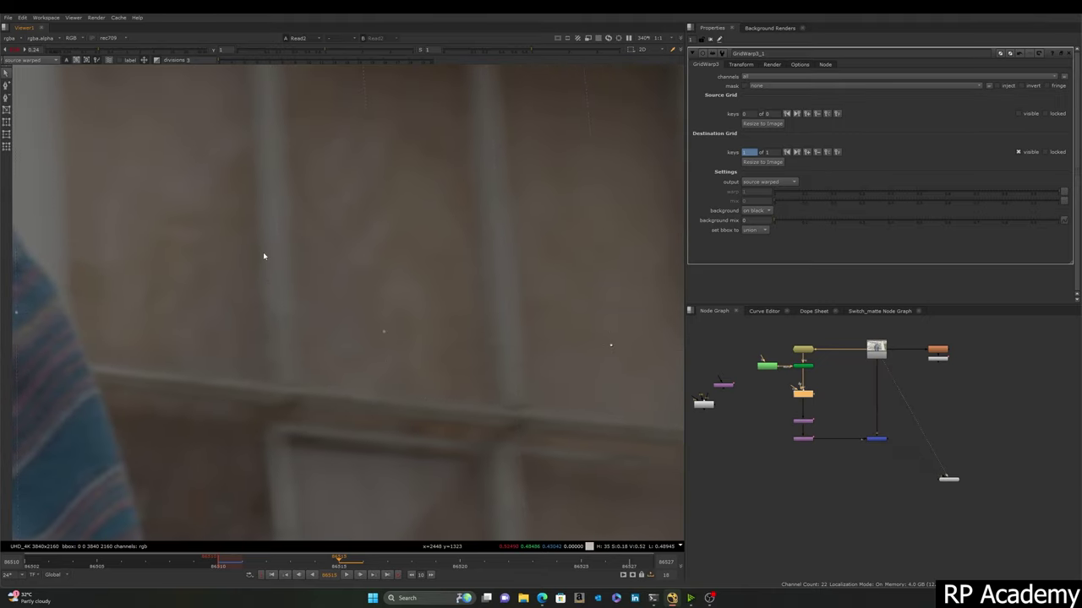
key("2")
key("1")
key("2")
key("KP_4")
key("1")
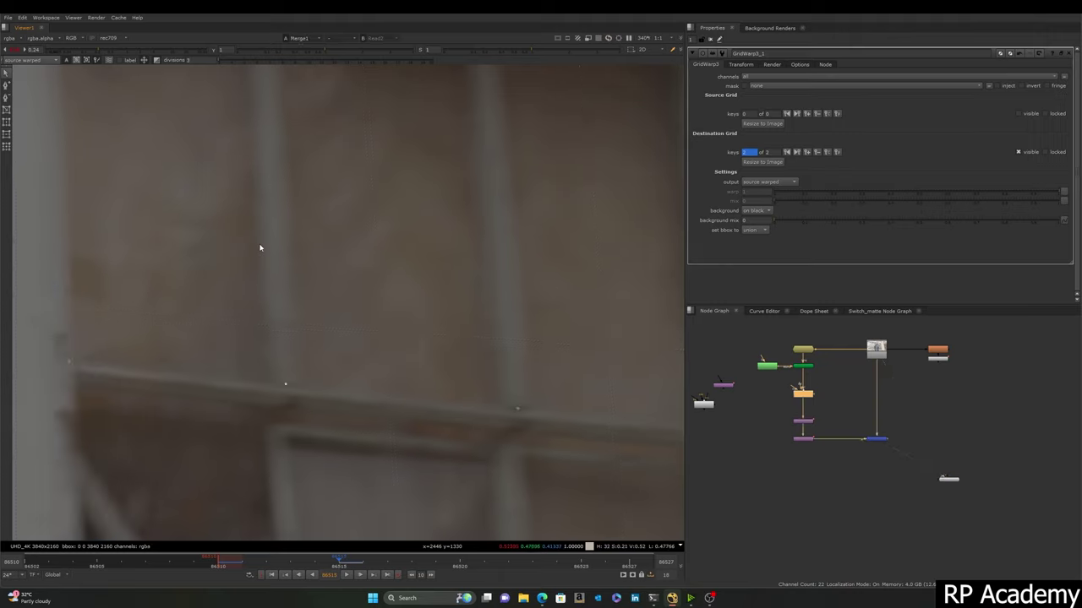
Step: Examine the first vertical bar and the upper crossbar of the warped patch against the plate
key("1")
key("2")
key("1")
key("2")
key("1")
key("1")
key("2")
key("1")
key("2")
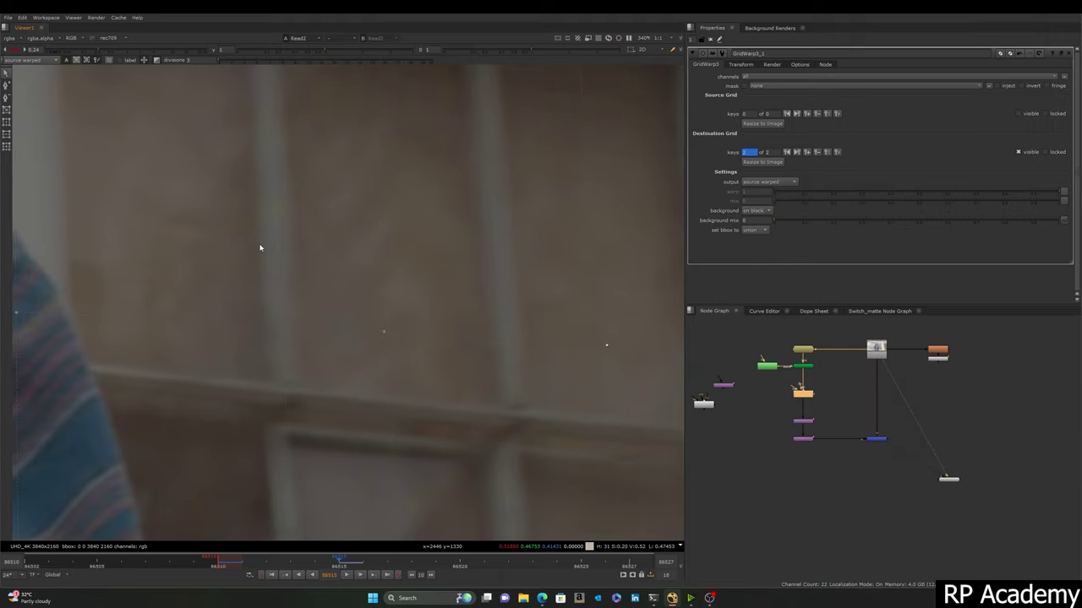
key("1")
Step: Select the first vertical bar's grid points at the two middle crossbars and align them with the plate
scroll(260, 247, "down", 6)
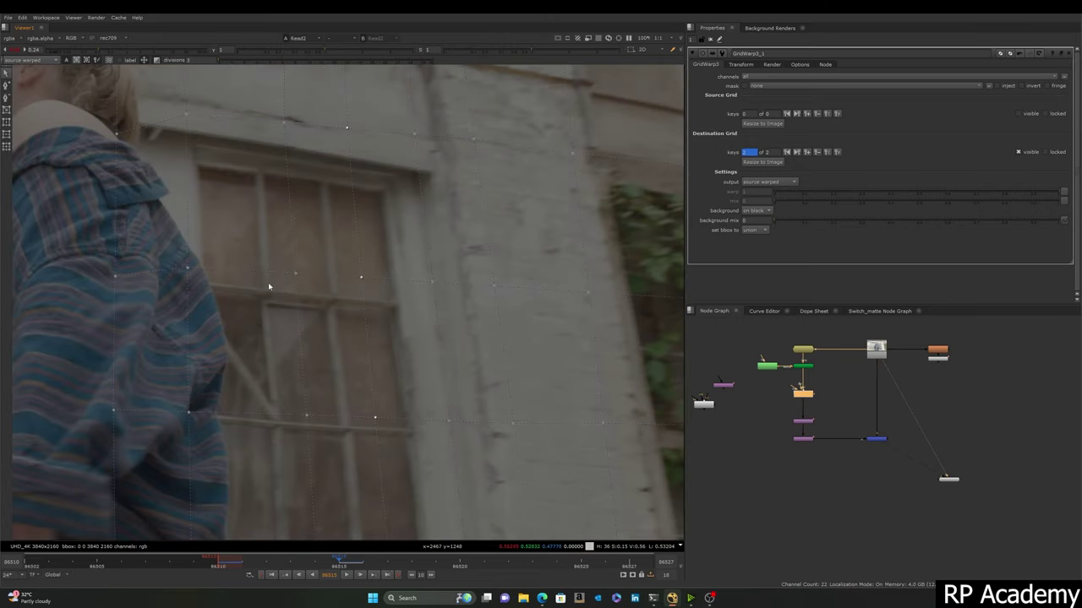
middle_click_drag(263, 312, 272, 258)
left_click_drag(311, 203, 243, 398)
key("2")
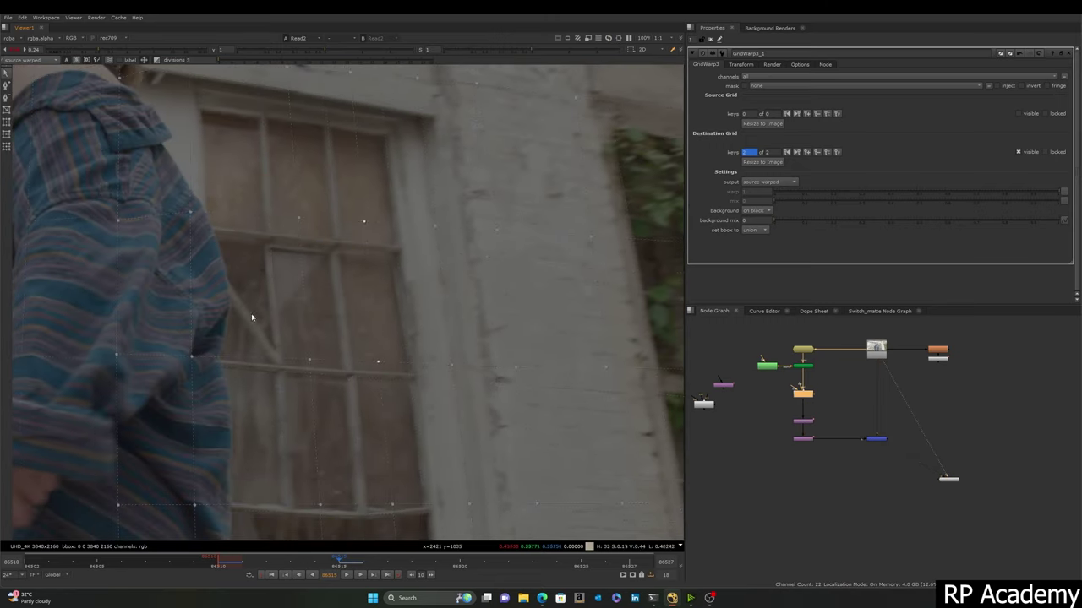
scroll(258, 292, "up", 4)
key("1")
key("2")
key("1")
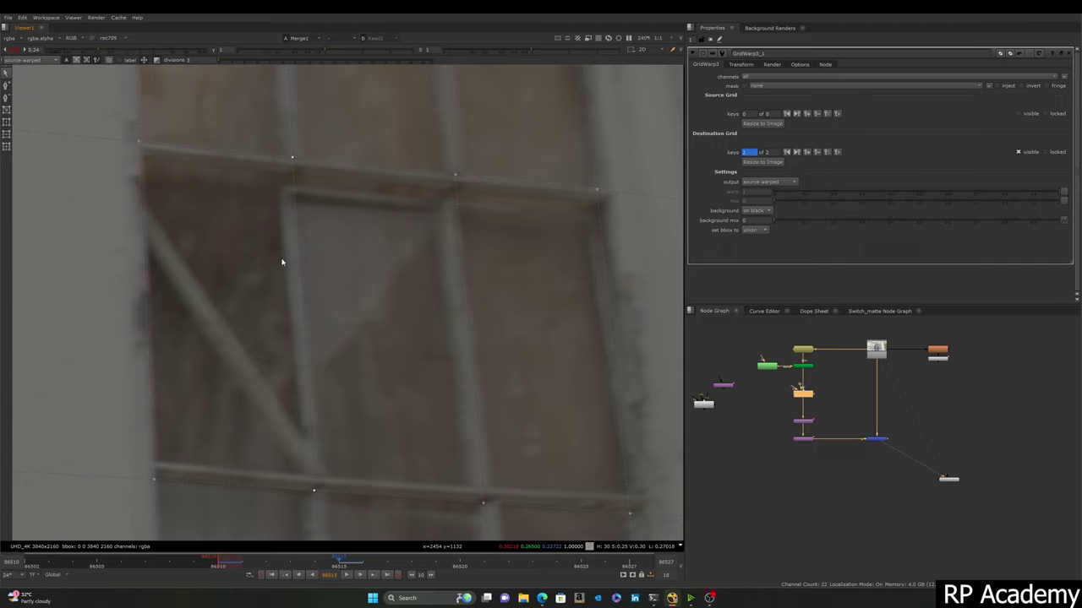
key("2")
key("1")
key("2")
key("1")
key("2")
key("1")
scroll(283, 262, "down", 5)
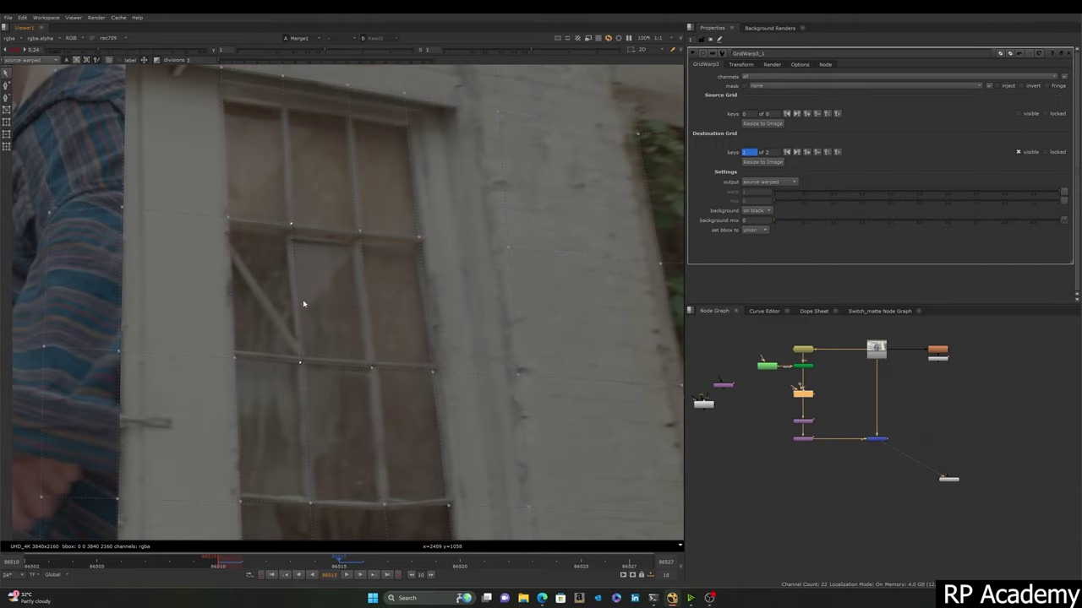
Step: Select the grid points at the lowest crossbar and window sill and align them with the plate at frame 86515
middle_click_drag(320, 473, 304, 330)
key("2")
key("1")
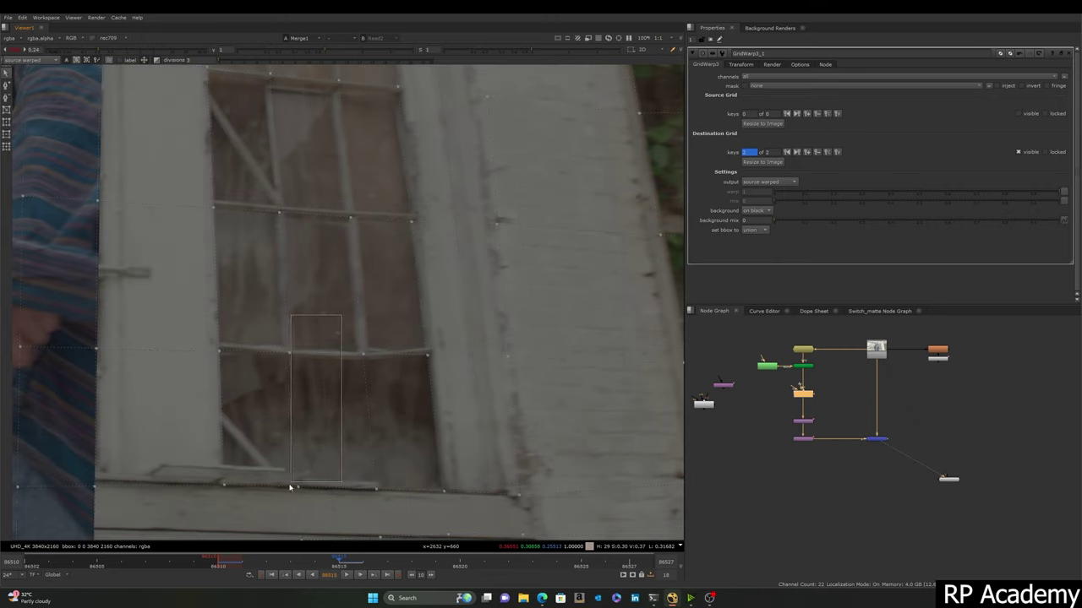
key("2")
scroll(291, 473, "up", 6)
scroll(291, 472, "down", 3)
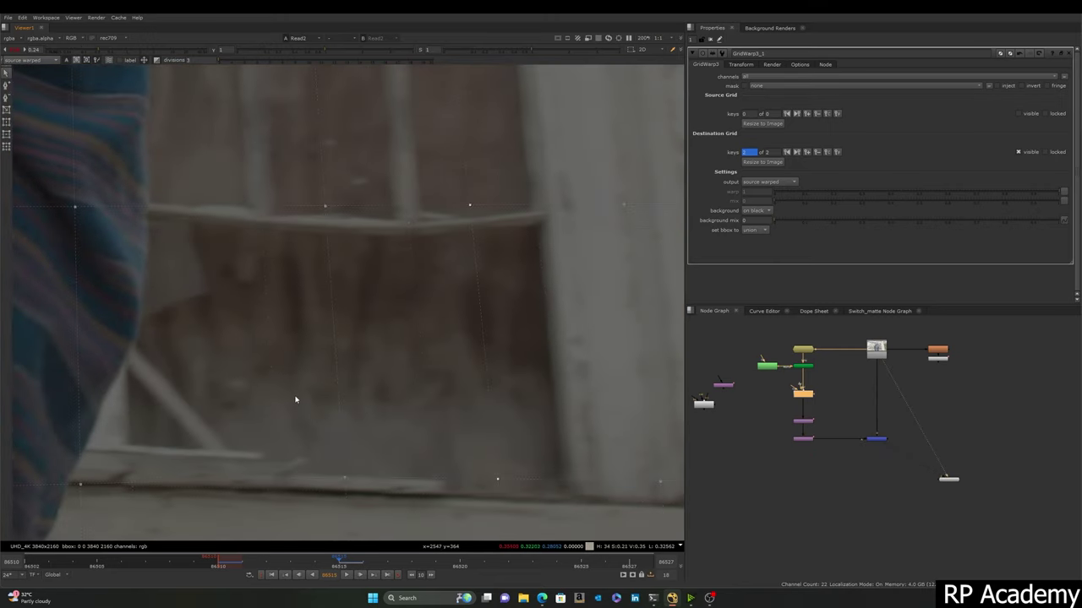
key("1")
key("2")
scroll(262, 233, "down", 3)
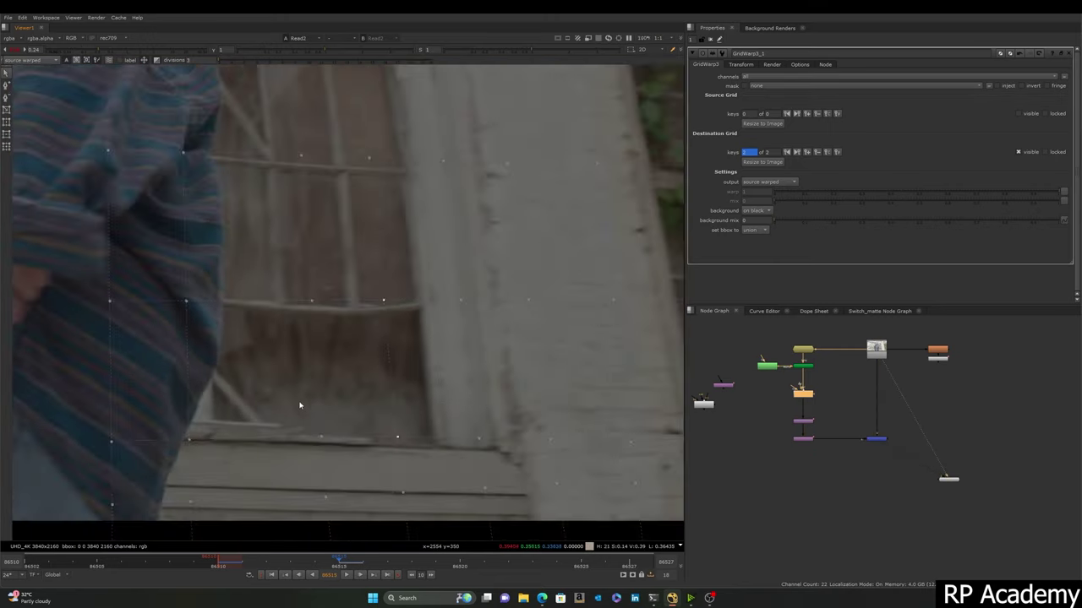
middle_click_drag(300, 403, 299, 282)
scroll(300, 284, "up", 2)
key("1")
key("2")
scroll(315, 237, "down", 2)
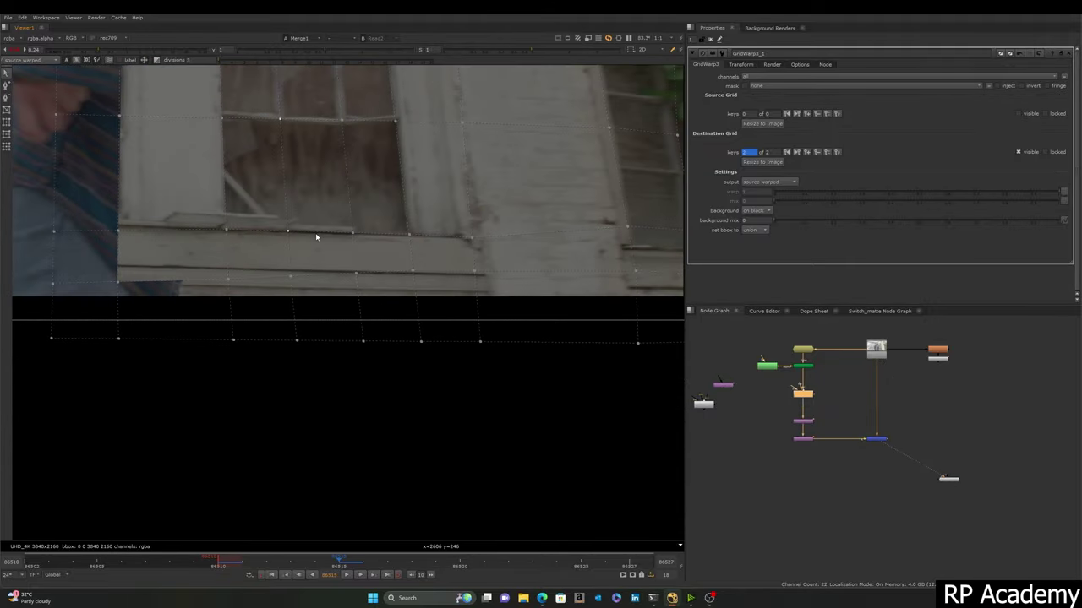
Step: Compare the upper window panes and adjoining wall with the plate, and bring up the viewer's overlay display option
middle_click_drag(314, 237, 327, 417)
key("1")
middle_click_drag(314, 310, 270, 509)
key("2")
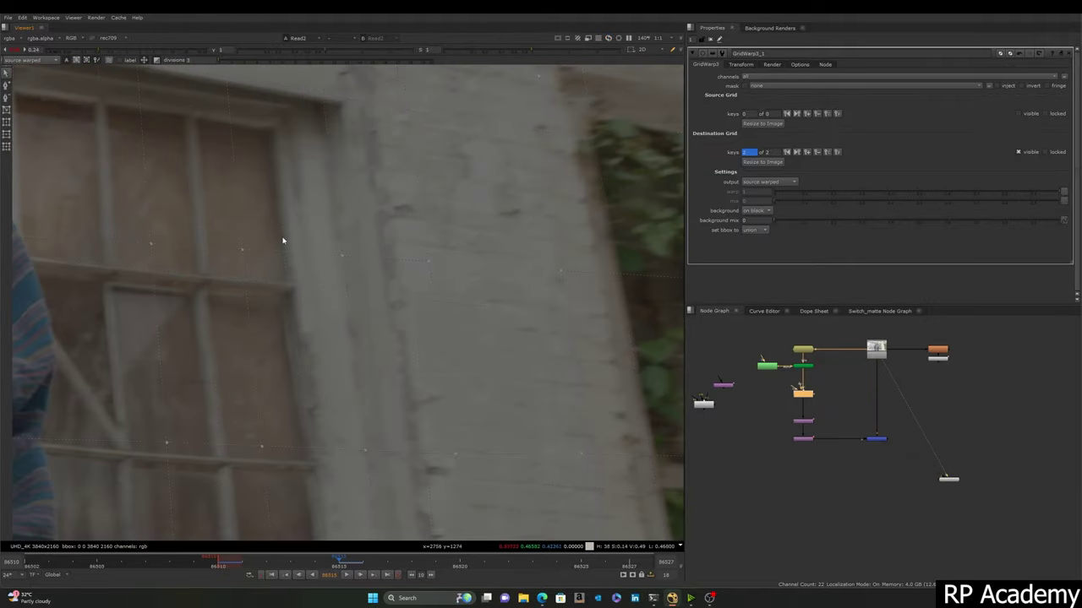
key("1")
scroll(277, 213, "down", 1)
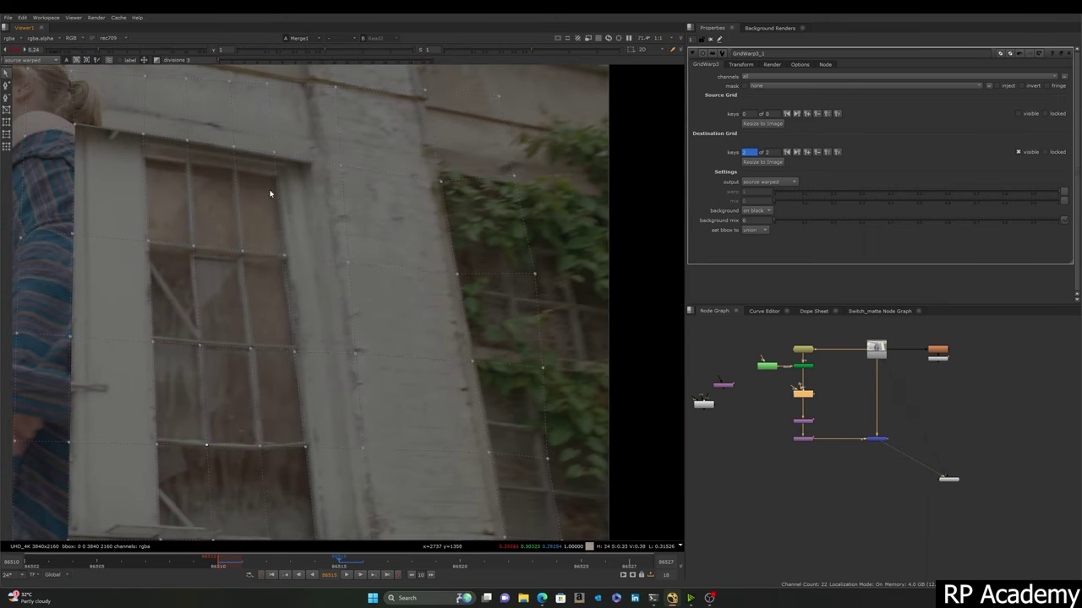
right_click(298, 204)
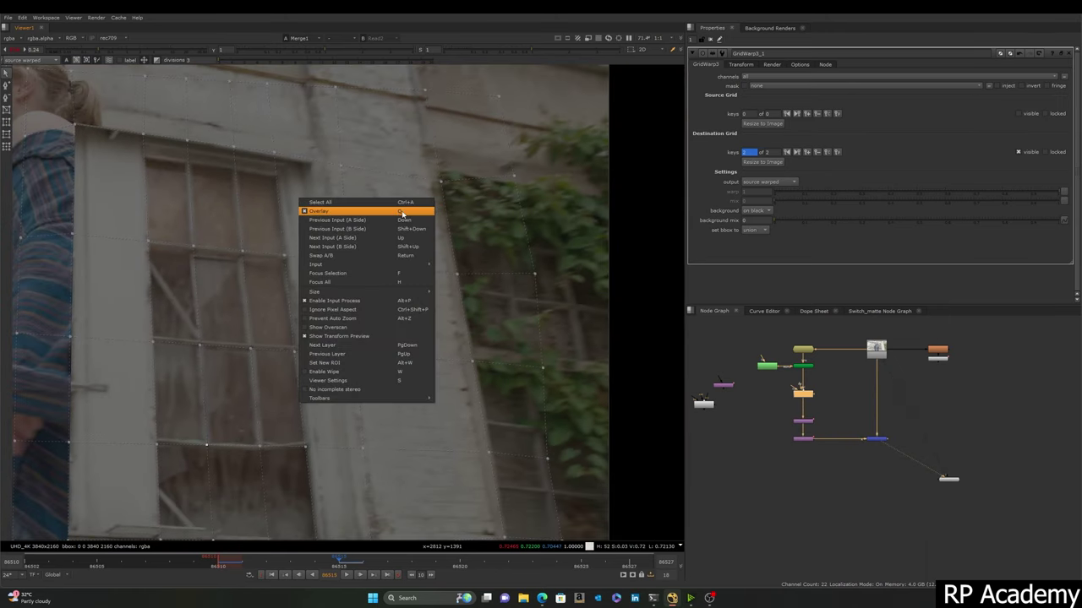
Step: Toggle the viewer overlay off and back on
left_click(342, 212)
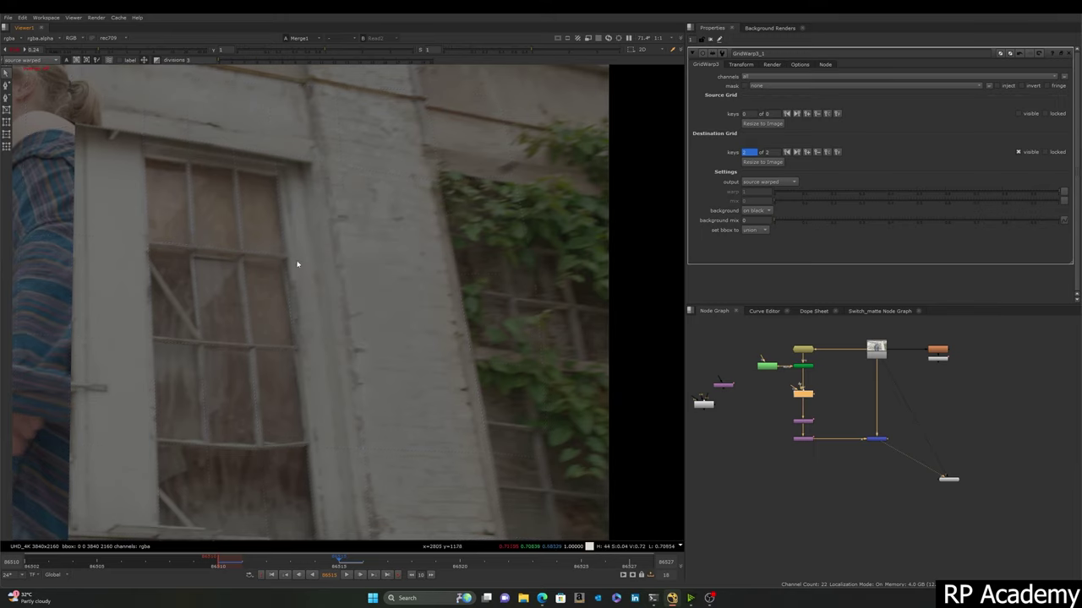
right_click(295, 218)
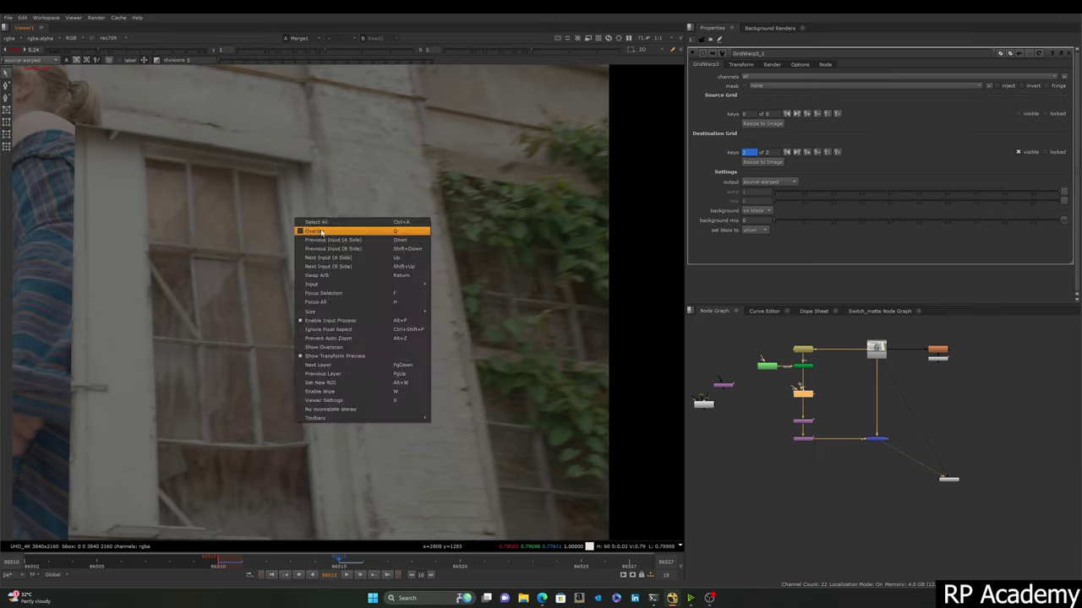
left_click(338, 227)
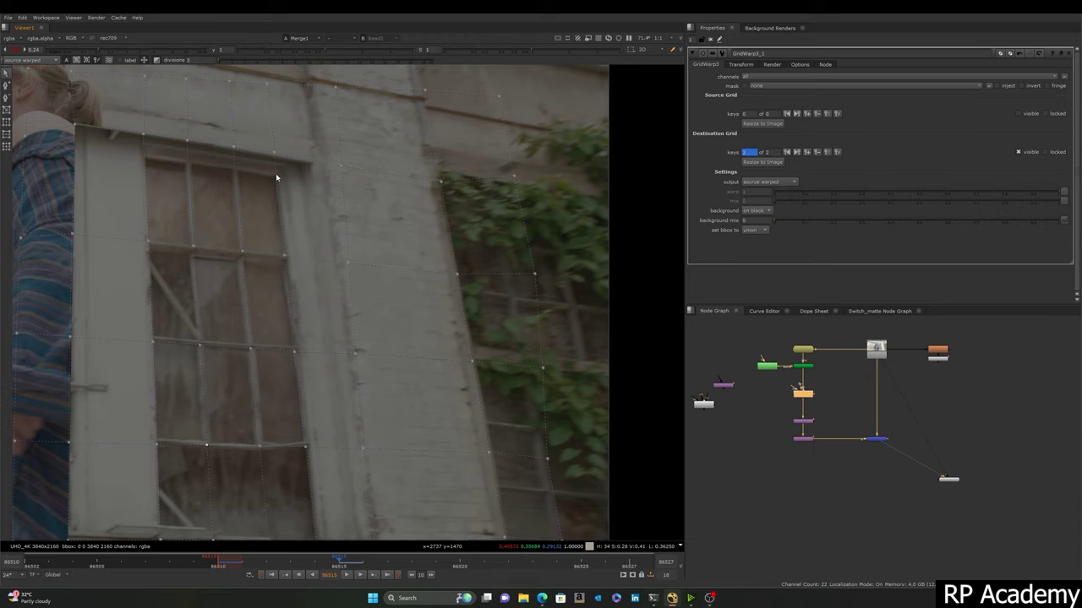
key("q")
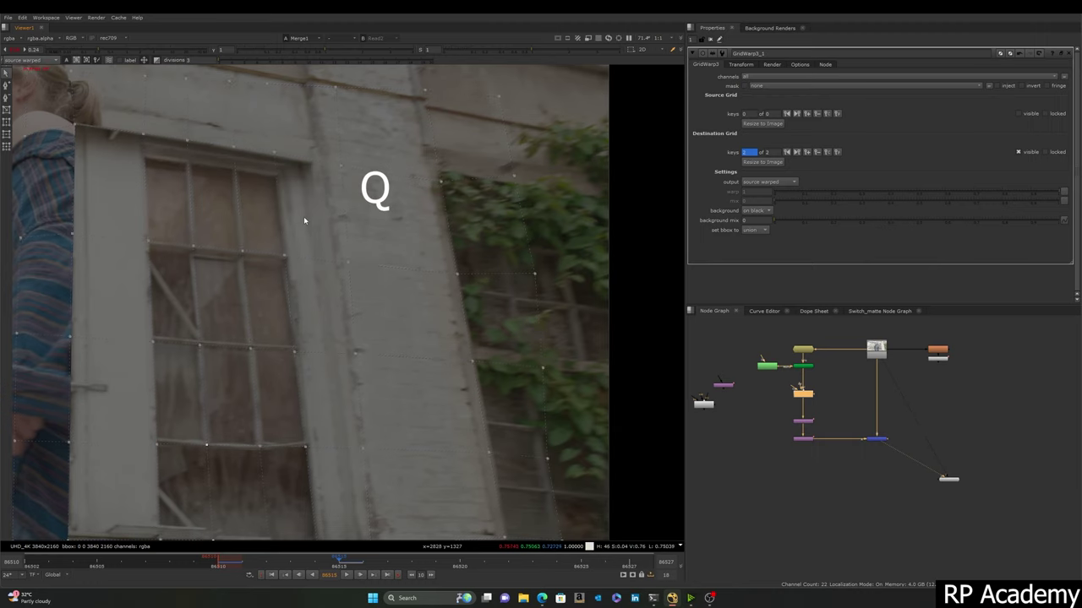
Step: Select the destination grid points along the window's upper-right edge and hide the overlay for a clean comparison with the original plate
middle_click_drag(309, 255, 304, 232)
key("1")
key("1")
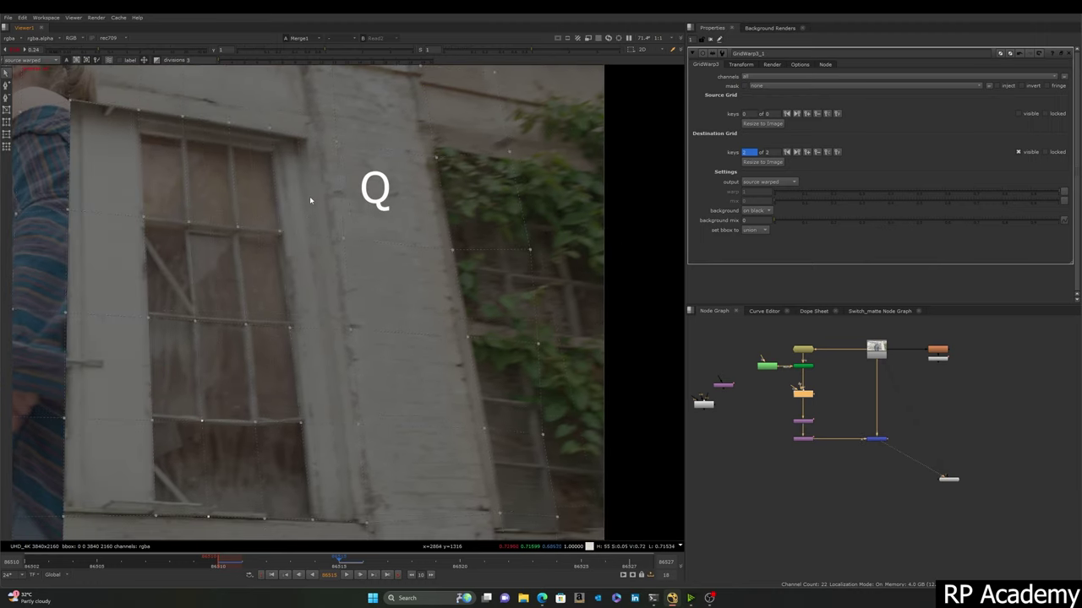
key("2")
key("1")
left_click_drag(298, 106, 257, 262)
key("q")
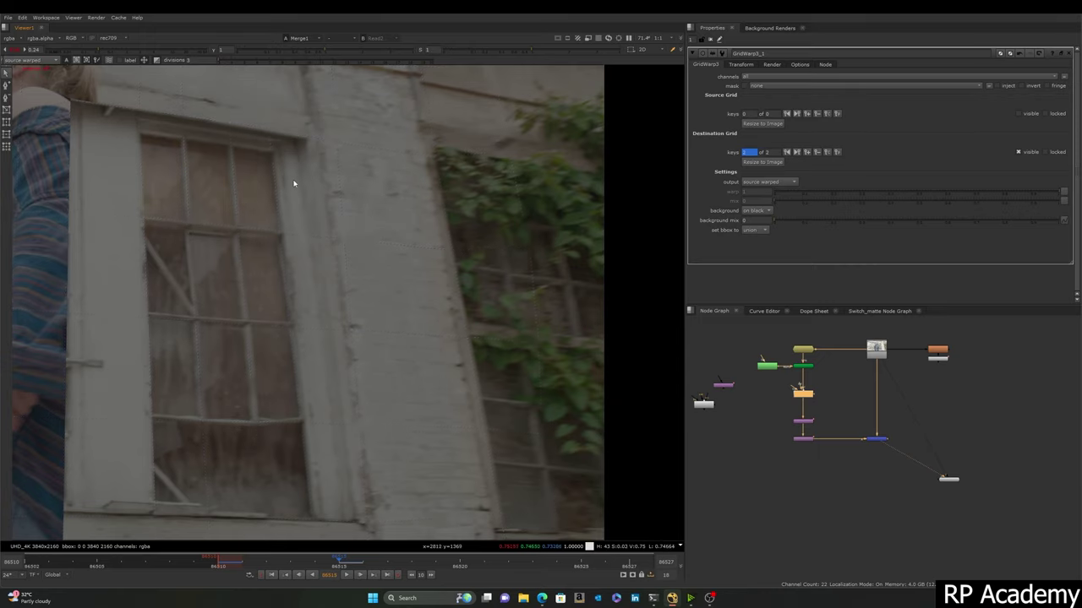
Step: Compare the upper-right window corner of the merged warp with the original plate up close
scroll(273, 173, "up", 4)
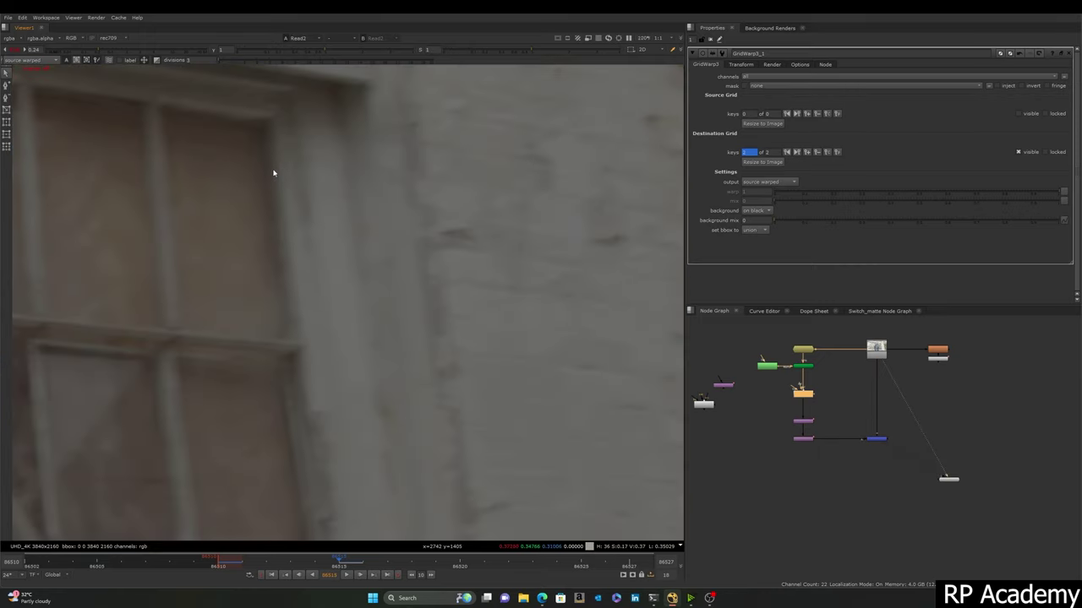
key("2")
key("1")
key("2")
key("1")
scroll(349, 353, "down", 4)
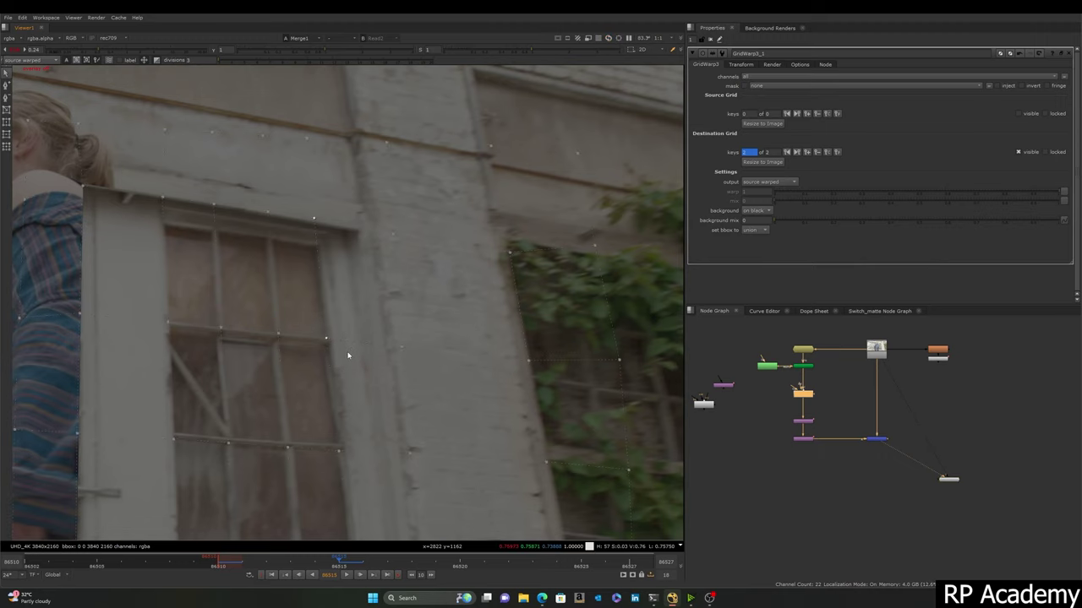
Step: Select the destination grid points where the upper crossbars meet the window's right edge and inspect their alignment
middle_click_drag(349, 354, 350, 239)
middle_click_drag(359, 308, 347, 241)
left_click_drag(358, 144, 280, 313)
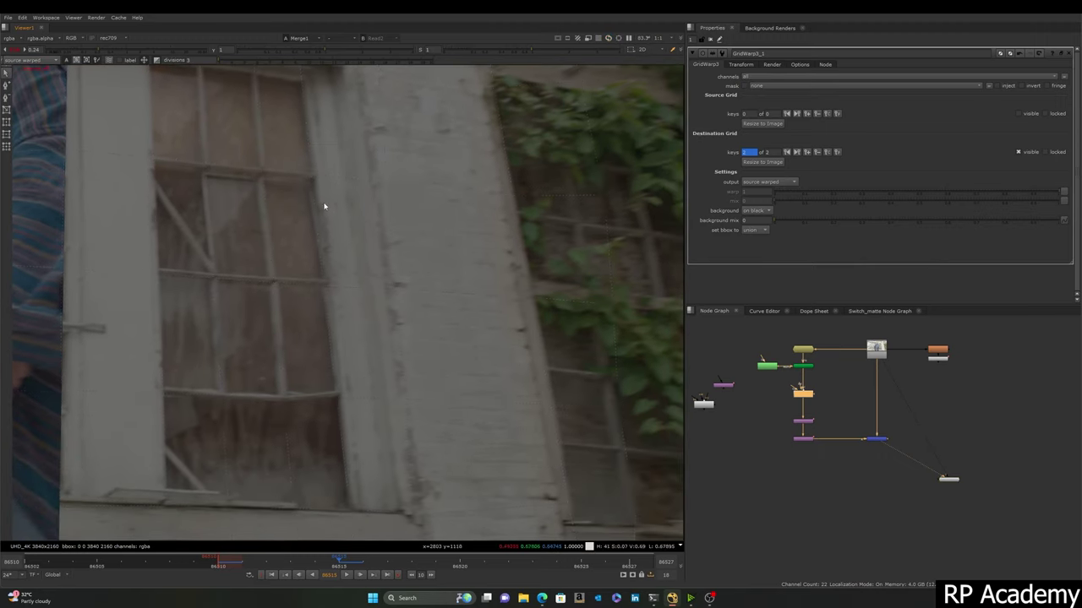
scroll(323, 206, "up", 5)
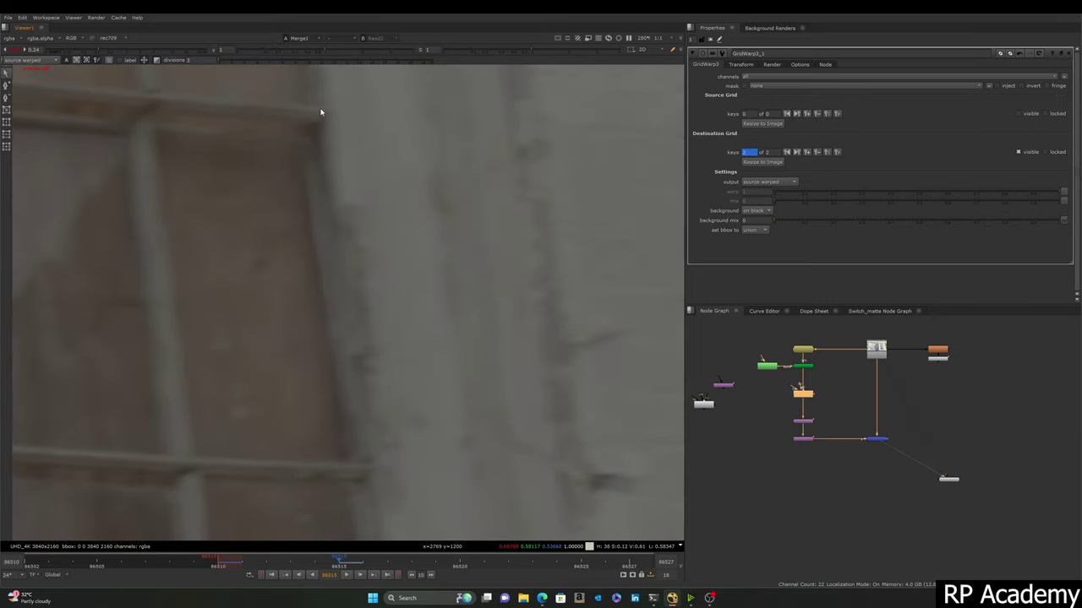
scroll(337, 159, "down", 3)
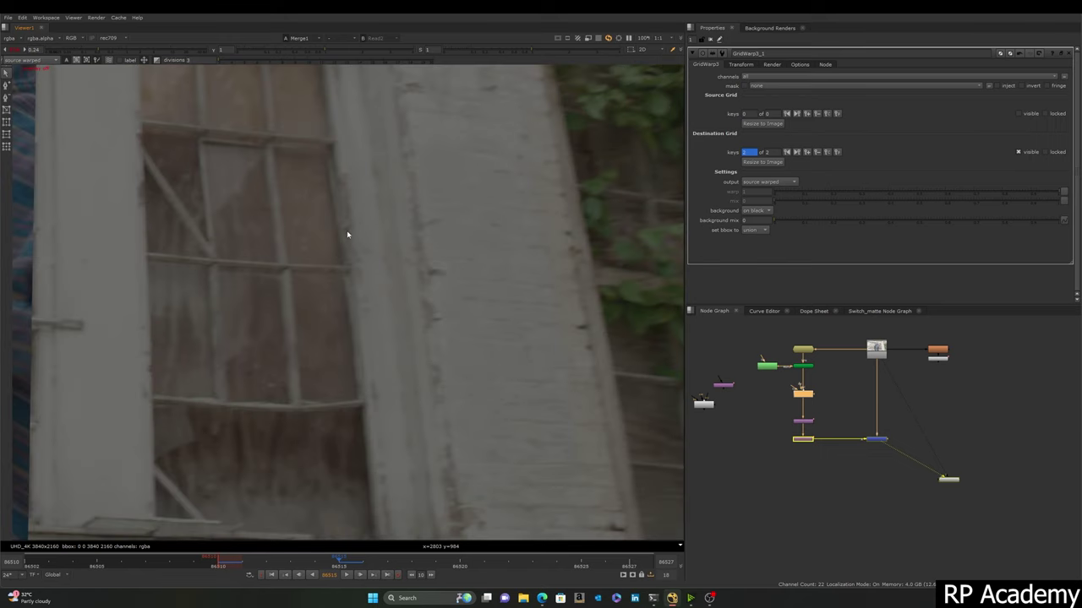
Step: Select the grid points where the middle and lower crossbars meet the right edge and check them against the original plate
key("1")
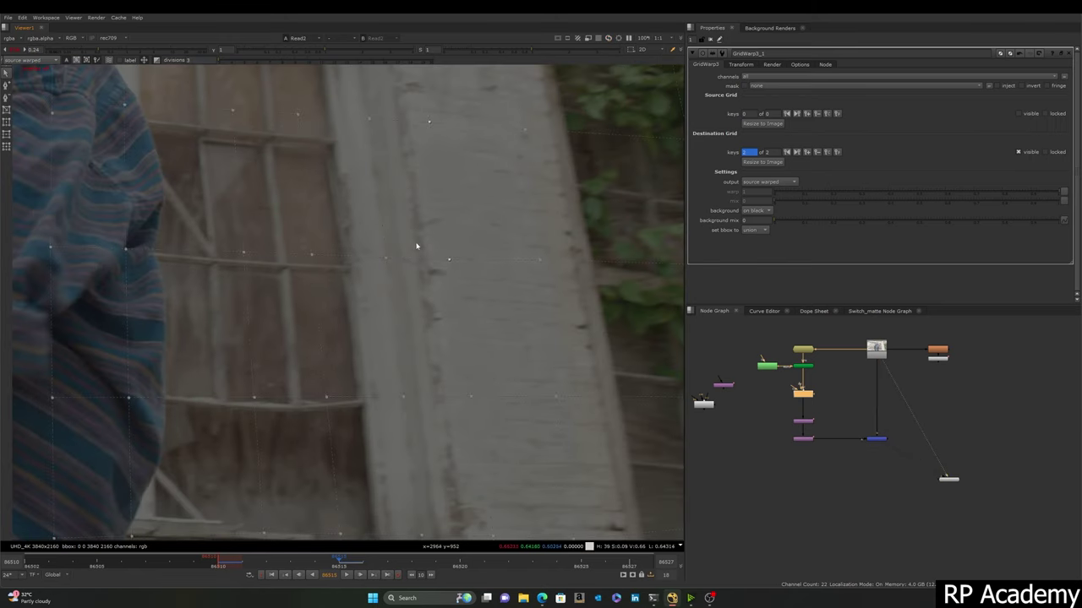
key("1")
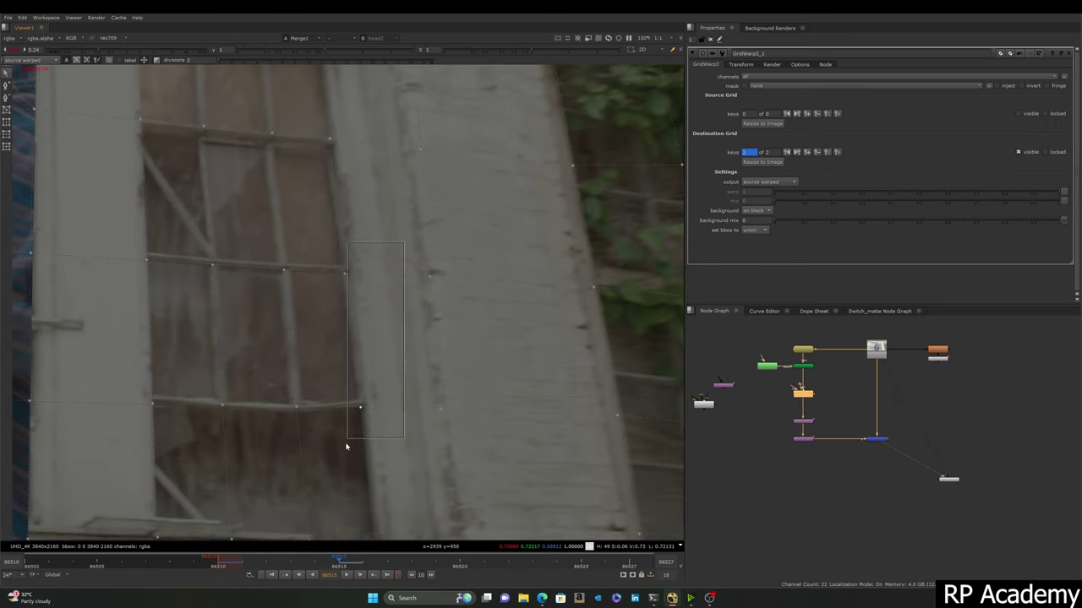
scroll(347, 309, "up", 4)
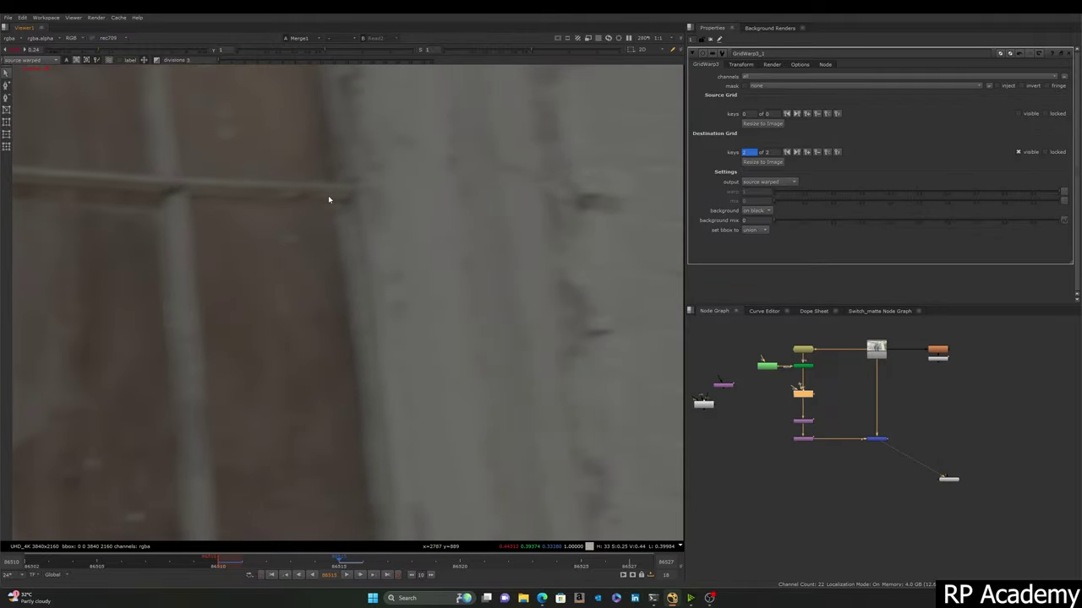
scroll(329, 200, "down", 4)
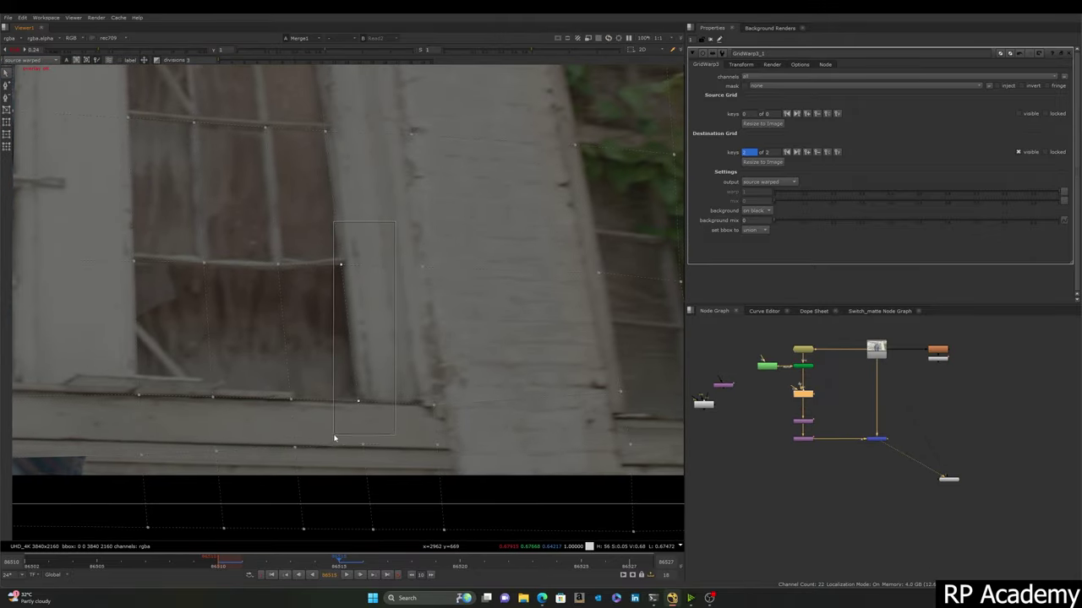
Step: Select the grid points from the lower crossbar to the sill on the window's right edge and compare them with the original plate
scroll(342, 402, "up", 4)
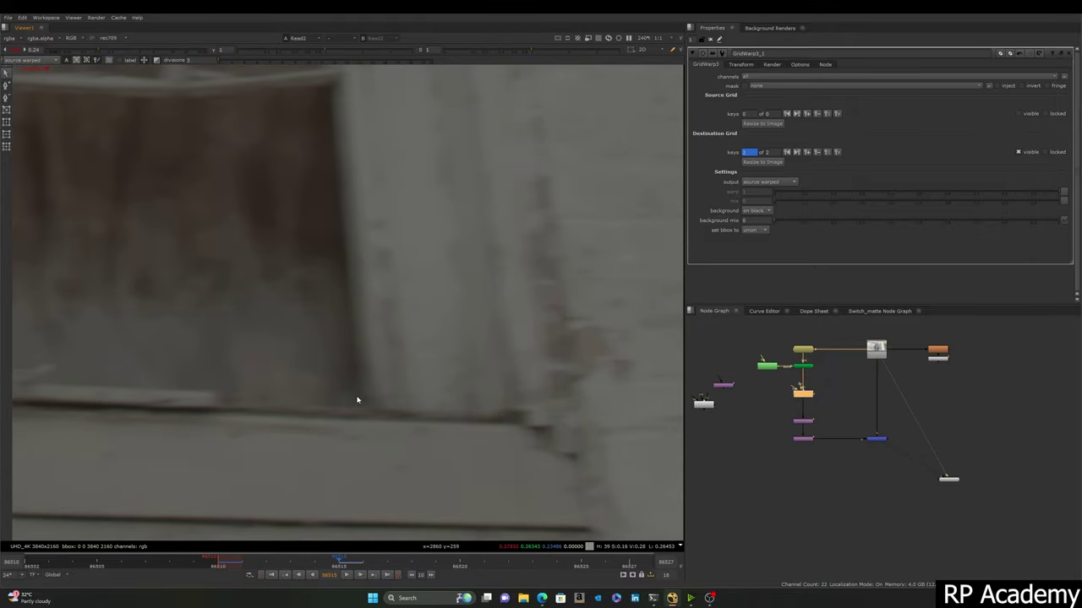
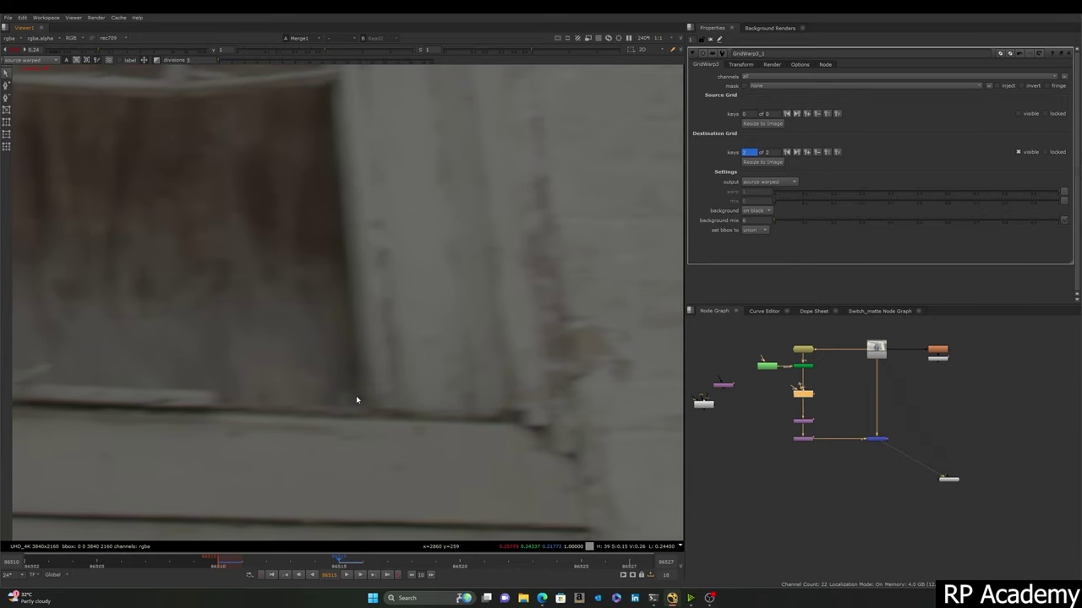
scroll(356, 396, "down", 5)
key("1")
key("2")
key("1")
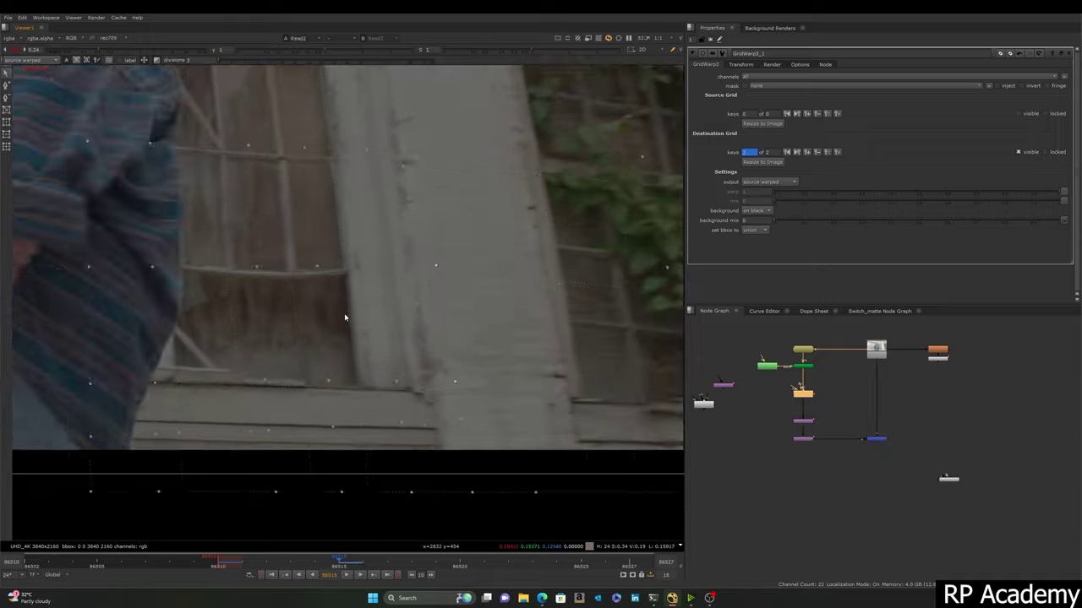
Step: Examine how the window's inner vertical bars and crossbars in the merged warp line up with the original plate
scroll(345, 317, "down", 2)
key("2")
key("1")
scroll(359, 291, "down", 2)
scroll(314, 213, "up", 4)
key("2")
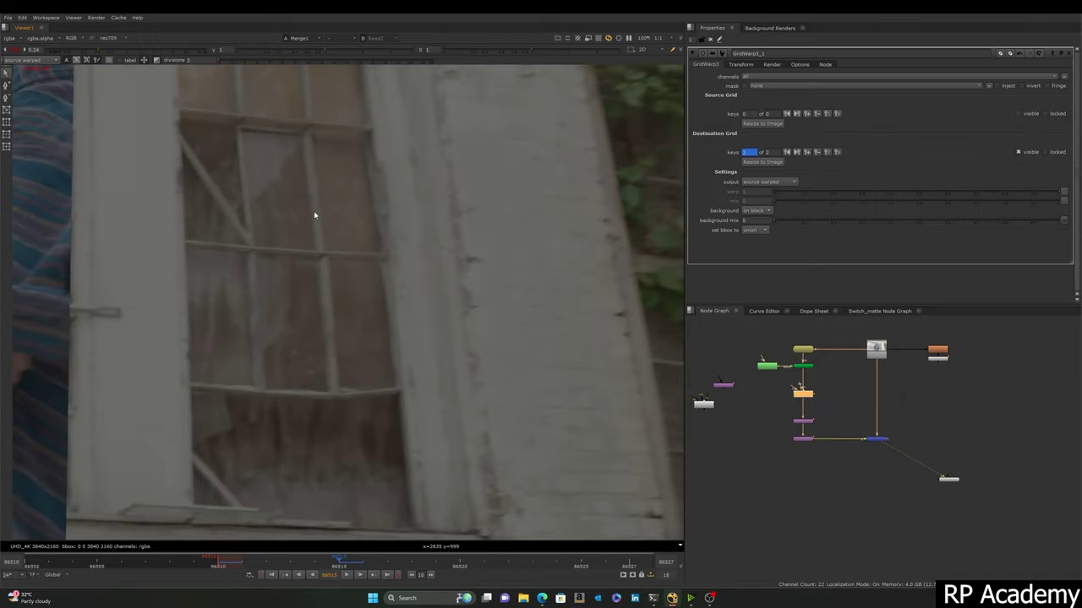
scroll(314, 214, "up", 2)
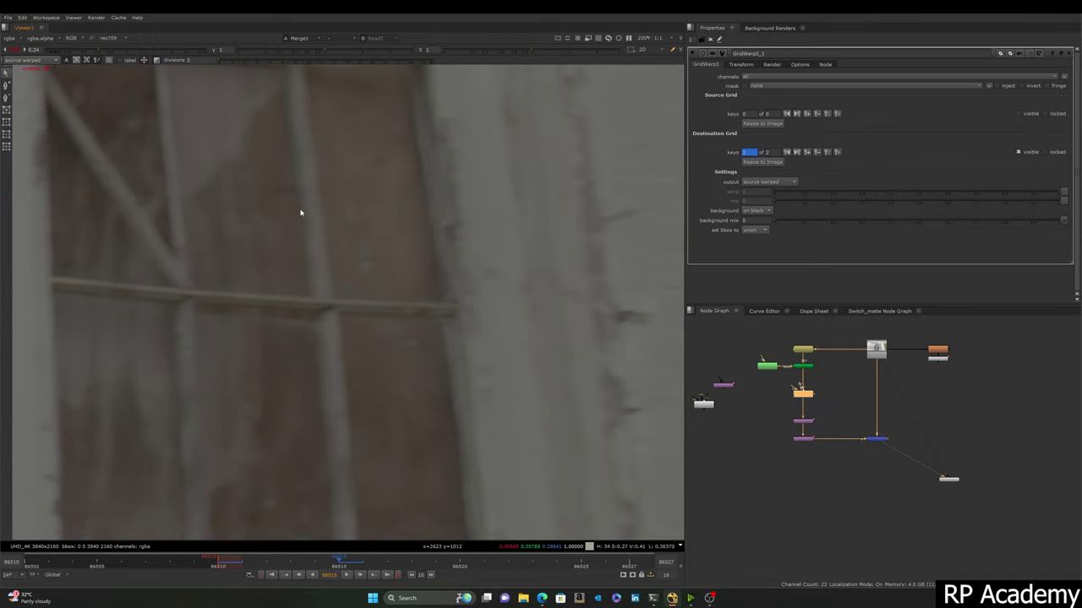
scroll(313, 205, "down", 2)
scroll(302, 177, "up", 2)
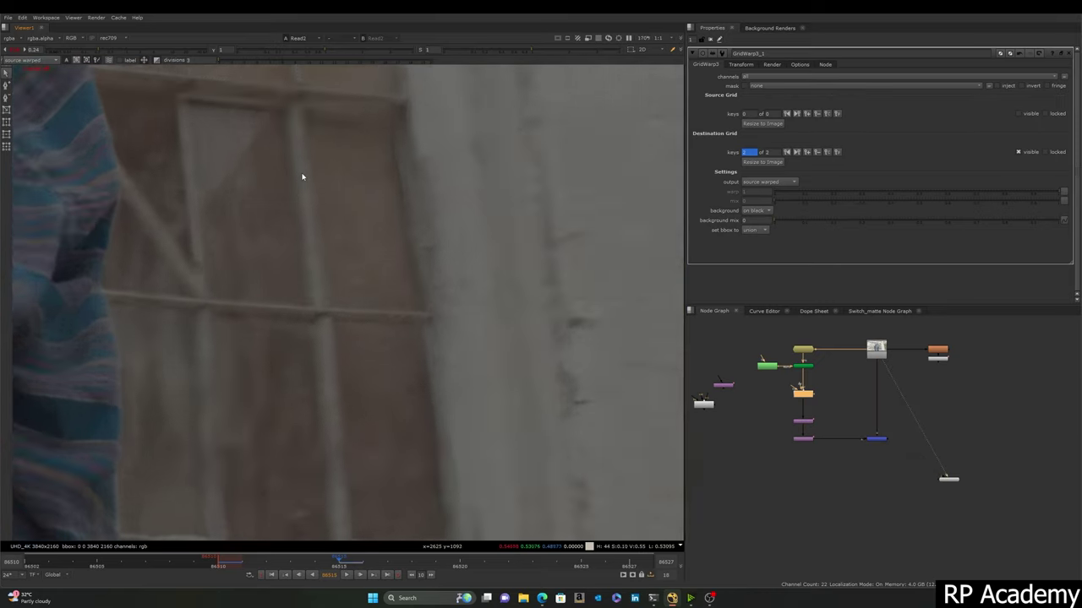
key("2")
key("1")
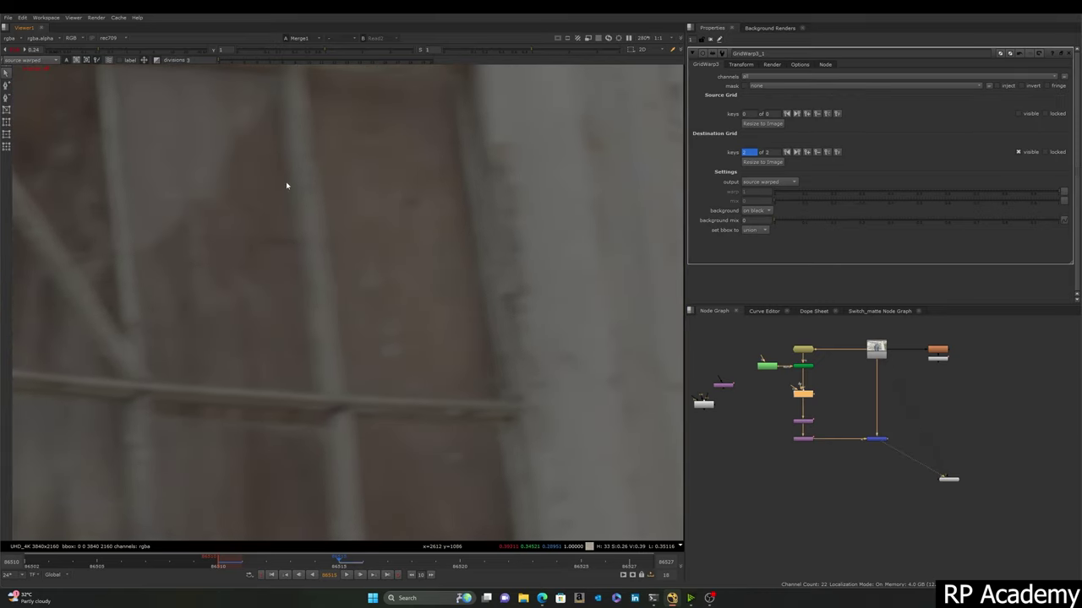
key("2")
Step: Select the grid point where the right inner bar meets the lower crossbar and compare its alignment with the original plate
middle_click_drag(309, 316, 314, 227)
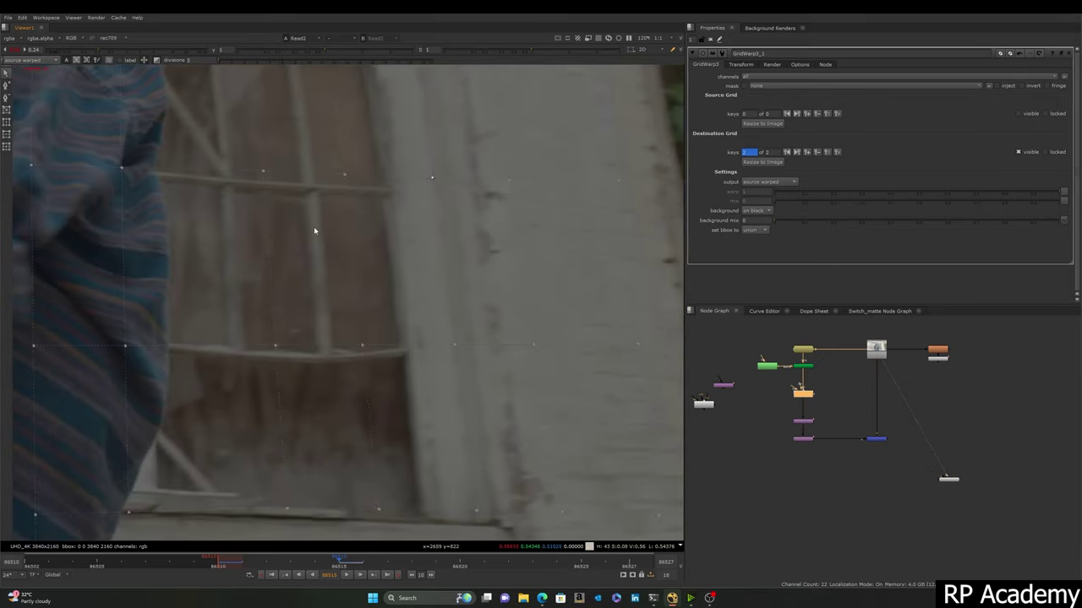
key("1")
left_click_drag(360, 277, 321, 396)
key("2")
scroll(321, 396, "up", 4)
key("1")
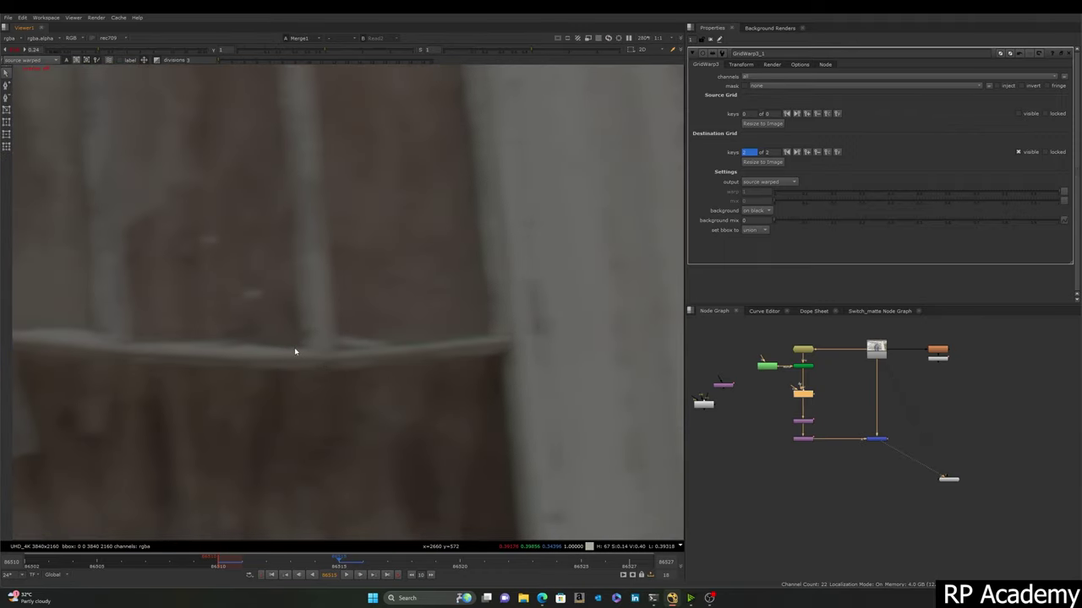
key("2")
key("1")
key("1")
scroll(295, 352, "down", 8)
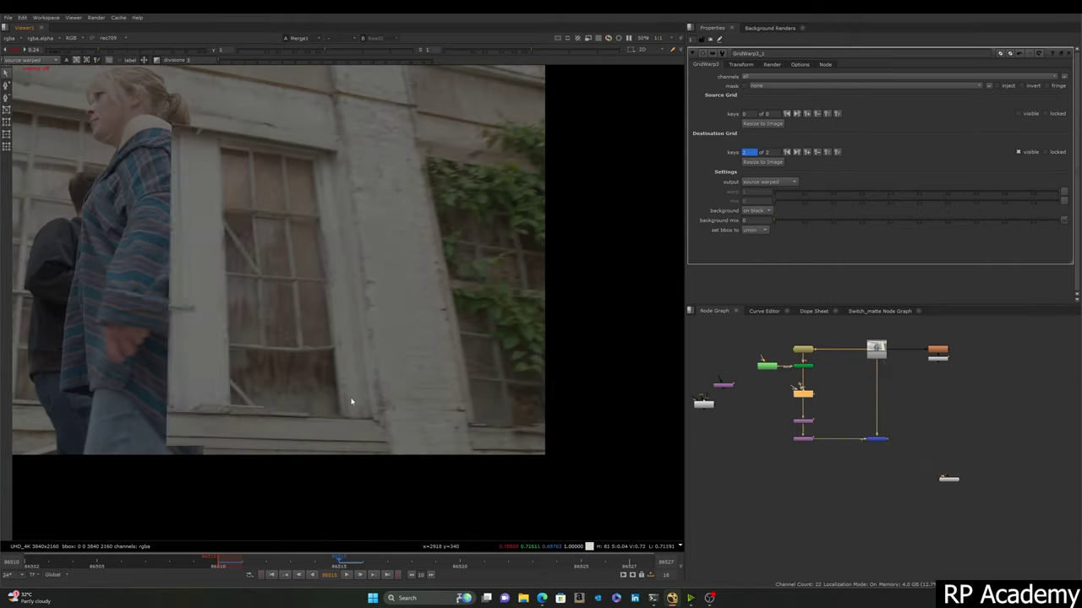
key("2")
Step: Select the destination grid points around the right half of the window sill and compare that corner with the original plate
scroll(363, 409, "up", 5)
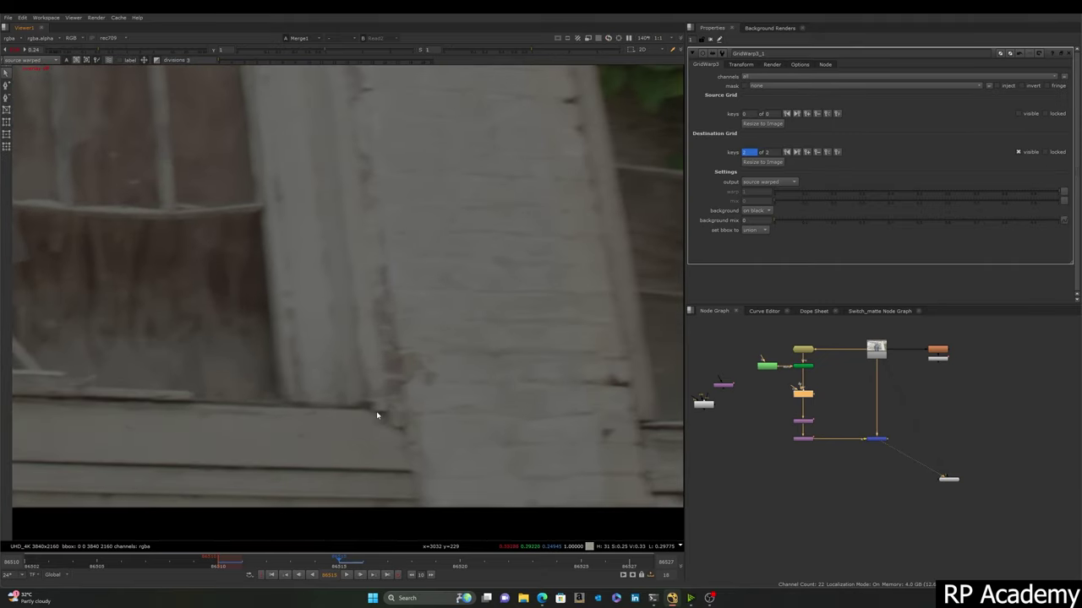
scroll(379, 415, "down", 2)
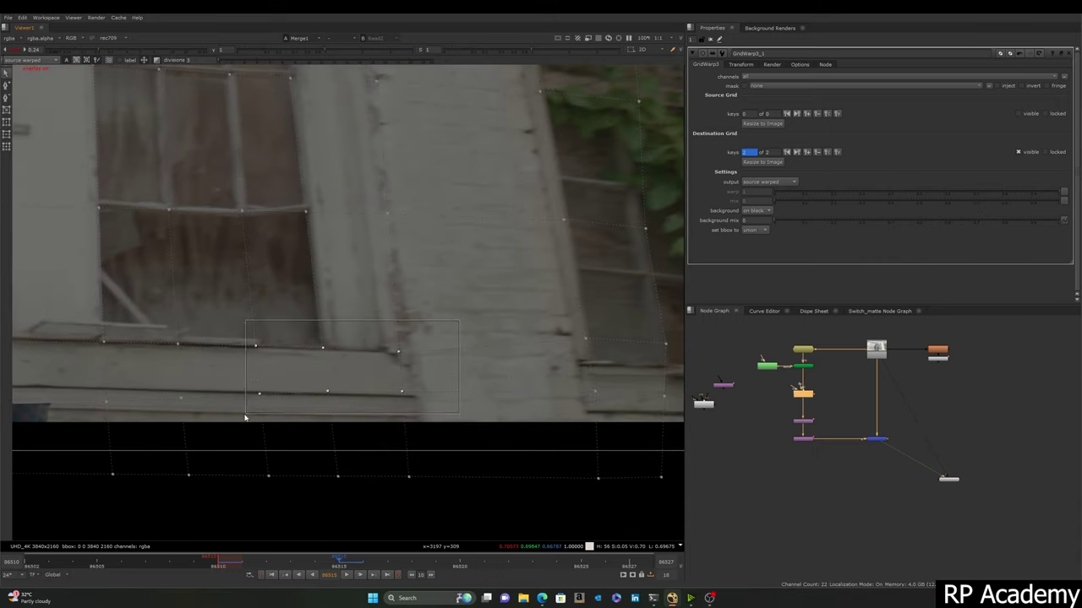
key("2")
scroll(379, 343, "up", 5)
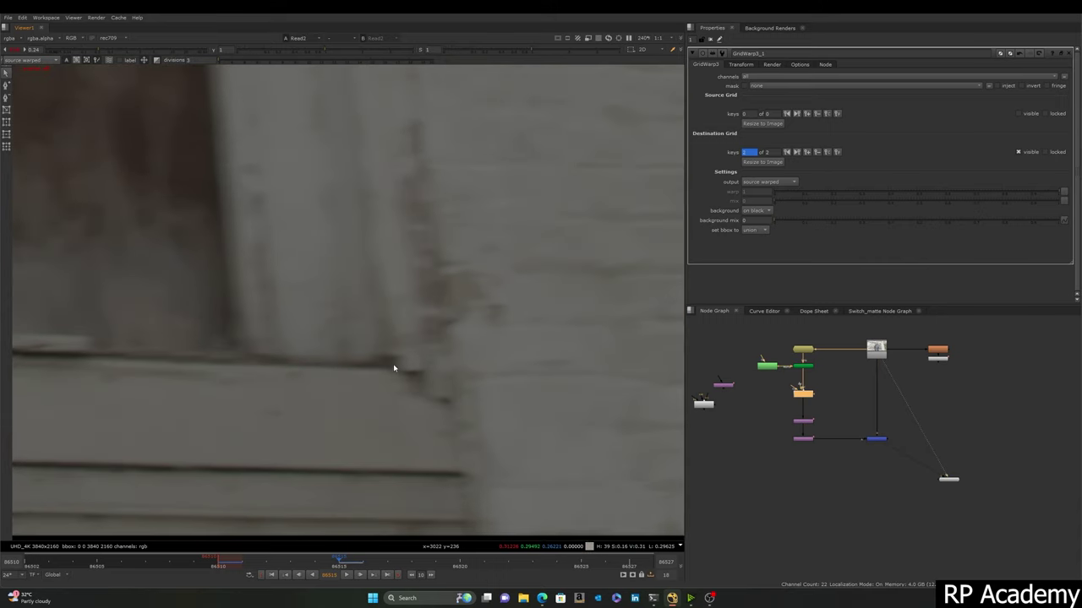
key("1")
scroll(393, 363, "down", 5)
key("2")
key("1")
key("2")
key("1")
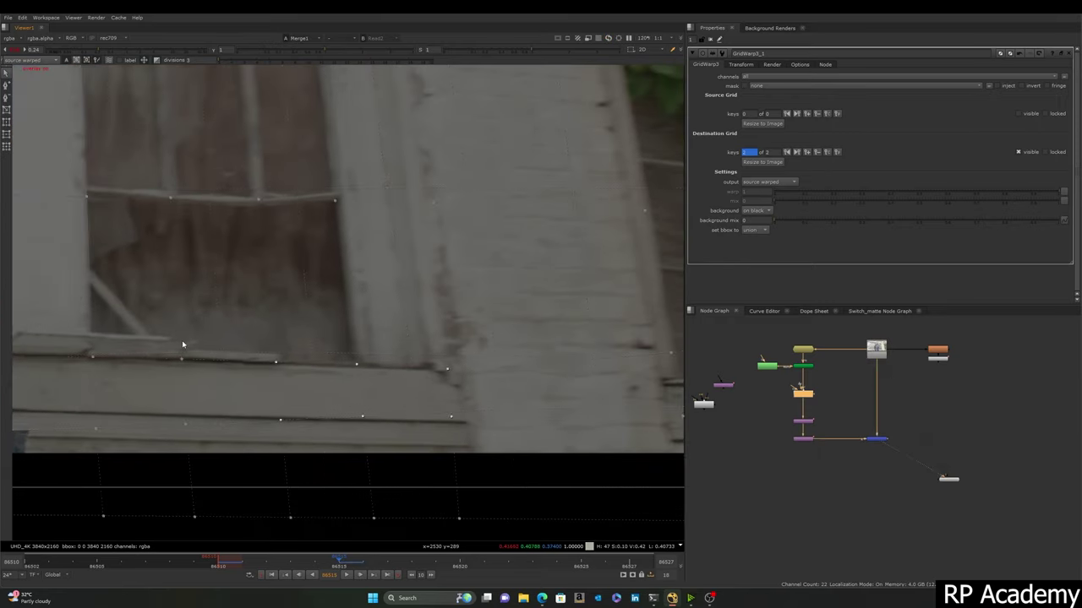
Step: Compare the whole warped window in the merged result with the original plate
scroll(182, 343, "down", 3)
key("2")
key("1")
key("2")
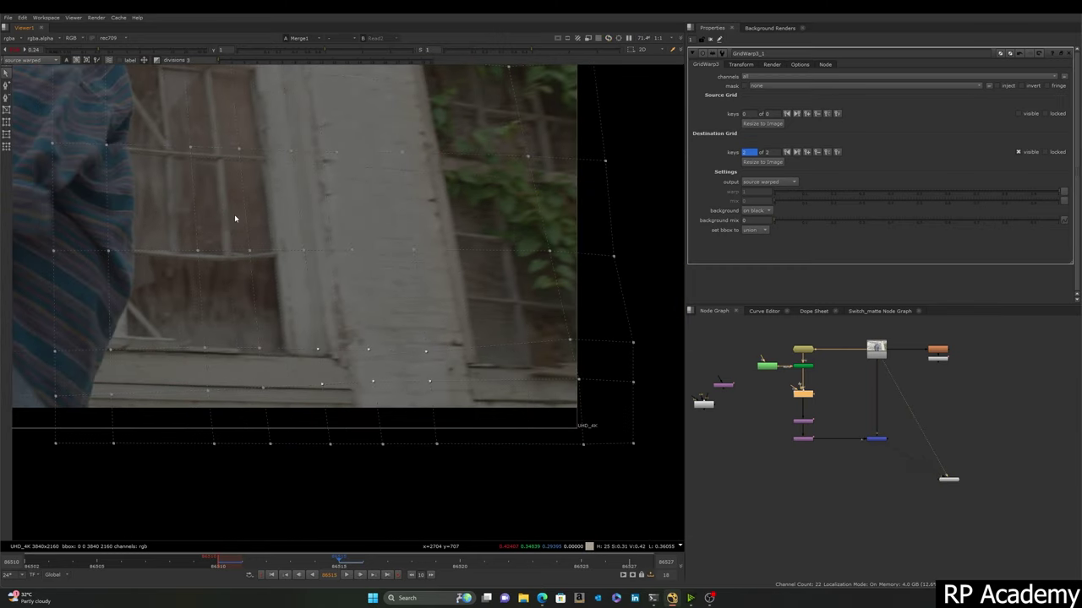
key("1")
scroll(209, 233, "down", 3)
middle_click_drag(208, 233, 199, 336)
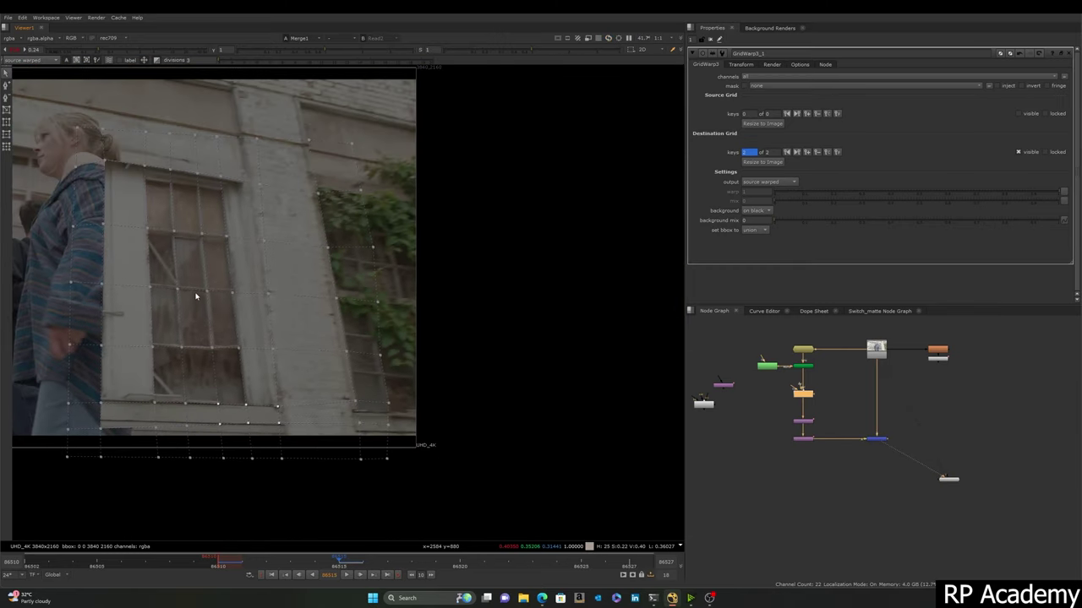
key("2")
key("1")
key("2")
Step: Examine the lower window panes and sill by alternating between the merged warp and the original plate
scroll(203, 216, "up", 3)
key("2")
key("1")
middle_click_drag(292, 444, 339, 290)
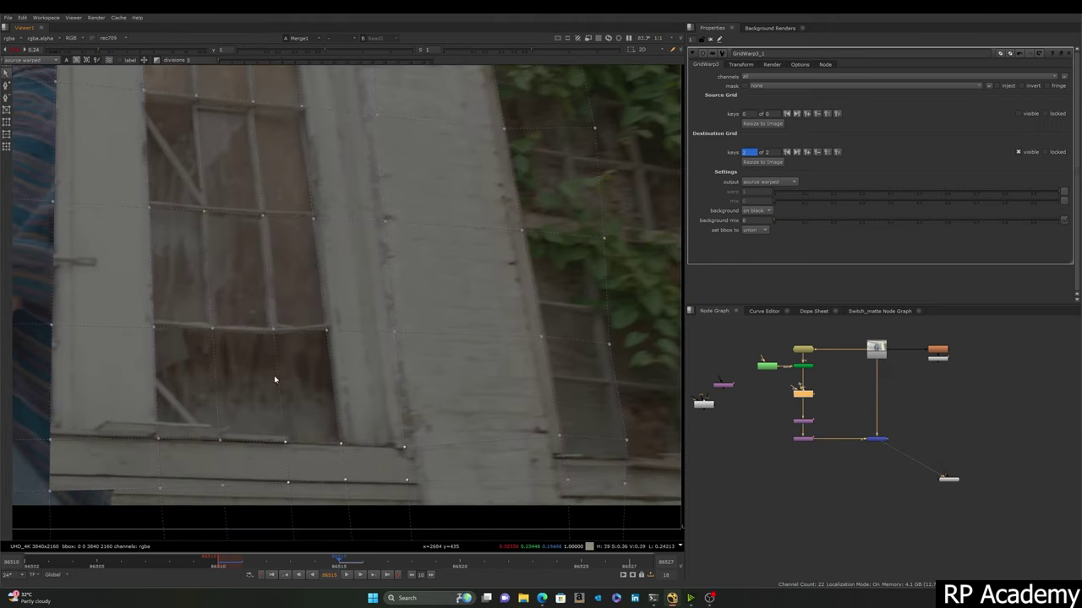
key("2")
key("1")
key("2")
scroll(207, 444, "up", 2)
key("1")
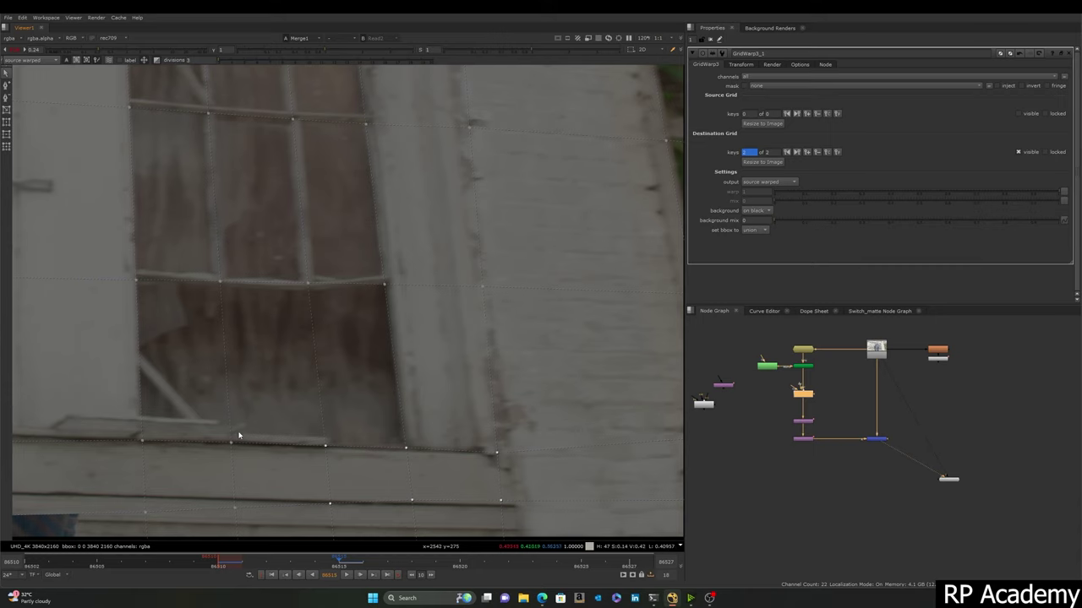
key("2")
scroll(238, 411, "down", 4)
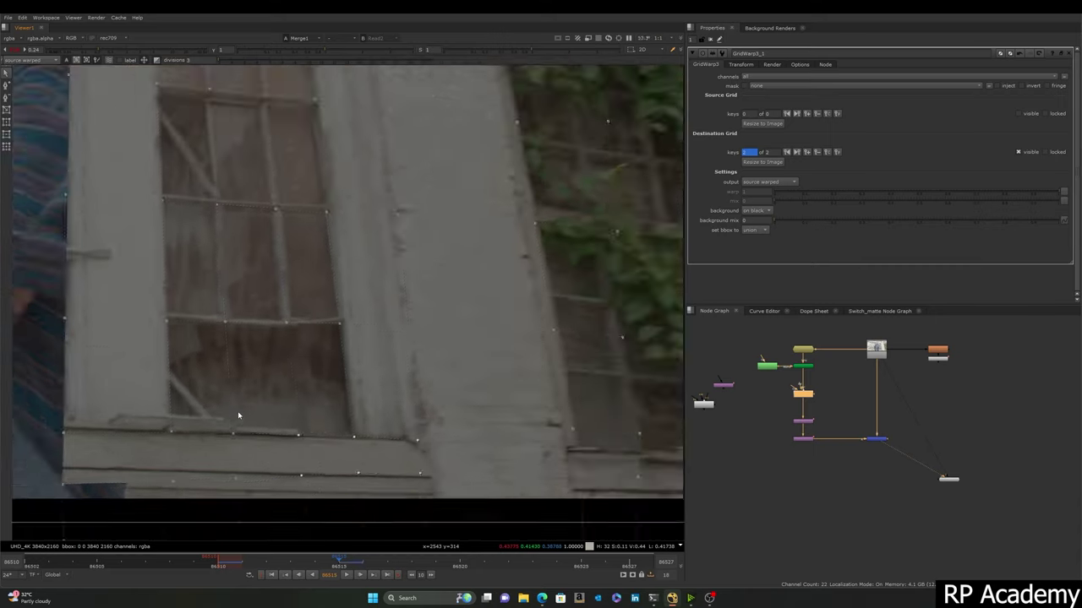
key("1")
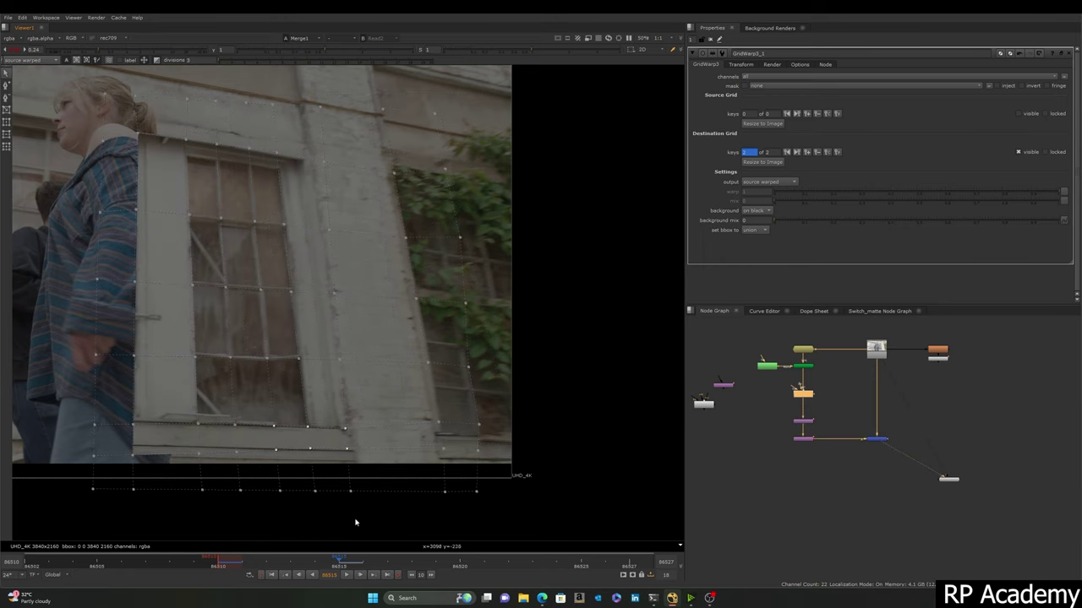
Step: Go to frame 86520 and open the properties of CornerPin2D2
left_click(453, 561)
scroll(235, 228, "up", 3)
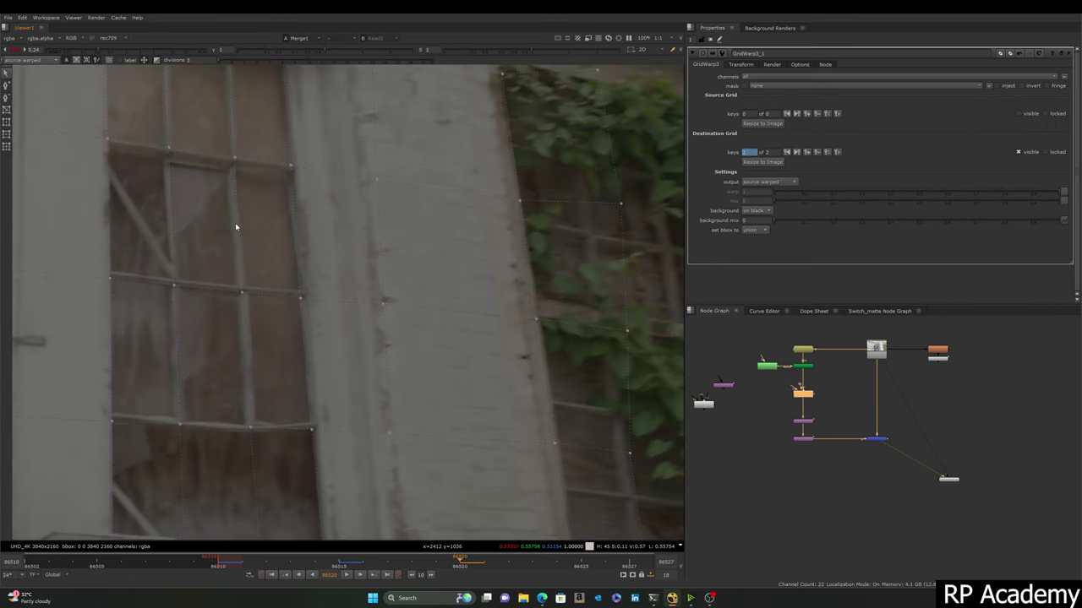
scroll(235, 225, "down", 3)
scroll(821, 417, "up", 4)
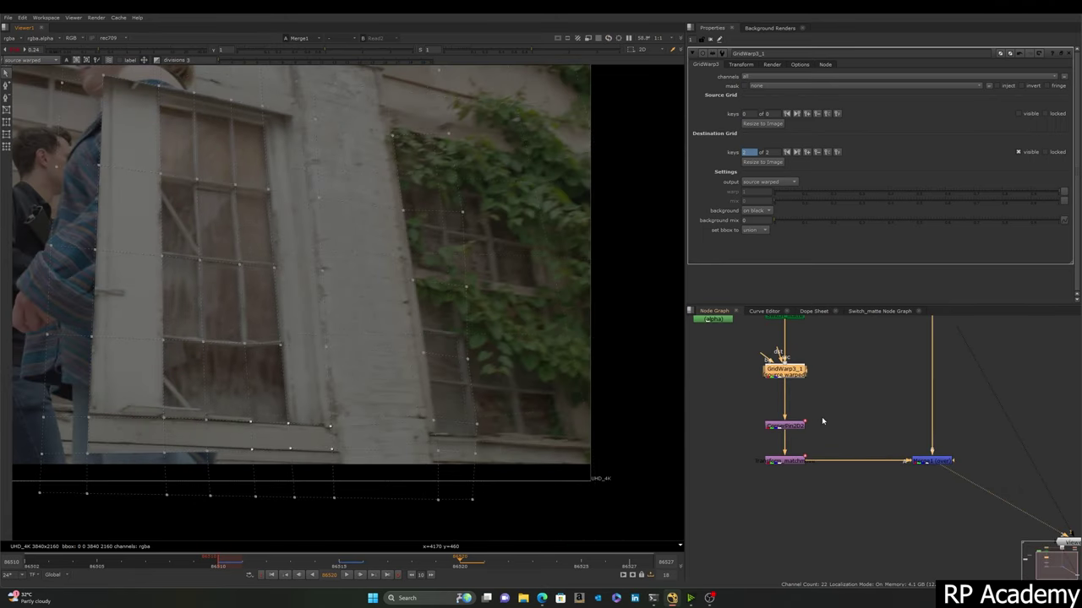
double_click(767, 430)
scroll(386, 203, "down", 2)
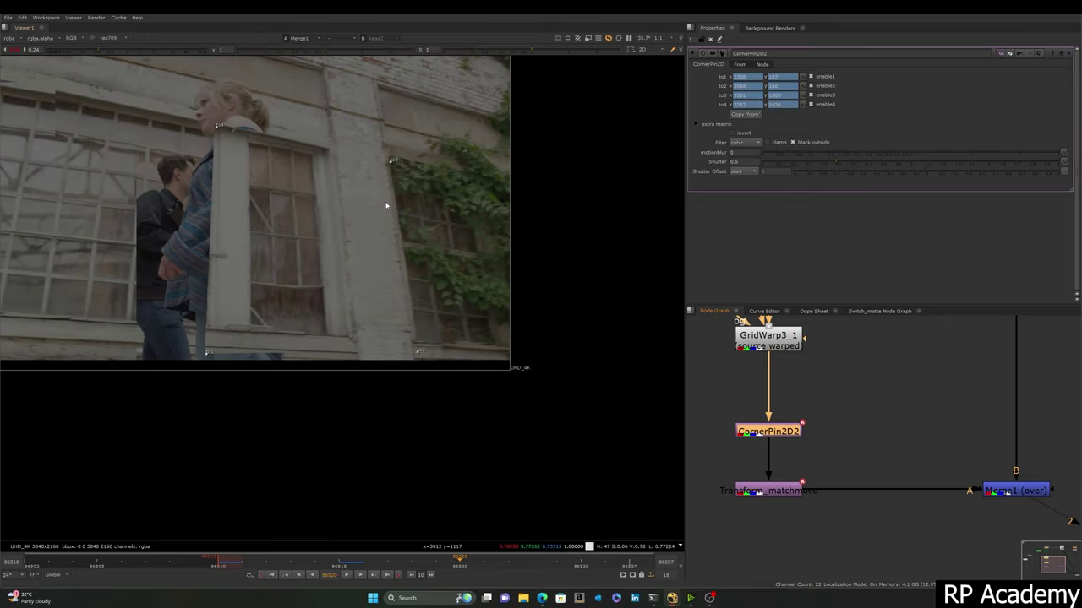
Step: Nudge the corner pin to3 at the top of the ivy-covered window until the patch matches the original plate
middle_click_drag(386, 206, 420, 254)
key("1")
key("1")
scroll(411, 230, "up", 5)
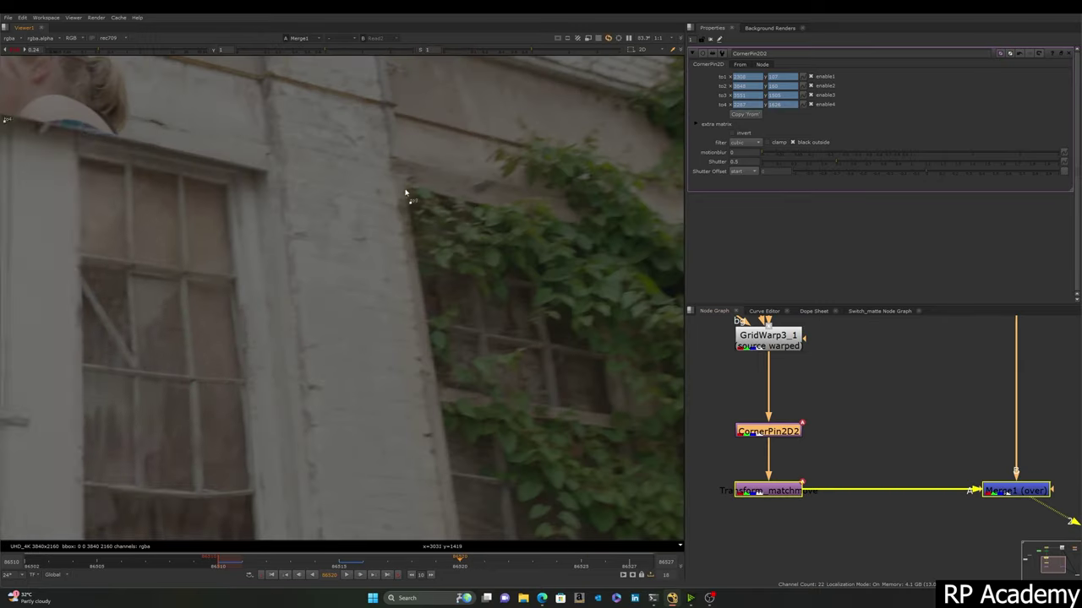
scroll(381, 222, "up", 4)
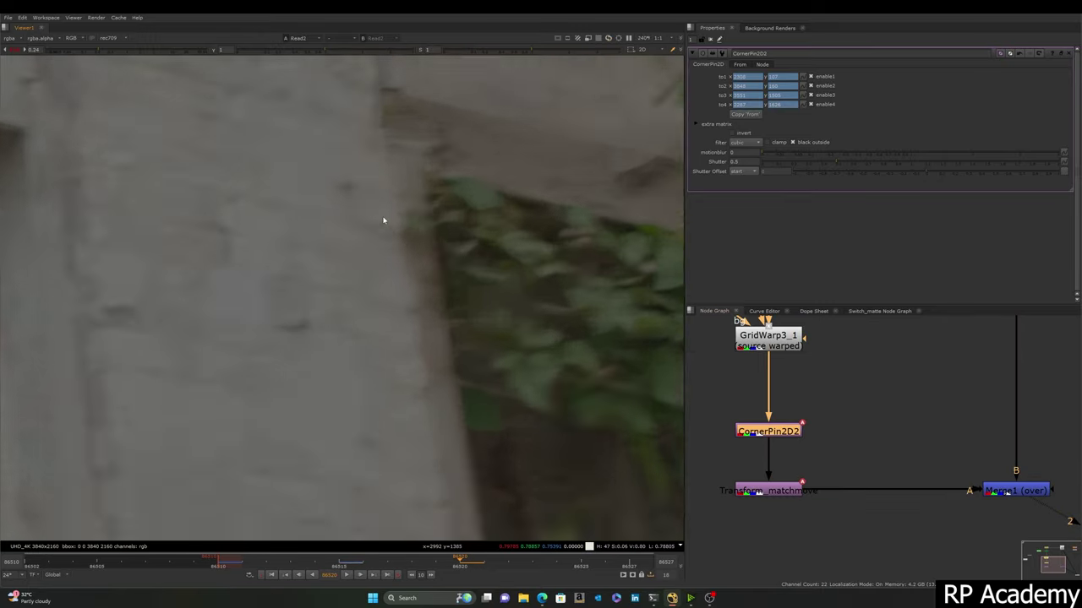
key("2")
key("1")
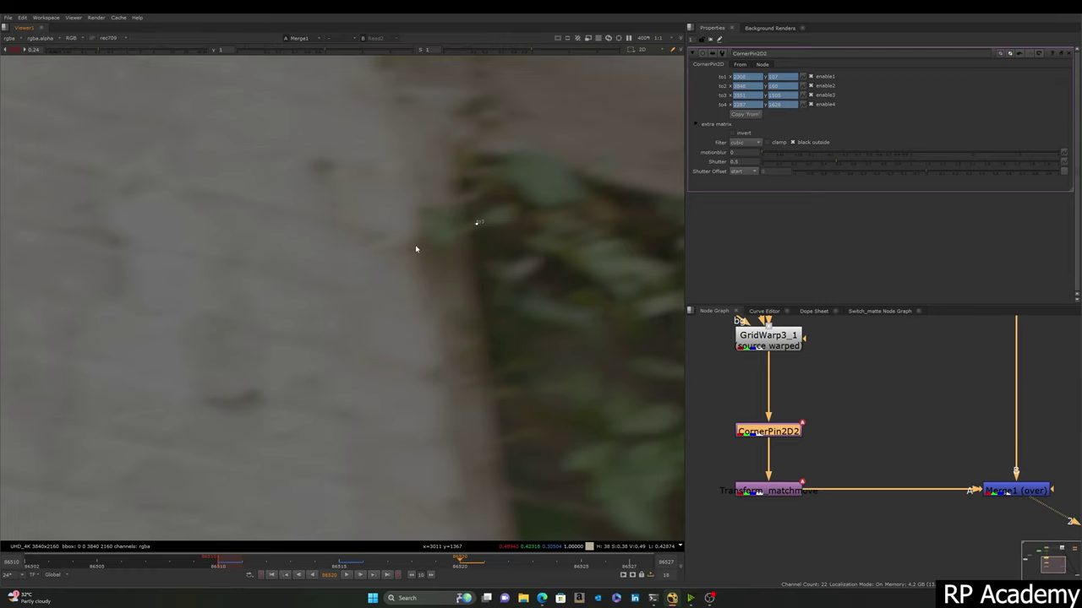
key("2")
key("1")
scroll(415, 250, "down", 7)
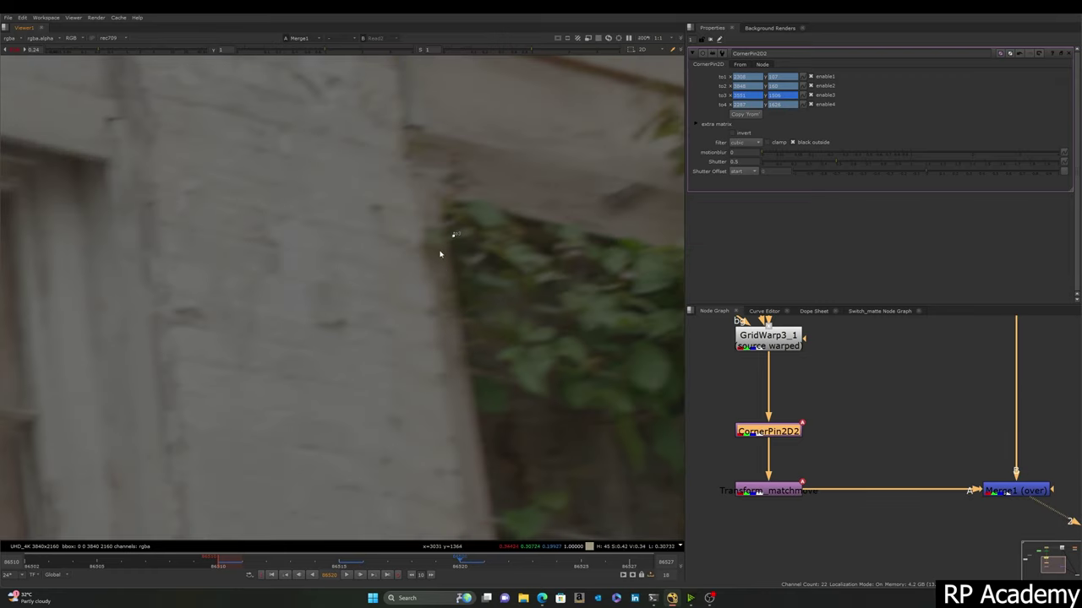
Step: Nudge the corner pin to2 below the ivy-covered window until the wall and sill match the original plate
key("2")
scroll(447, 218, "up", 7)
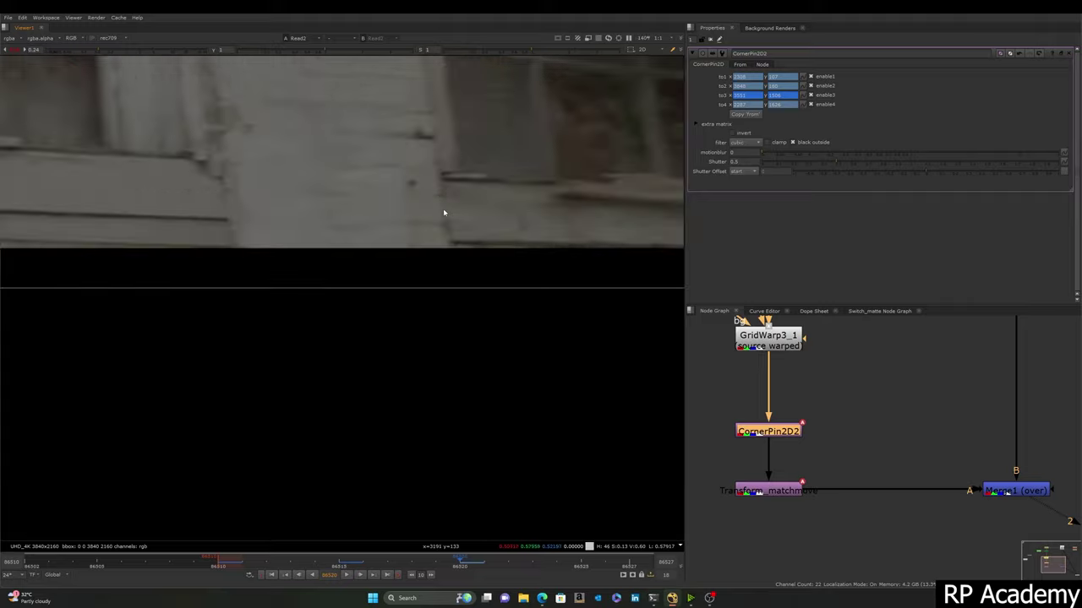
key("1")
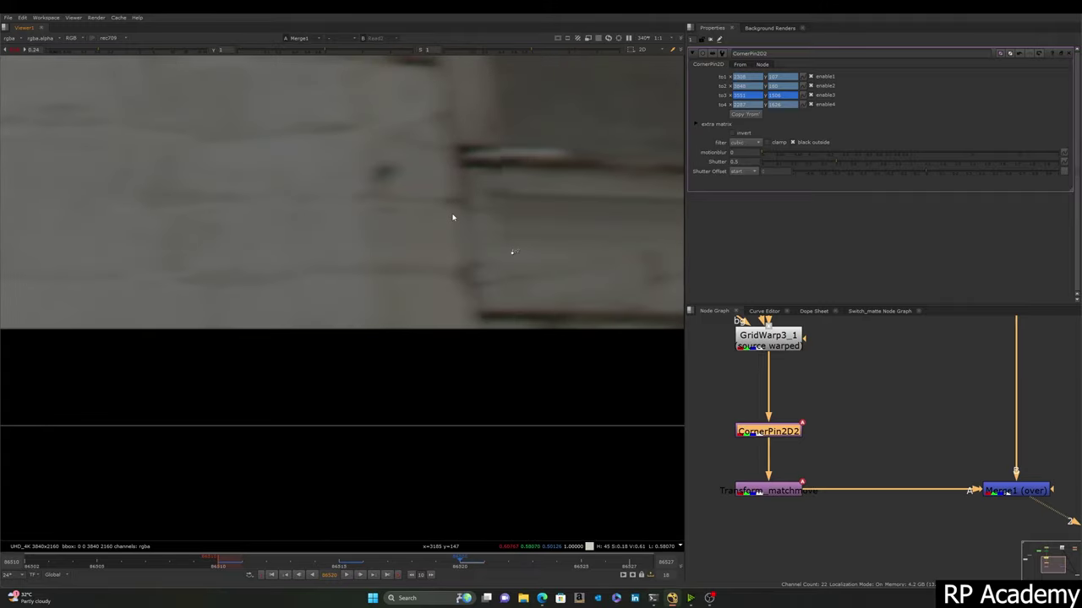
key("KP_7")
key("2")
key("1")
key("2")
key("1")
scroll(455, 218, "down", 1)
key("2")
scroll(454, 218, "down", 9)
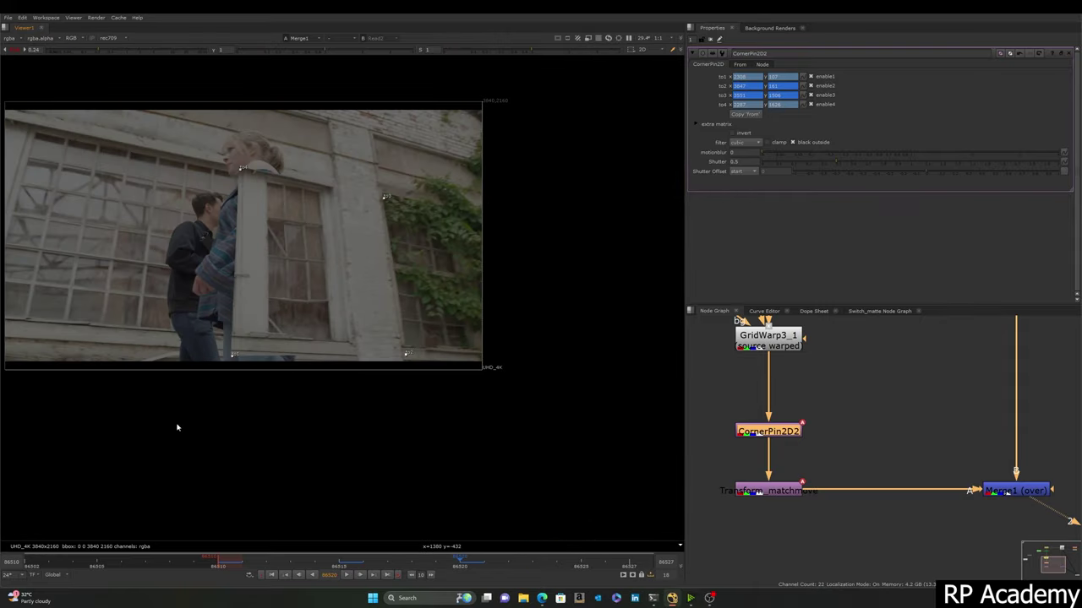
Step: Nudge the patch's two left corner pins, to1 and to4, to align the window frame and sill with the original plate
scroll(283, 139, "up", 8)
key("1")
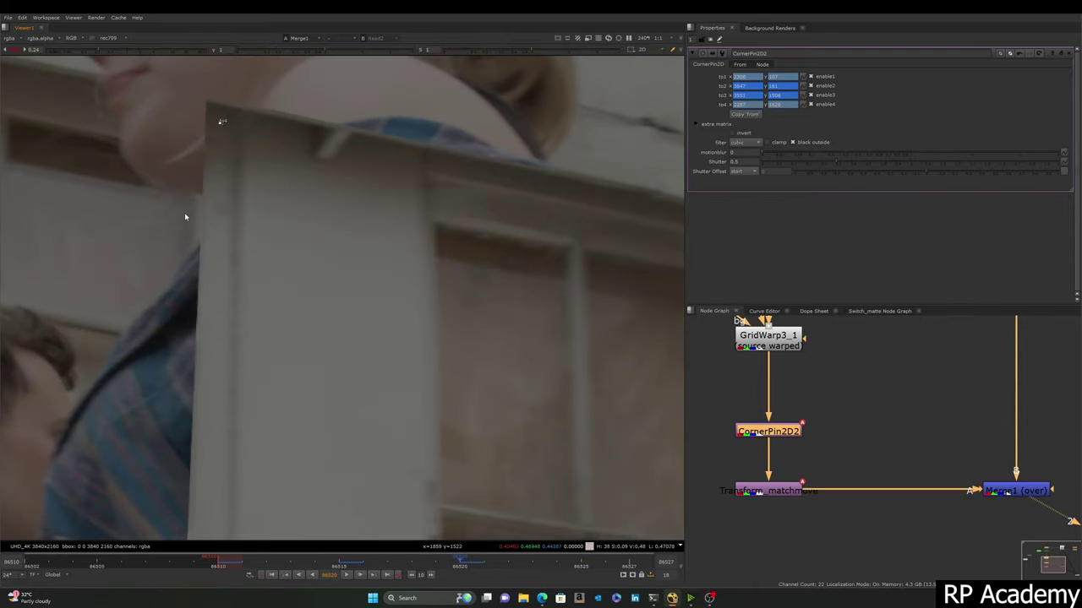
key("2")
scroll(185, 215, "down", 4)
middle_click_drag(278, 373, 280, 86)
key("1")
key("2")
middle_click_drag(271, 353, 279, 166)
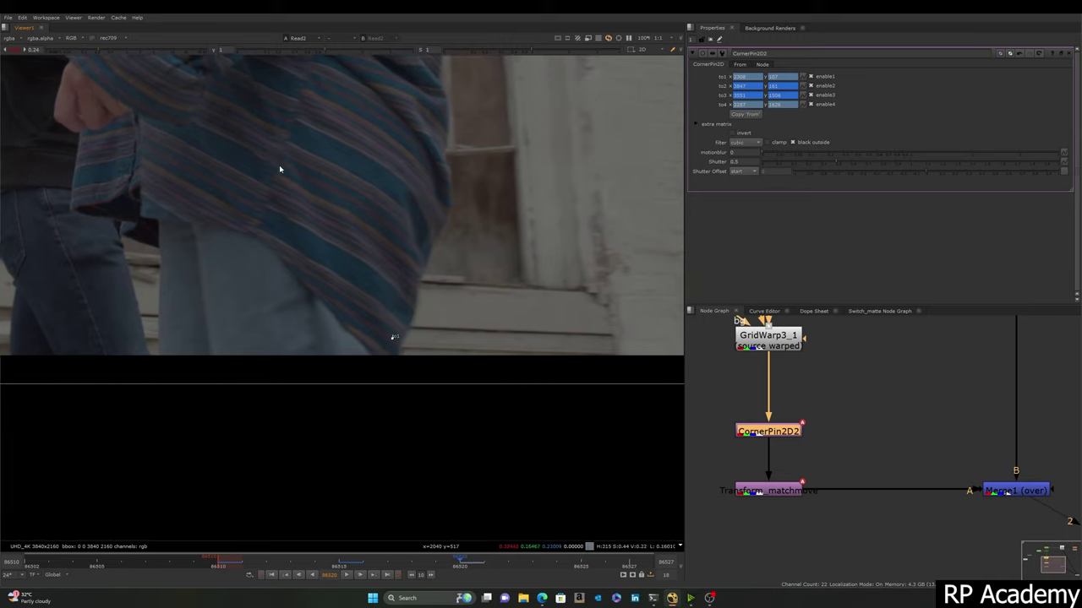
key("1")
scroll(415, 307, "up", 5)
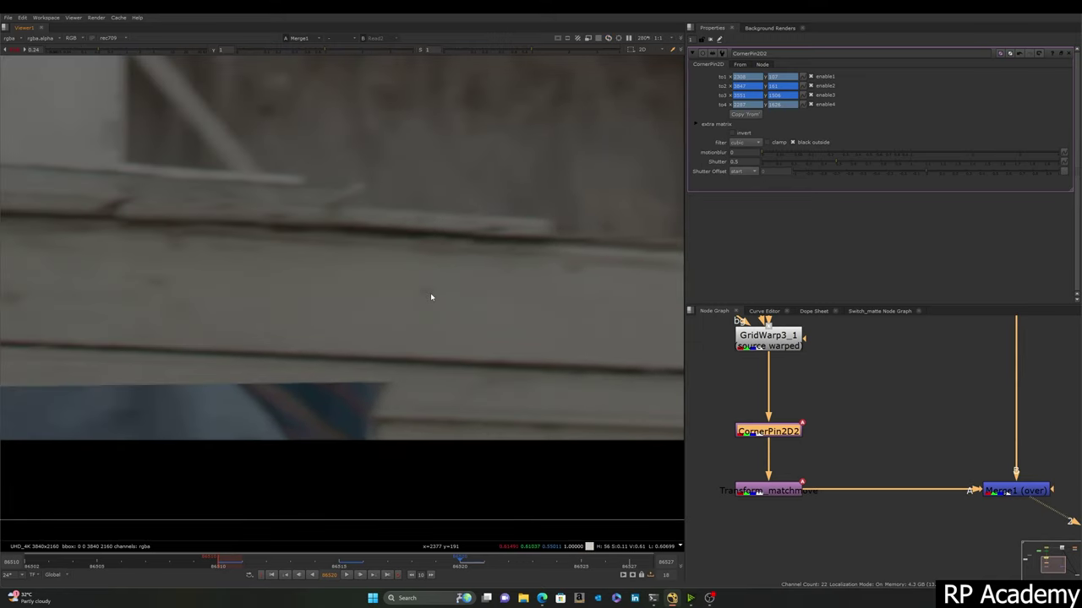
key("1")
key("2")
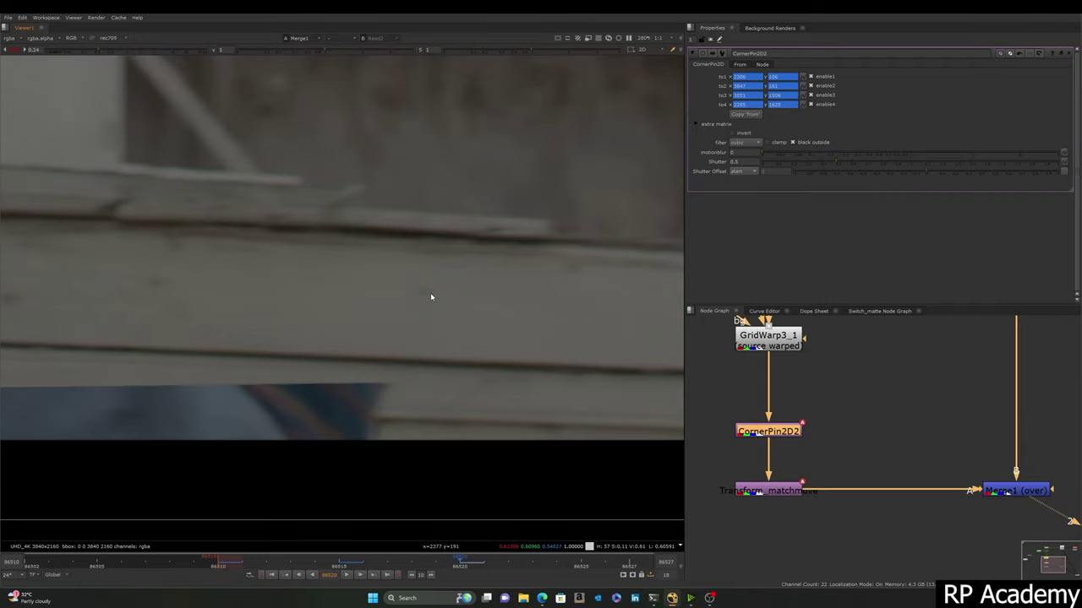
Step: Compare the corner-pinned window, including its top frame, with the original plate at the current frame
scroll(430, 296, "down", 7)
key("1")
key("2")
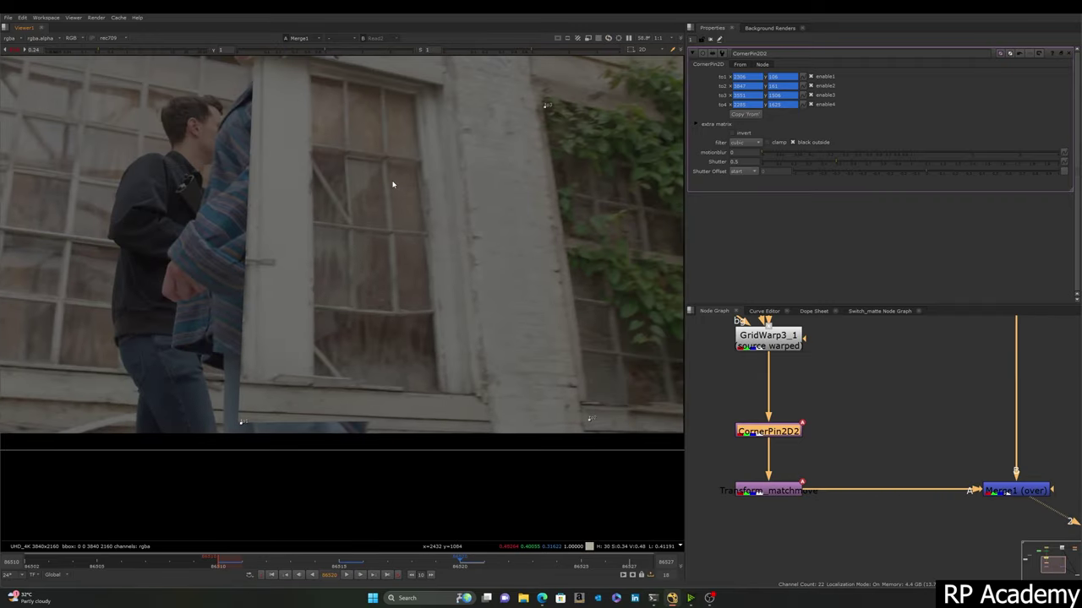
scroll(391, 207, "down", 3)
scroll(400, 161, "up", 7)
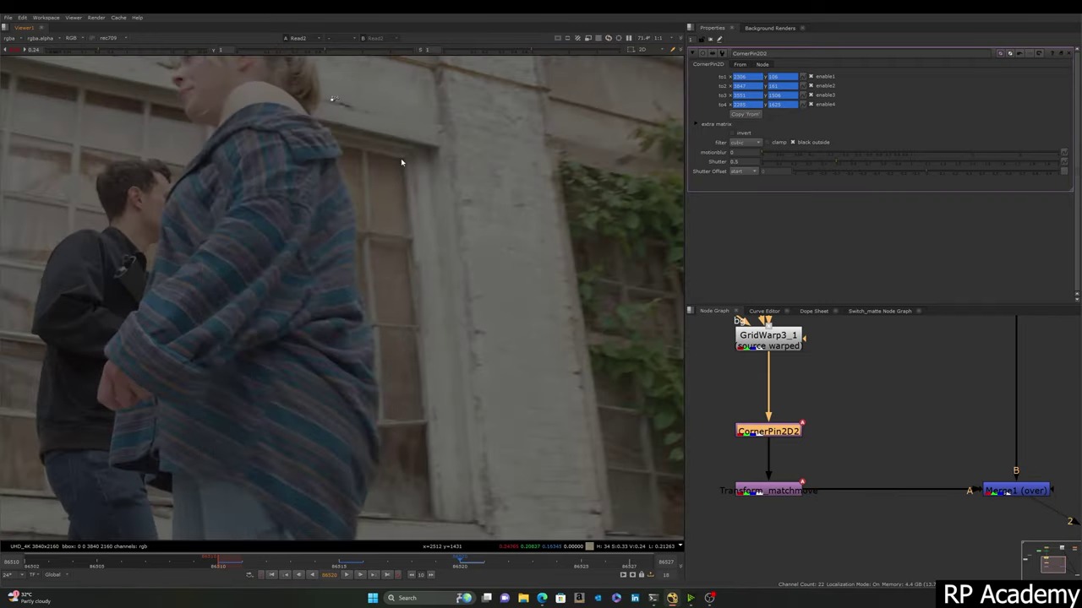
key("1")
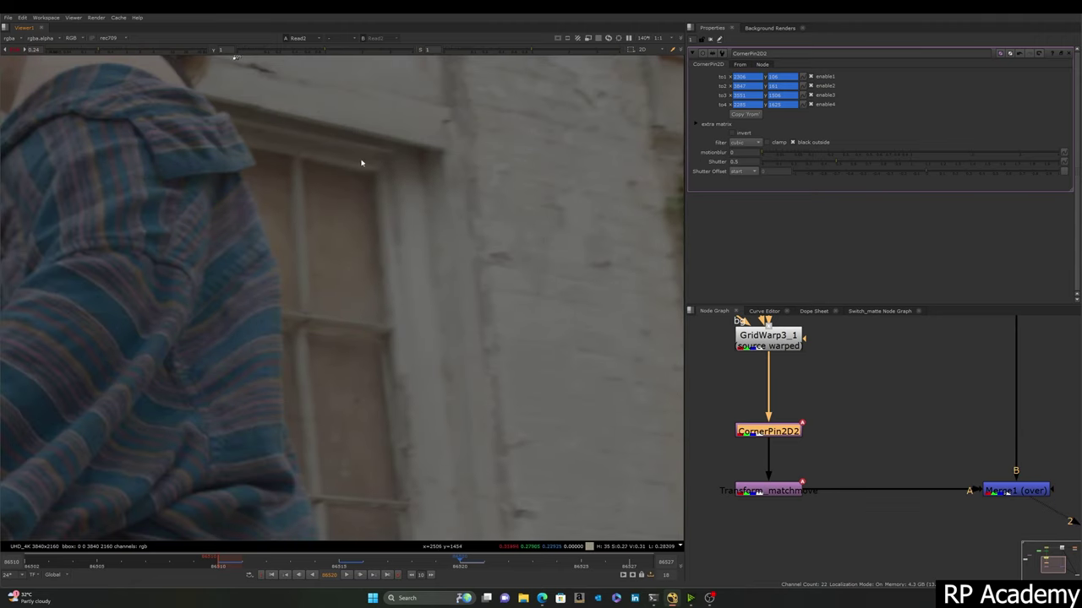
key("2")
scroll(377, 149, "down", 4)
Step: Open GridWarp3_1, select the destination grid points along the window's top frame and nudge them to match the original plate
double_click(769, 337)
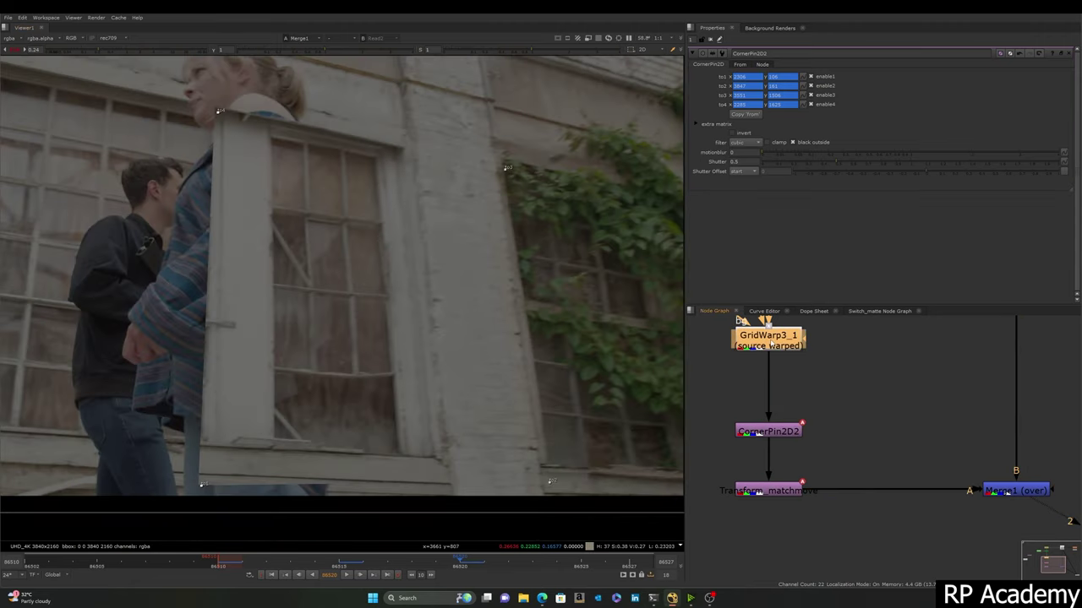
scroll(393, 194, "up", 3)
middle_click_drag(390, 206, 412, 288)
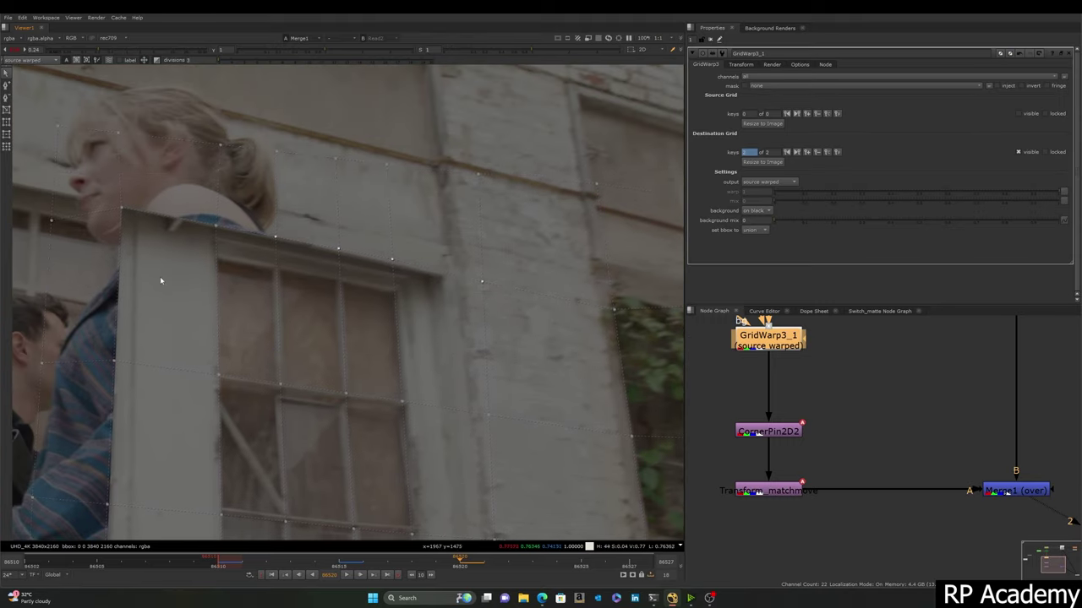
left_click_drag(163, 285, 534, 215)
key("1")
scroll(414, 260, "up", 4)
scroll(385, 308, "up", 2)
key("1")
key("2")
key("1")
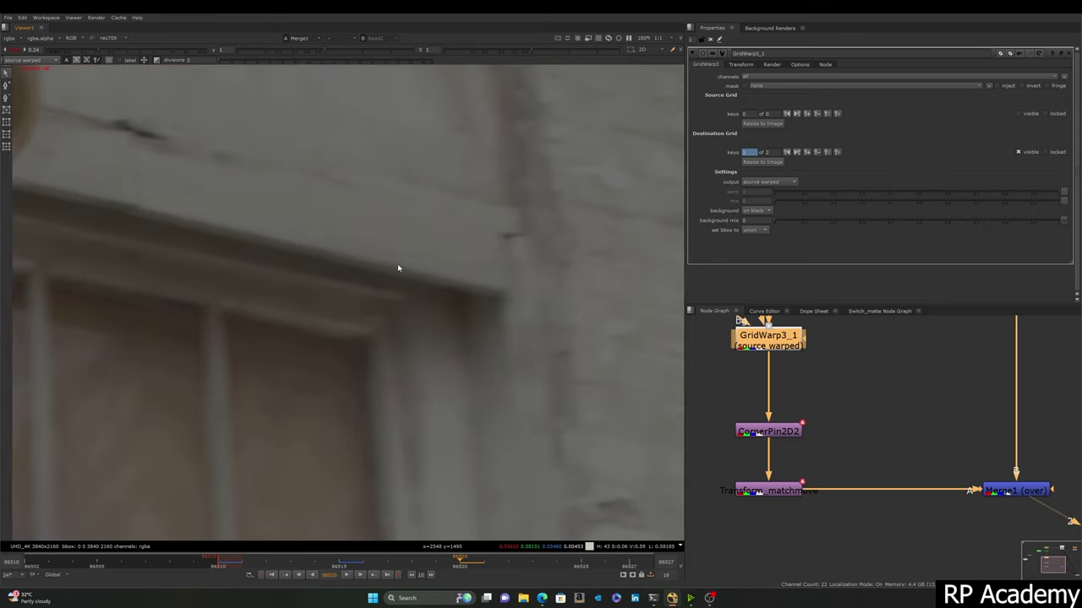
key("KP_8")
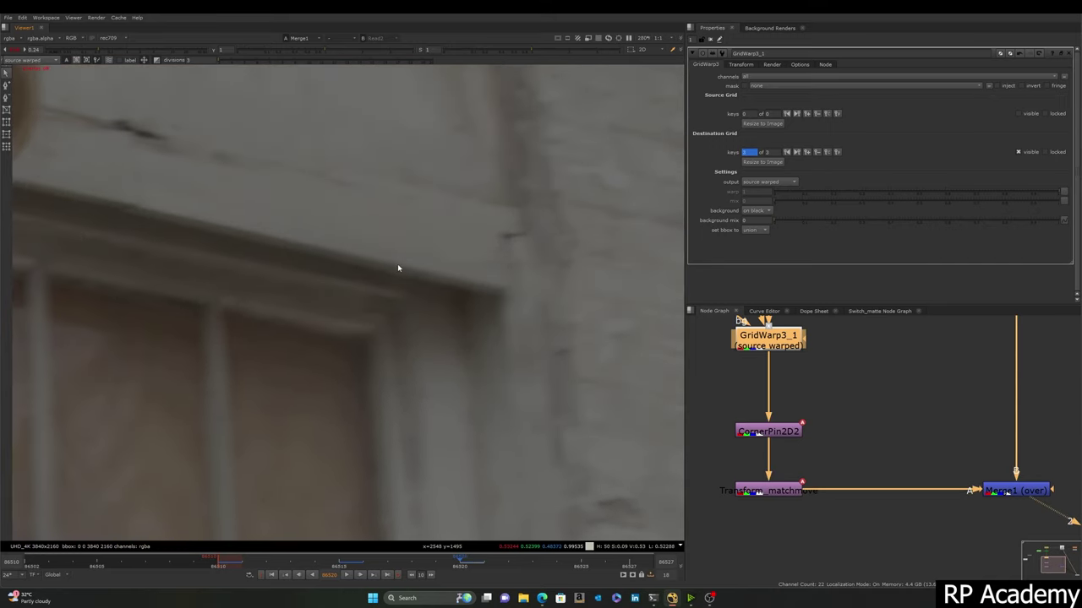
Step: Compare the window's top frame and upper panes in the merged result with the original plate
key("1")
key("2")
key("1")
key("2")
scroll(397, 268, "down", 5)
key("2")
key("1")
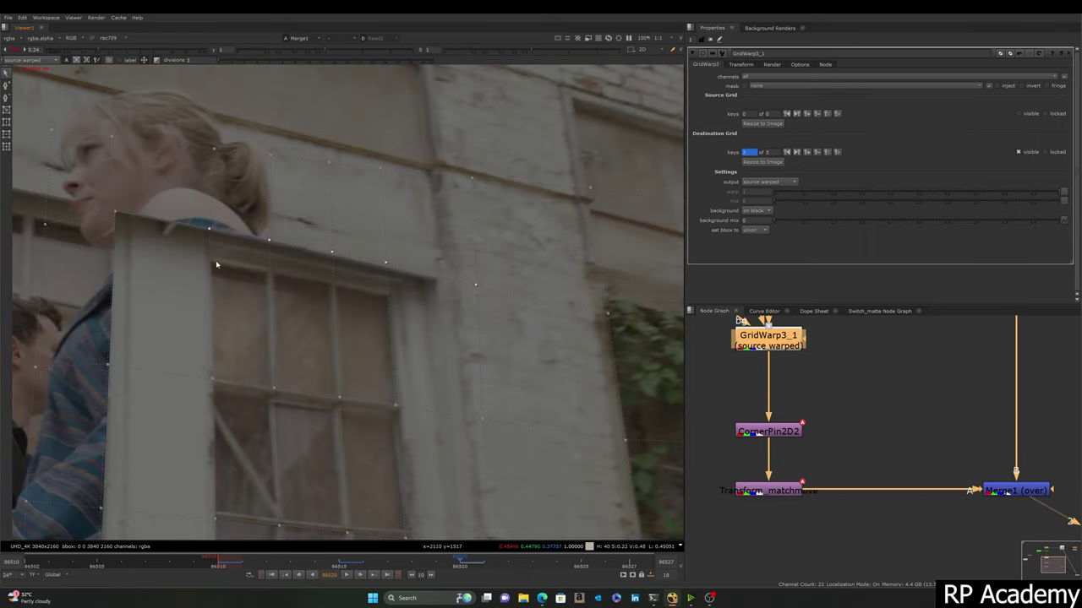
key("1")
middle_click_drag(346, 328, 342, 202)
key("2")
key("1")
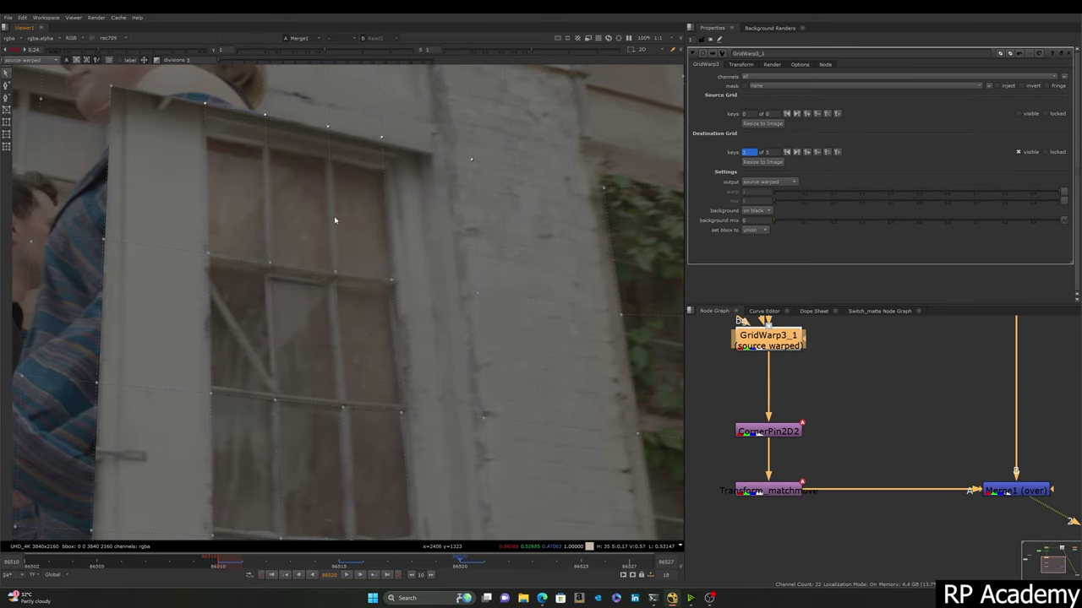
Step: Select the destination grid points along the upper crossbar and align that bar with the original plate
left_click_drag(187, 220, 490, 344)
key("q")
scroll(377, 256, "up", 5)
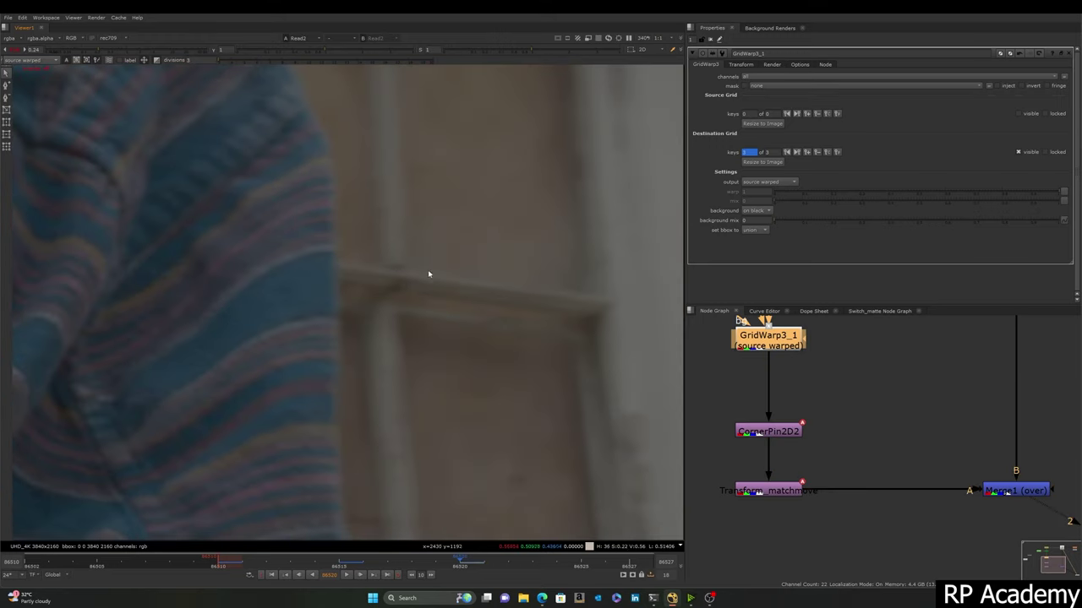
key("2")
key("1")
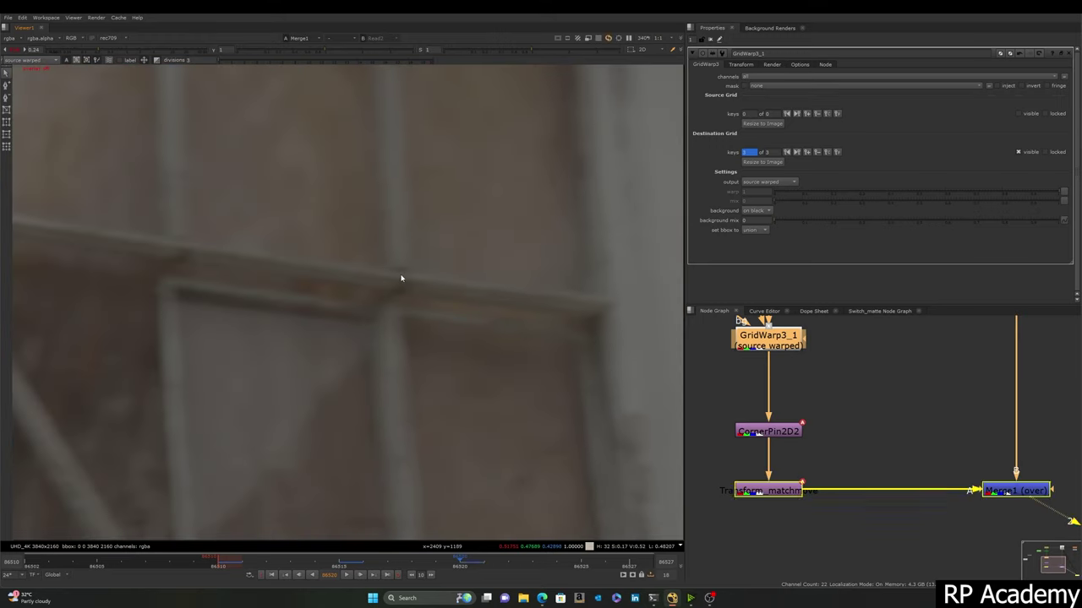
key("2")
key("1")
key("2")
key("1")
key("2")
key("1")
key("2")
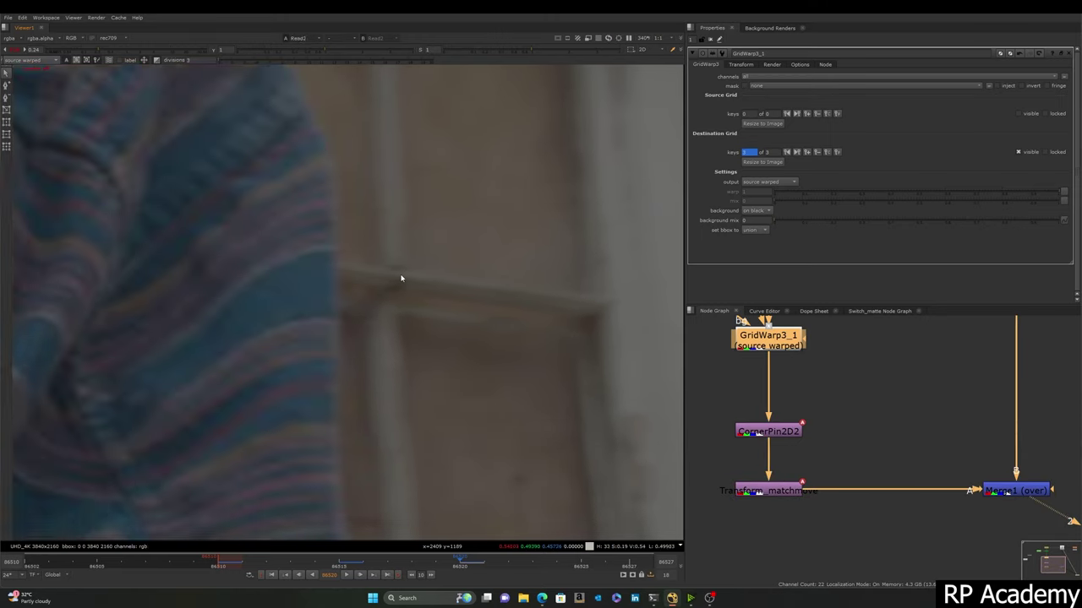
key("1")
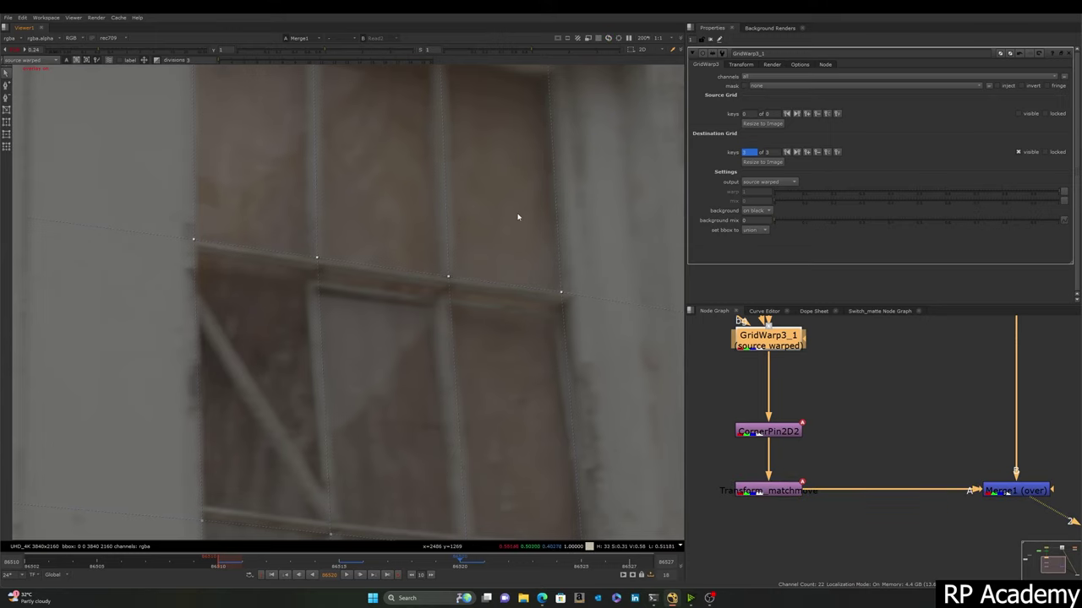
Step: Check the grid point at the right end of the upper crossbar for alignment with the original plate
key("q")
scroll(564, 297, "up", 3)
key("2")
key("1")
key("2")
key("1")
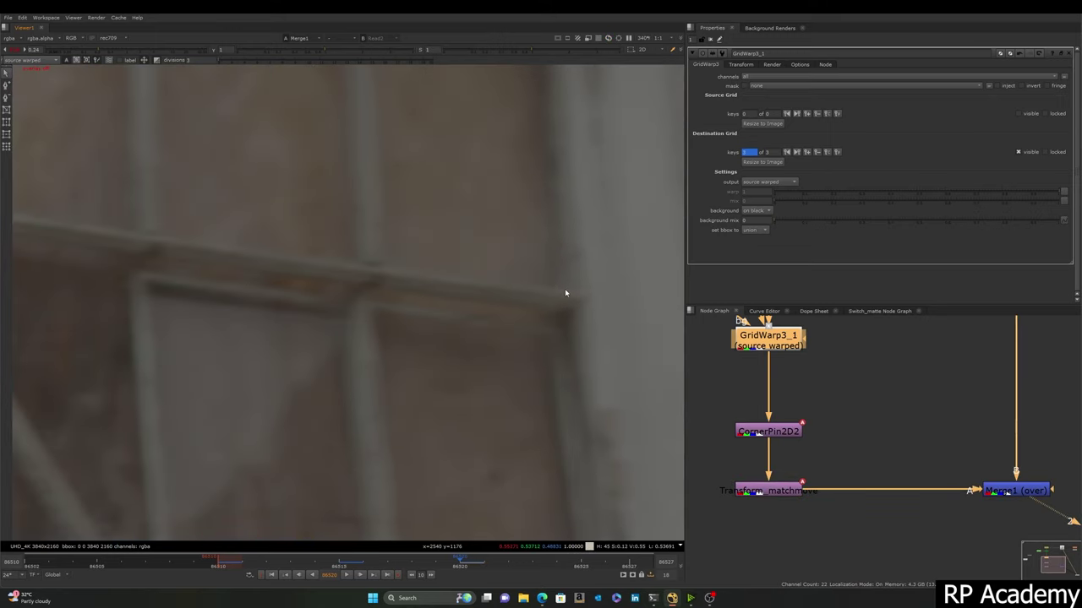
key("2")
key("1")
scroll(565, 293, "down", 5)
key("2")
key("1")
scroll(532, 302, "down", 3)
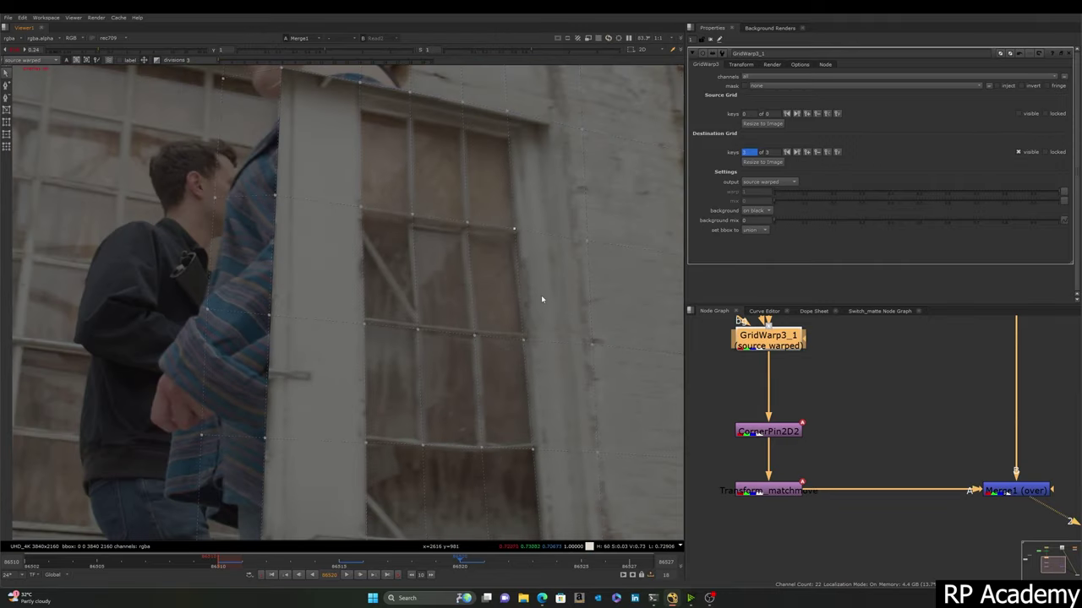
Step: Select the destination grid points along the middle crossbar and align that bar with the original plate
left_click_drag(541, 294, 342, 378)
key("2")
scroll(426, 332, "up", 9)
key("1")
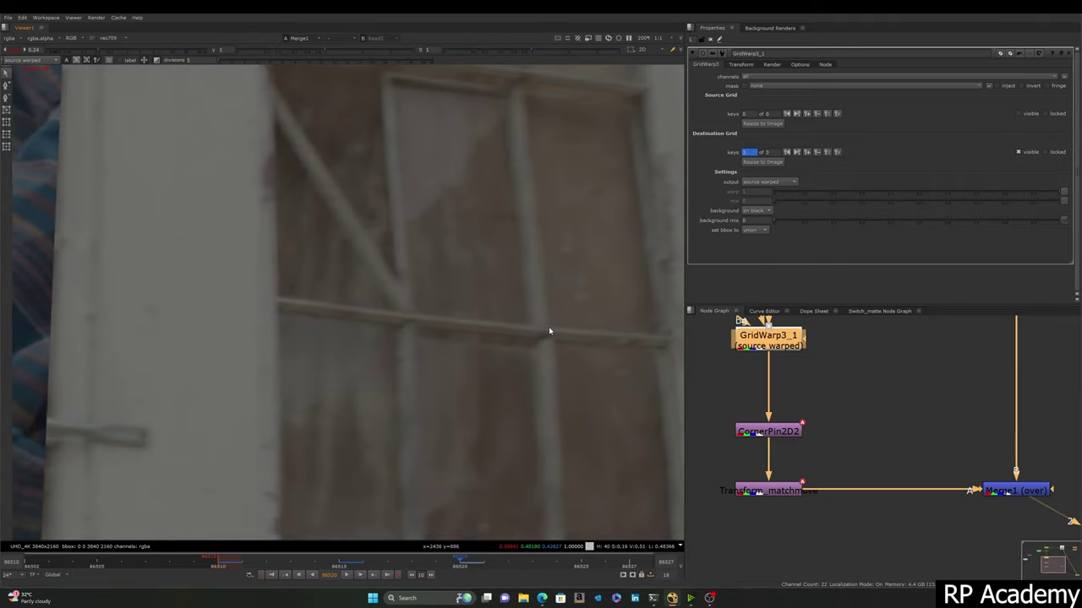
key("2")
key("1")
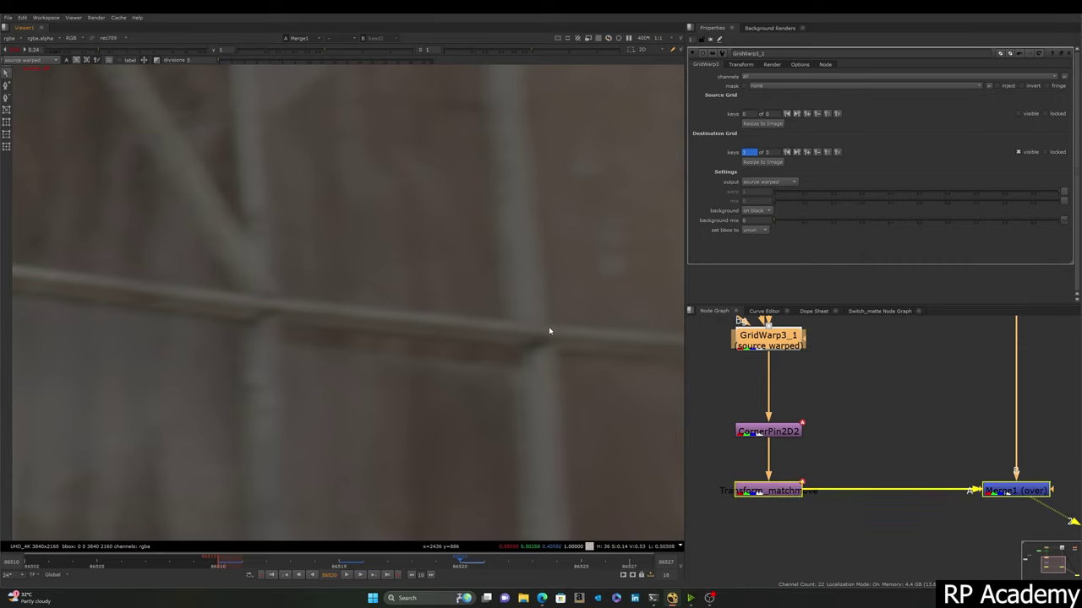
key("2")
key("1")
key("2")
key("1")
key("2")
key("1")
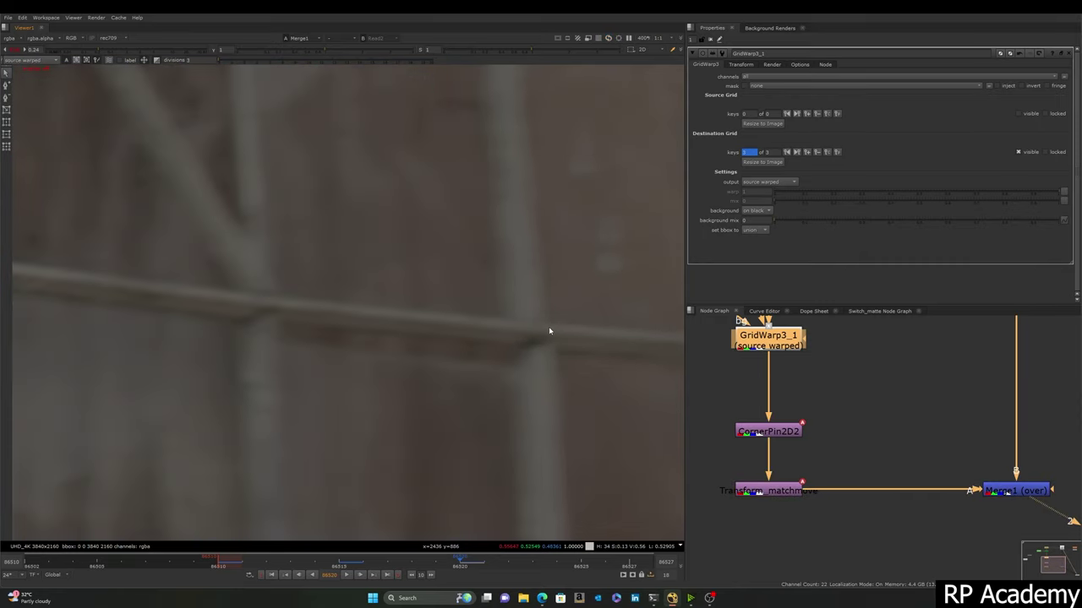
key("2")
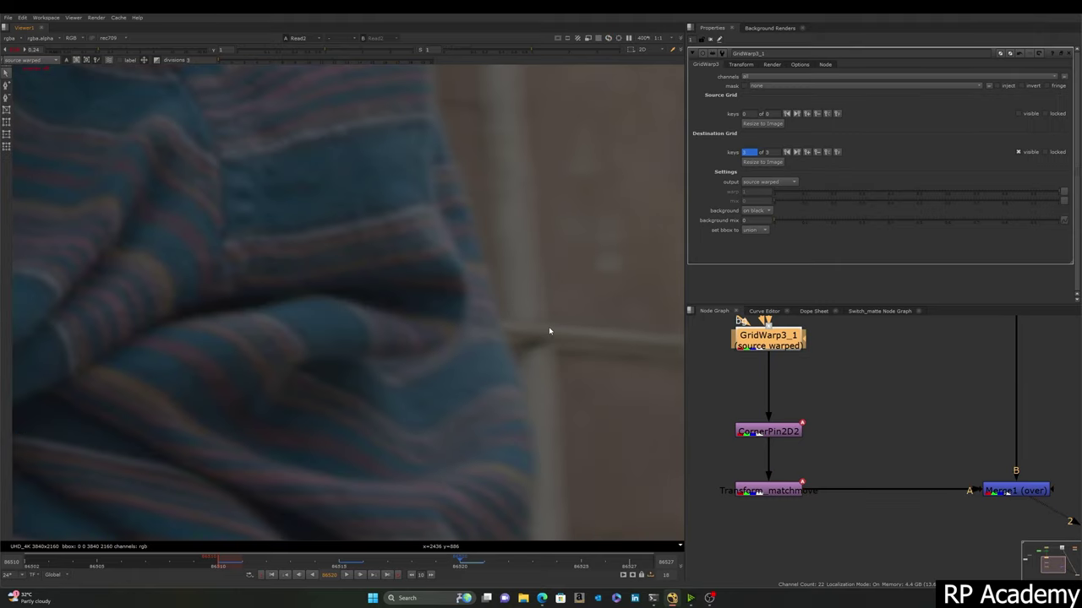
key("1")
Step: Compare the right end of the window's middle crossbar in the merged result with the original plate
scroll(550, 329, "down", 5)
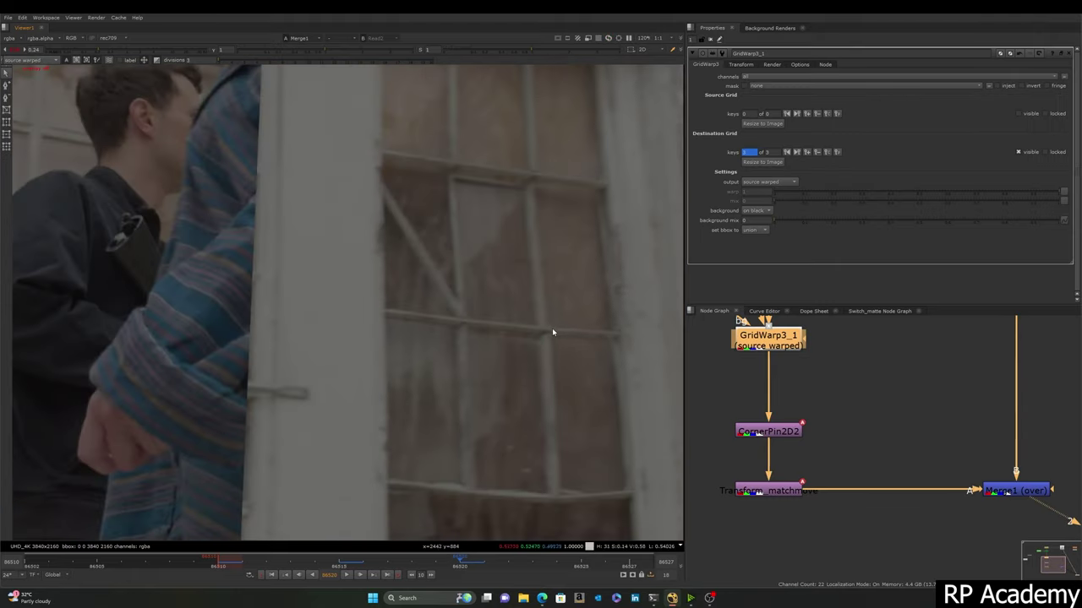
scroll(398, 298, "up", 8)
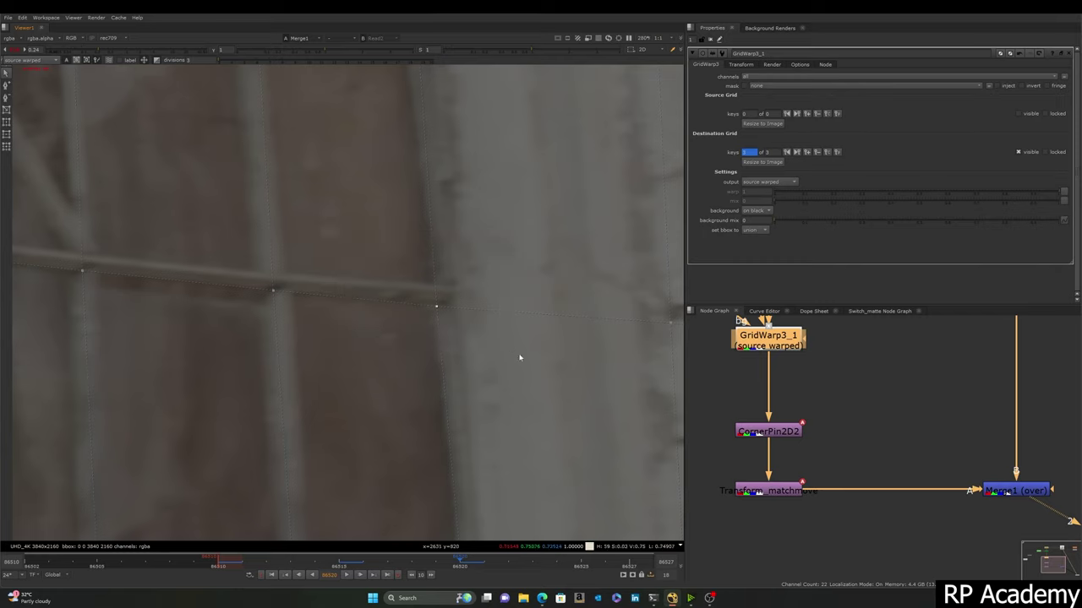
key("2")
key("1")
scroll(439, 301, "up", 5)
key("2")
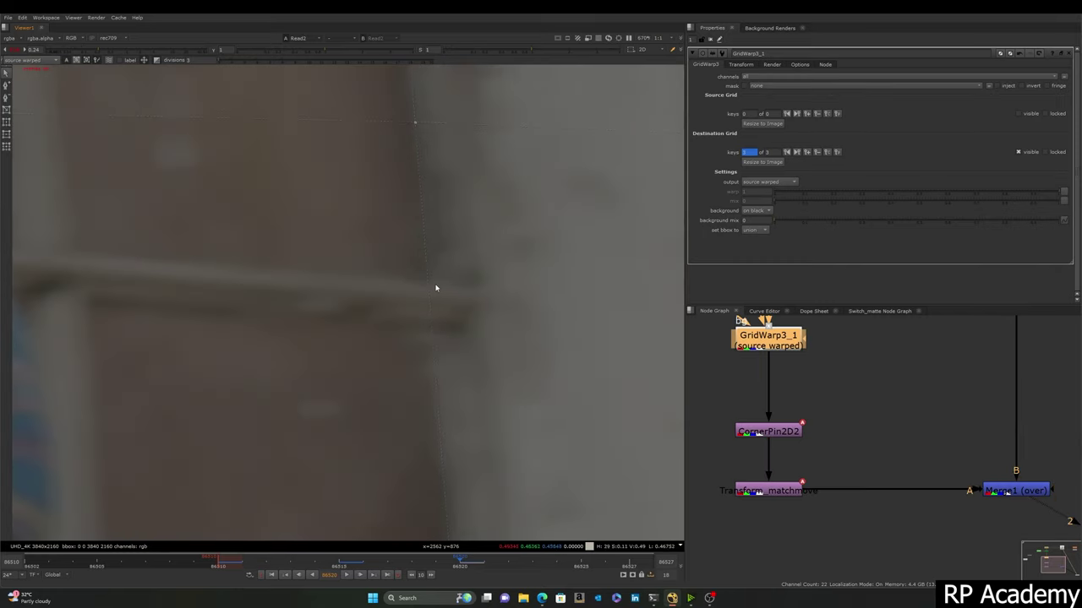
key("1")
key("2")
key("1")
key("2")
key("1")
key("2")
key("1")
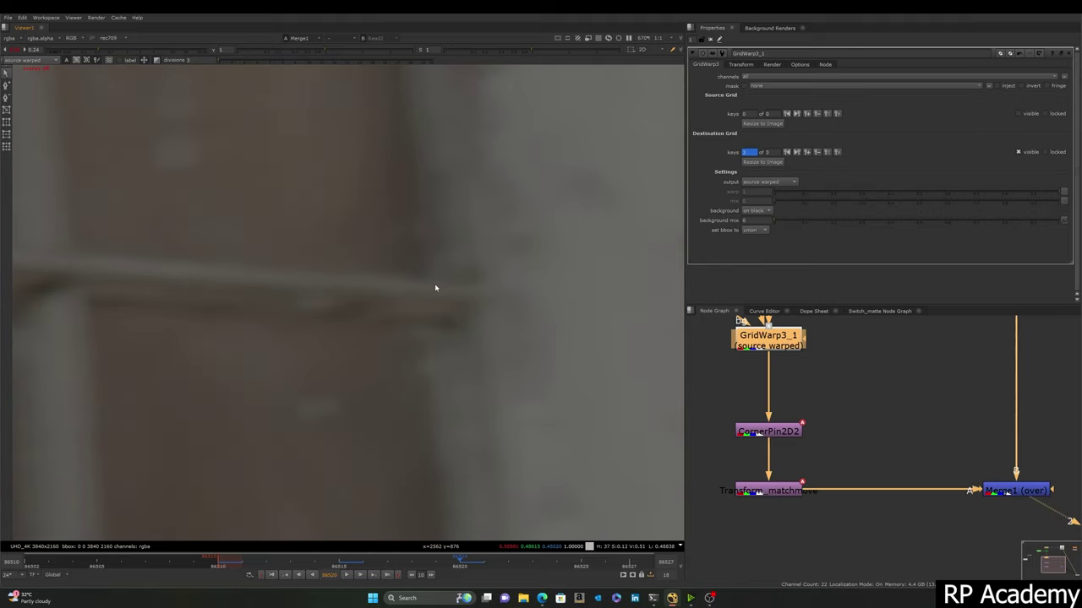
key("2")
key("1")
key("2")
key("1")
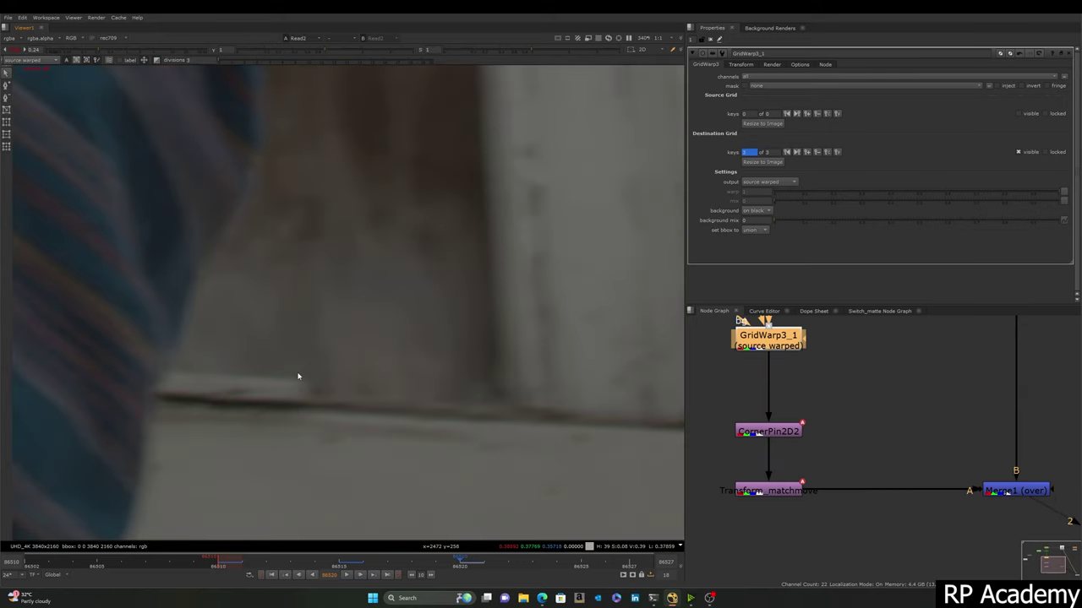
Step: Compare the windowsill and the lower corner of the window opening in the merged result with the original plate
key("2")
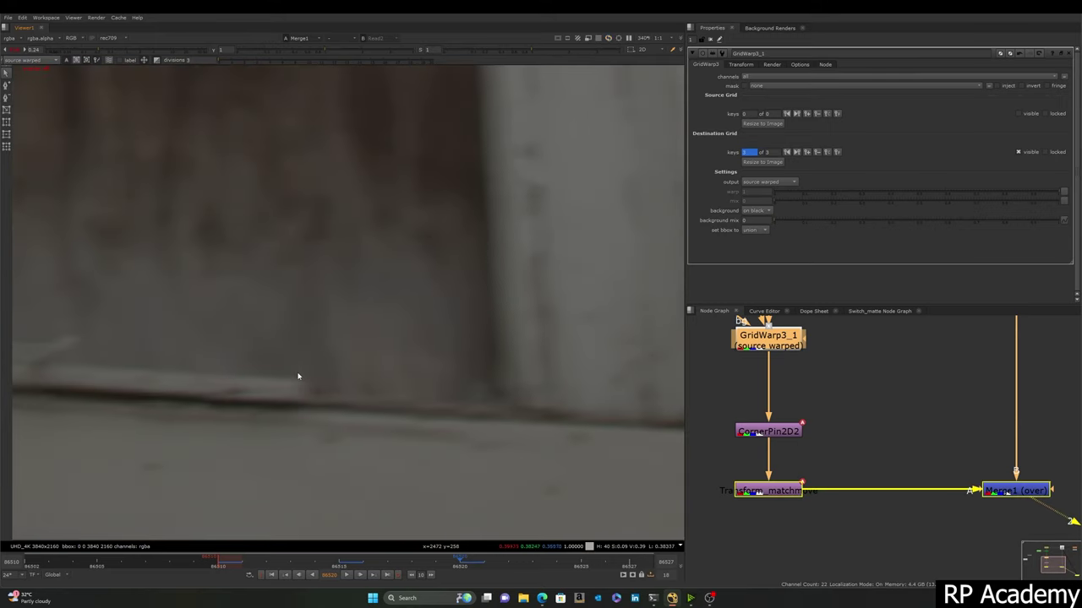
key("2")
key("1")
key("2")
key("1")
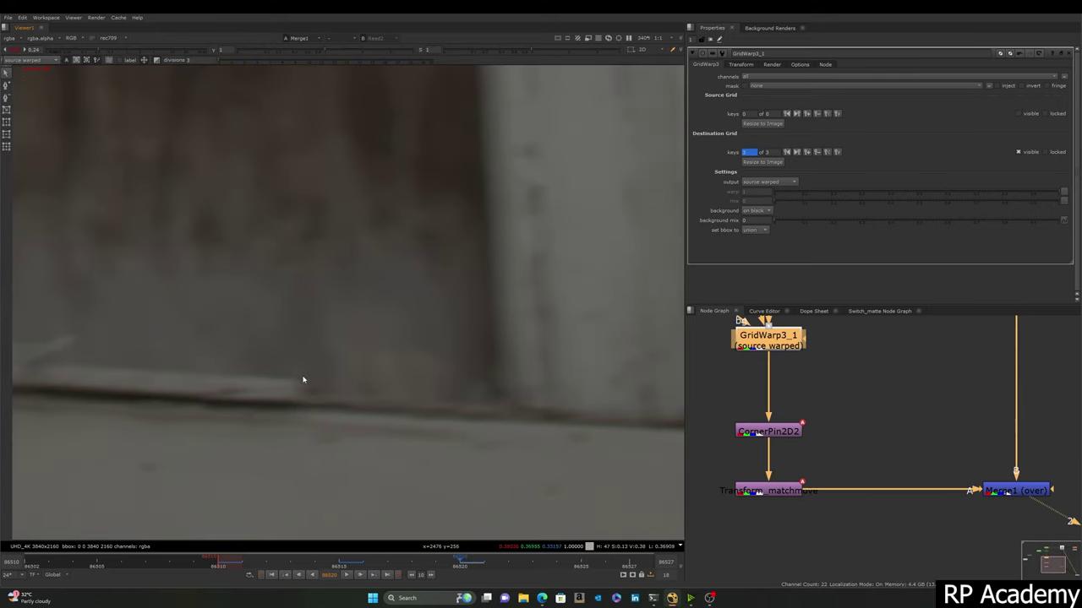
scroll(303, 394, "down", 3)
scroll(300, 394, "down", 2)
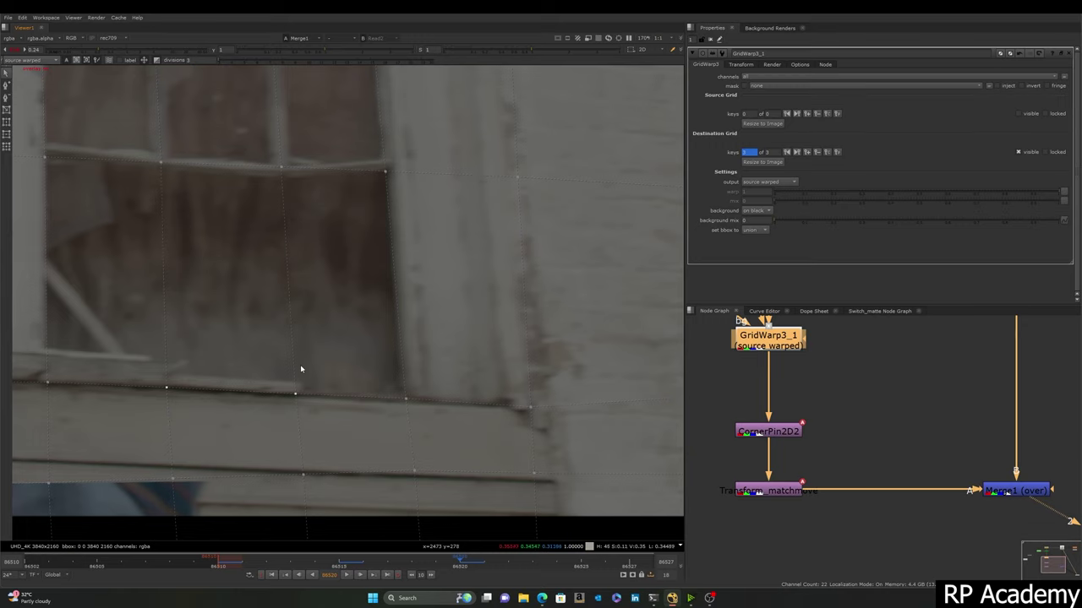
Step: Compare the lower panes and the side frame of the window in the merged result with the original plate
key("2")
key("1")
key("2")
middle_click_drag(319, 250, 322, 323)
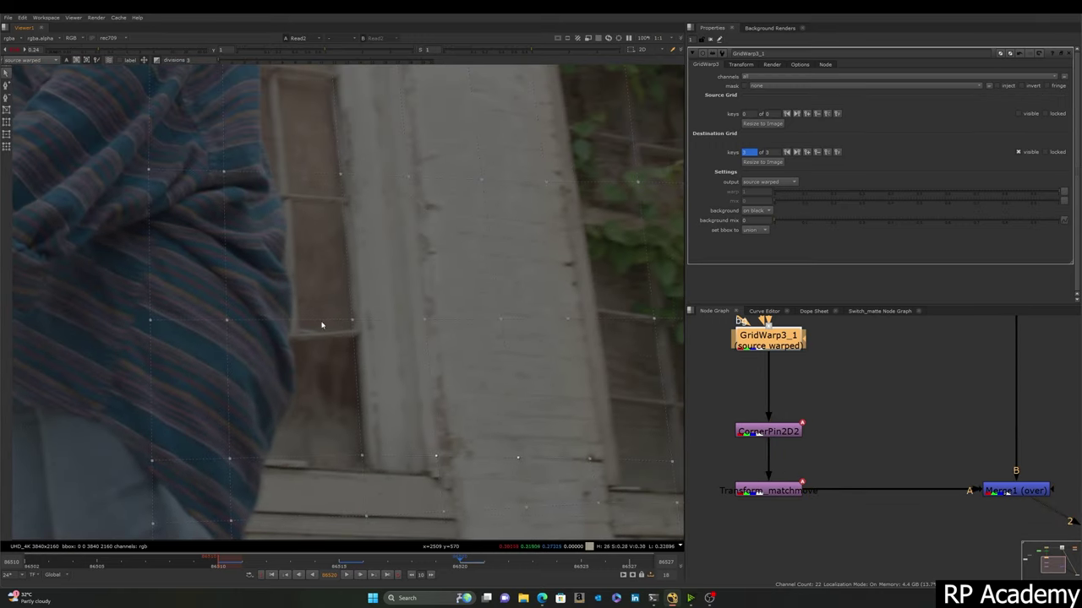
key("1")
key("2")
key("1")
key("2")
scroll(334, 445, "down", 3)
key("1")
scroll(336, 450, "up", 2)
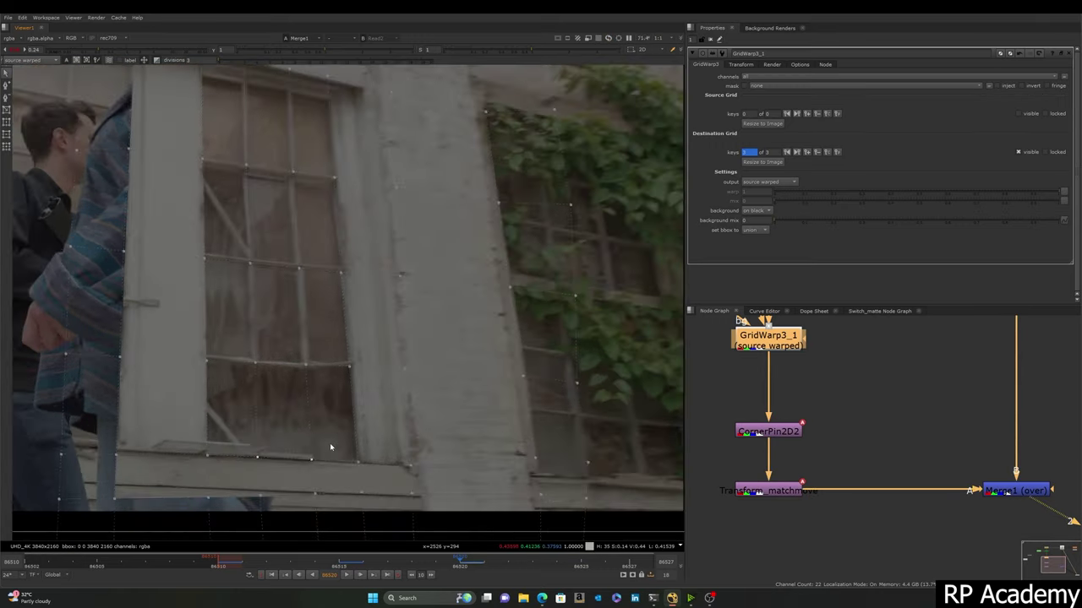
Step: Go to frame 86527 and bring the whole merged window patch into view
scroll(296, 193, "up", 1)
scroll(236, 125, "down", 2)
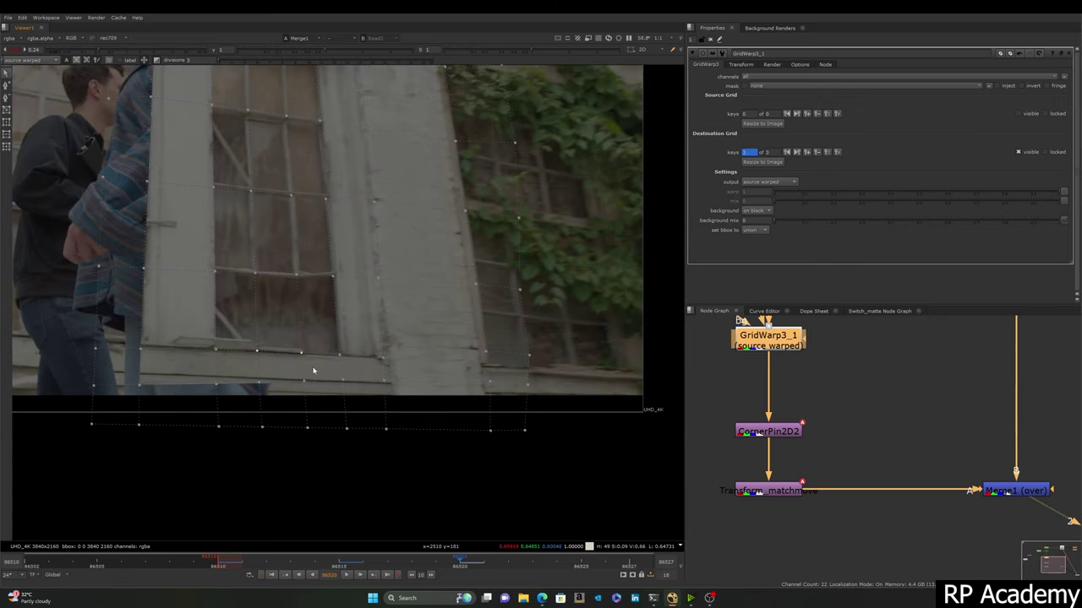
scroll(318, 363, "down", 2)
scroll(345, 319, "up", 4)
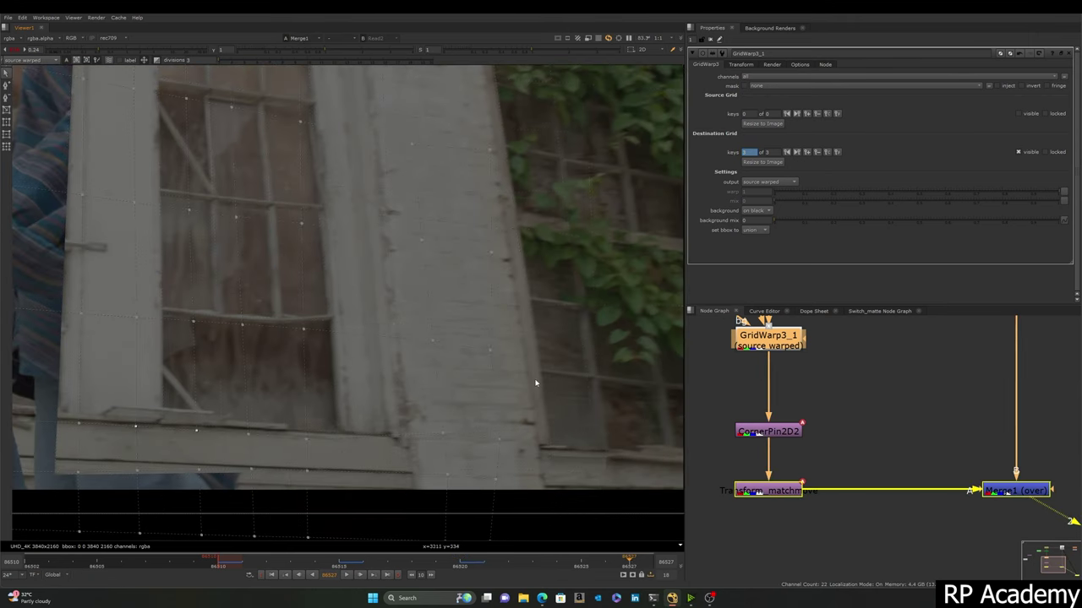
scroll(535, 379, "down", 3)
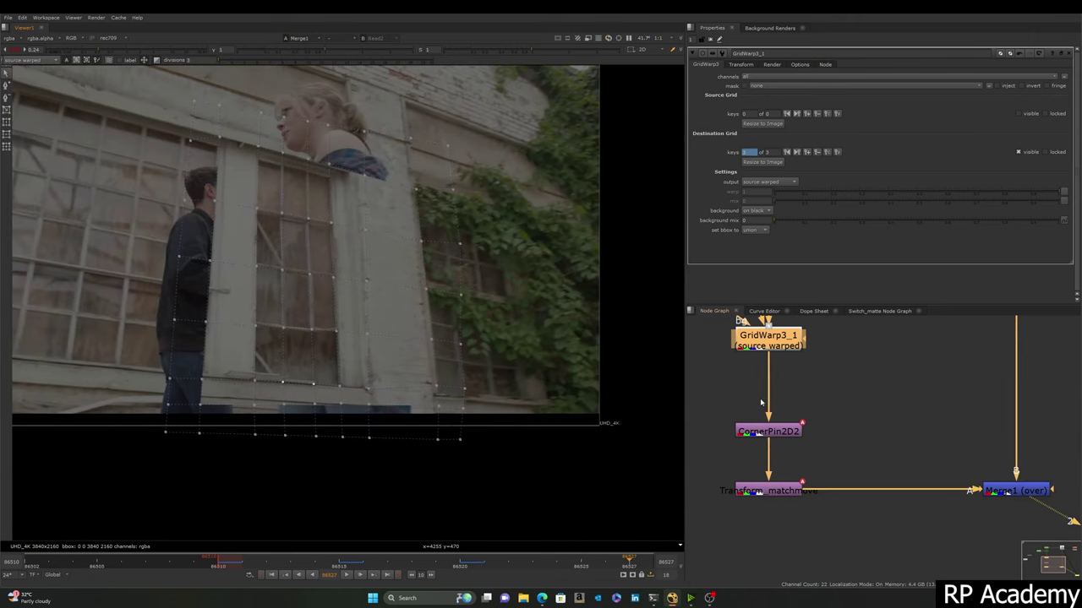
Step: Open the CornerPin2D2 properties and compare the patch at frame 86527 with the original plate
left_click(768, 431)
scroll(415, 251, "down", 1)
scroll(404, 230, "up", 4)
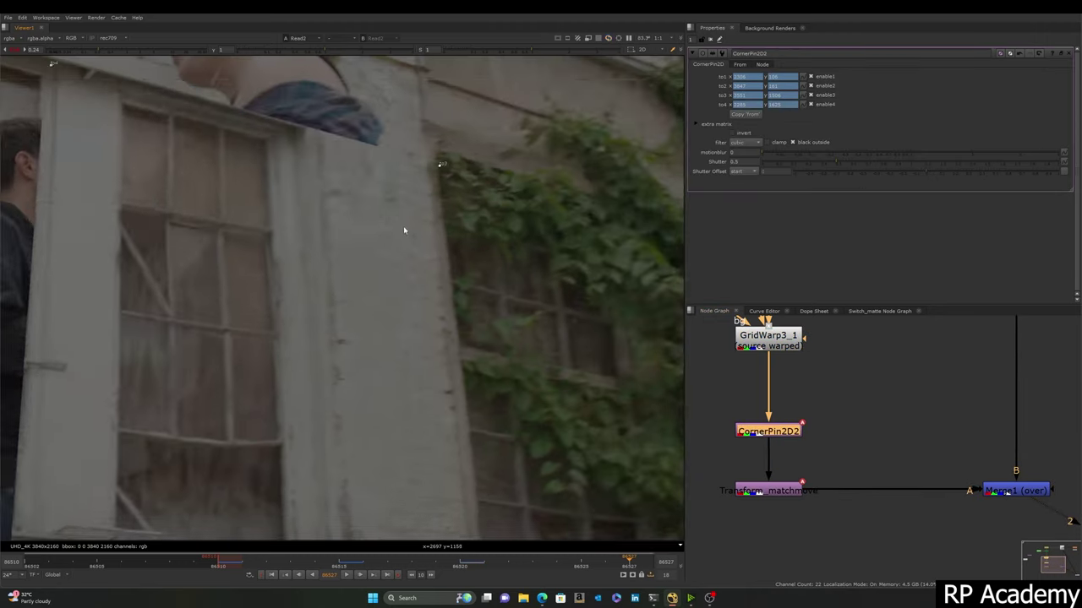
key("2")
scroll(437, 169, "up", 4)
scroll(423, 183, "down", 4)
key("1")
key("2")
scroll(448, 316, "down", 2)
scroll(404, 283, "up", 5)
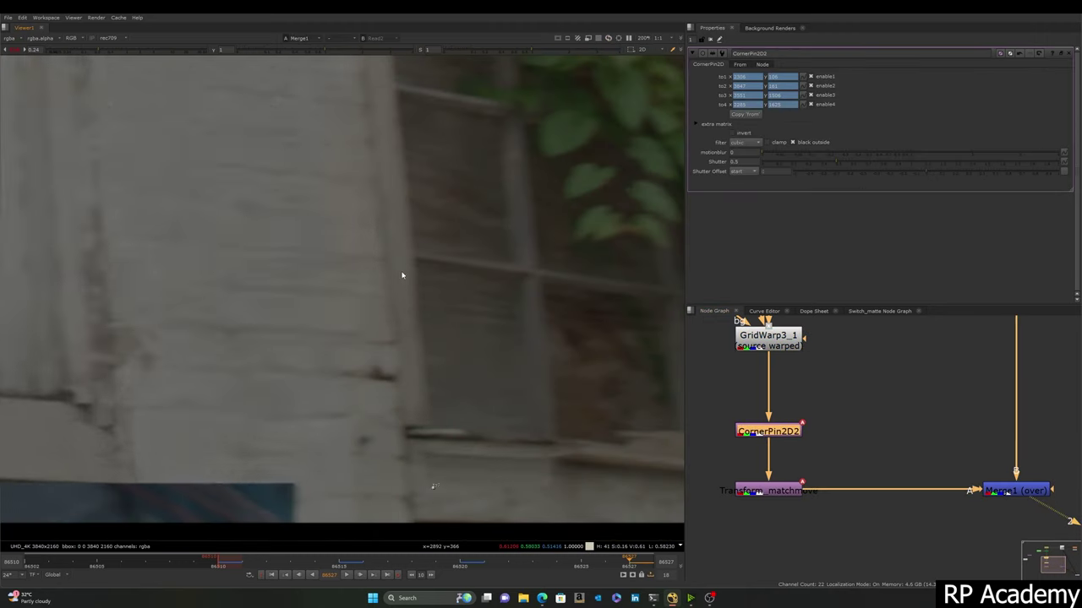
Step: Nudge the to2 corner pin to align the wall edge and ledge beside the ivy-covered window with the original plate
scroll(417, 358, "up", 3)
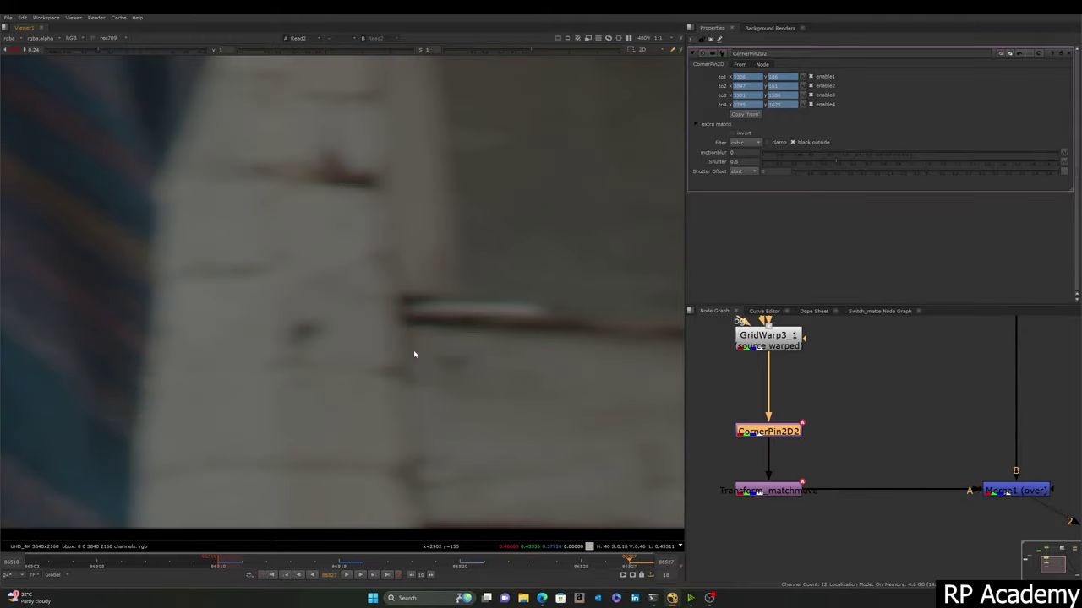
key("KP_8")
key("KP_8")
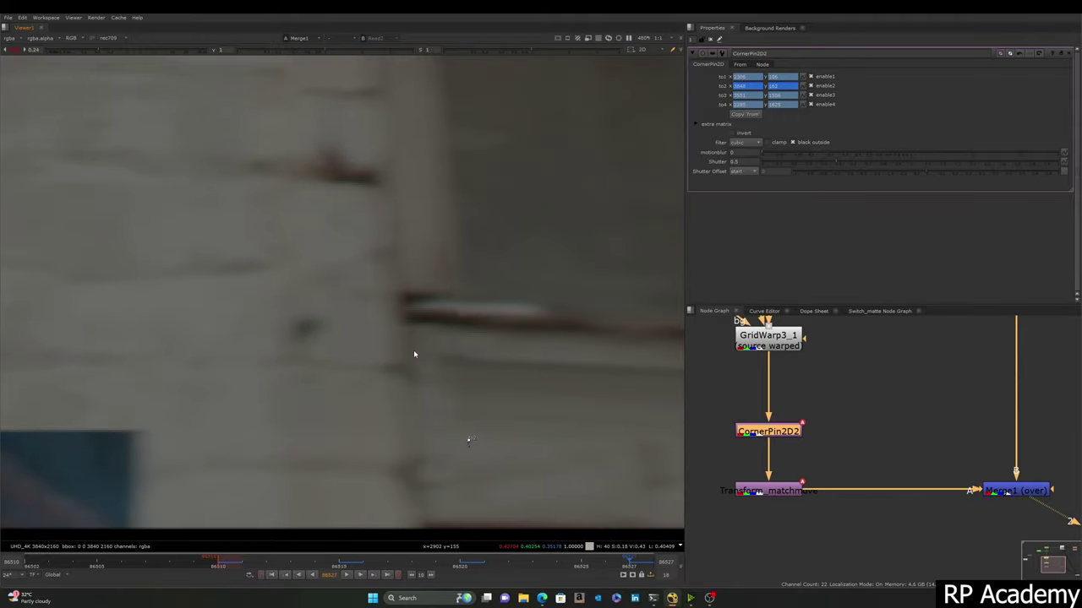
key("2")
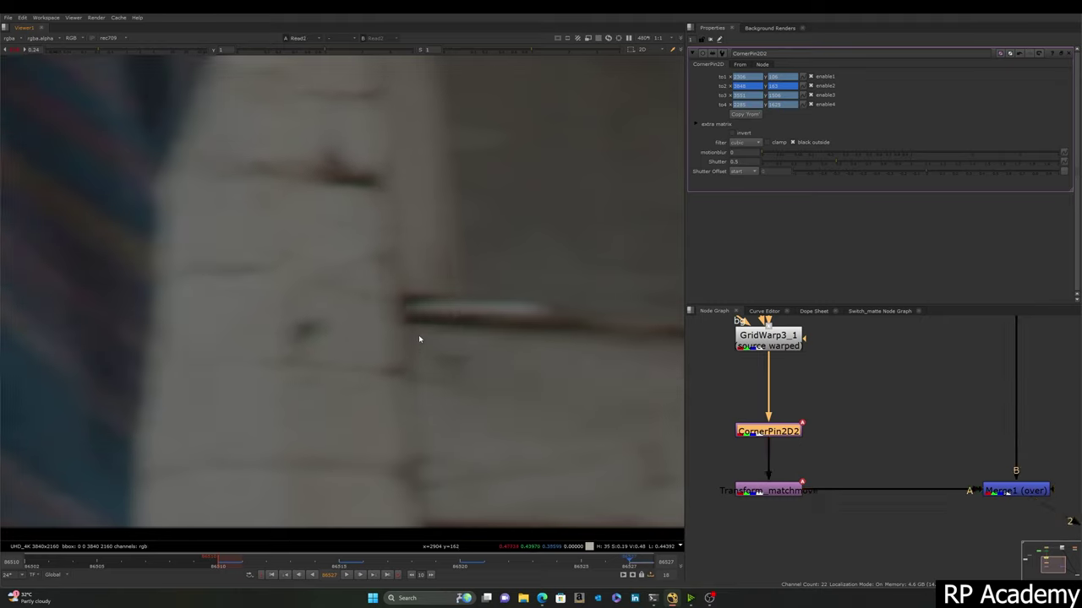
key("1")
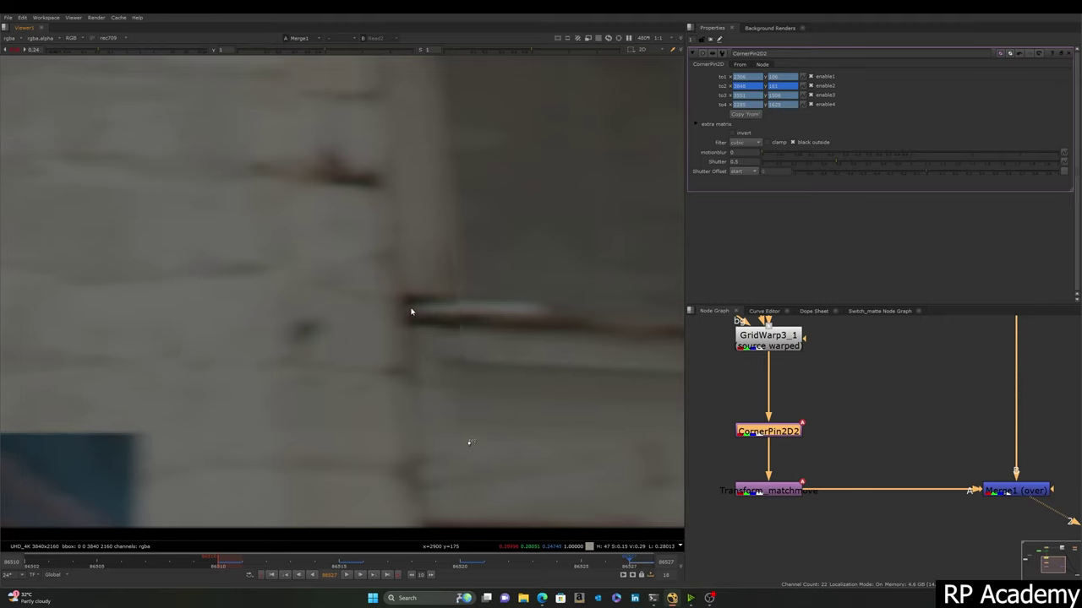
scroll(410, 312, "down", 10)
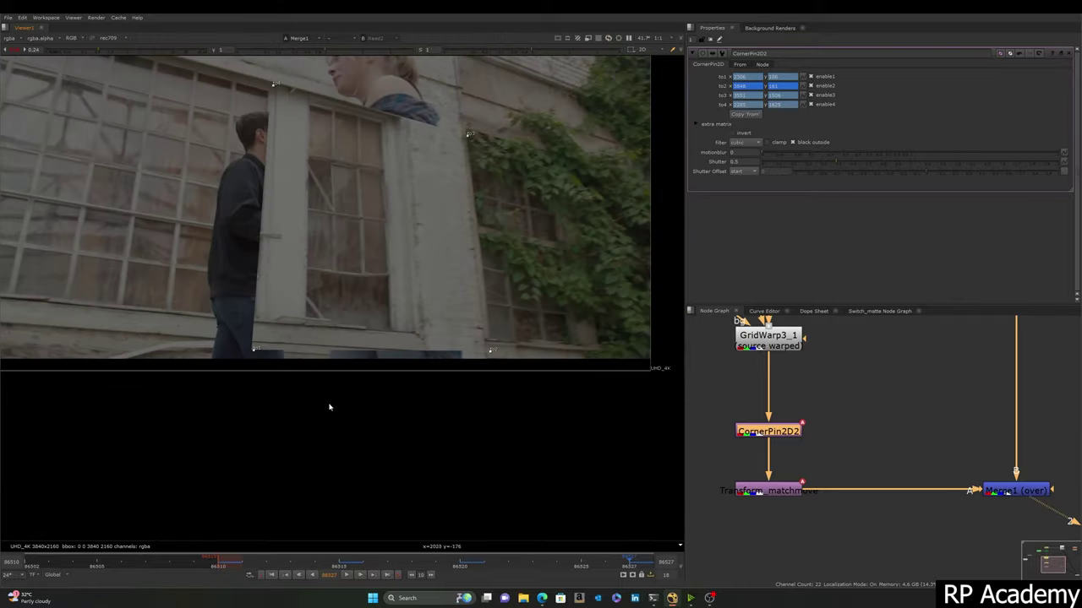
Step: Shift the to1 pin to x 2300 and the to4 pin to x 2279, matching the window post to the plate
key("2")
scroll(330, 106, "up", 7)
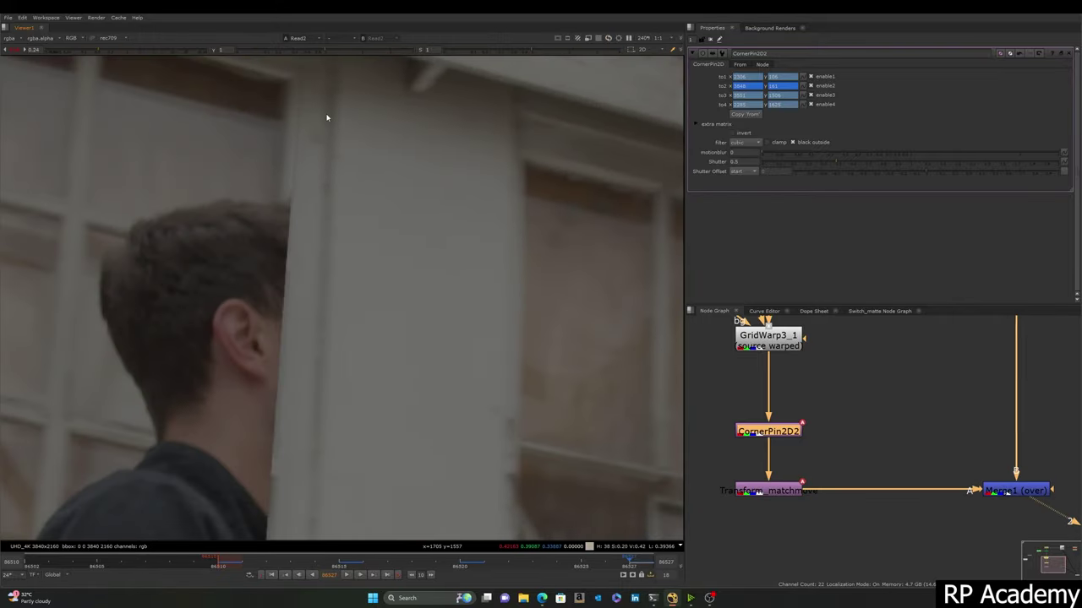
key("2")
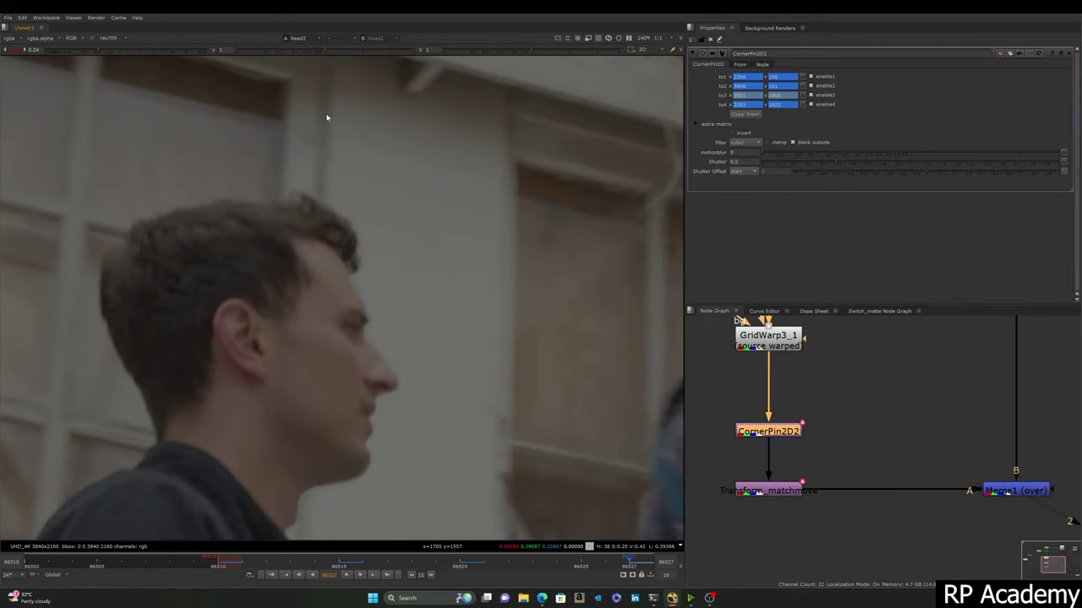
key("1")
key("2")
key("1")
key("2")
key("1")
Step: Nudge the to4 pin vertically to align the header beam and its small bracket with the original plate
middle_click_drag(330, 64, 313, 305)
scroll(313, 305, "up", 3)
key("2")
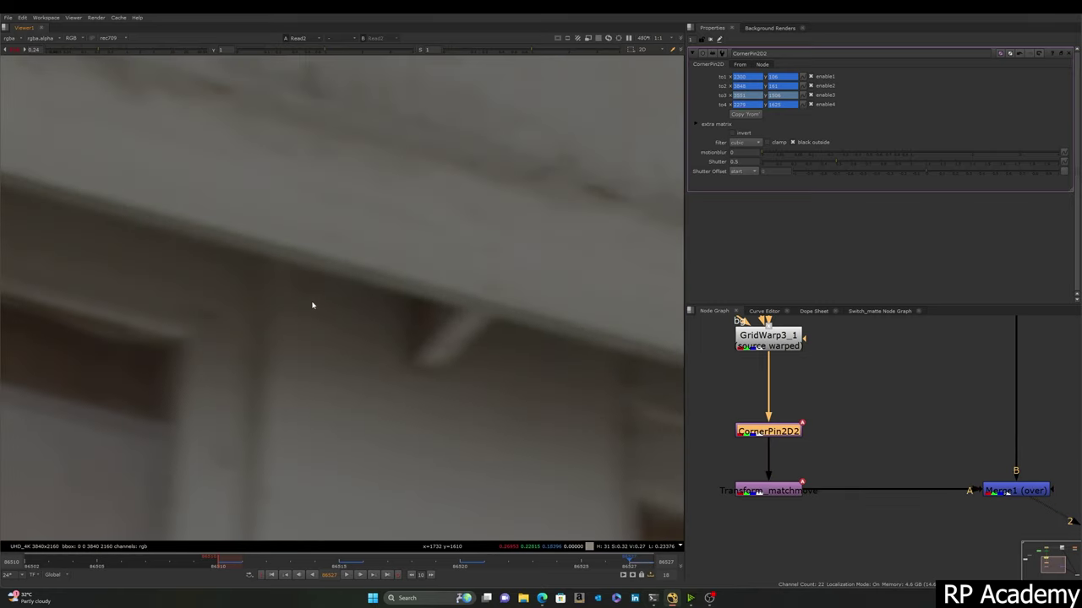
key("1")
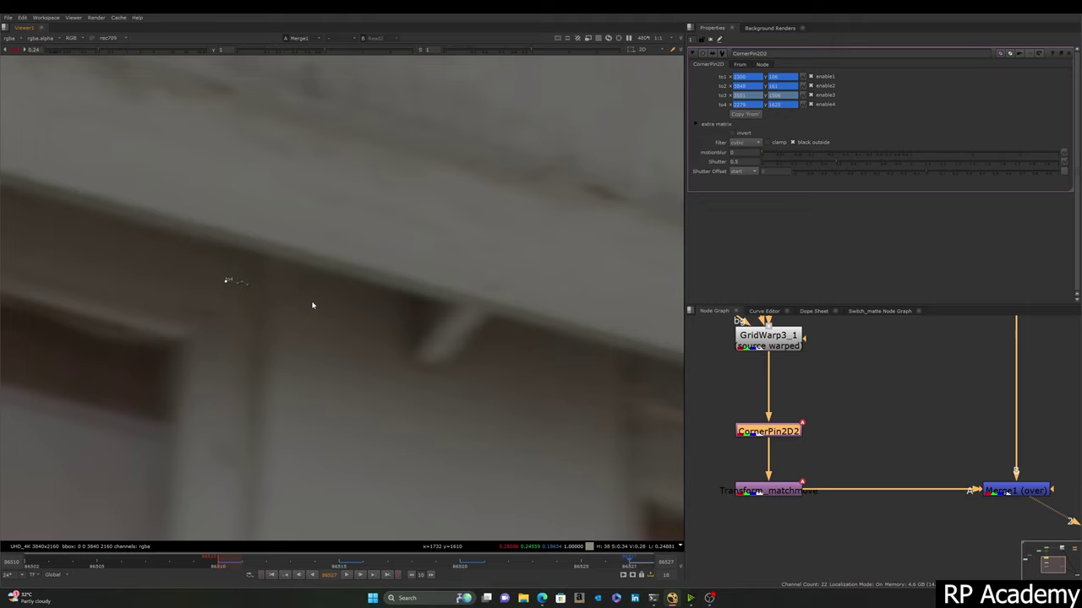
key("2")
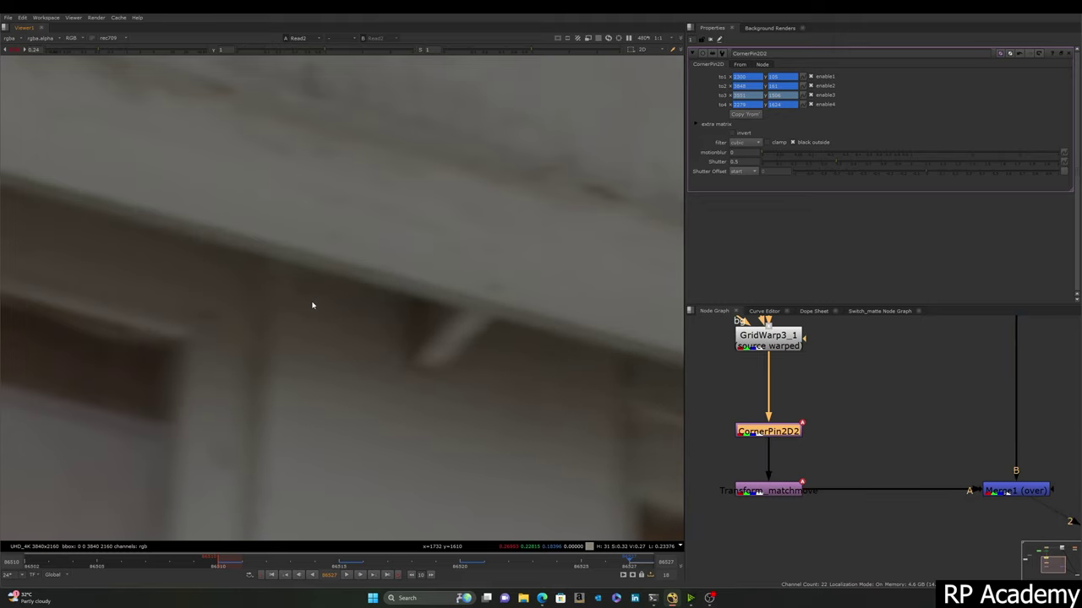
scroll(308, 303, "down", 8)
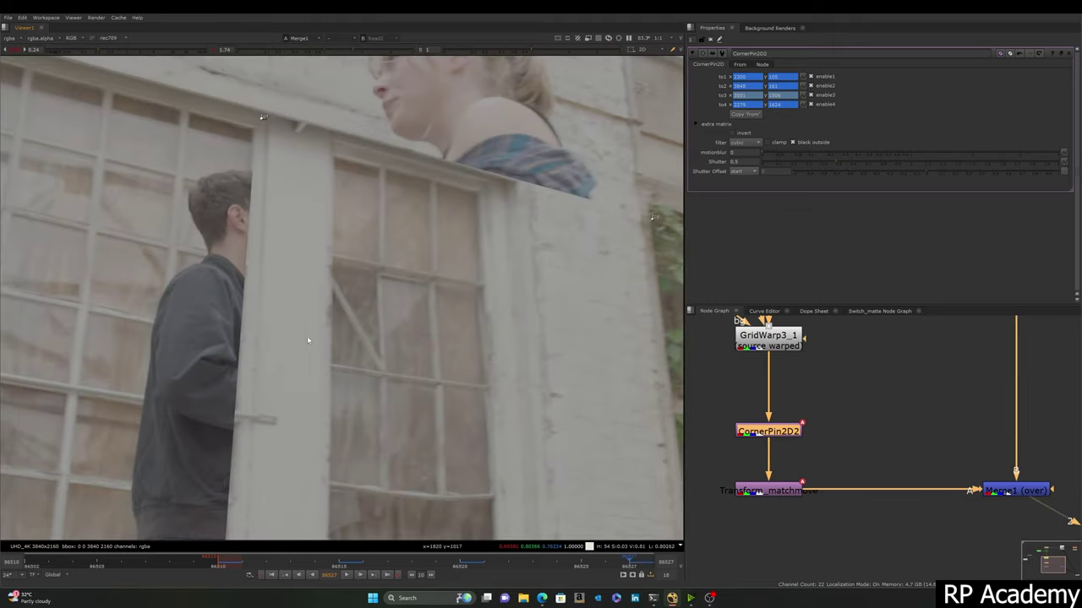
Step: Adjust the to1 pin vertically to align the siding boards below the windowsill with the original plate
middle_click_drag(307, 381, 330, 247)
key("2")
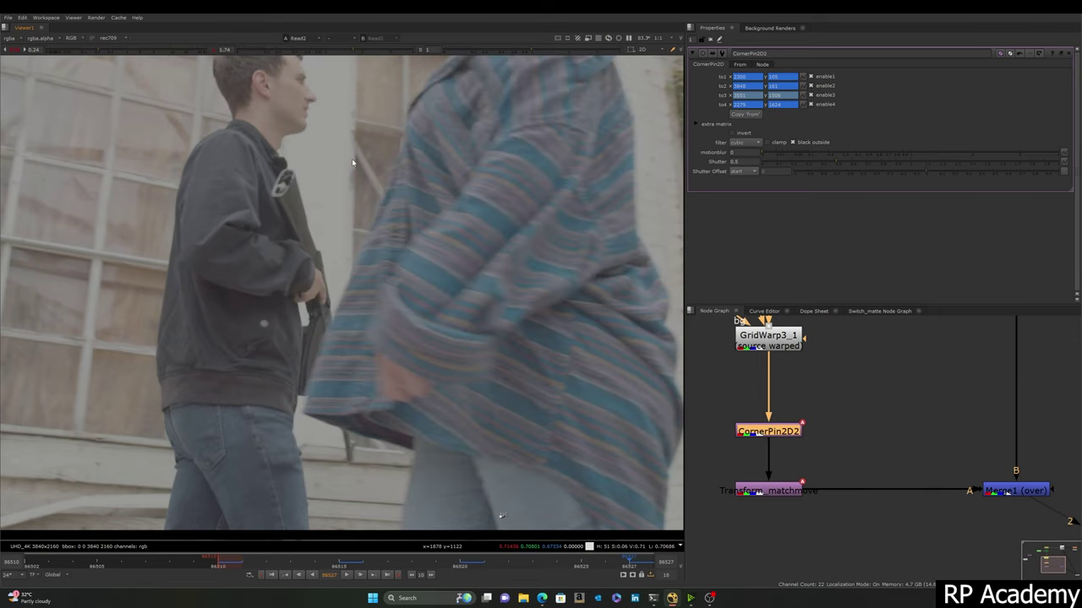
key("1")
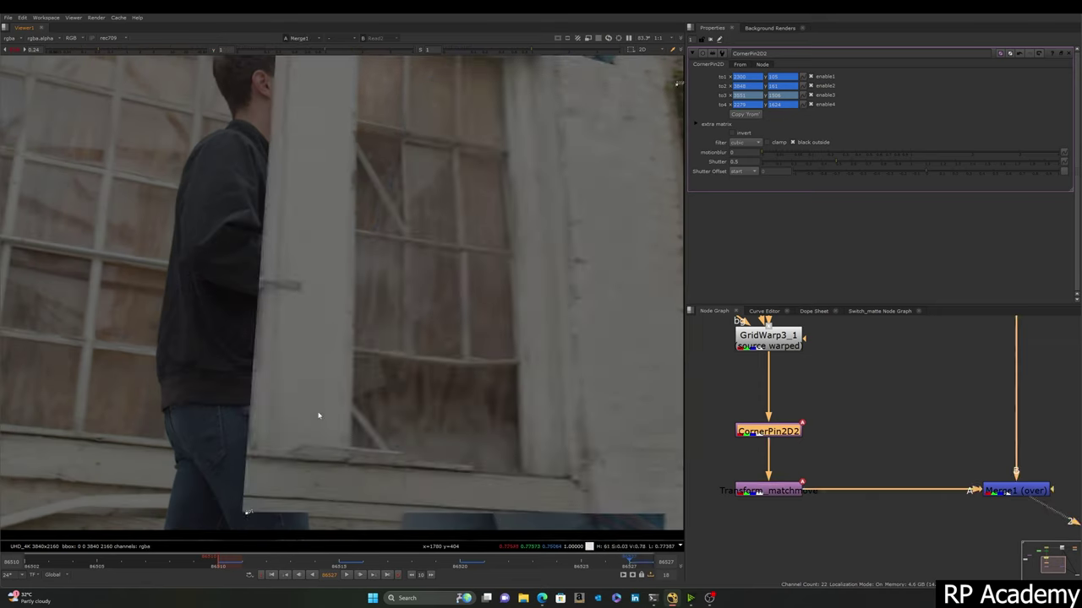
scroll(330, 309, "up", 4)
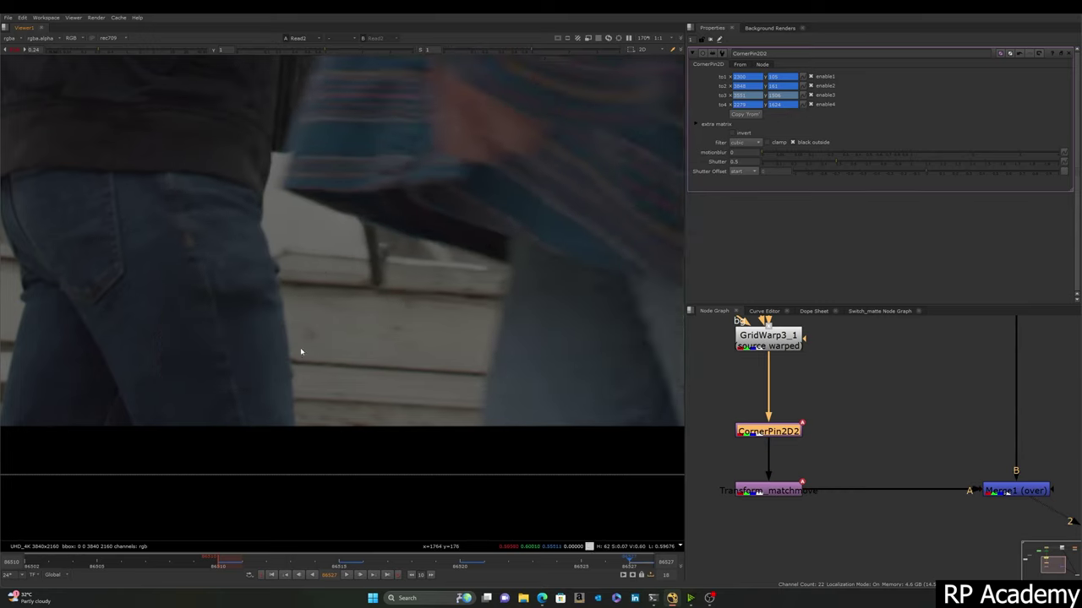
scroll(322, 364, "up", 5)
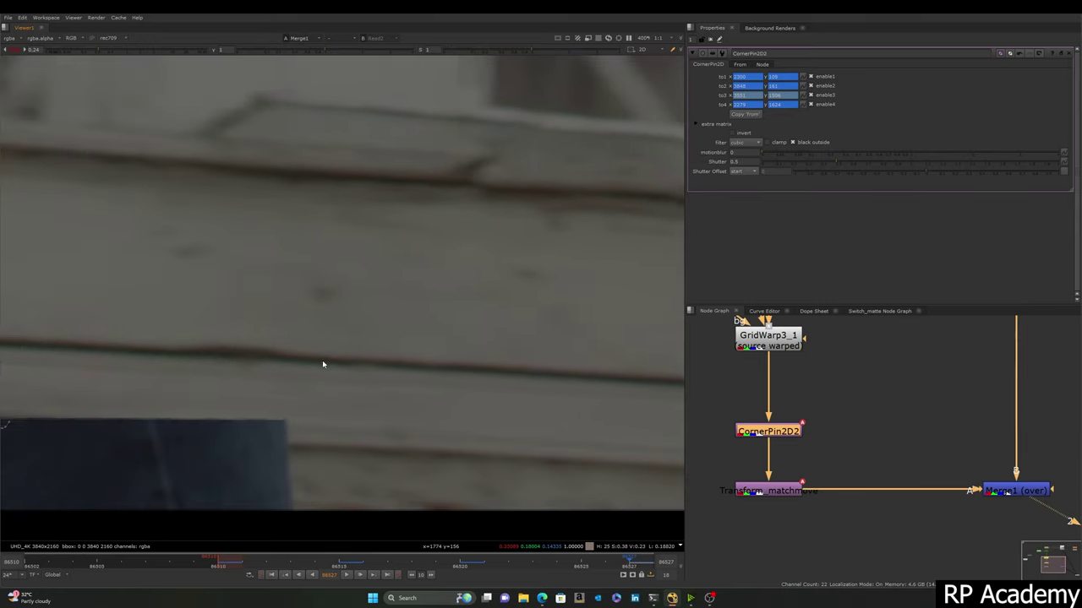
Step: Review the repositioned window patch along its lower edge and across the full merged frame
scroll(340, 358, "down", 4)
scroll(340, 358, "down", 2)
middle_click_drag(340, 357, 62, 297)
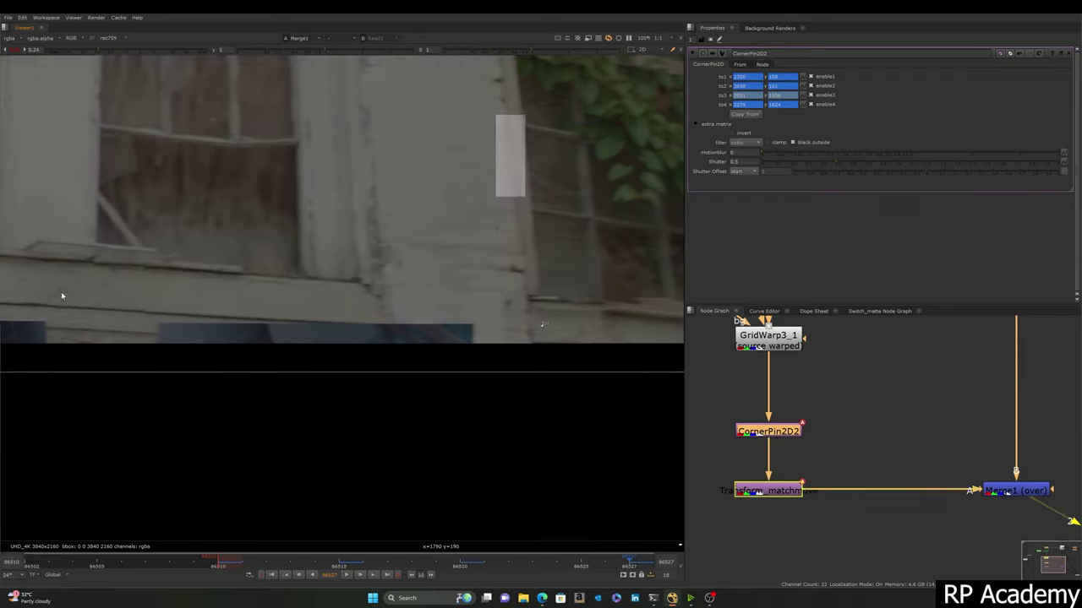
key("1")
scroll(356, 342, "down", 3)
key("1")
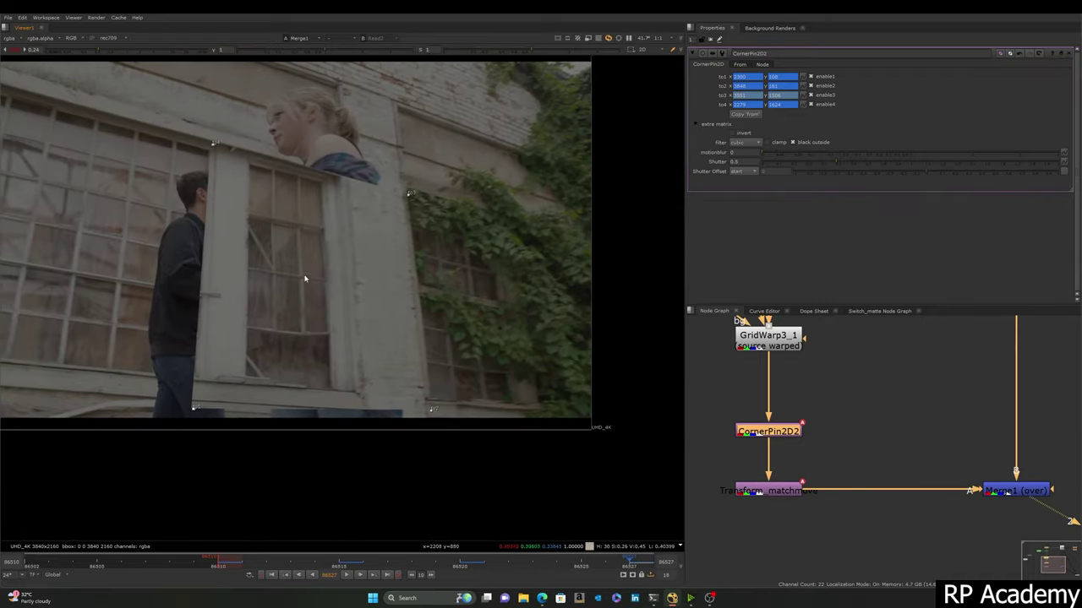
scroll(453, 214, "up", 2)
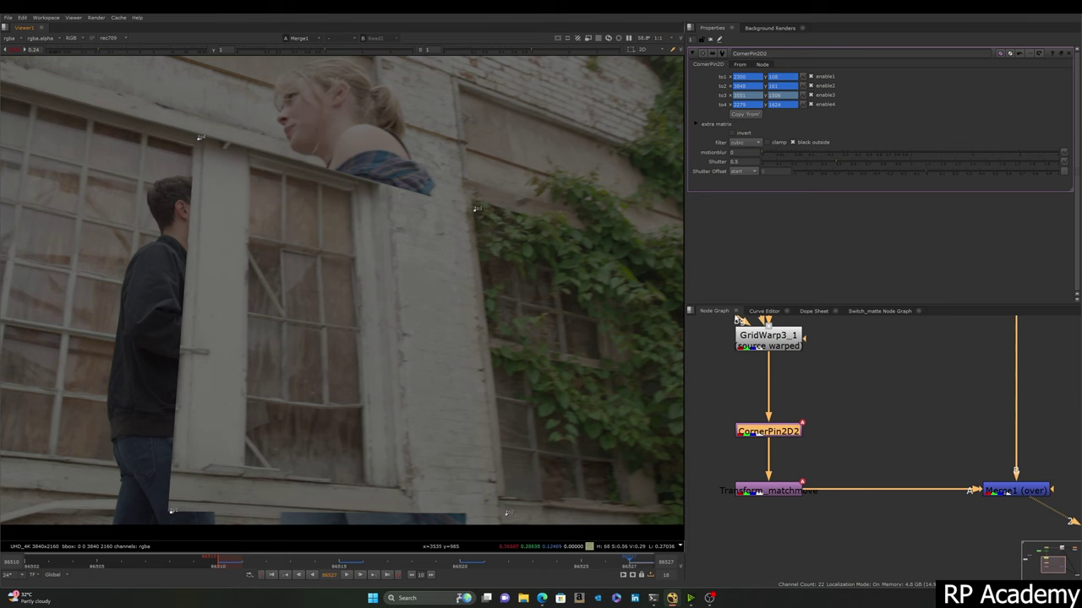
Step: Nudge the GridWarp3_1 destination points along the window's left edge to match the original plate at frame 86527
double_click(771, 341)
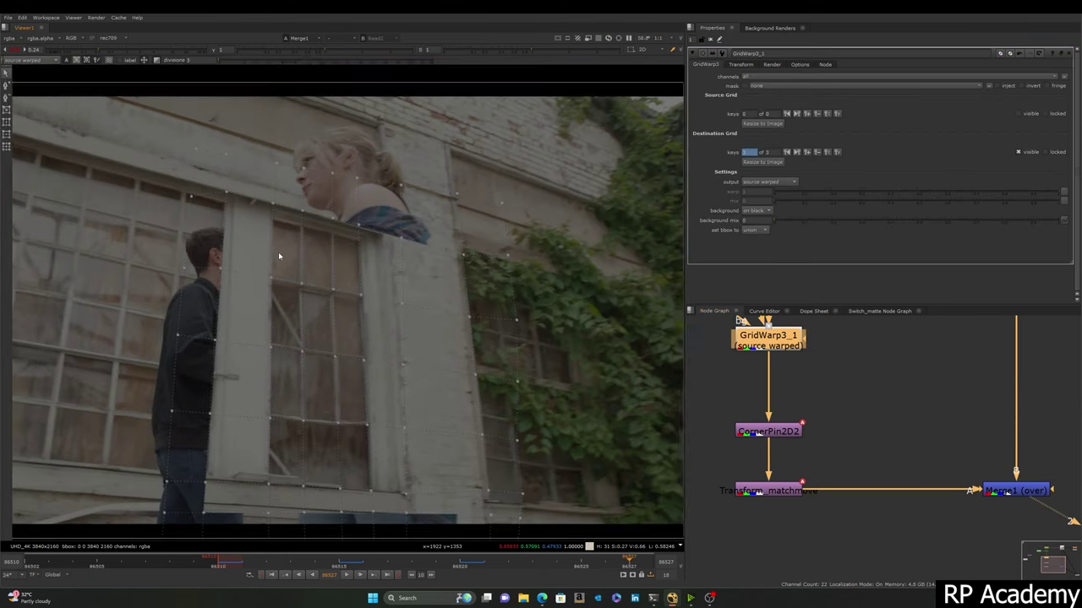
middle_click_drag(279, 256, 284, 147)
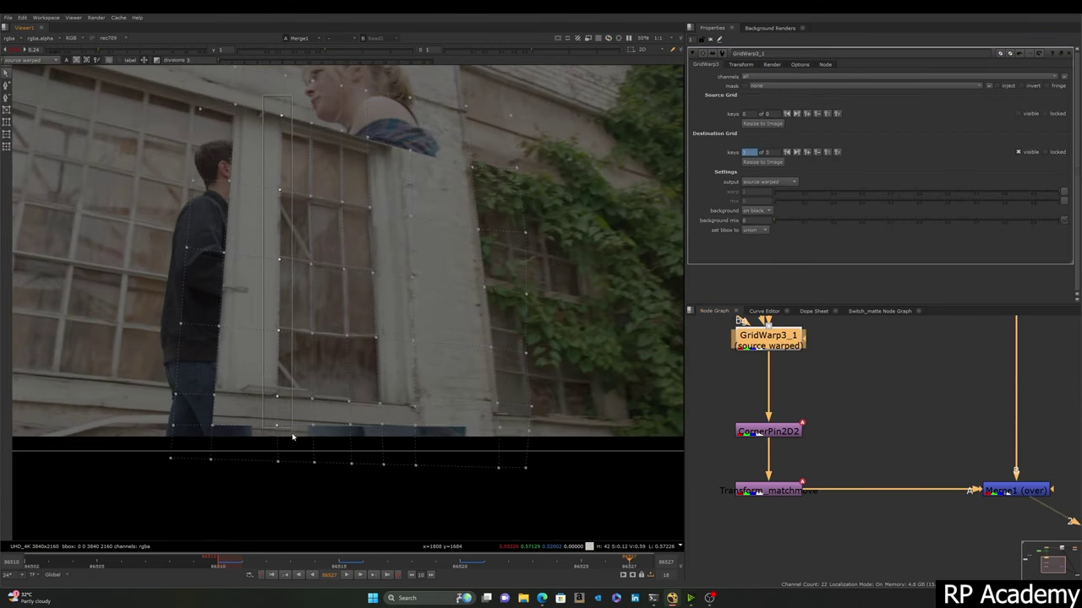
scroll(259, 310, "up", 5)
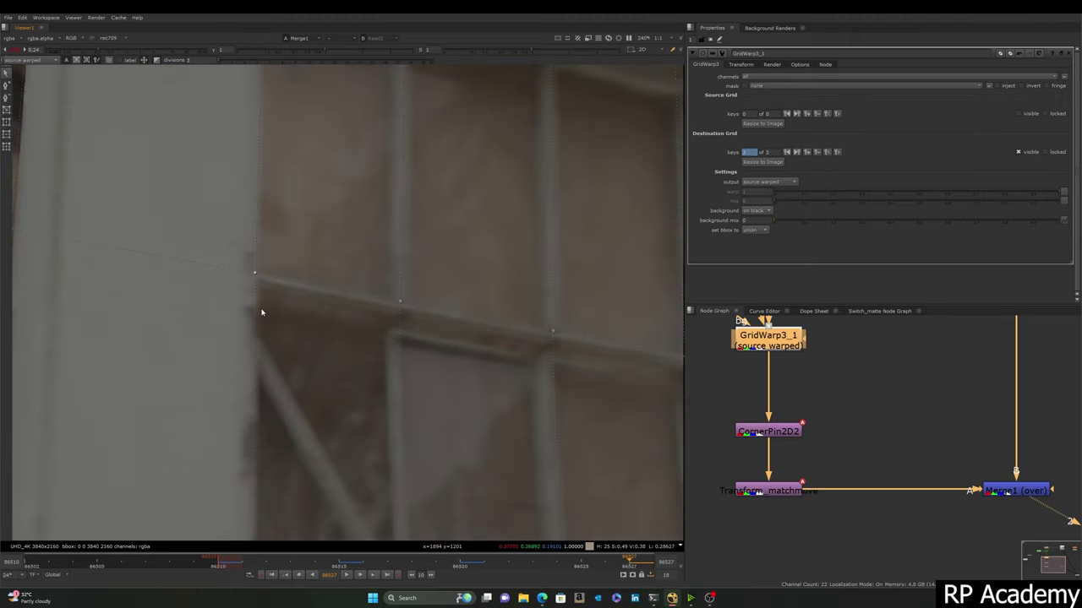
scroll(258, 267, "up", 3)
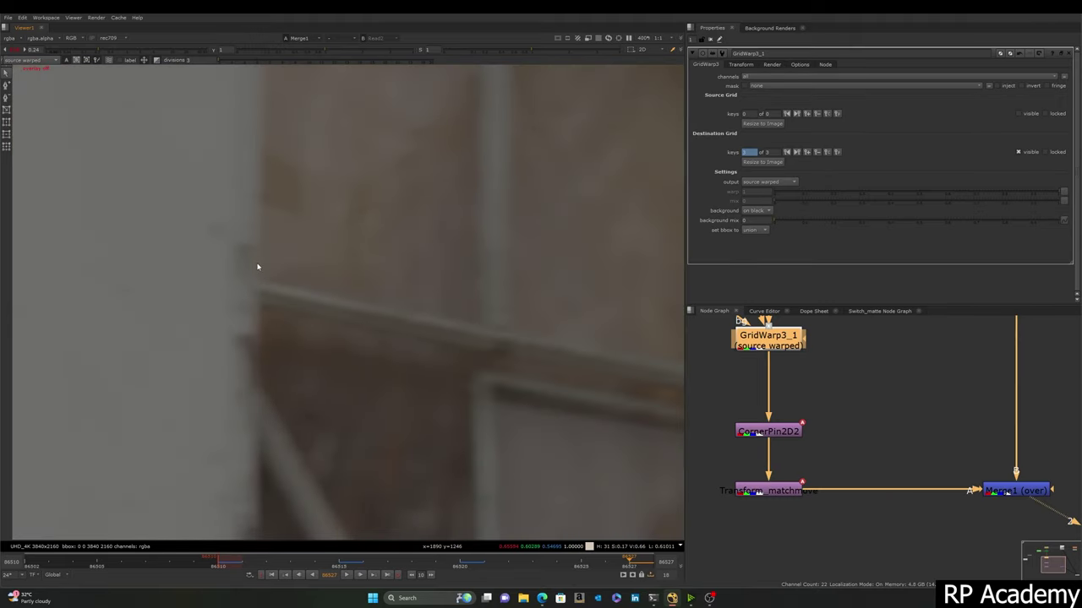
scroll(258, 267, "down", 5)
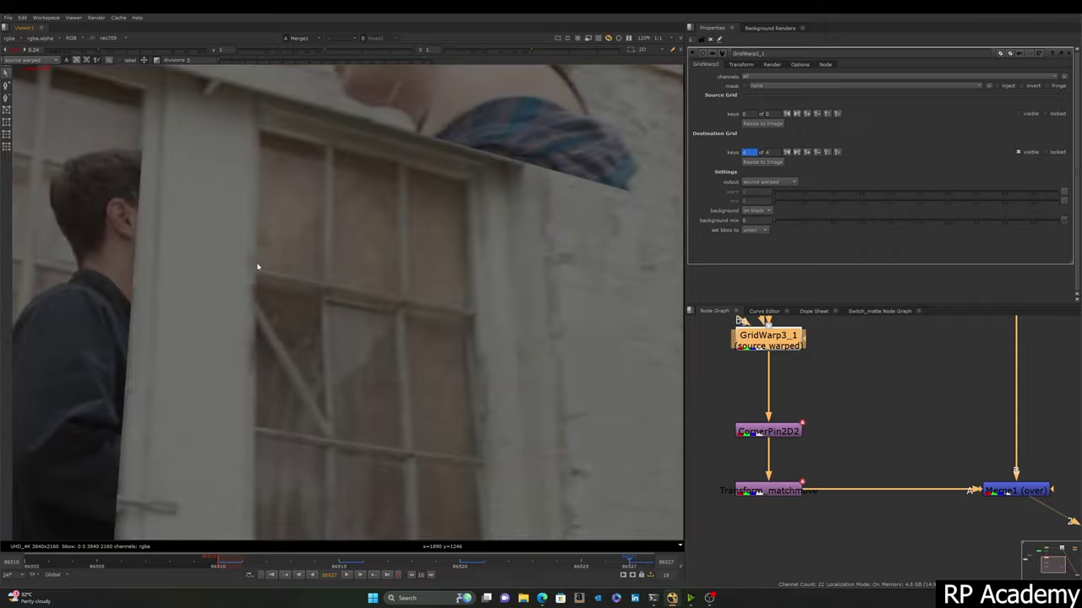
Step: Compare the merged patch with the original plate along the window's left edge and its pane bars
middle_click_drag(265, 417, 271, 229)
key("1")
key("2")
key("1")
scroll(250, 254, "down", 4)
key("2")
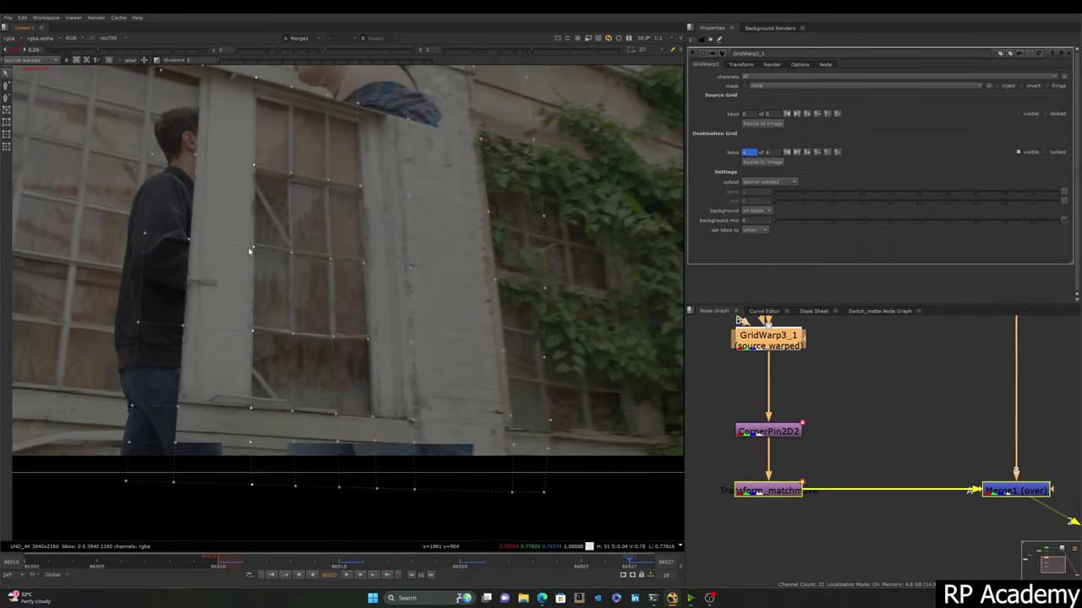
key("q")
scroll(253, 313, "up", 3)
scroll(265, 245, "up", 3)
key("2")
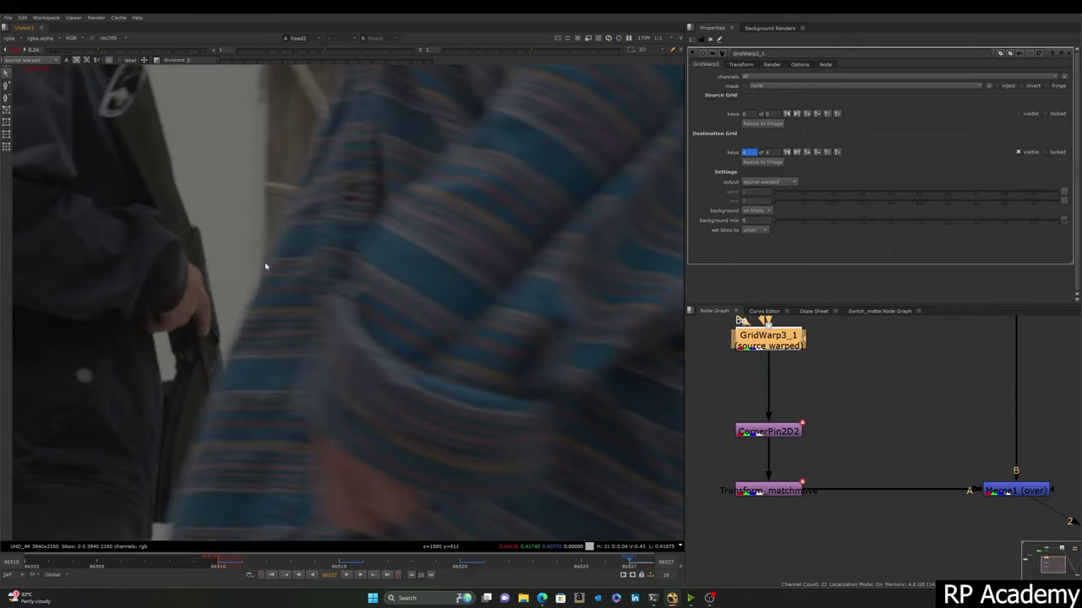
key("1")
key("2")
key("1")
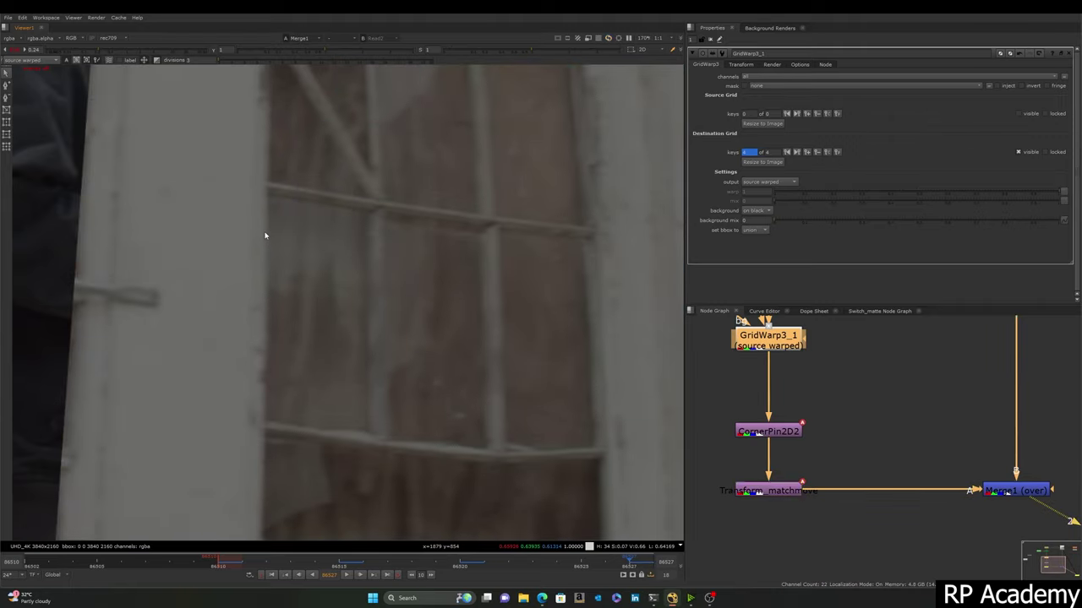
key("2")
key("1")
Step: Compare the merged patch with the original plate from the windowsill up to the header beam and across the whole frame
scroll(264, 236, "down", 5)
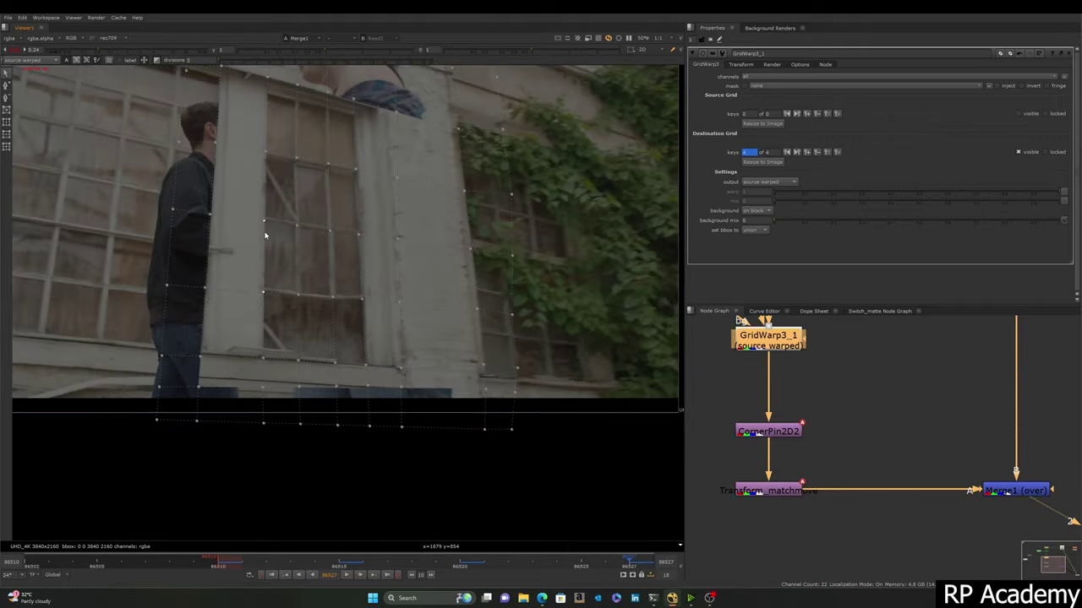
scroll(266, 364, "up", 6)
key("2")
key("1")
scroll(262, 354, "down", 4)
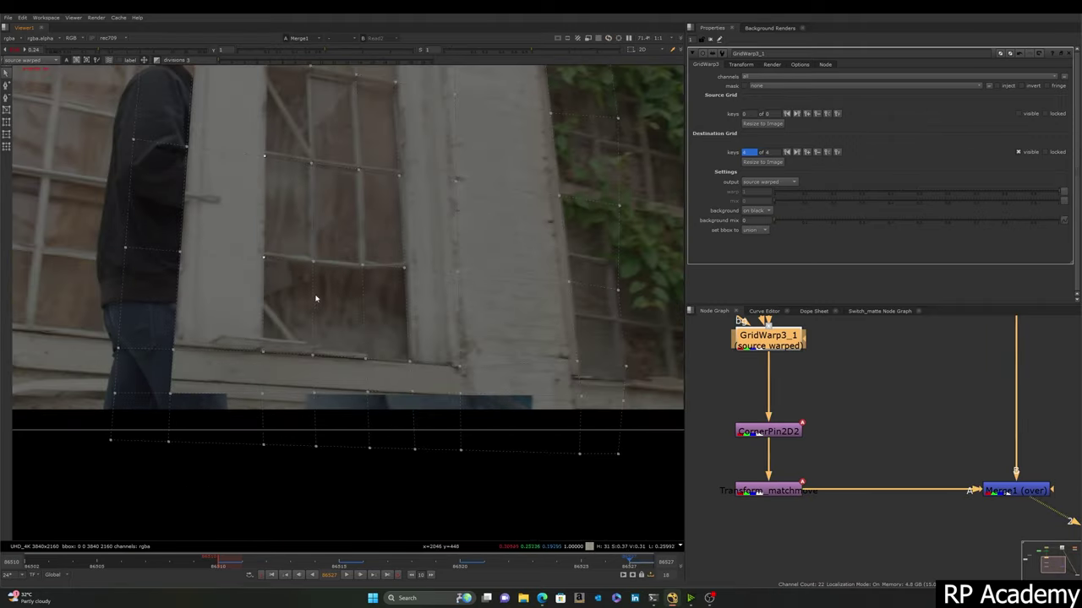
middle_click_drag(349, 266, 253, 432)
key("2")
key("1")
scroll(254, 181, "down", 2)
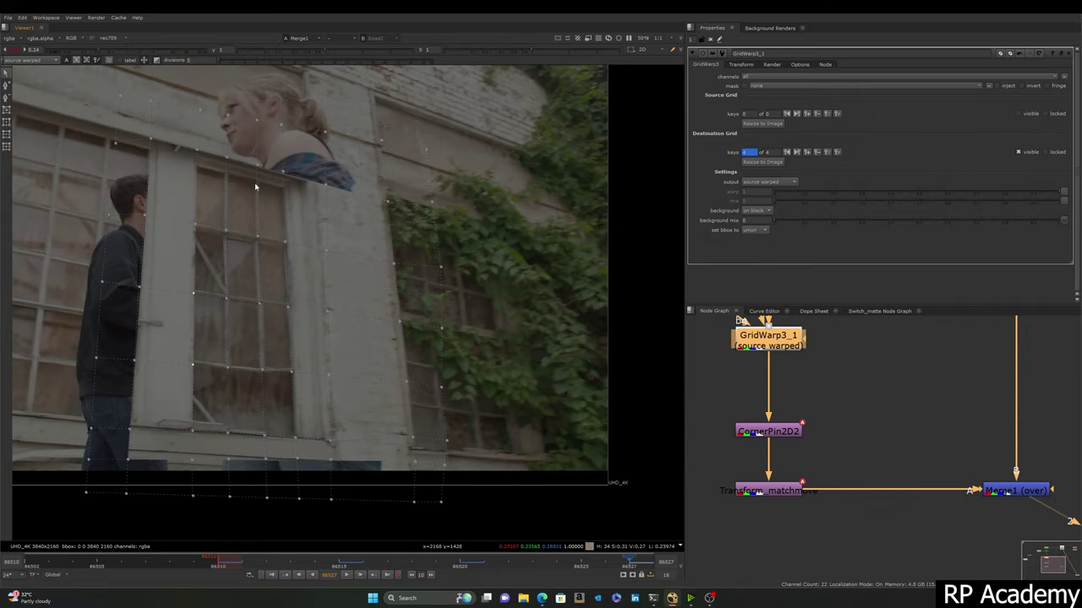
key("2")
key("1")
scroll(256, 183, "down", 2)
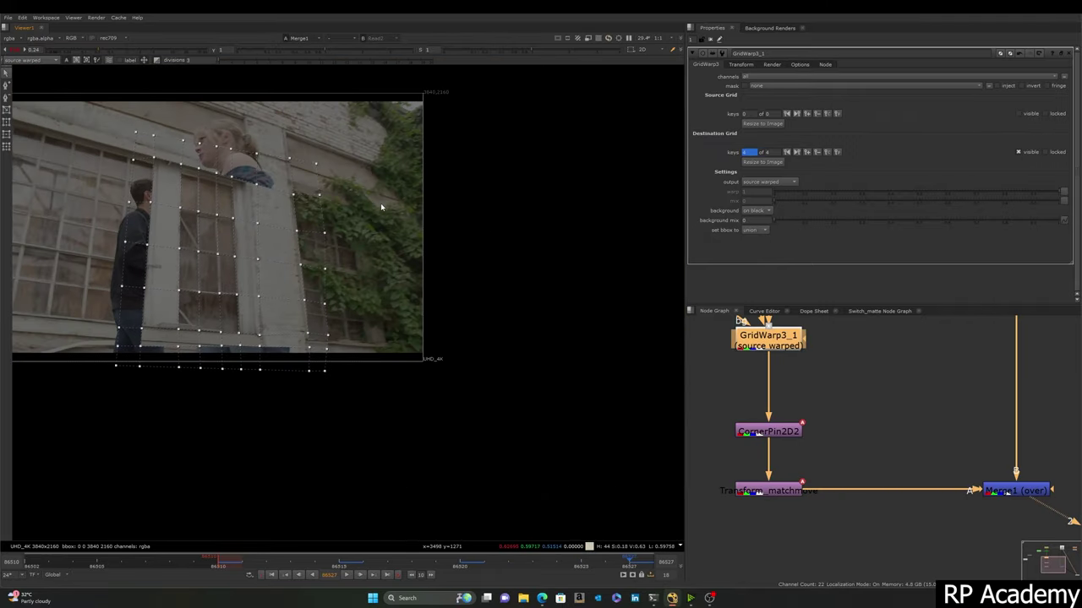
key("Tab")
key("Tab")
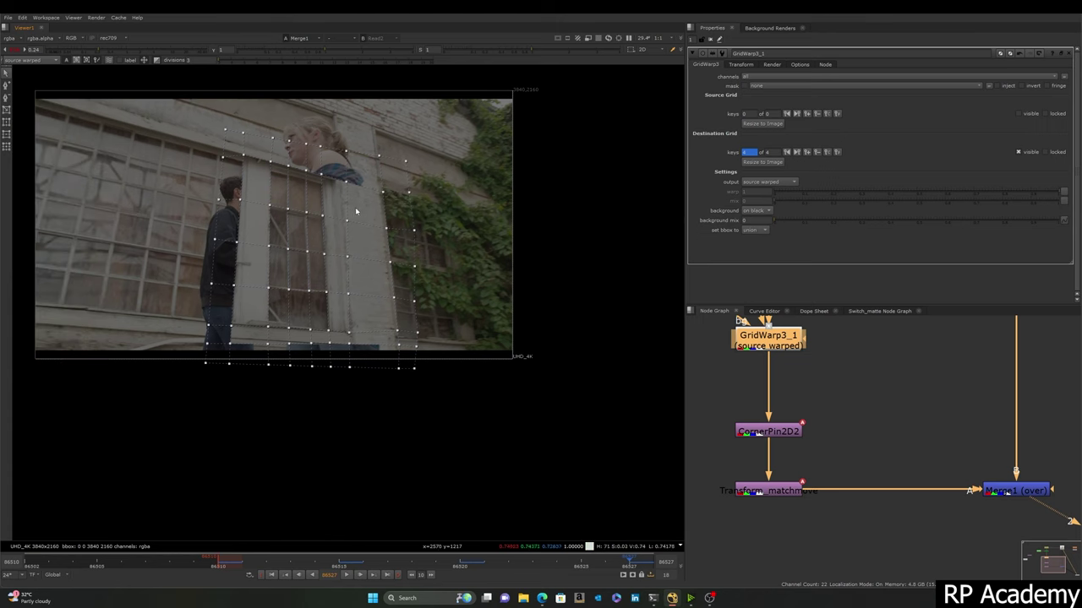
Step: Close all open node properties and play back the merged result from frame 86510
left_click(711, 39)
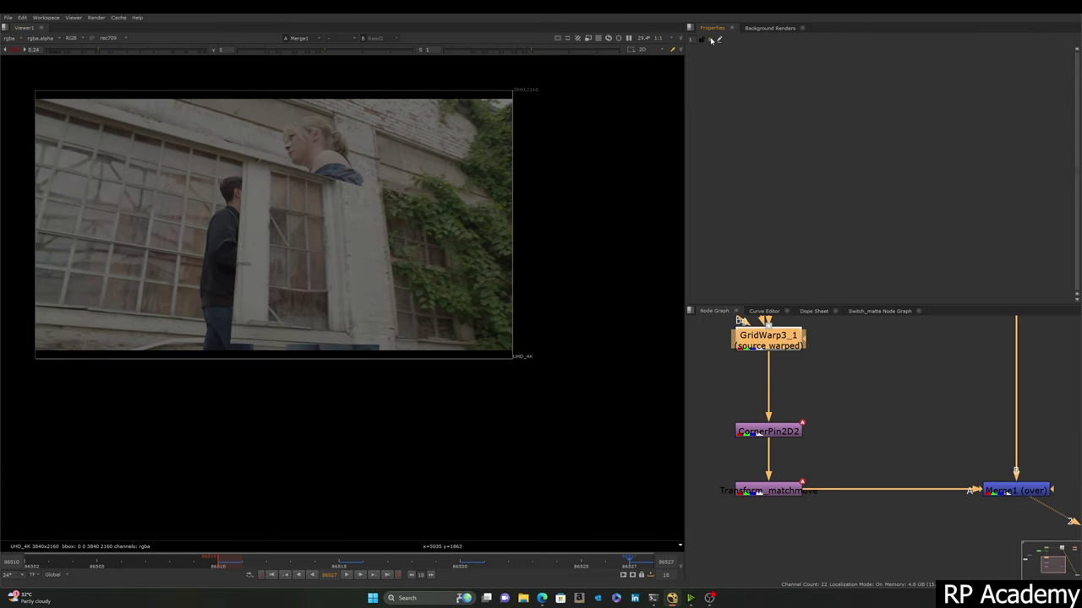
middle_click_drag(384, 324, 389, 298)
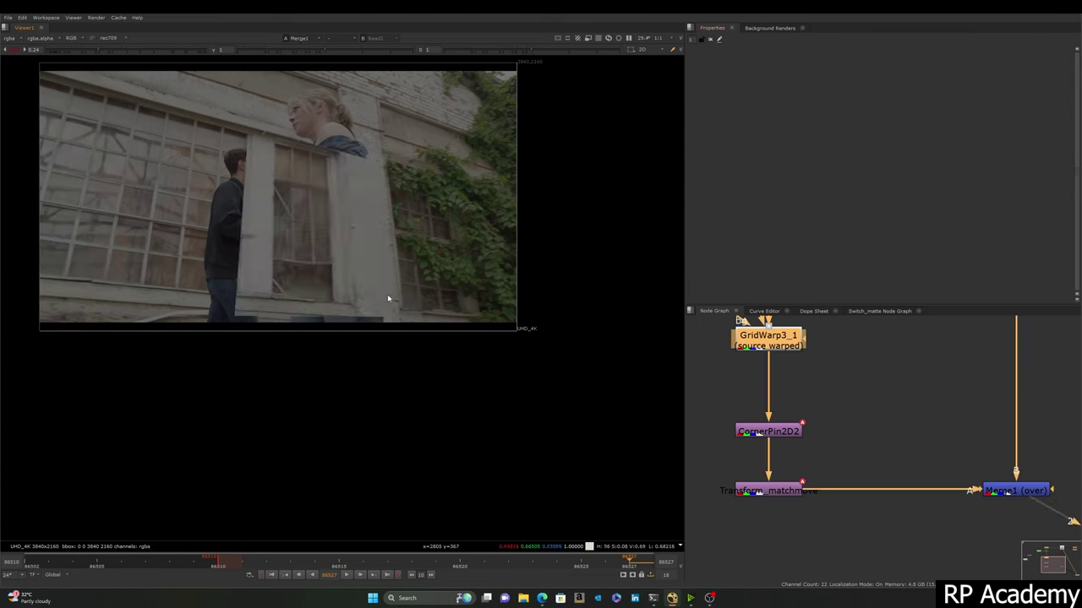
left_click(345, 575)
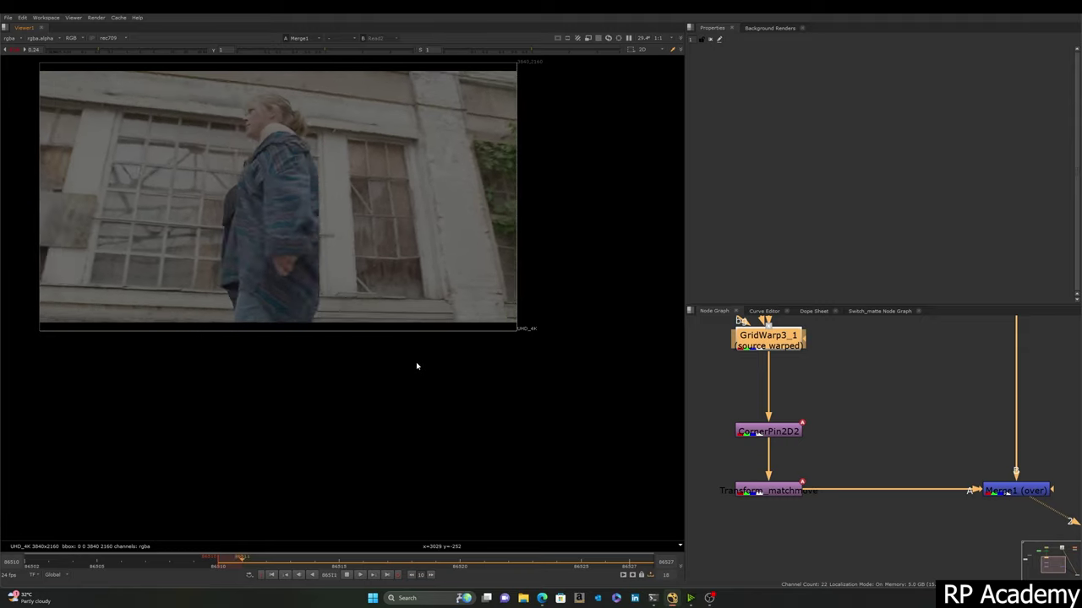
left_click(218, 560)
middle_click_drag(404, 101, 393, 135)
key("l")
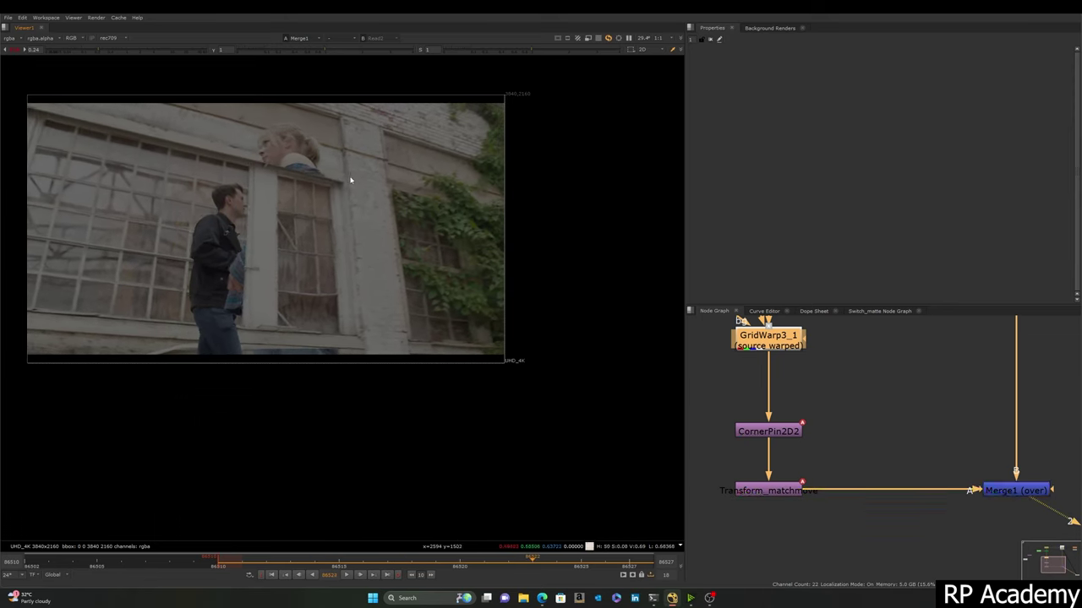
Step: Scrub through the last frames and replay the merge to examine how the window patch holds over the shot
middle_click_drag(305, 334, 310, 258)
left_click_drag(397, 331, 243, 271)
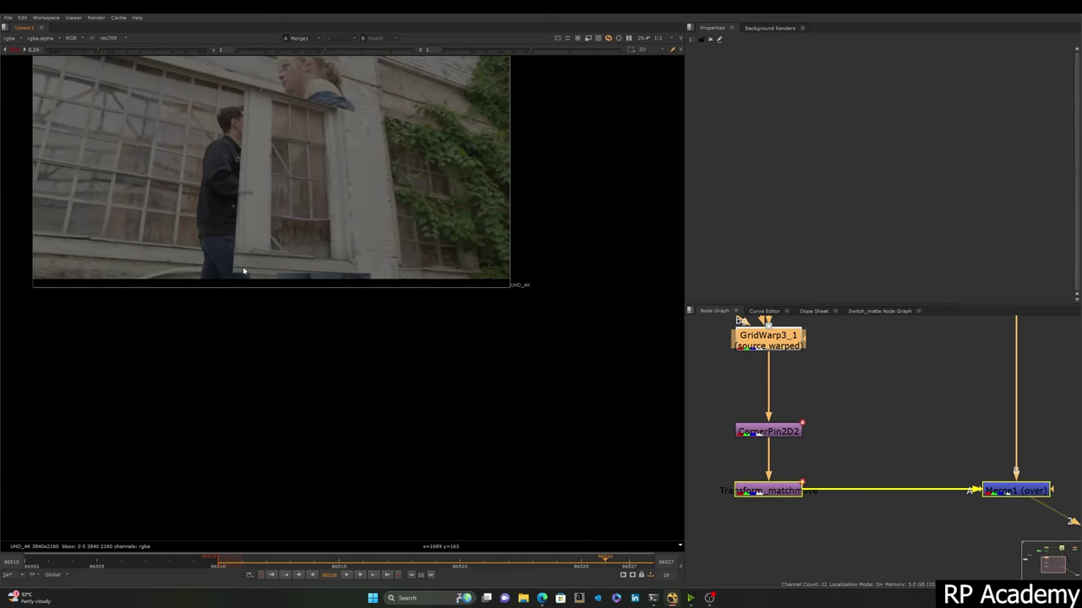
left_click_drag(168, 76, 253, 253)
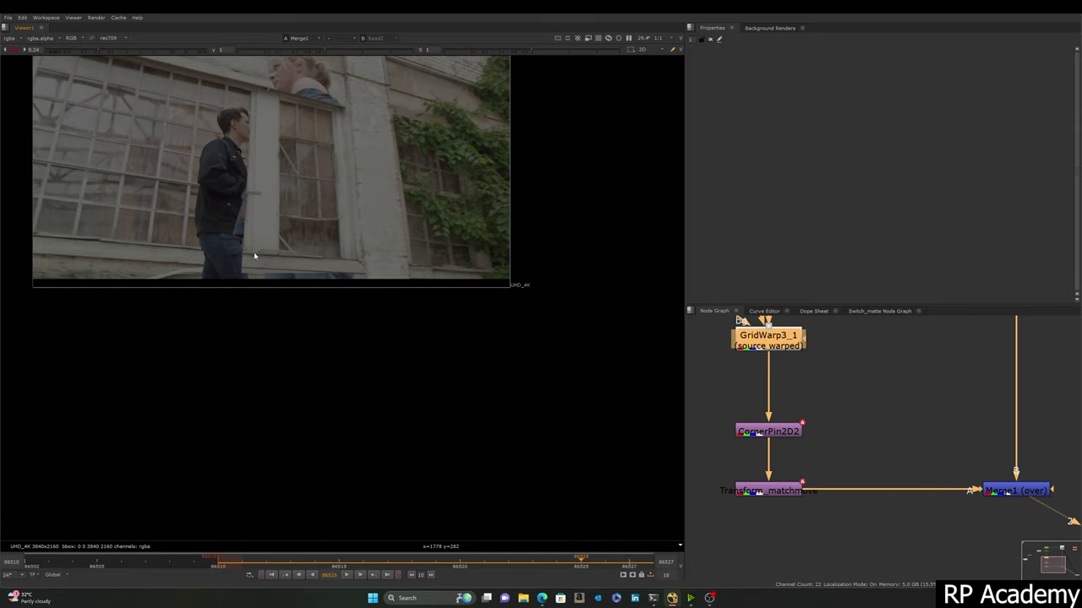
key("Right")
key("Right")
key("Right")
middle_click_drag(319, 194, 318, 255)
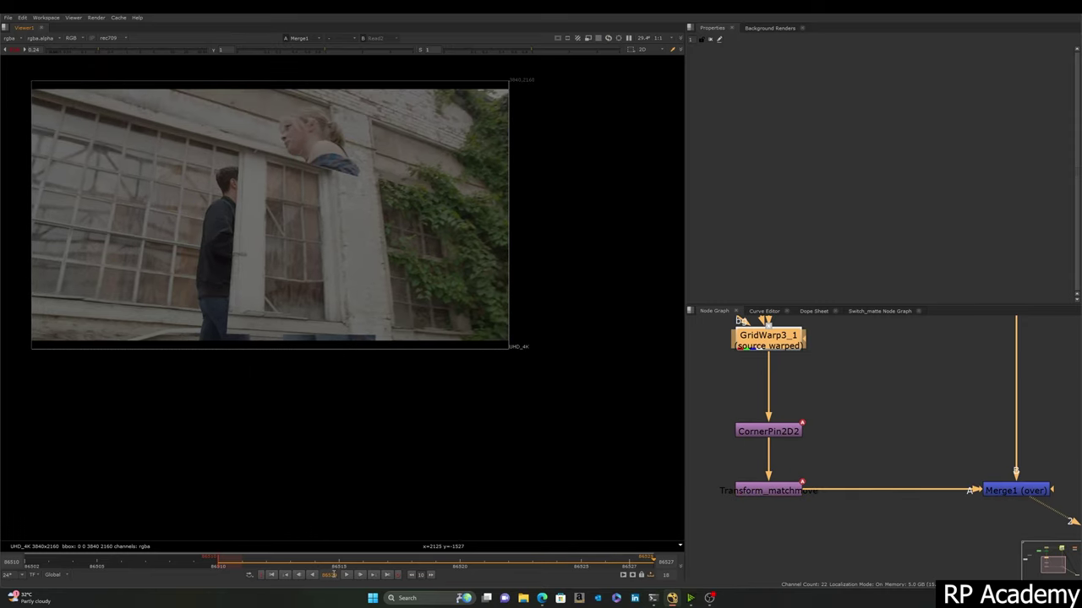
left_click(344, 575)
middle_click_drag(332, 162, 257, 154)
middle_click_drag(306, 239, 172, 185)
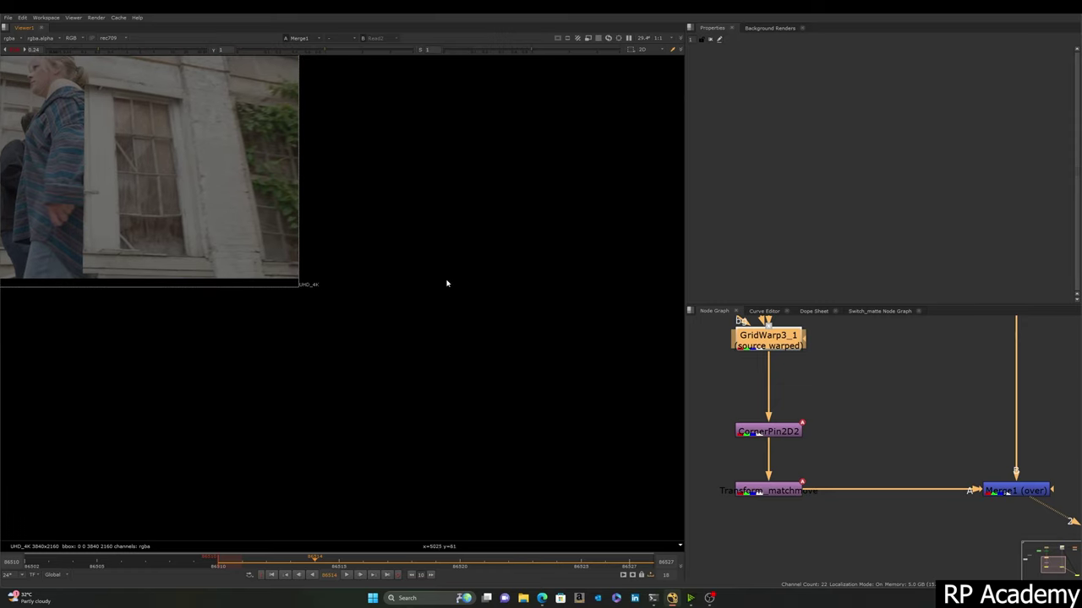
Step: Swap GridWarp3_1 for the spare GridWarp3_2 node in the branch between Switch_matte and CornerPin2D2
scroll(833, 438, "down", 3)
middle_click_drag(758, 332, 842, 315)
middle_click_drag(902, 412, 934, 403)
scroll(908, 441, "down", 2)
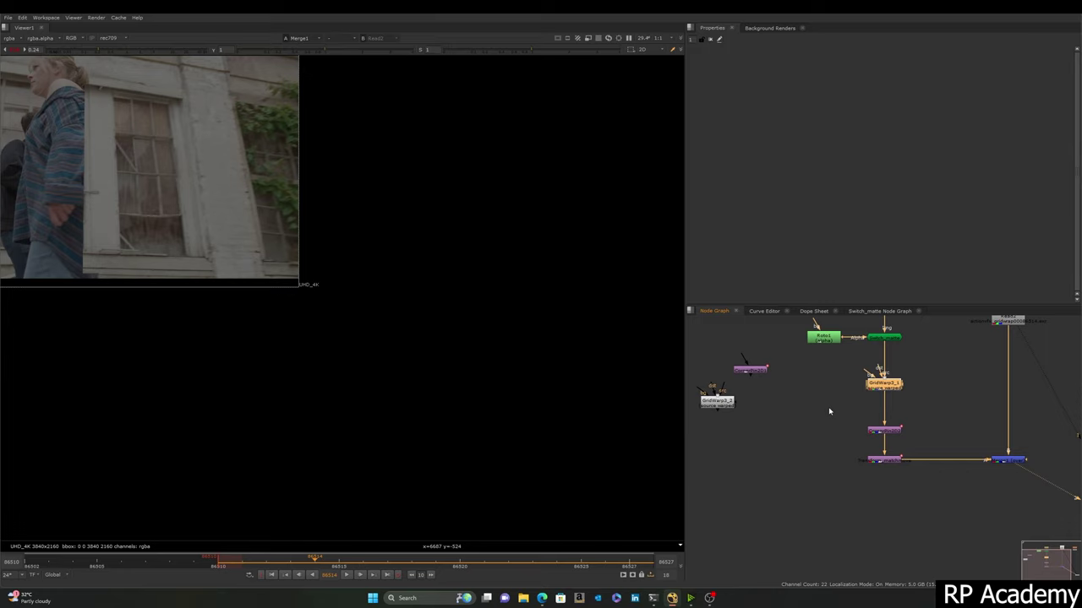
scroll(862, 413, "up", 5)
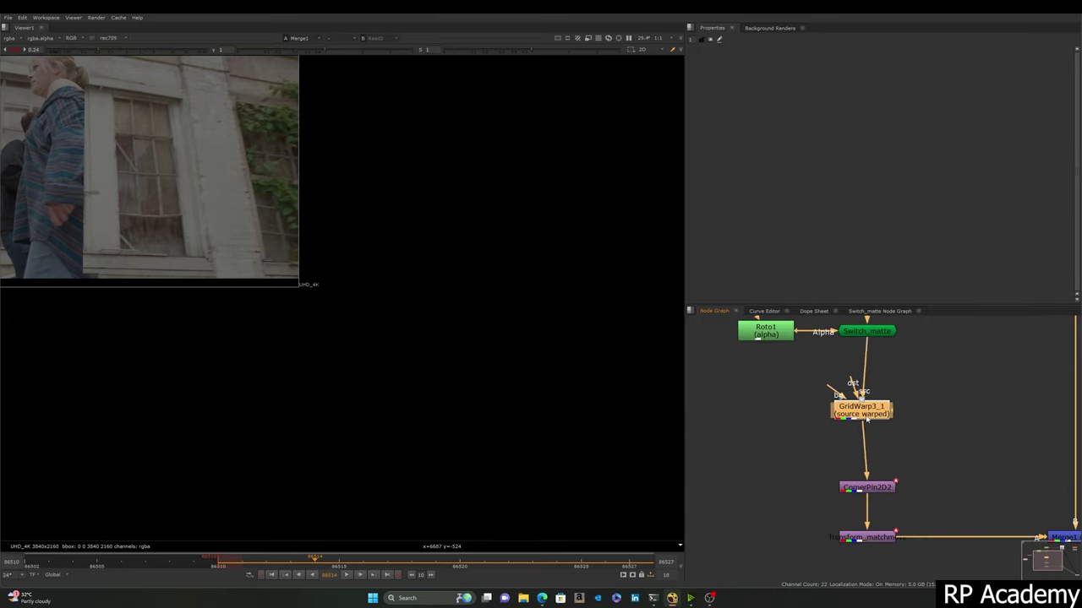
double_click(866, 414)
scroll(870, 382, "down", 3)
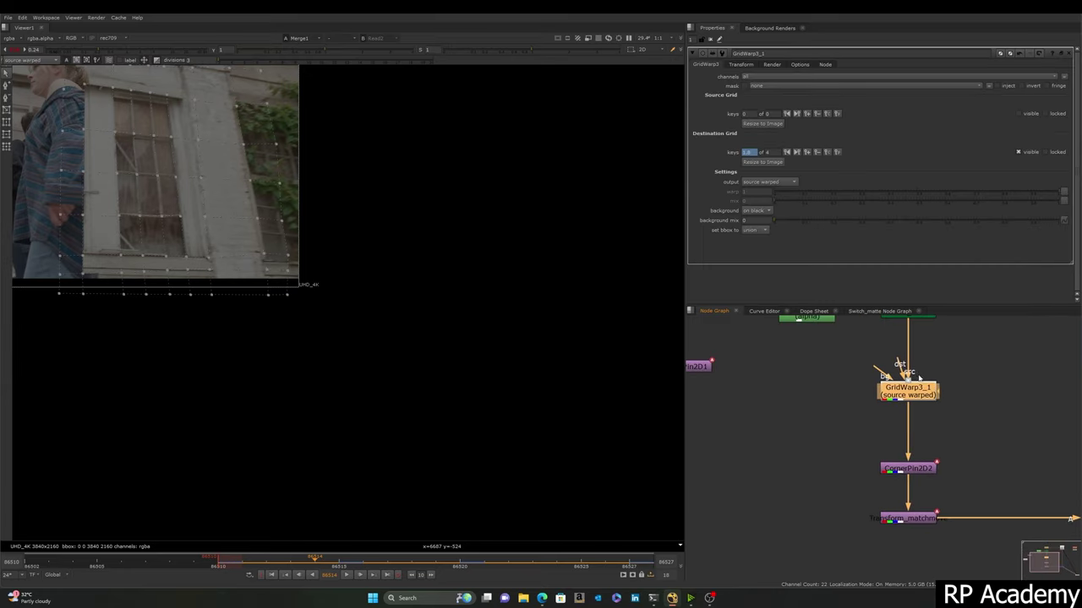
left_click_drag(929, 379, 904, 399)
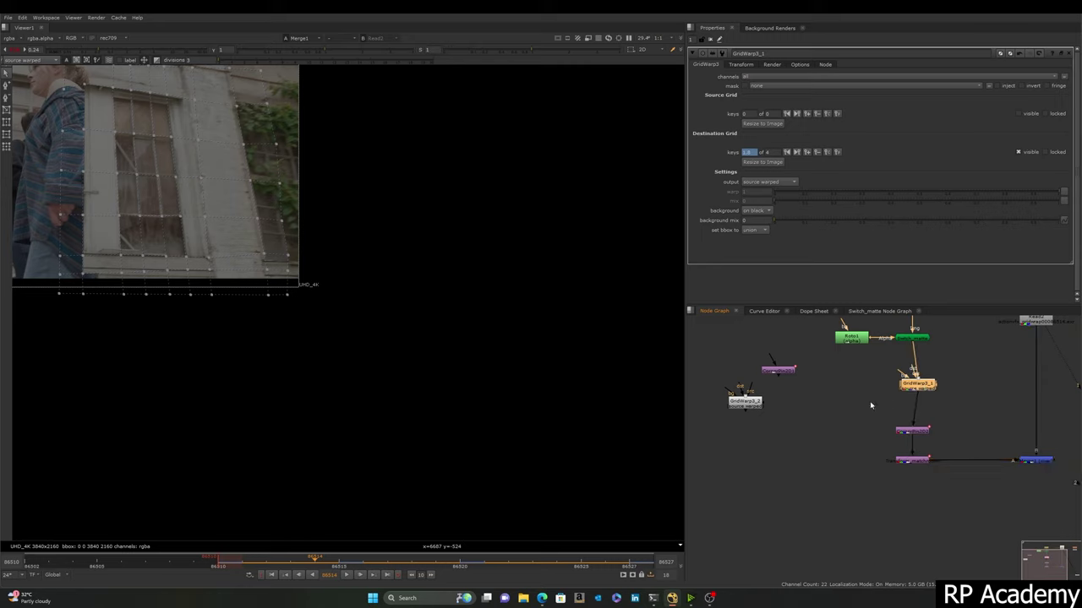
left_click_drag(742, 407, 914, 382)
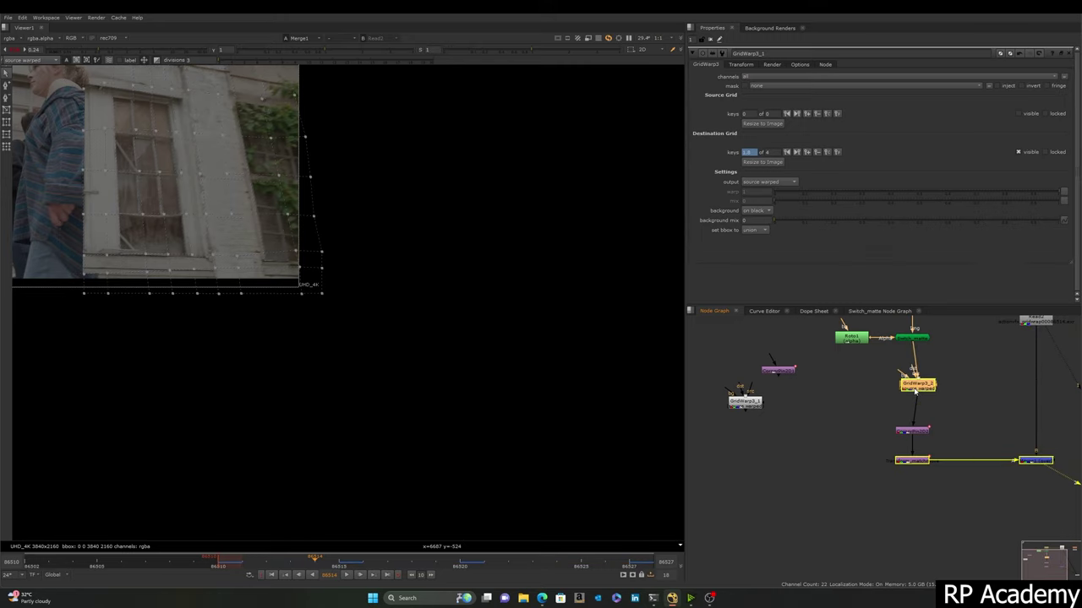
Step: Open GridWarp3_2 and examine its destination grid over the window patch at frame 86510
scroll(763, 420, "up", 3)
middle_click_drag(837, 408, 656, 436)
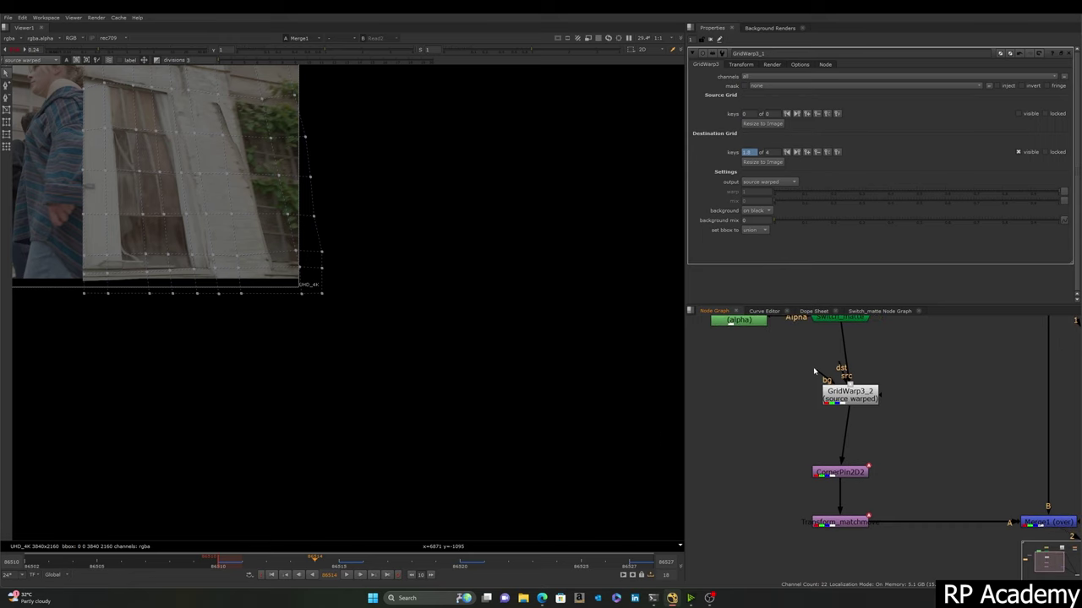
left_click_drag(850, 397, 840, 398)
double_click(840, 397)
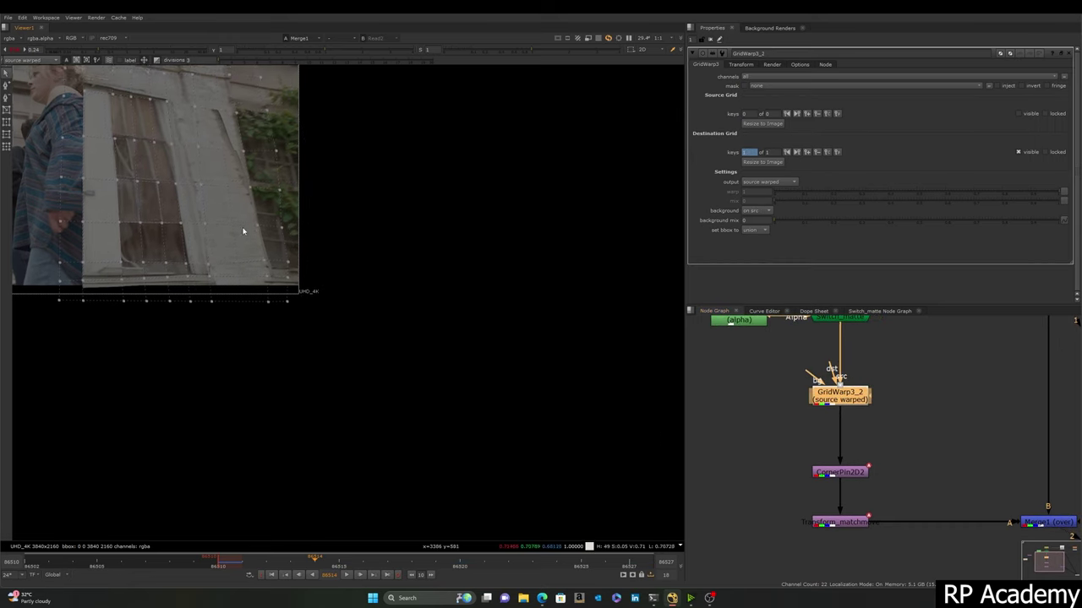
key("f")
left_click(220, 563)
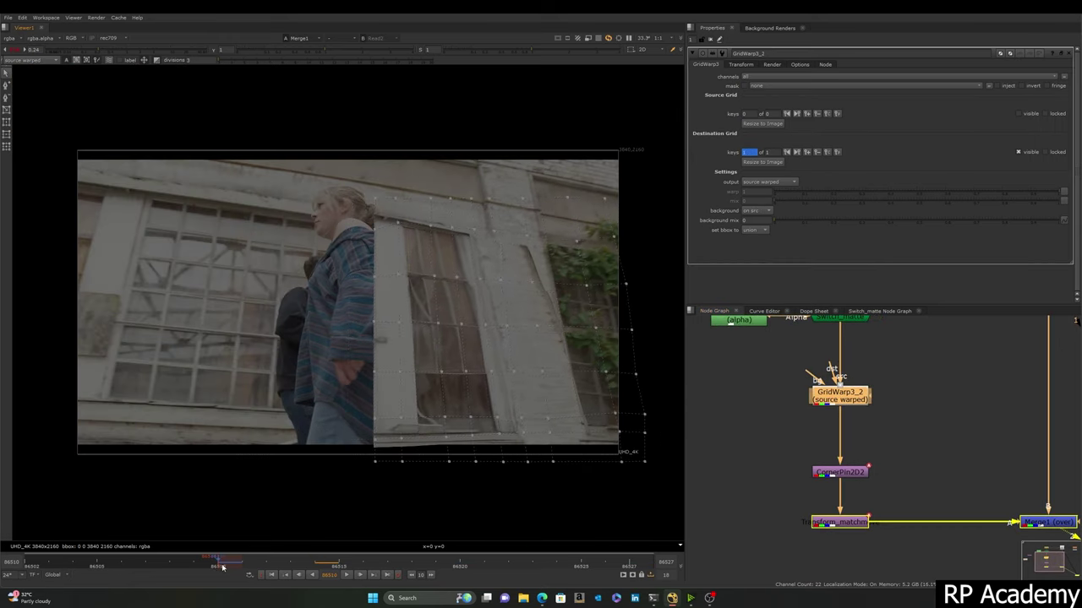
scroll(600, 401, "up", 1)
middle_click_drag(601, 400, 567, 378)
scroll(845, 397, "up", 1)
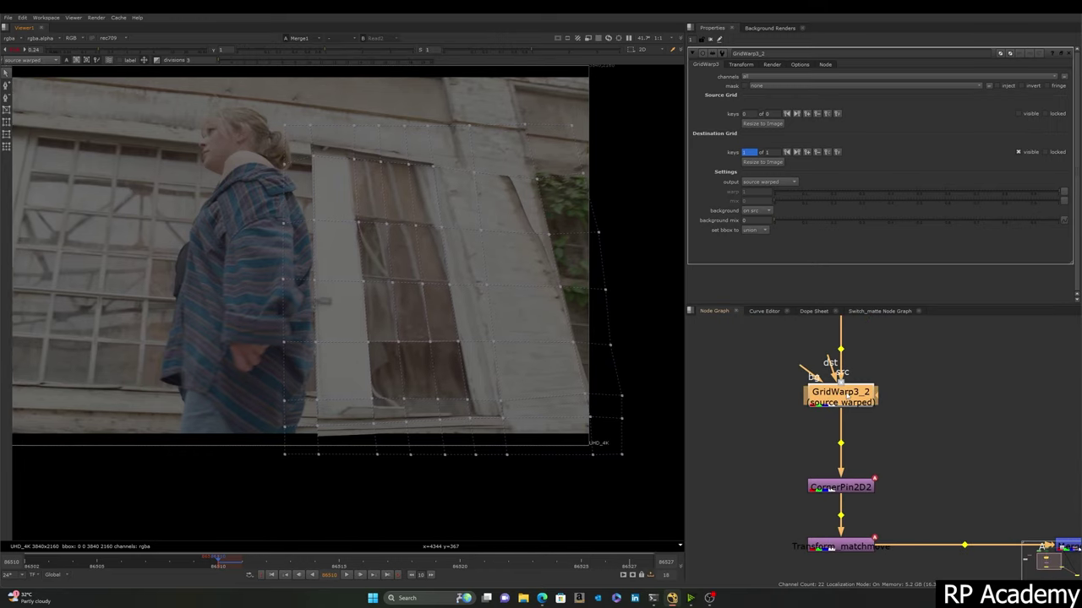
Step: Extract GridWarp3_2 from the branch and park it beside the unused GridWarp3_1 node
key("ctrl+shift+x")
left_click_drag(905, 395, 755, 391)
middle_click_drag(799, 386, 872, 345)
scroll(871, 348, "down", 3)
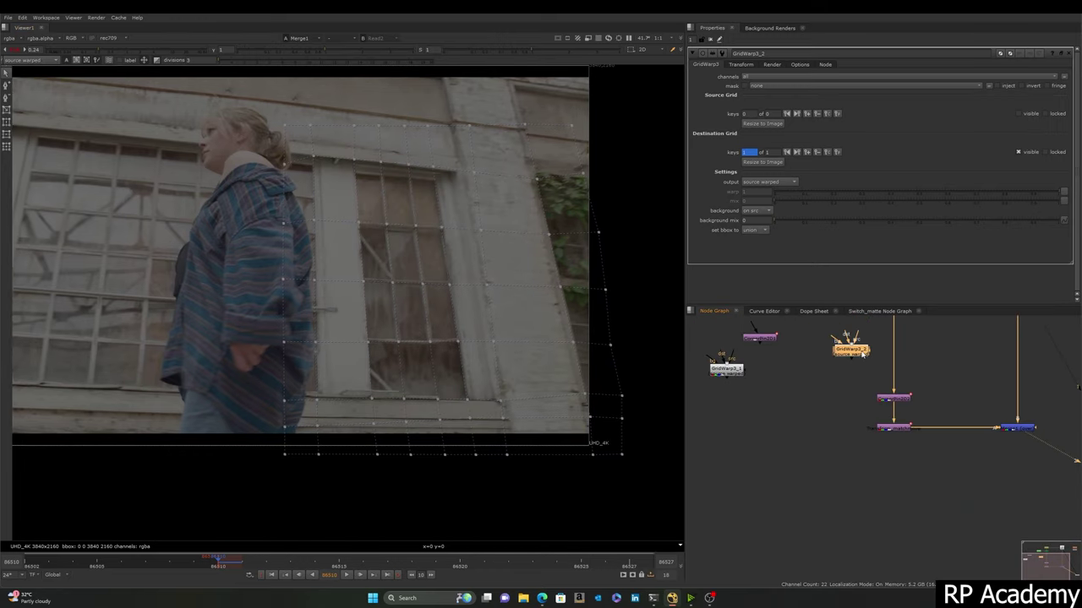
left_click_drag(865, 354, 813, 367)
scroll(830, 362, "up", 2)
middle_click_drag(863, 357, 777, 436)
Step: Add a new GridWarp3 node and insert it between Switch_matte and CornerPin2D2
left_click(806, 426)
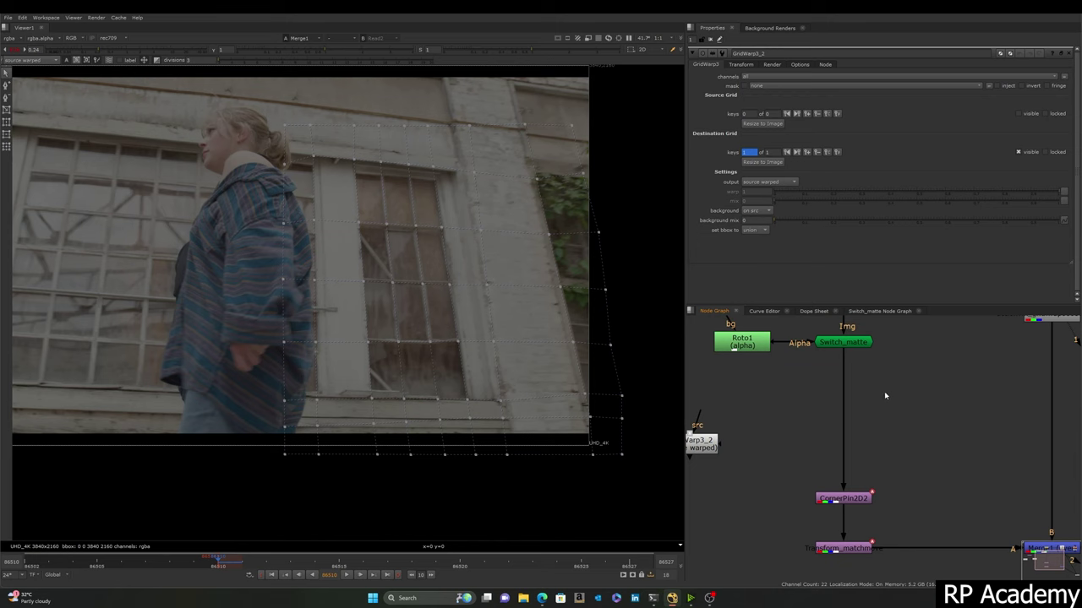
key("Tab")
type("grid")
key("Return")
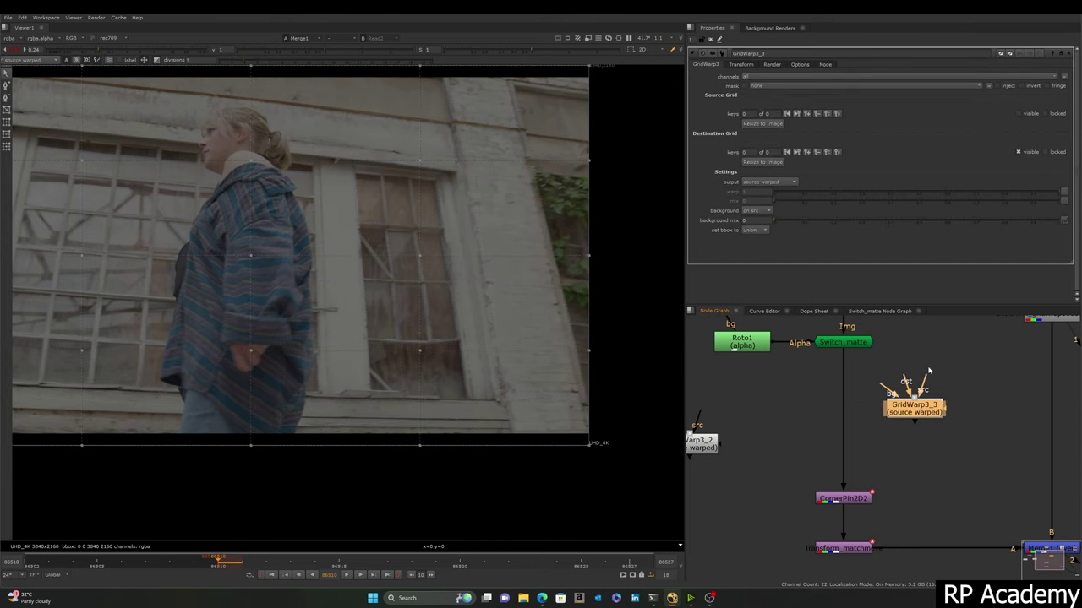
left_click_drag(927, 416, 856, 420)
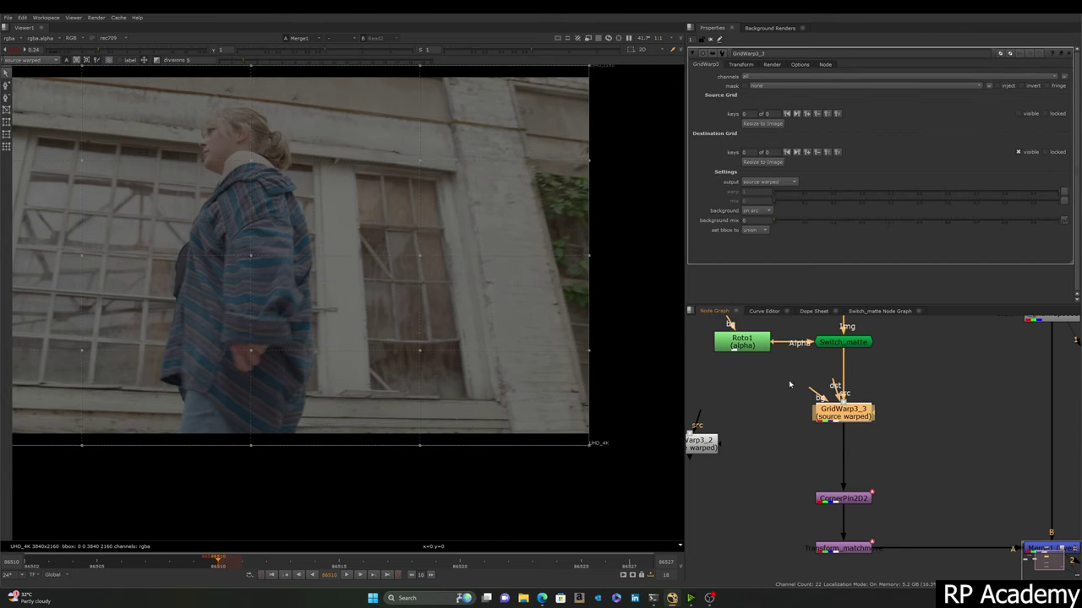
middle_click_drag(887, 453, 881, 430)
middle_click_drag(876, 384, 848, 444)
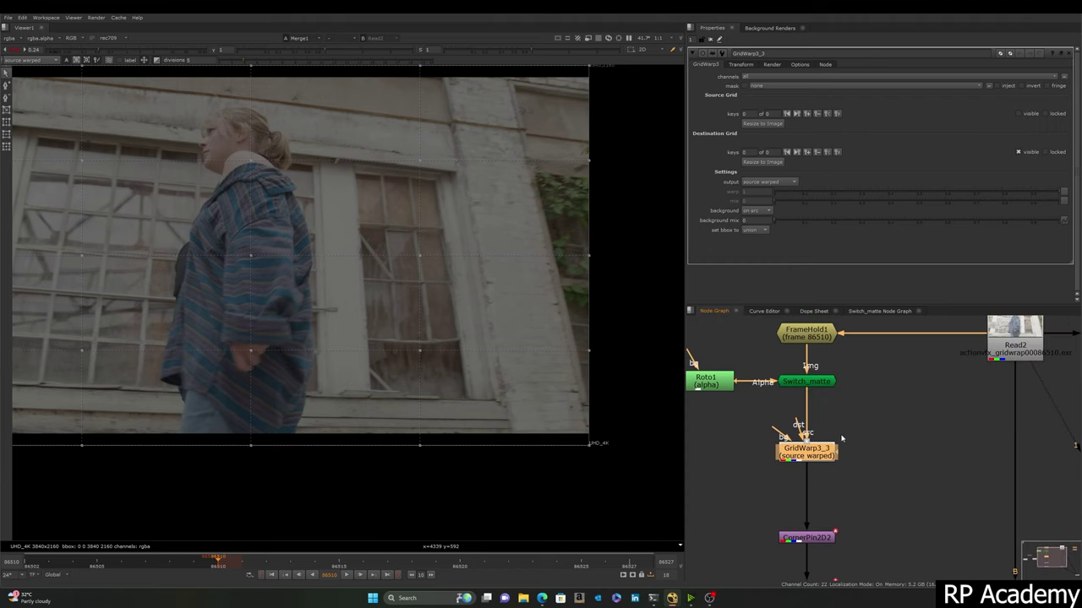
Step: View the Switch_matte output and examine the window patch under the GridWarp3_3 grid at frame 86510
left_click(806, 382)
key("1")
scroll(459, 278, "down", 1)
middle_click_drag(459, 278, 393, 238)
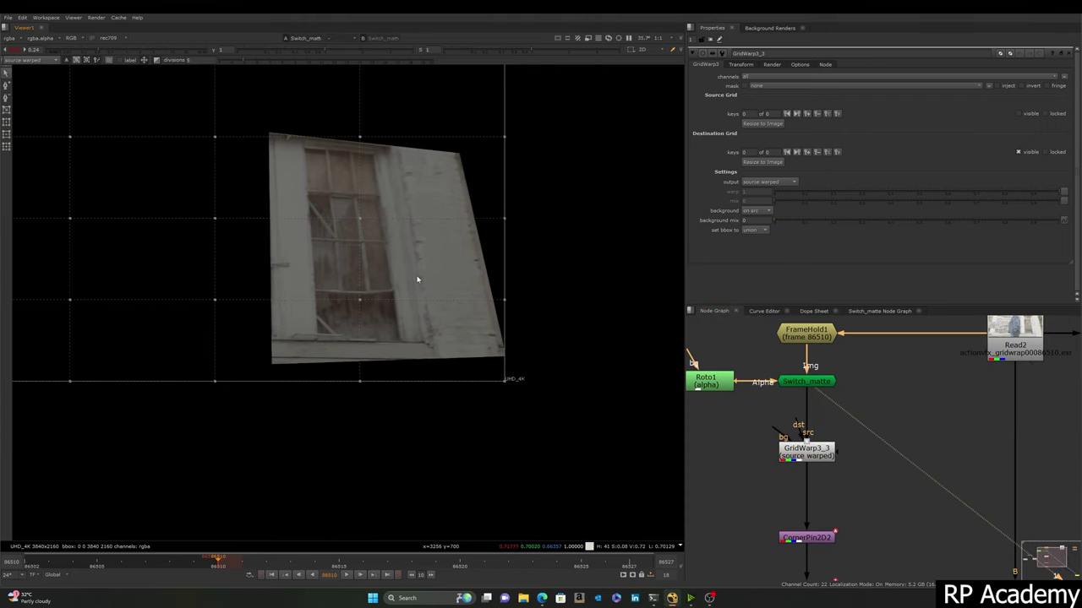
middle_click_drag(325, 226, 429, 222)
scroll(430, 222, "down", 2)
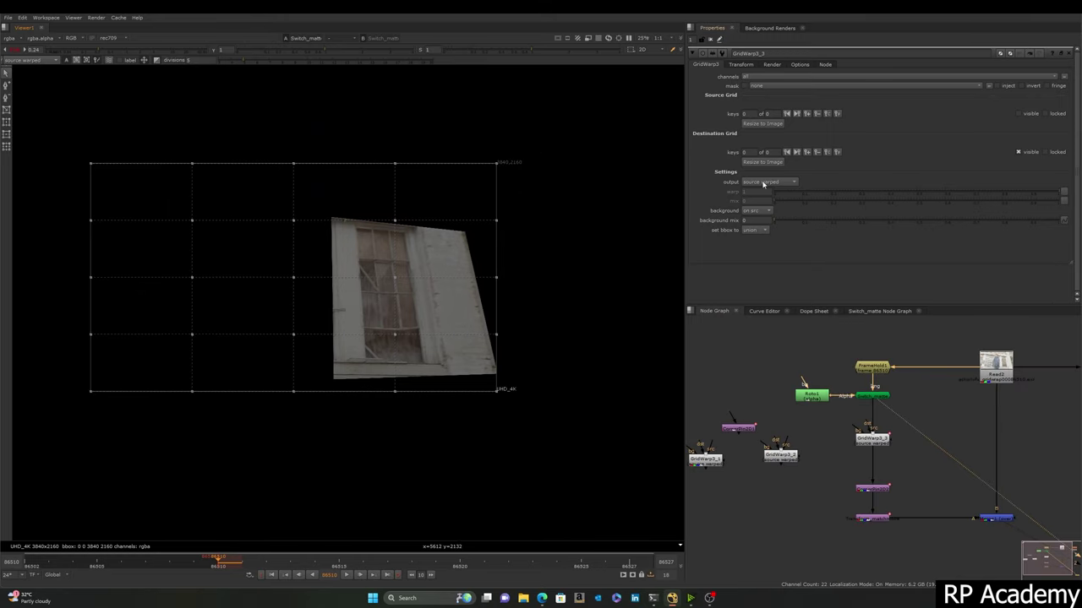
left_click(763, 182)
left_click(763, 183)
left_click(783, 182)
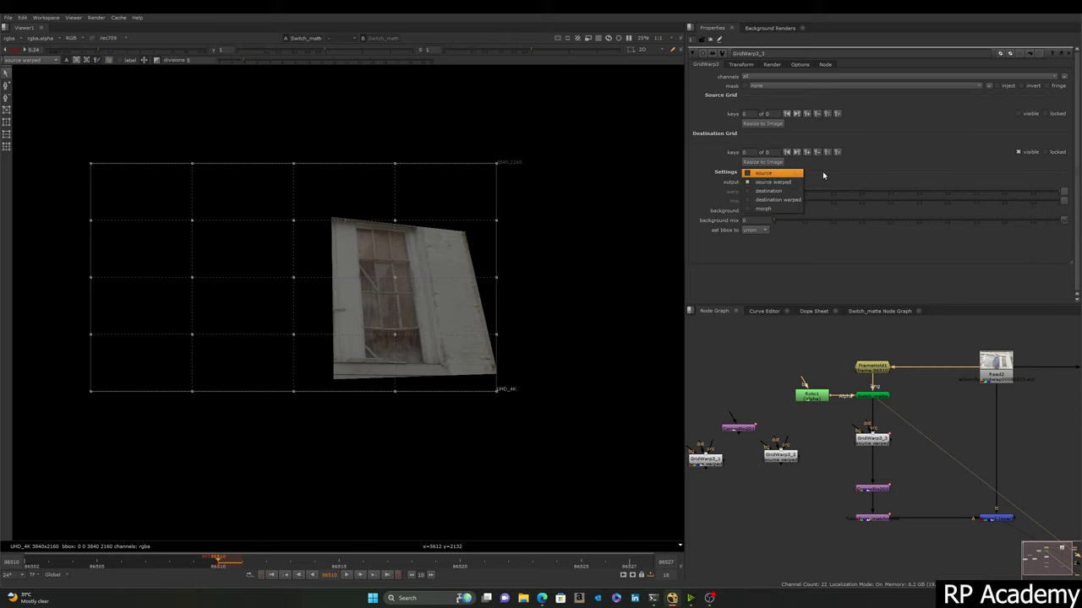
left_click(849, 116)
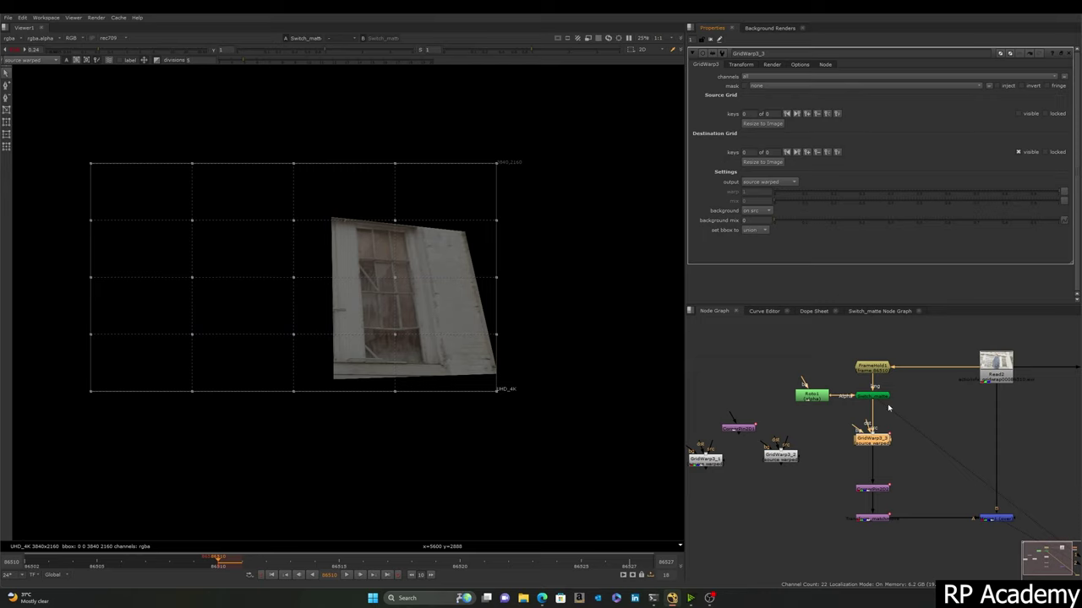
Step: Set the GridWarp3_3 output to source and redraw the source grid so it encloses the whole window patch
left_click(785, 180)
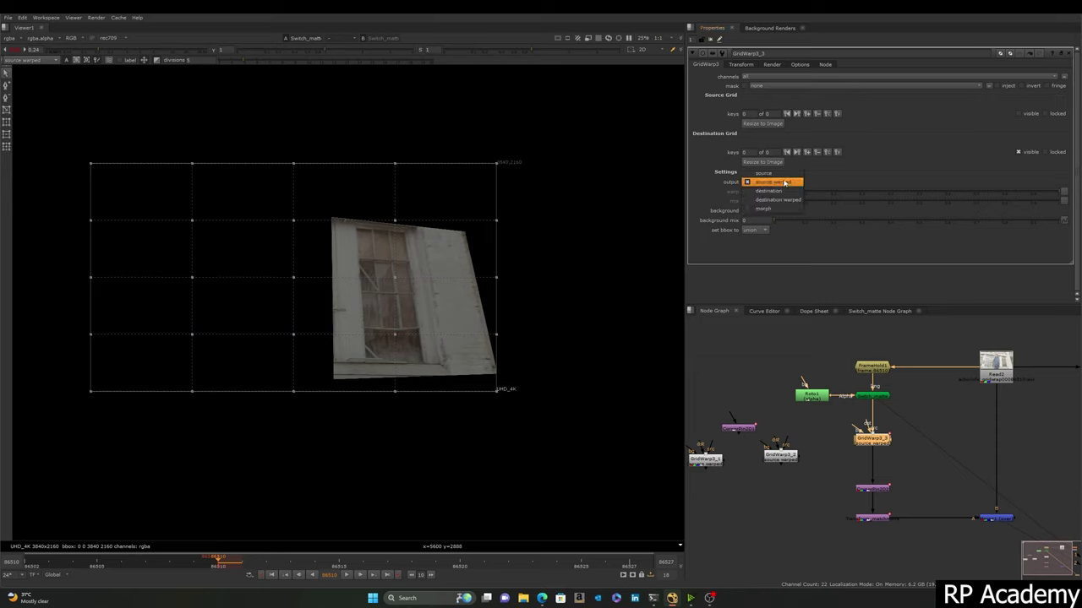
left_click(765, 173)
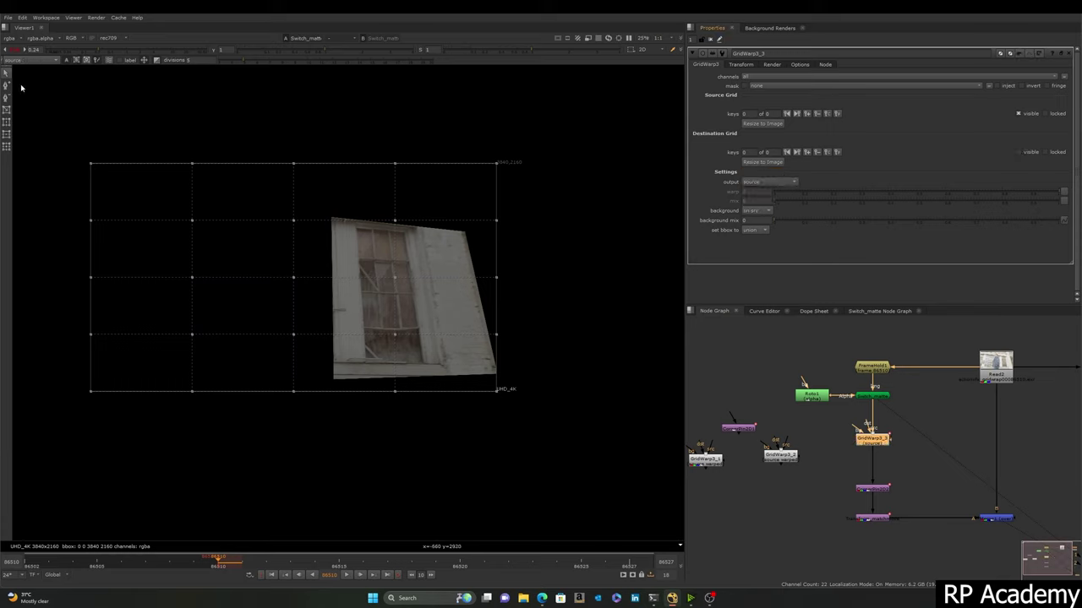
left_click_drag(311, 199, 517, 400)
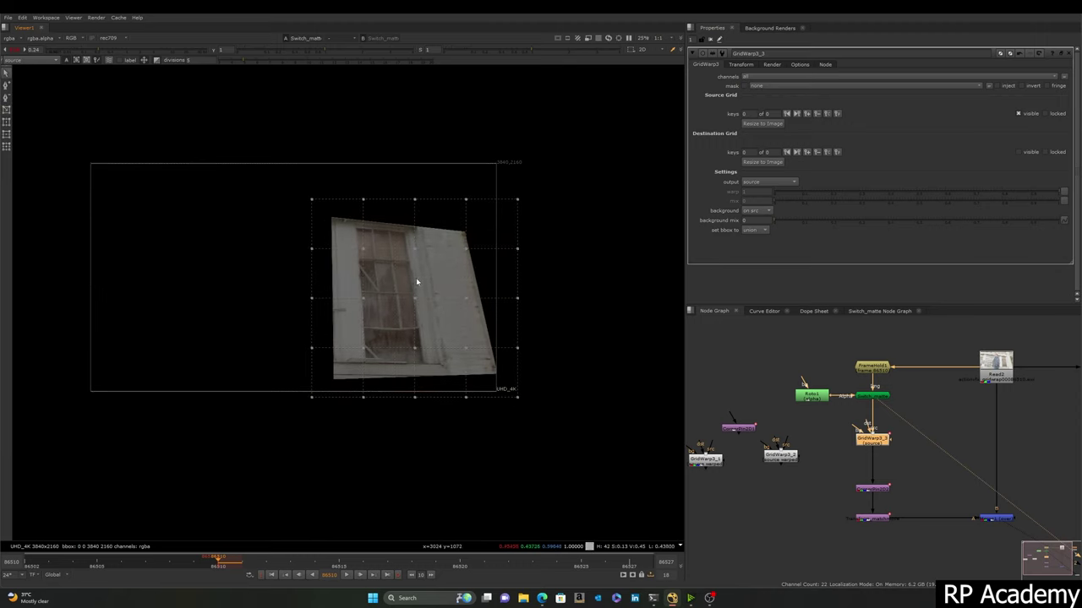
Step: Align the second column of source grid points with the left edge of the window panes
scroll(418, 263, "up", 5)
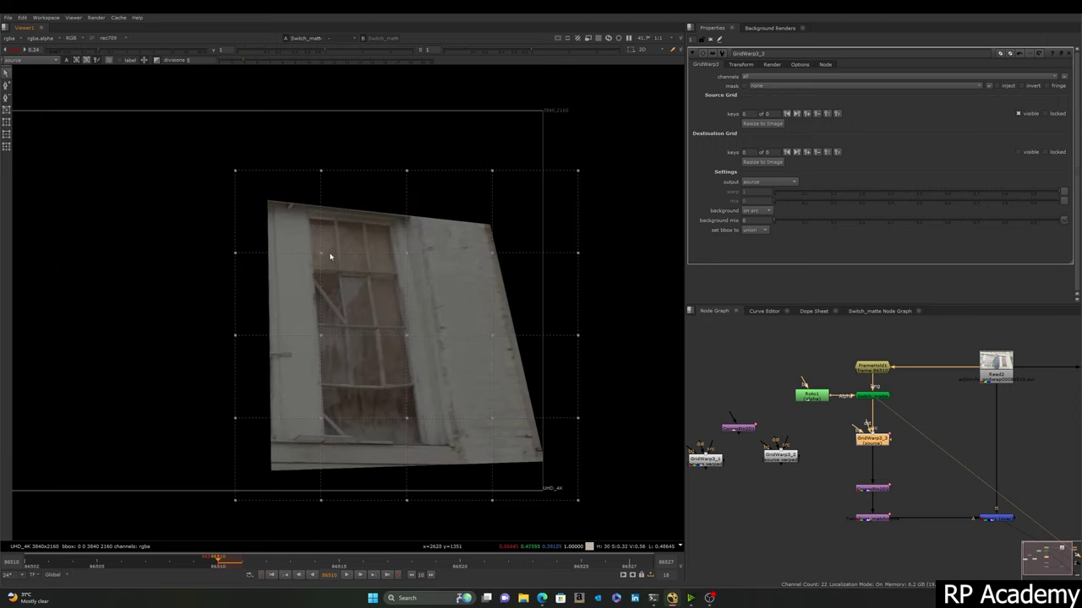
left_click_drag(323, 256, 317, 255)
left_click_drag(304, 172, 307, 172)
left_click_drag(321, 342, 318, 341)
left_click_drag(322, 498, 331, 498)
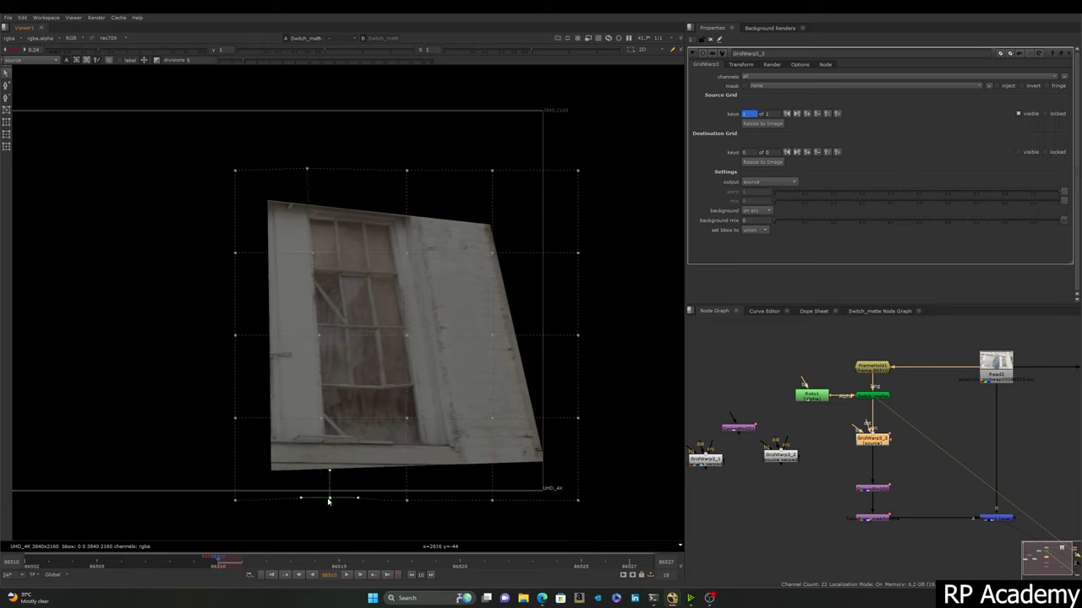
Step: Fit the lower row and middle column of the source grid to the window's bottom corners and right edge
left_click_drag(406, 417, 416, 417)
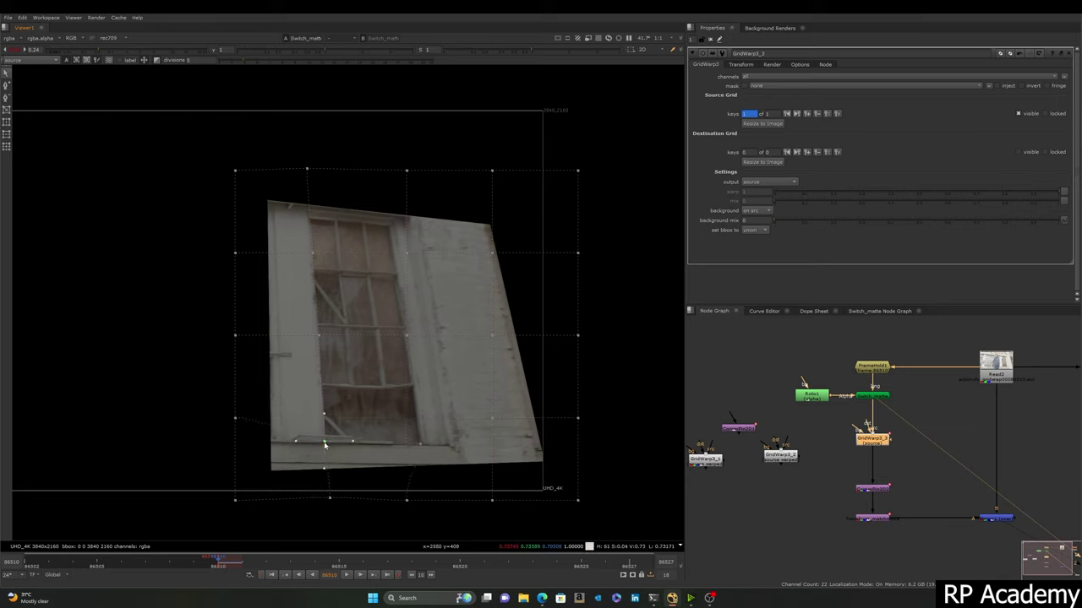
left_click_drag(235, 418, 238, 438)
left_click_drag(272, 402, 217, 461)
left_click_drag(408, 501, 425, 500)
left_click_drag(407, 253, 393, 253)
left_click_drag(407, 173, 385, 176)
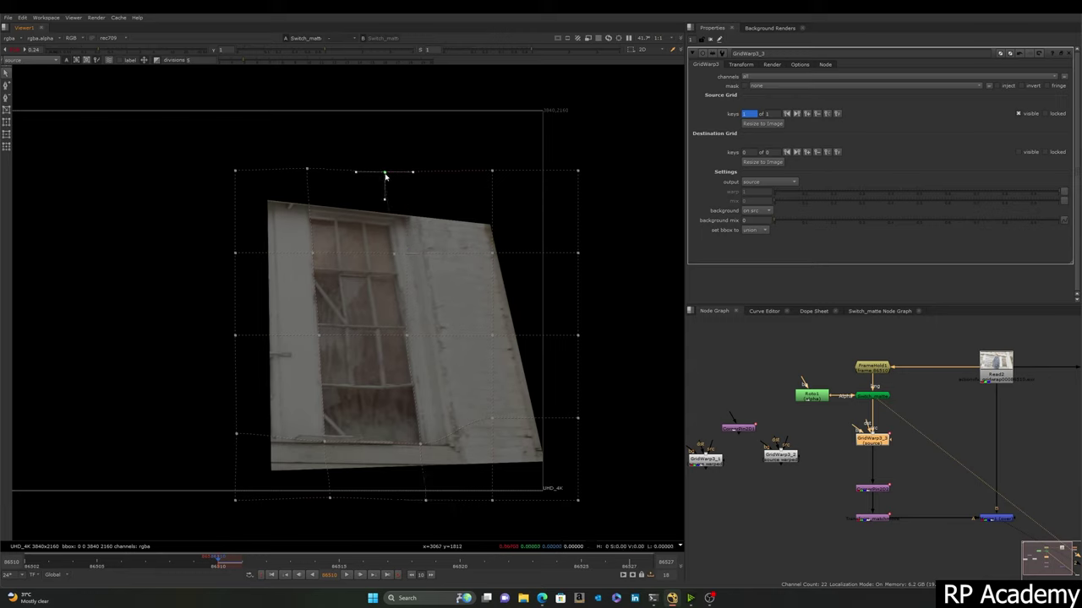
left_click(307, 171)
Step: Move the fourth column of source grid points onto the slanted right edge of the window patch
left_click_drag(491, 252, 499, 252)
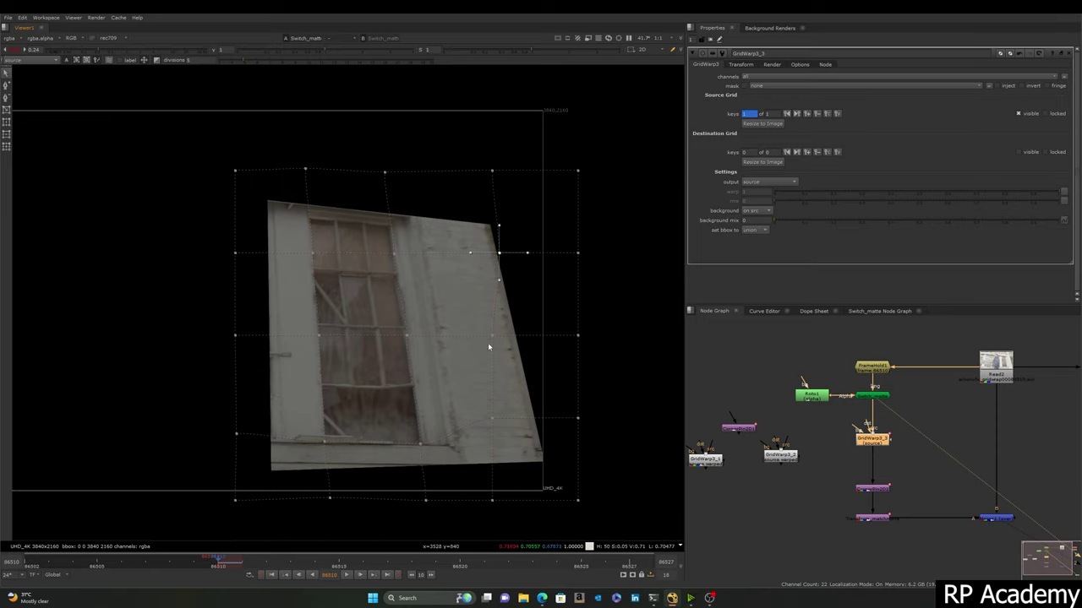
left_click_drag(492, 334, 515, 335)
left_click_drag(493, 419, 537, 430)
left_click_drag(501, 505, 550, 502)
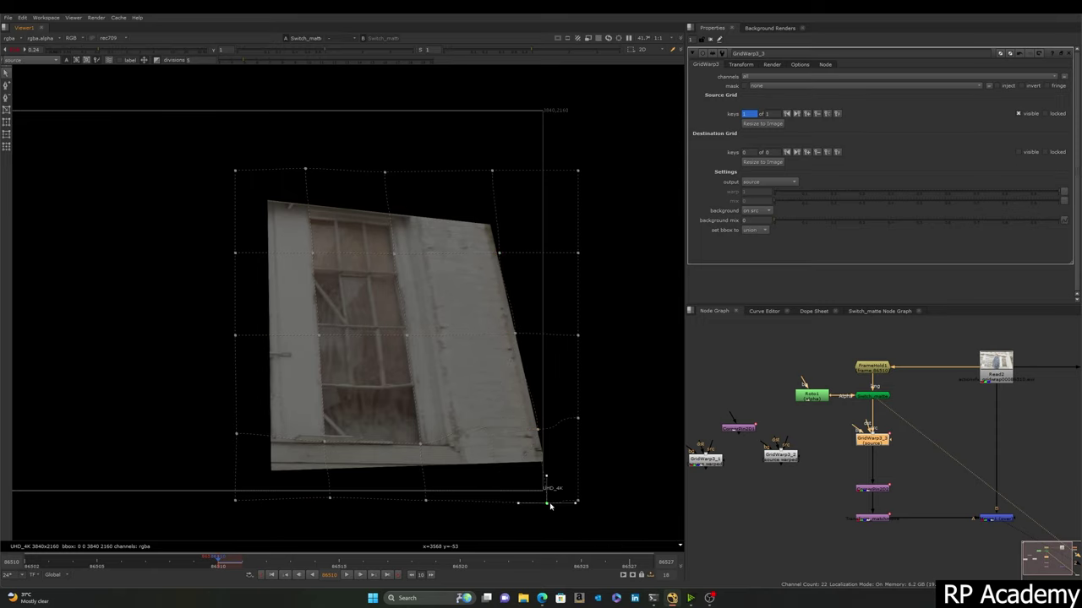
Step: Smooth the two source grid columns that run along the window's left and right edges
scroll(447, 338, "down", 2)
scroll(401, 308, "up", 1)
left_click_drag(385, 171, 467, 506)
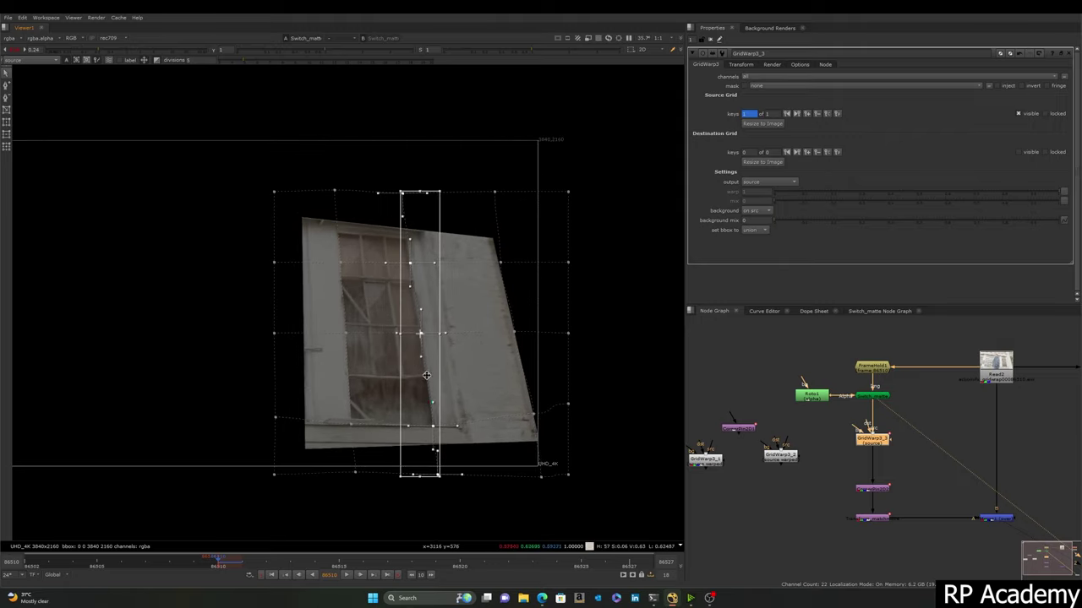
key("z")
left_click_drag(378, 142, 318, 495)
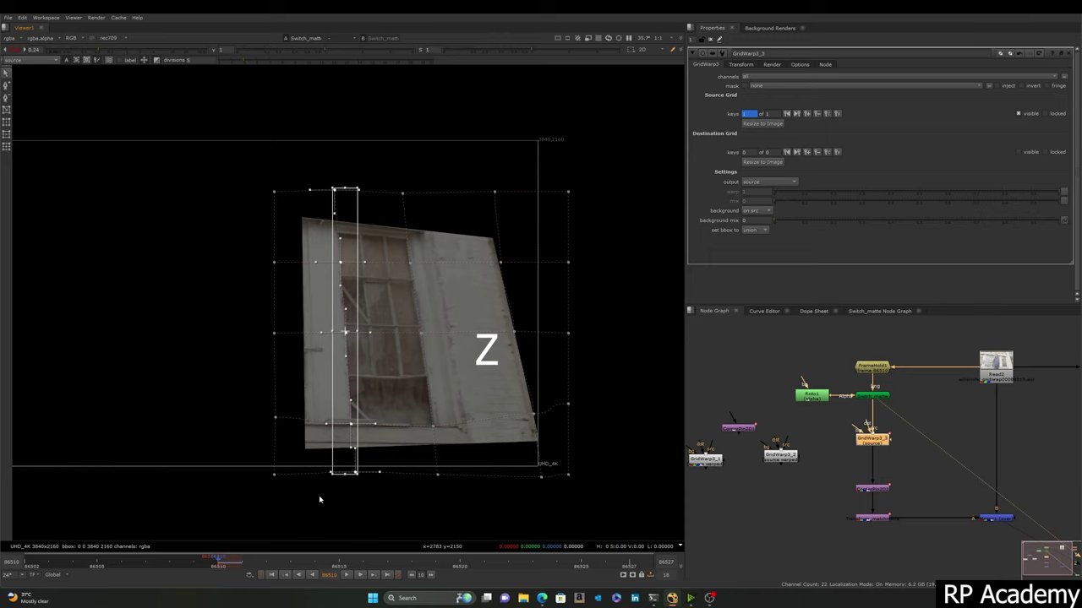
left_click(547, 365)
Step: Lower the second row of source grid points onto the window's upper crossbar, fitting the point at its left edge
left_click_drag(230, 279, 620, 229)
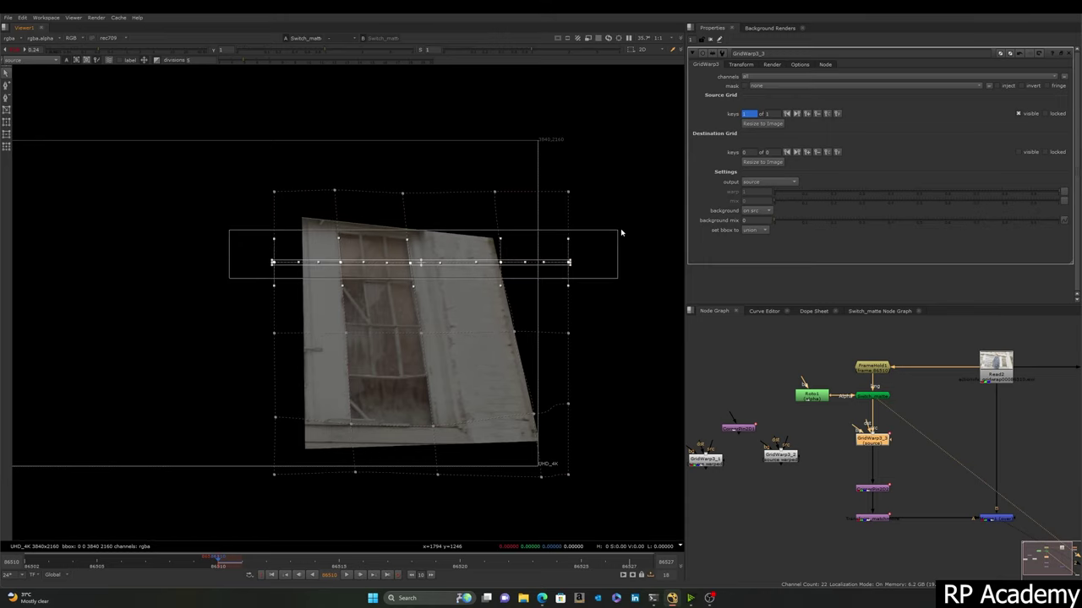
scroll(353, 260, "up", 2)
left_click_drag(480, 271, 481, 300)
left_click(345, 302)
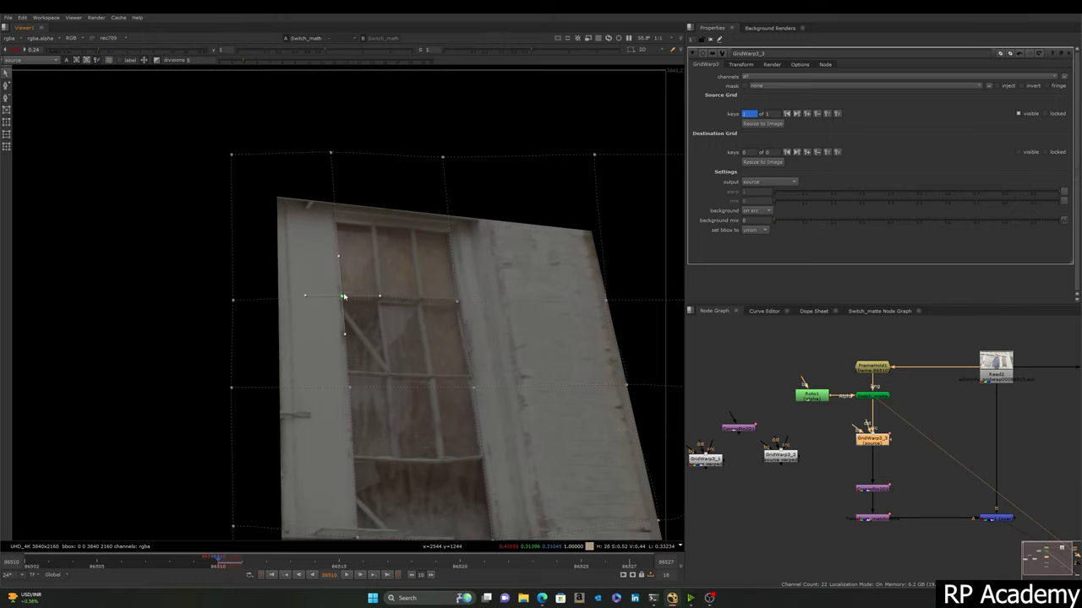
middle_click_drag(234, 290, 15, 238)
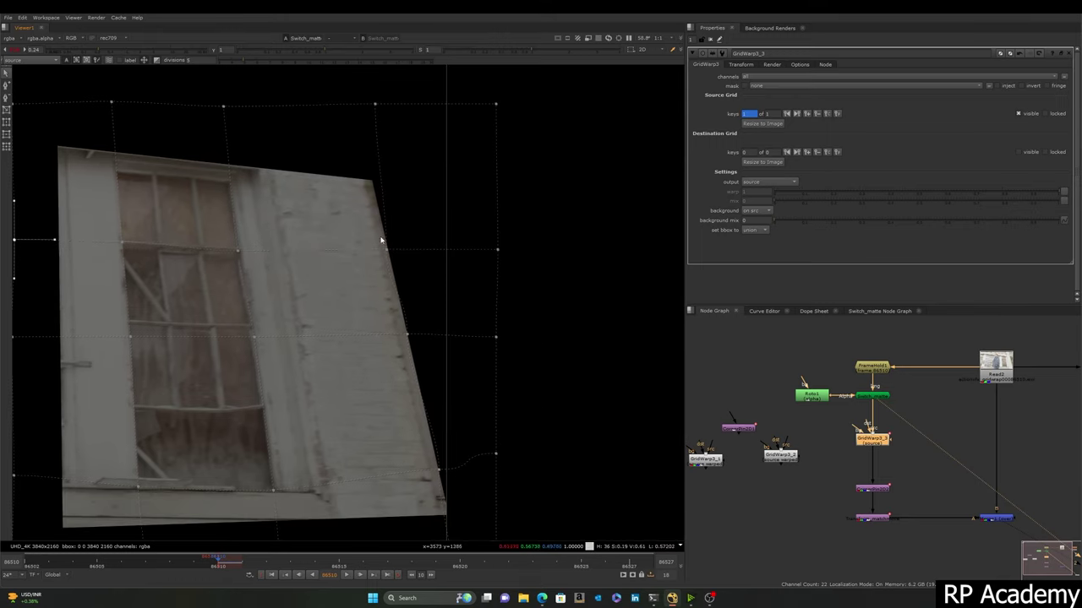
left_click_drag(582, 213, 19, 271)
middle_click_drag(89, 268, 240, 245)
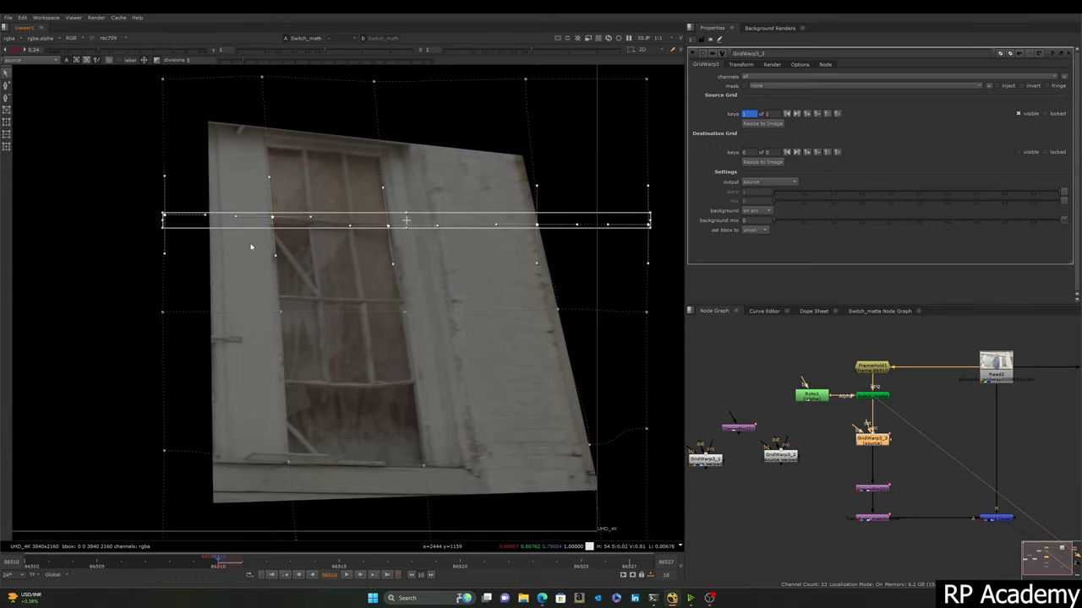
left_click(369, 280)
Step: Smooth the source grid column along the patch's right edge and shift its top point inward to follow the slope
middle_click_drag(370, 280, 345, 211)
scroll(469, 278, "down", 2)
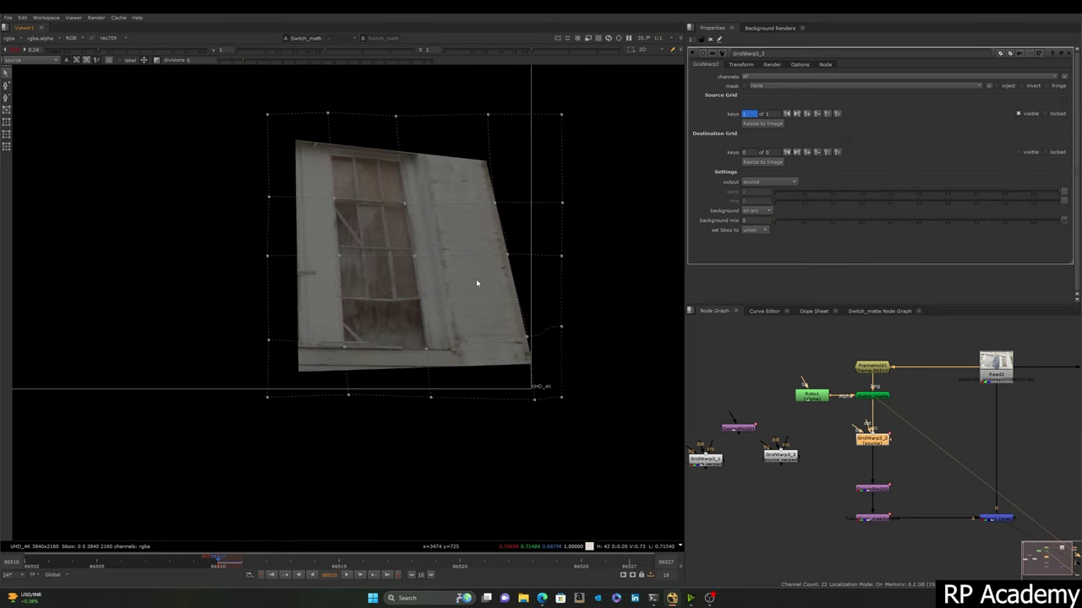
left_click_drag(493, 440, 521, 146)
left_click_drag(470, 84, 541, 436)
key("shift+z")
left_click(570, 262)
scroll(492, 202, "up", 2)
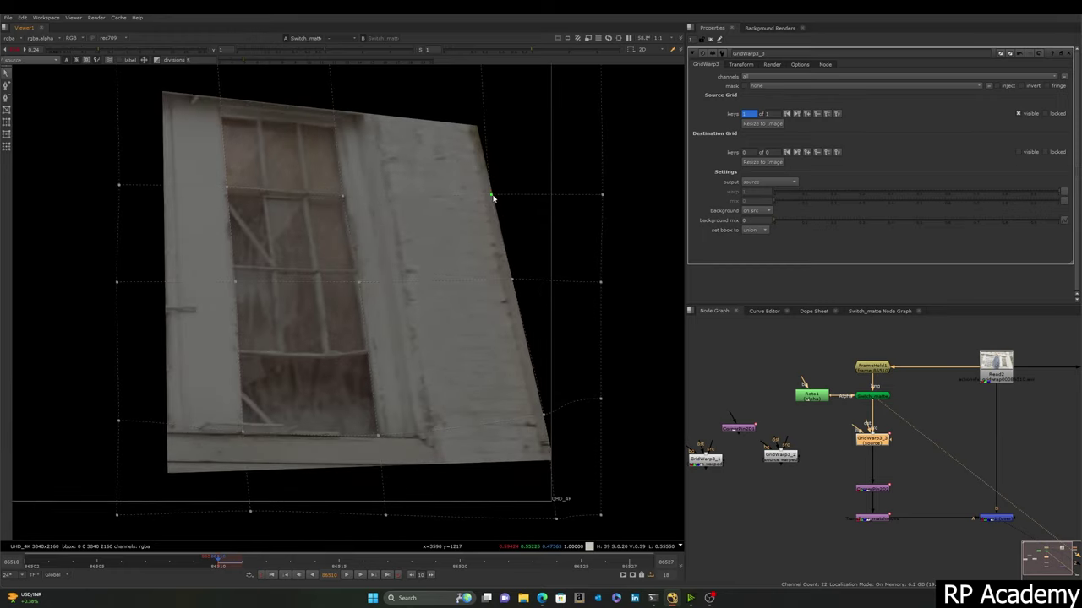
middle_click_drag(493, 197, 476, 344)
left_click_drag(464, 196, 452, 199)
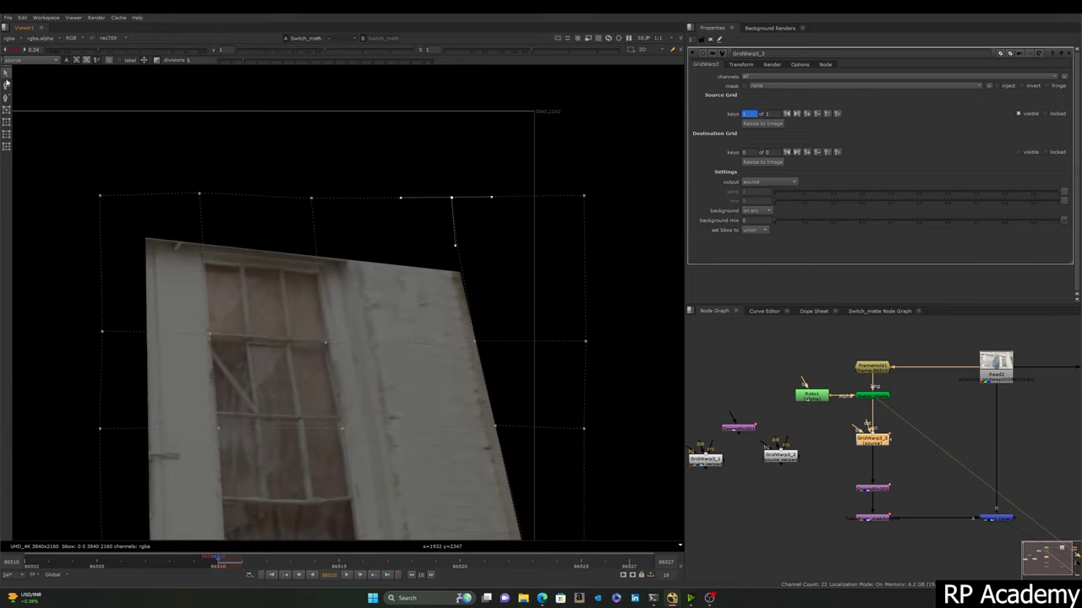
Step: Insert three extra vertical and three extra horizontal grid lines along the window's bars, sill and frame
left_click(7, 85)
middle_click_drag(263, 279, 274, 211)
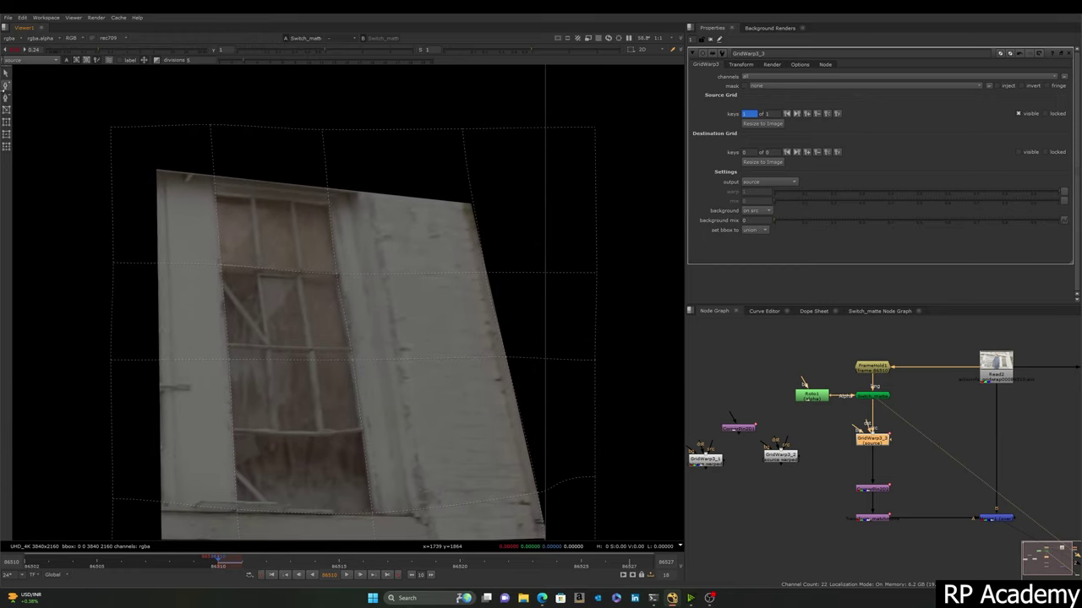
left_click(265, 273, "ctrl+alt")
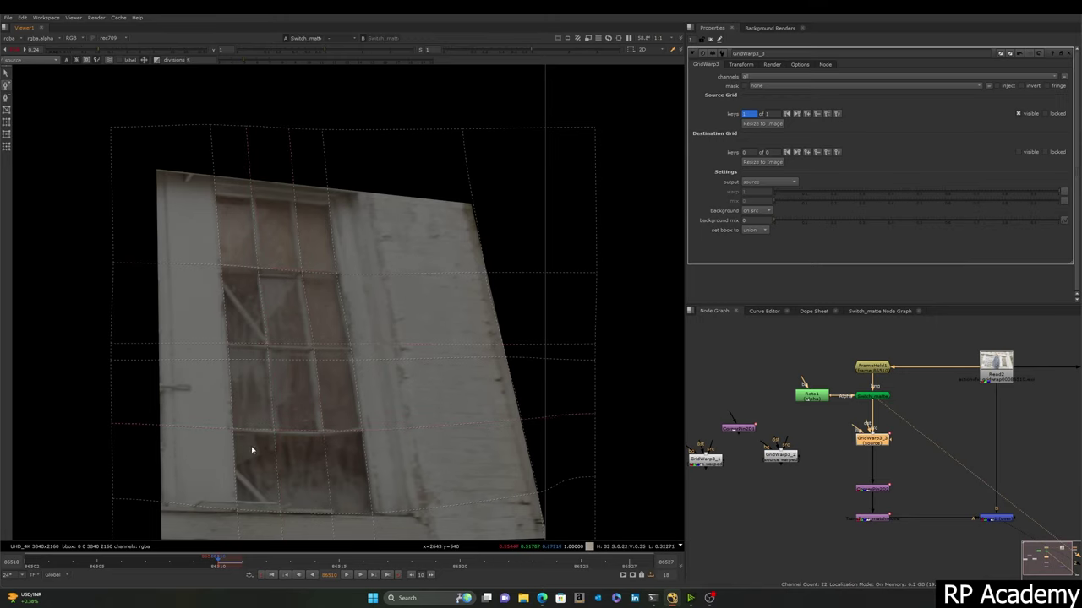
middle_click_drag(238, 436, 315, 354)
left_click(401, 342)
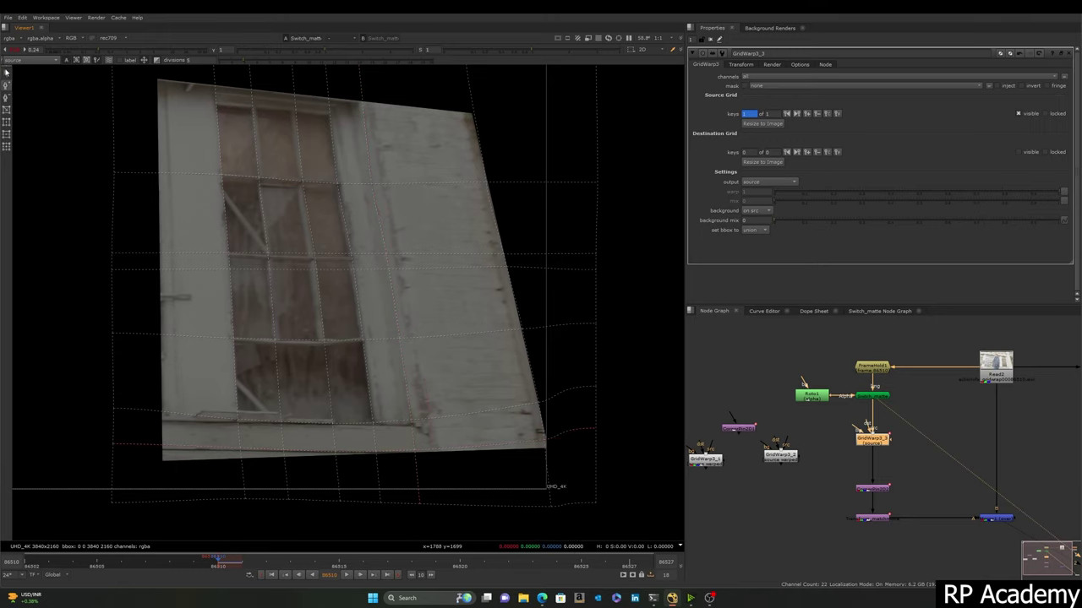
Step: Set the GridWarp3_3 output to source warped
scroll(458, 234, "down", 3)
left_click(769, 181)
left_click(765, 193)
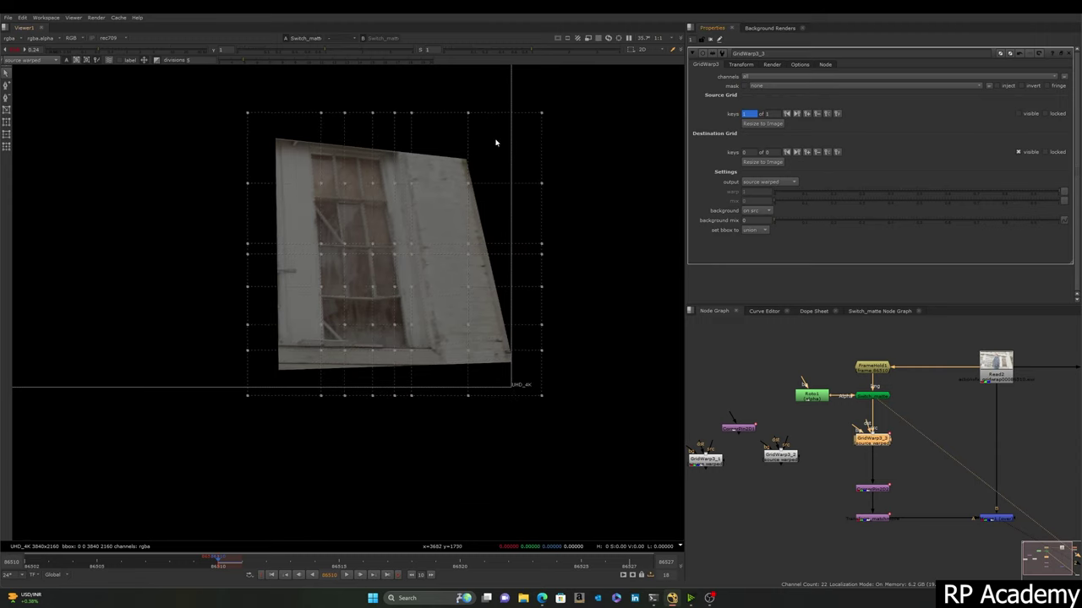
Step: Copy the source grid onto the destination grid and set a destination key at frame 86510
left_click(837, 153)
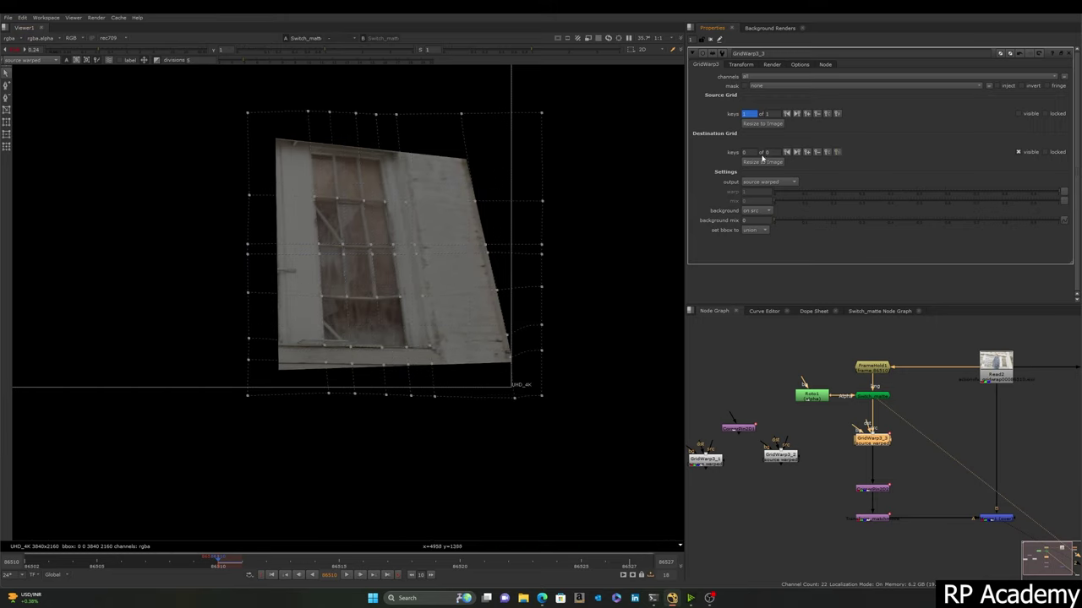
left_click(806, 152)
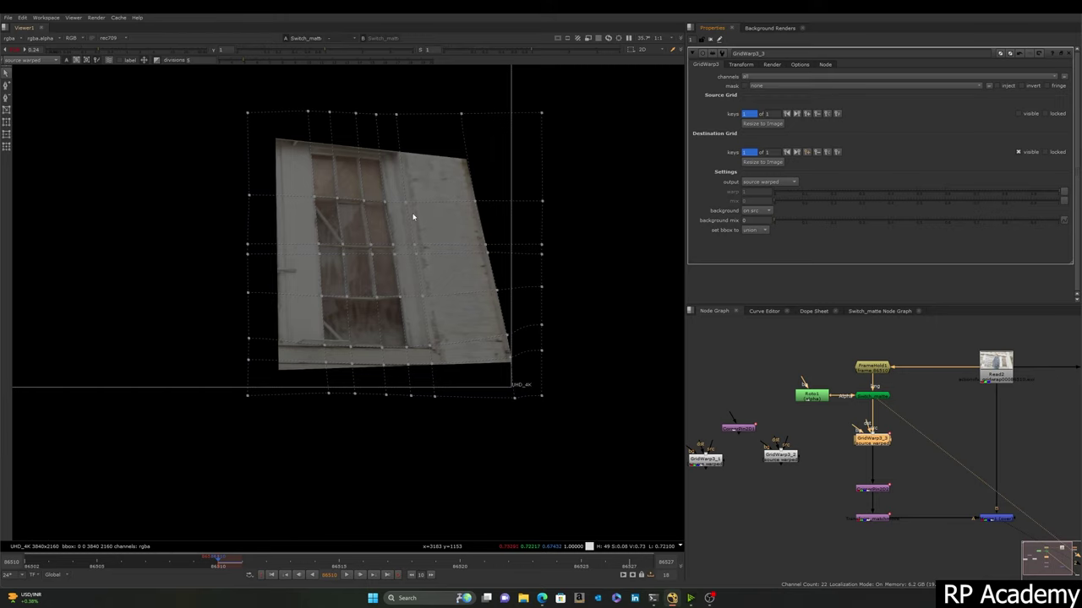
middle_click_drag(467, 281, 447, 262)
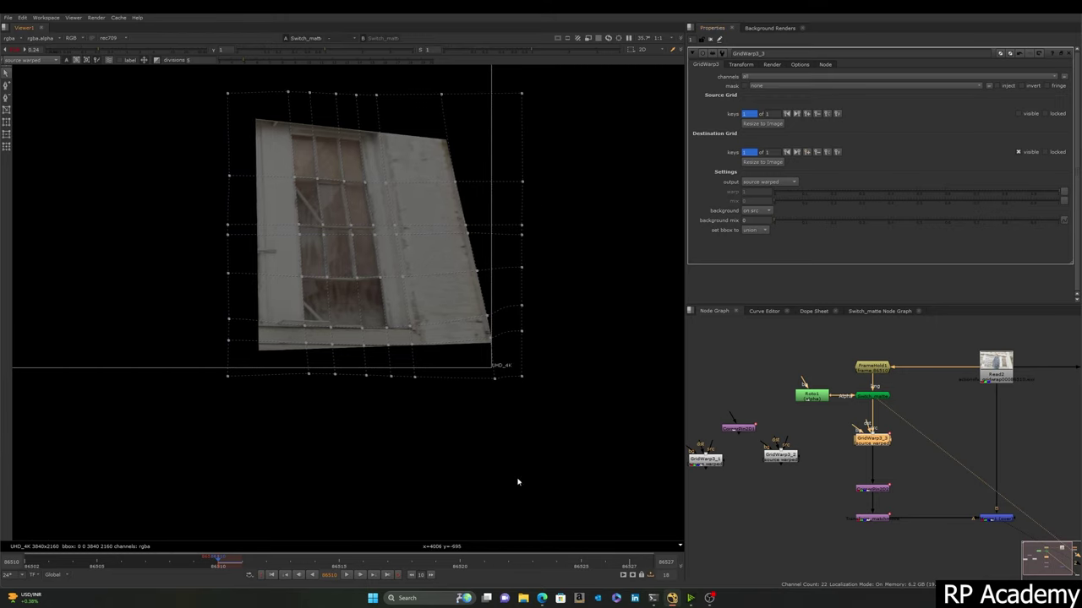
Step: Go to frame 86527 and compare the original Read2 plate with the Merge1 composite under the destination grid
left_click(626, 566)
middle_click_drag(441, 295, 374, 338)
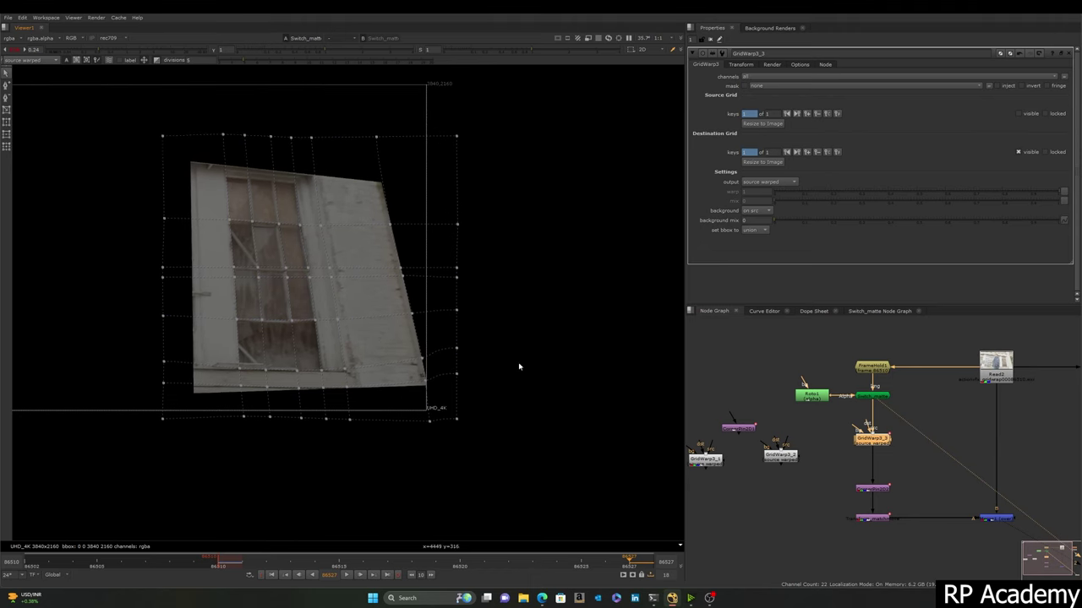
middle_click_drag(988, 519, 830, 446)
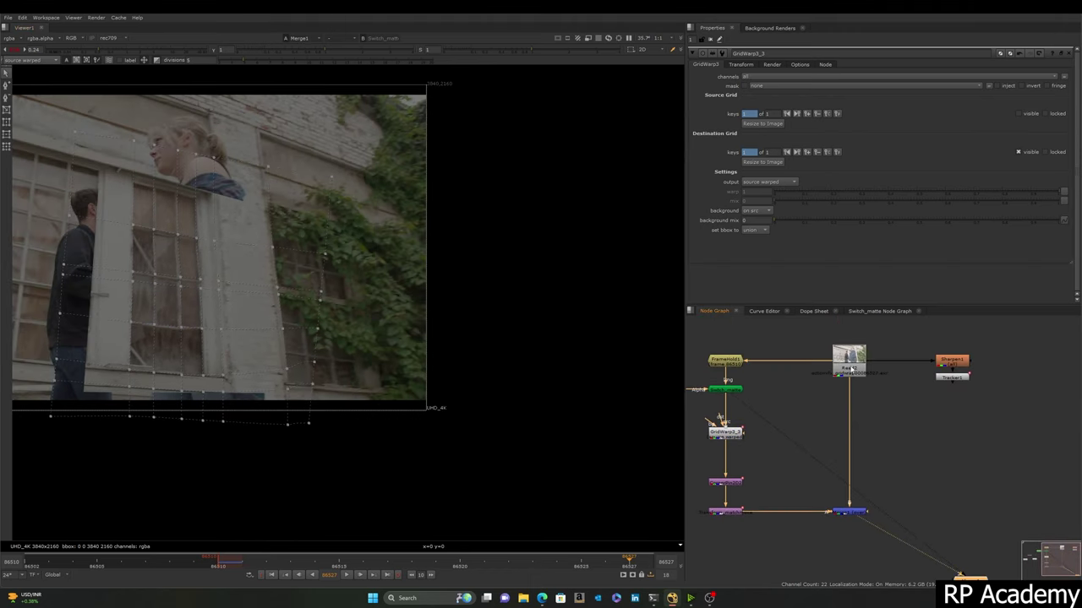
middle_click_drag(308, 288, 426, 300)
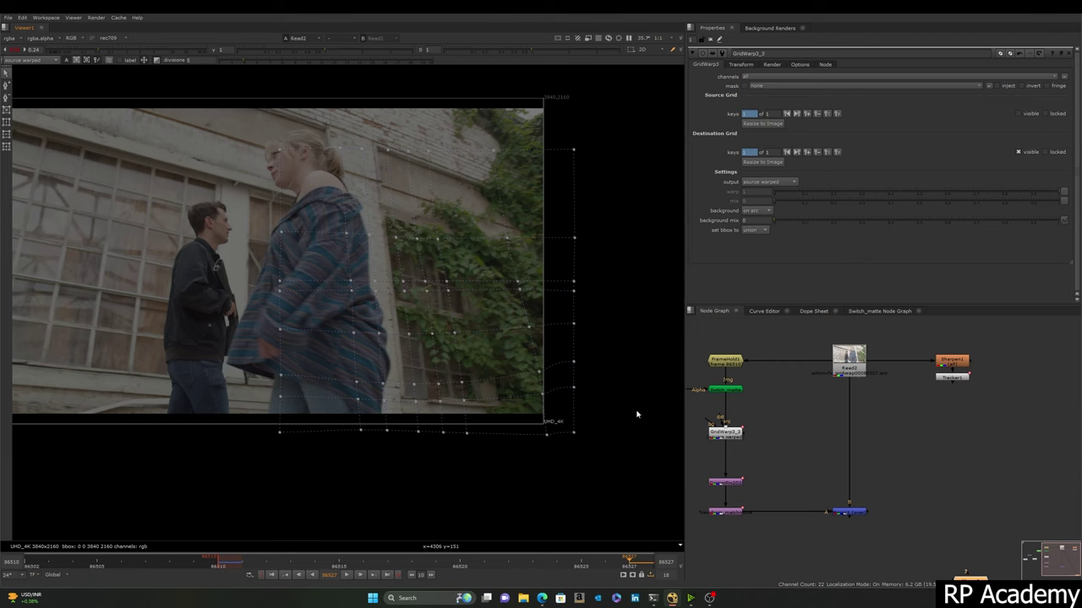
key("2")
scroll(311, 258, "up", 2)
key("1")
scroll(334, 260, "down", 2)
scroll(334, 256, "down", 2)
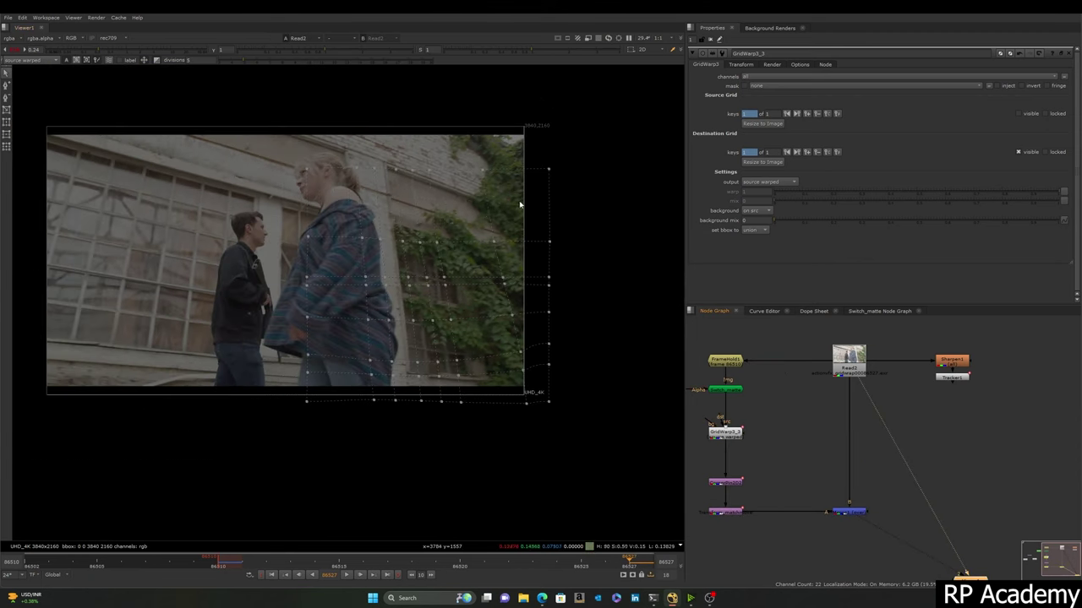
left_click_drag(585, 133, 606, 172)
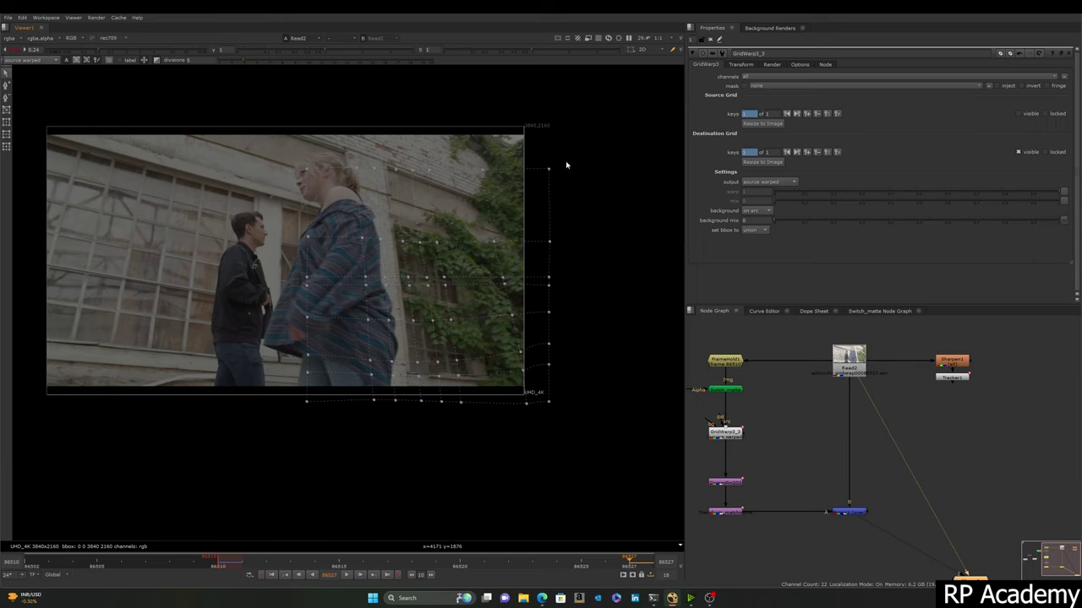
left_click_drag(605, 132, 248, 437)
key("1")
left_click(538, 251)
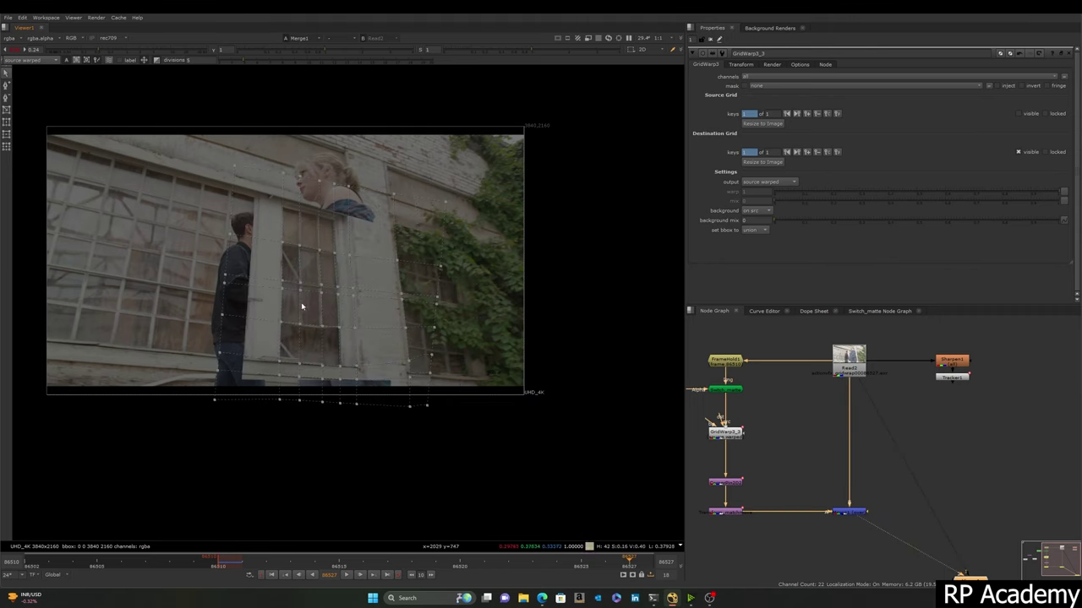
Step: View the Read2 plate and the Merge1 composite in turn at frame 86527 to judge the patch's position
key("2")
key("1")
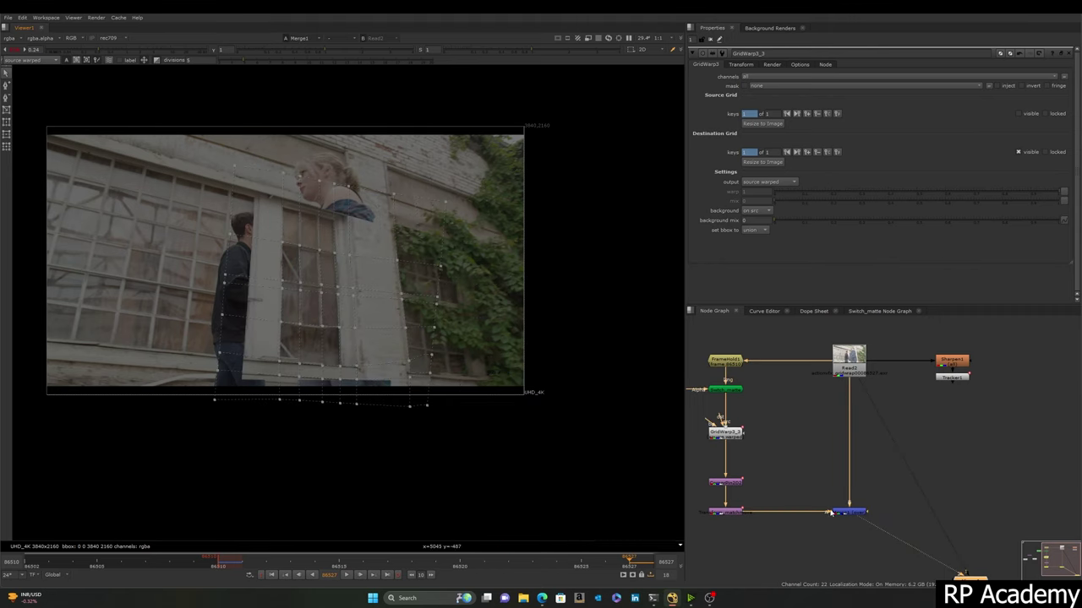
left_click_drag(779, 498, 724, 531)
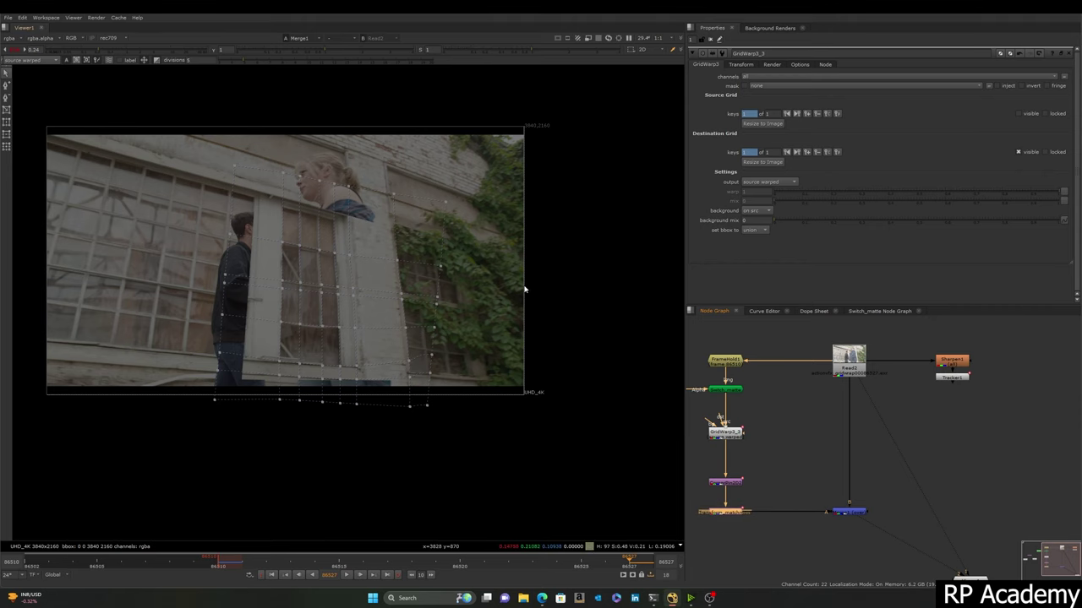
key("1")
middle_click_drag(500, 284, 499, 270)
left_click_drag(854, 401, 828, 368)
key("1")
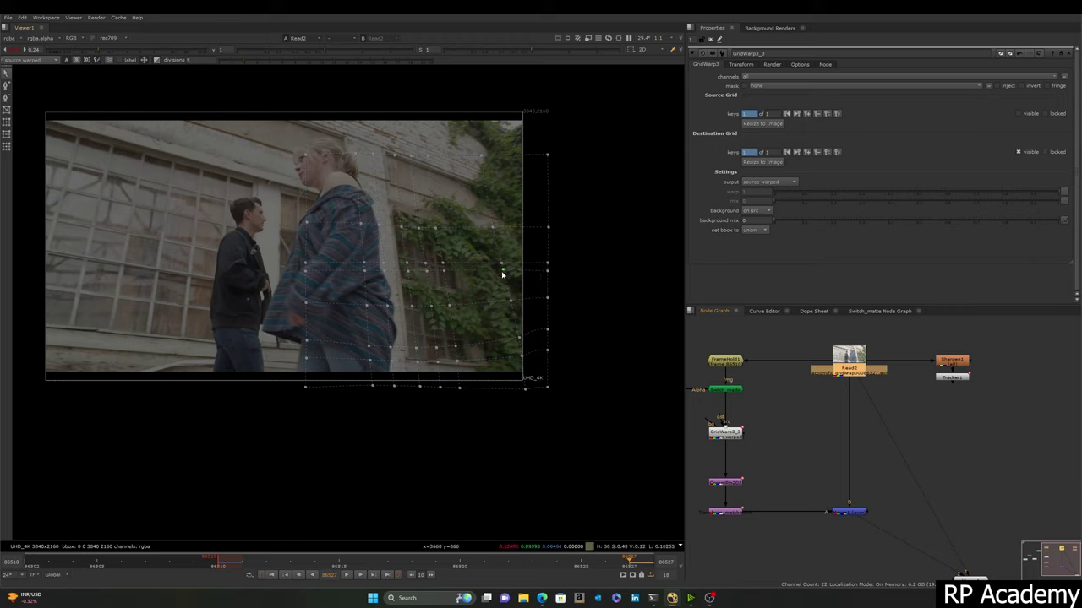
left_click(617, 398)
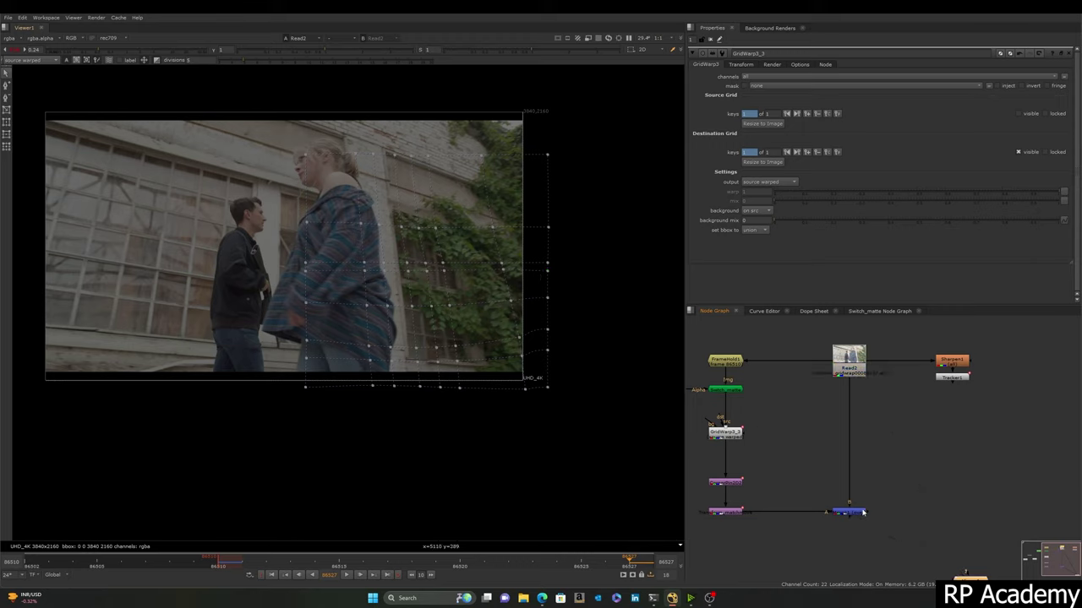
left_click_drag(873, 496, 805, 559)
key("1")
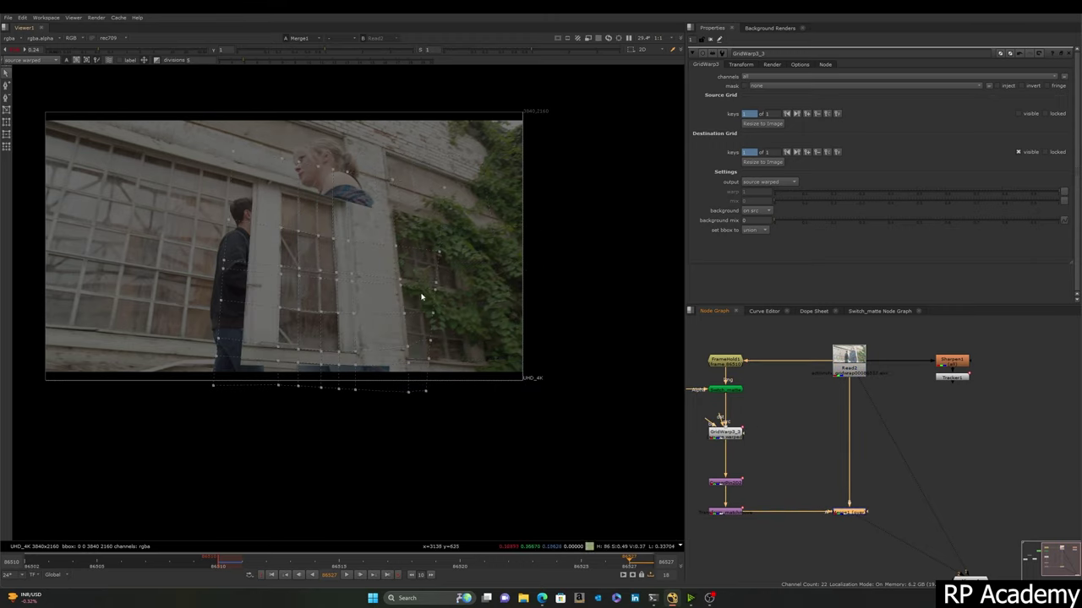
Step: Connect the Merge1 composite to viewer input 1 and the Read2 plate to viewer input 2
scroll(270, 293, "up", 2)
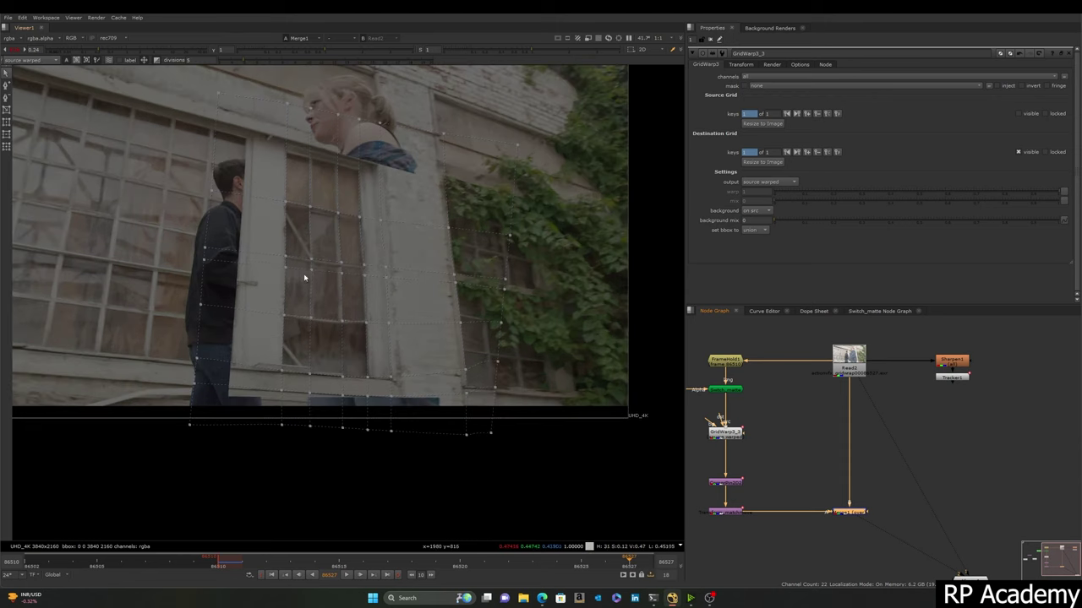
key("ctrl+z")
middle_click_drag(385, 255, 357, 256)
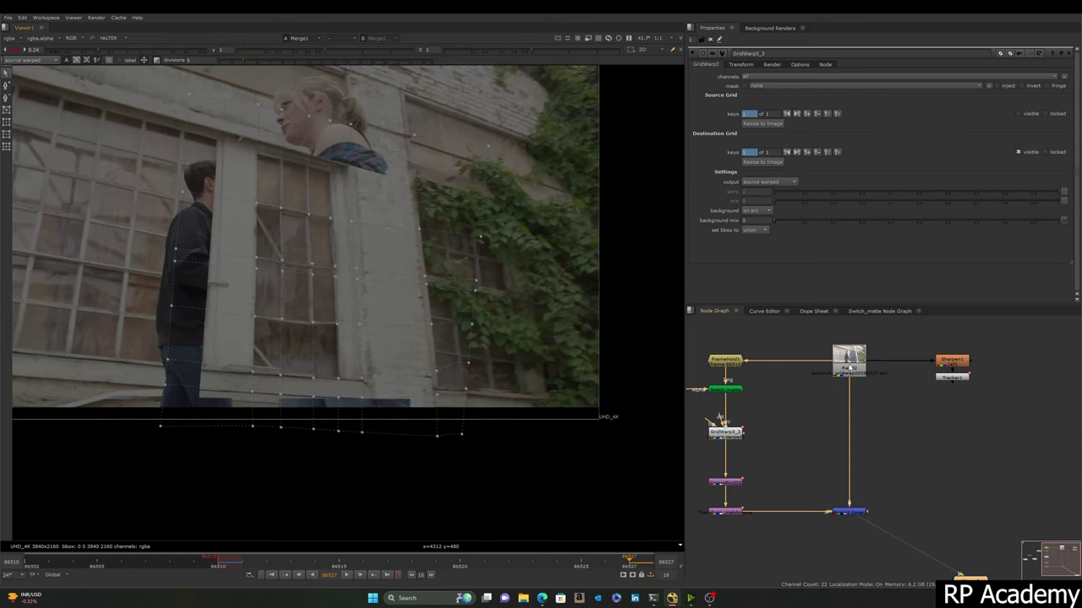
left_click(850, 367)
key("1")
left_click_drag(882, 473, 793, 562)
key("2")
key("1")
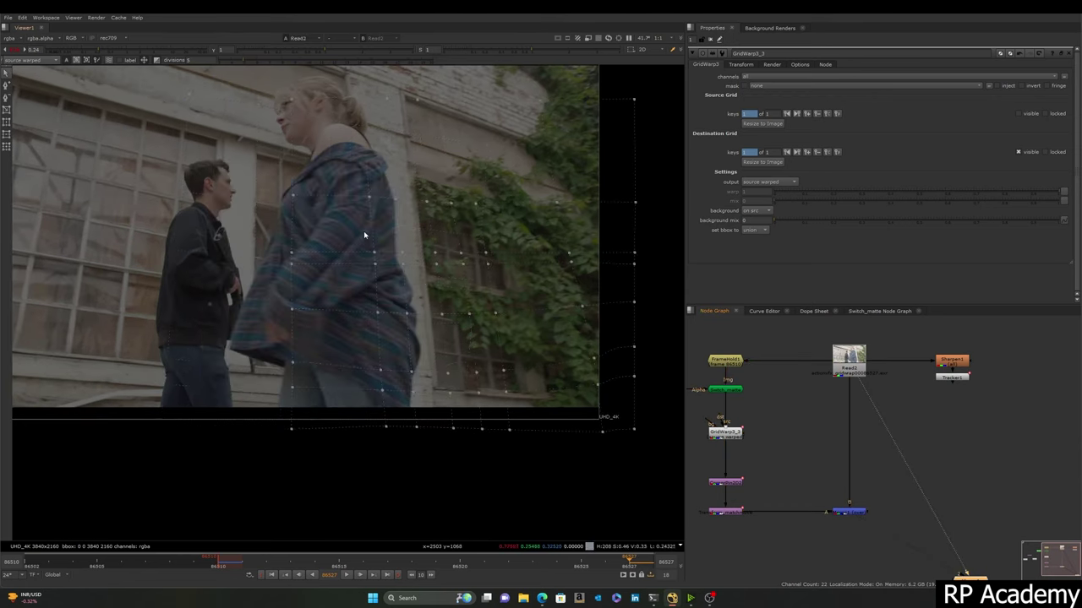
Step: Flip between the plate and the composite to examine how the patched window's bars and frame line up
key("2")
key("1")
scroll(323, 214, "up", 2)
key("2")
key("1")
key("2")
key("2")
key("1")
scroll(265, 225, "down", 1)
key("2")
key("1")
middle_click_drag(326, 230, 334, 203)
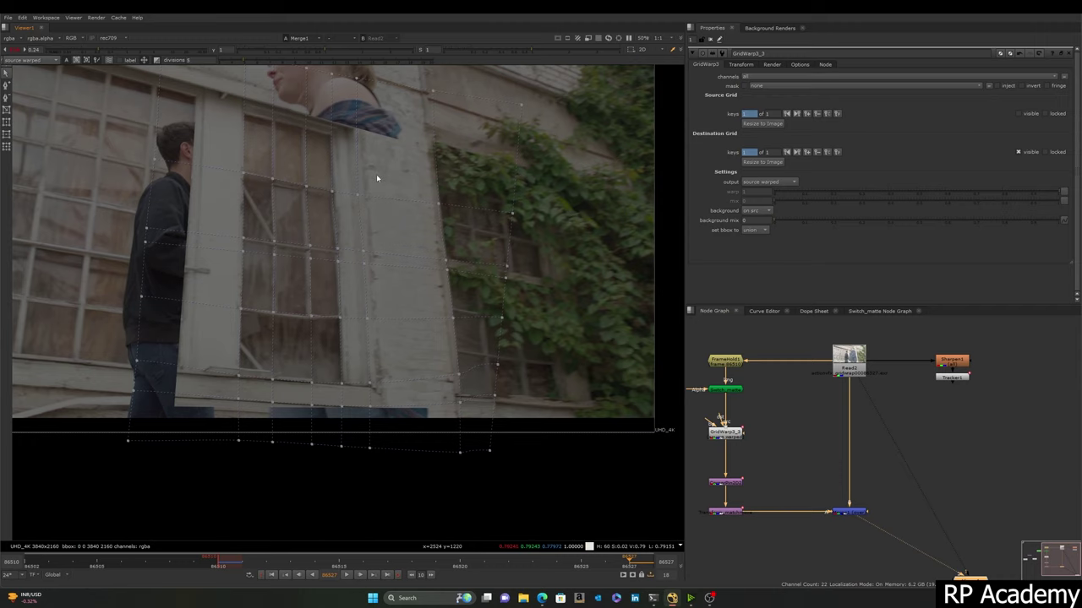
Step: Nudge the destination grid point at the left end of the window's upper crossbar leftward to match the plate
scroll(355, 203, "up", 3)
scroll(307, 217, "up", 3)
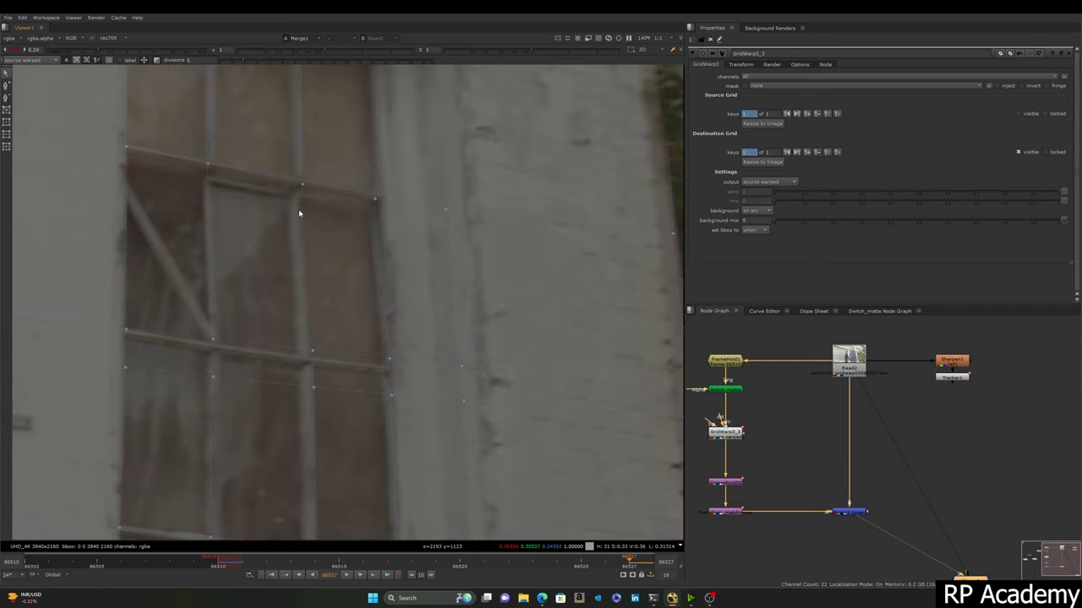
middle_click_drag(142, 184, 198, 229)
key("2")
key("1")
scroll(180, 198, "up", 2)
key("2")
key("1")
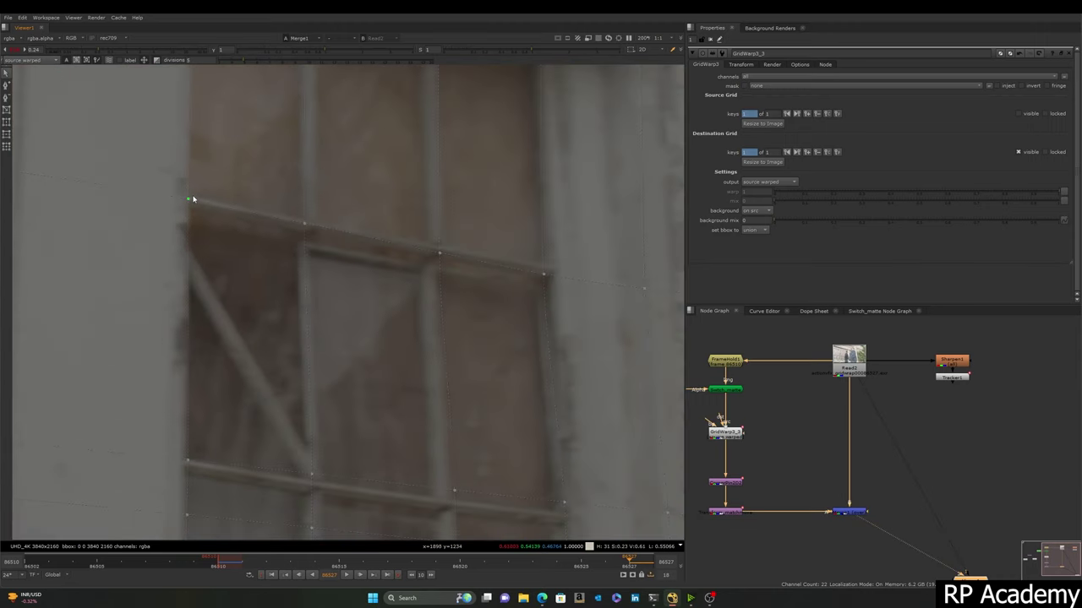
key("2")
key("1")
key("2")
key("1")
left_click(188, 200)
key("KP_4")
key("KP_4")
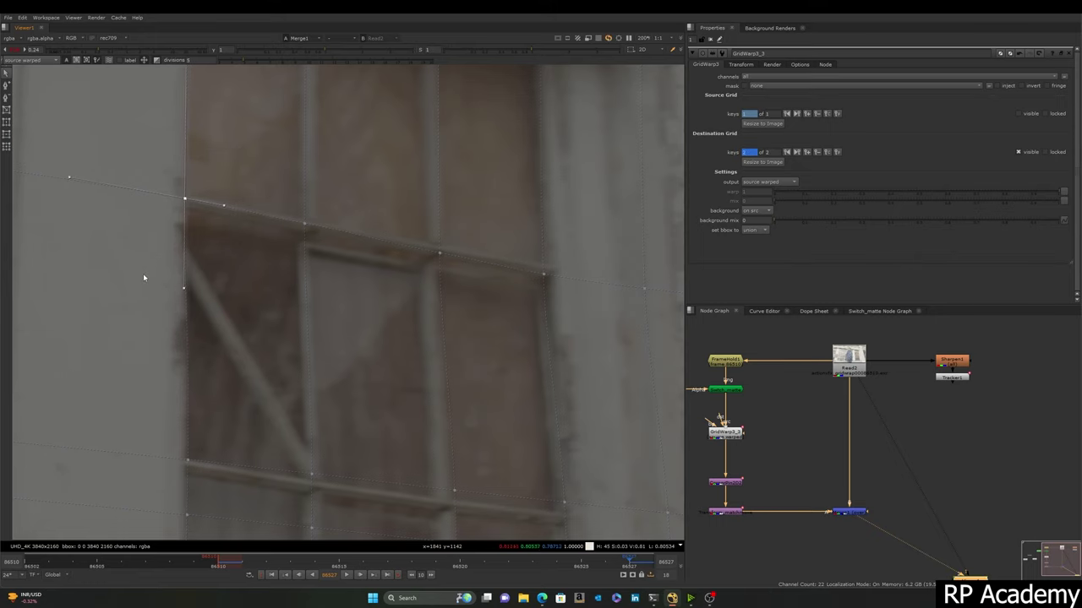
key("2")
key("1")
key("2")
key("1")
key("2")
key("1")
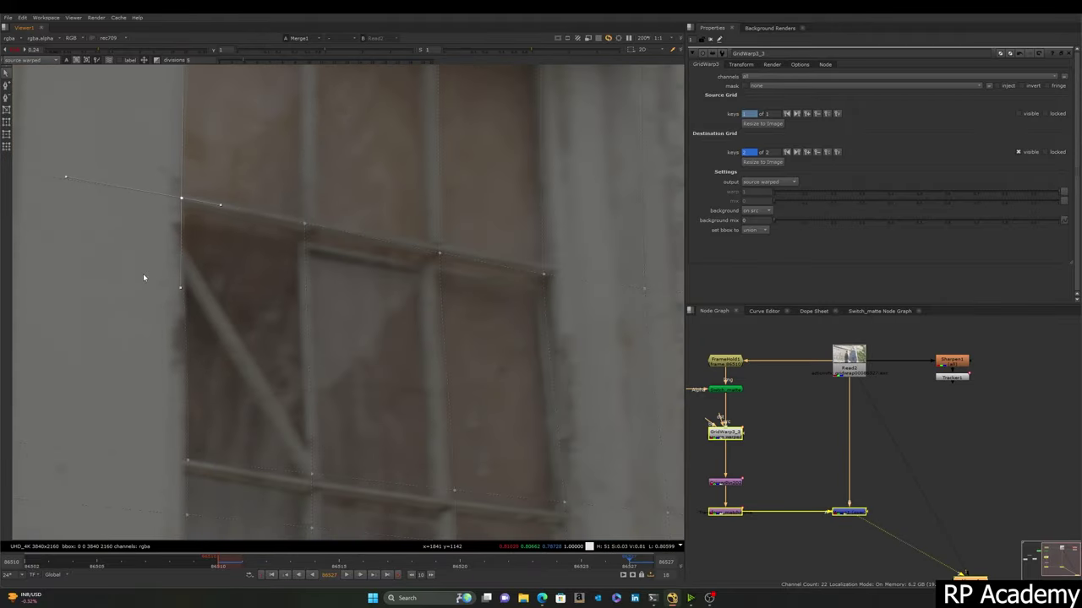
Step: Compare the crossbar's left end with the grid overlay hidden and fine-tune its destination point further left
key("o")
key("2")
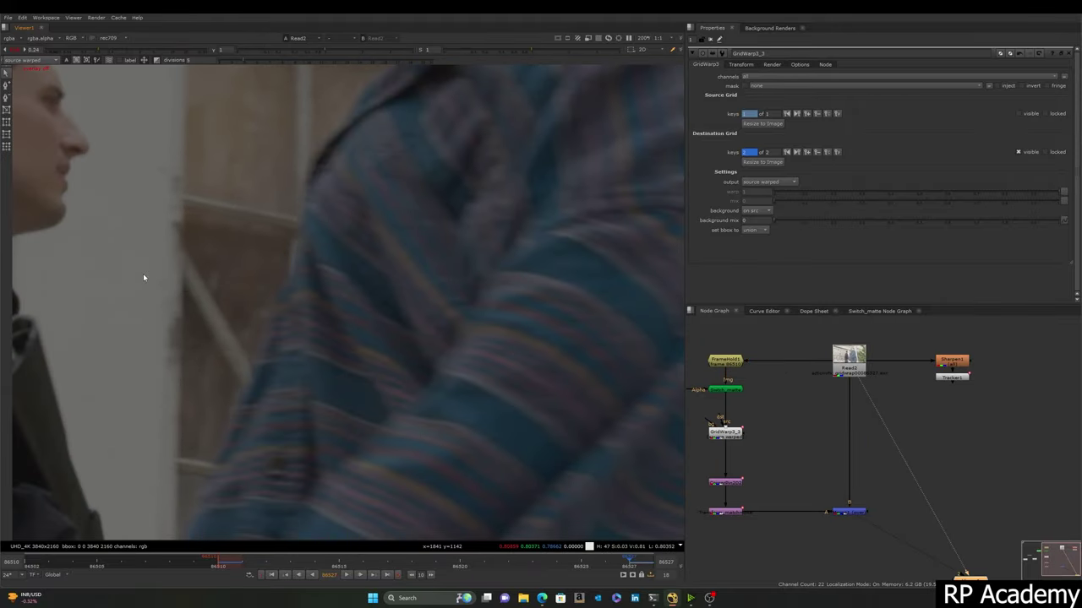
key("1")
key("2")
key("1")
key("2")
key("1")
key("2")
key("1")
key("2")
key("1")
key("2")
key("1")
key("2")
key("1")
key("KP_4")
key("KP_4")
key("KP_4")
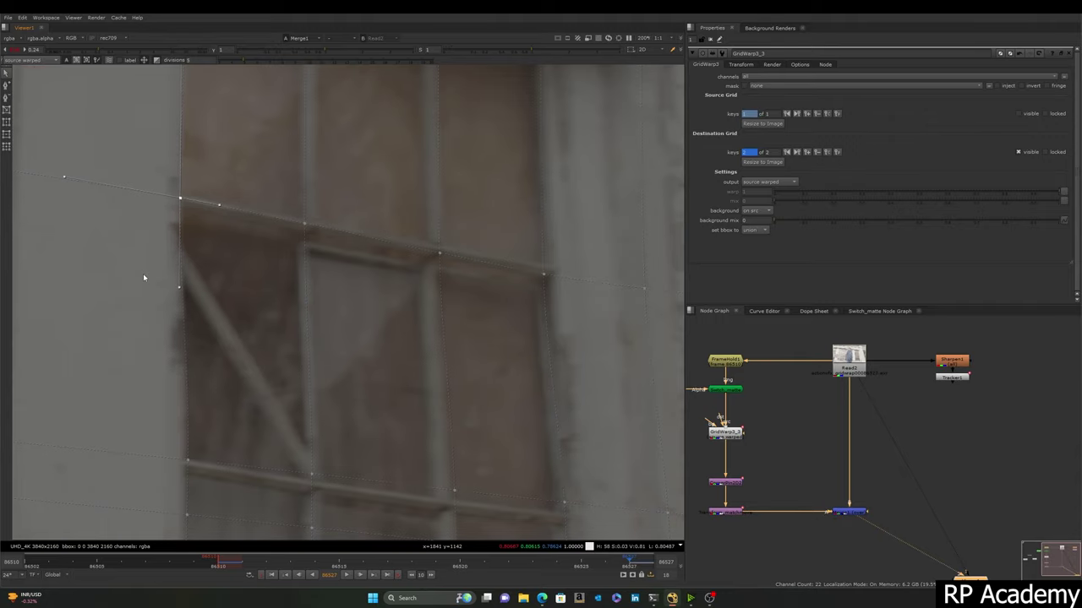
Step: Check the whole composite against the original plate with the grid overlay hidden, and restore the overlay
key("o")
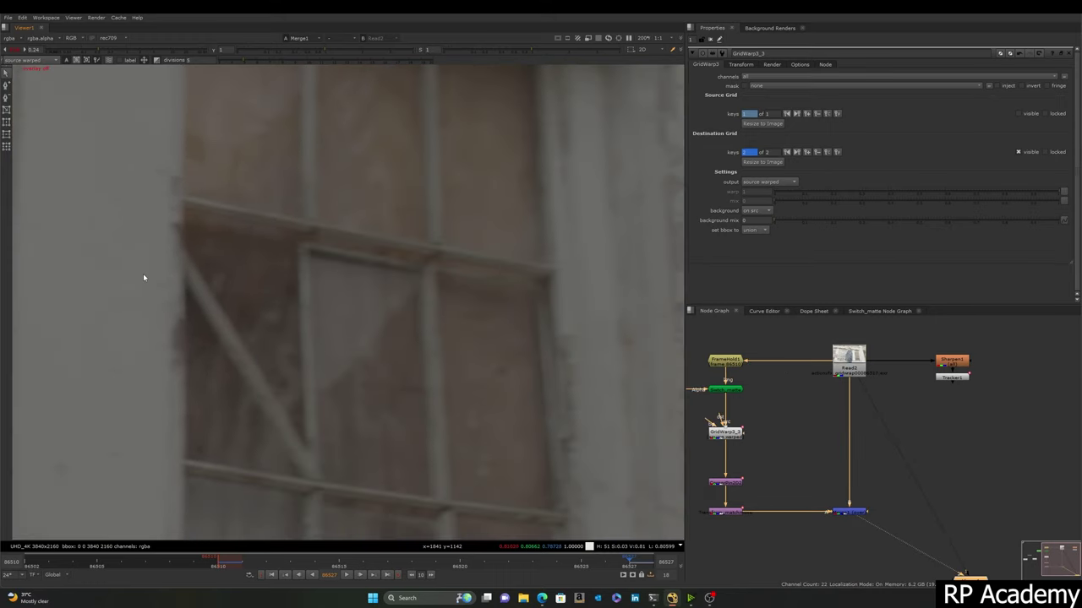
scroll(143, 277, "down", 7)
key("2")
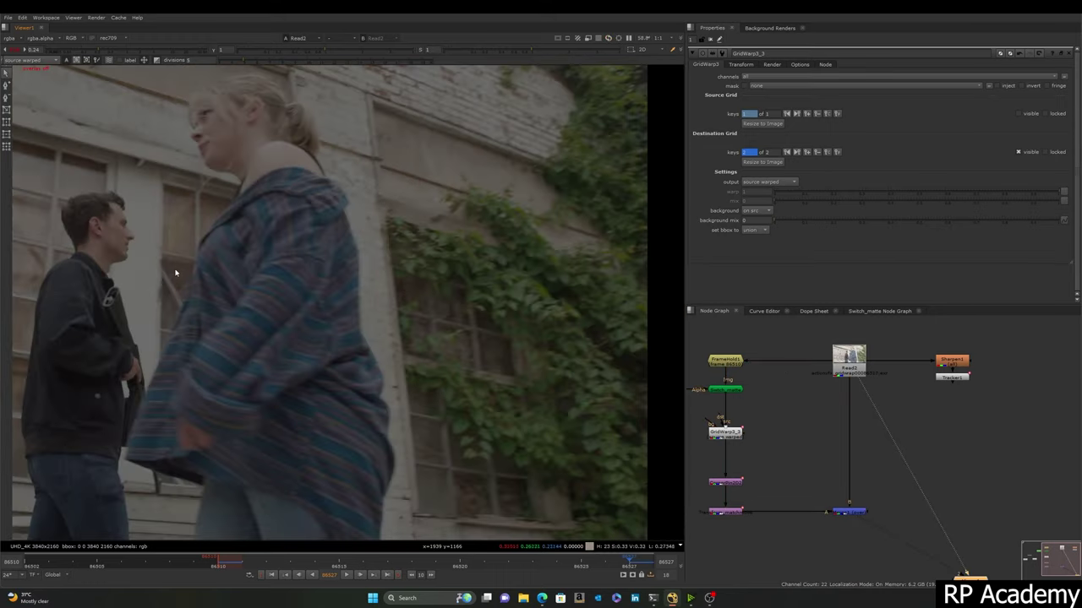
key("1")
key("o")
Step: Adjust the destination grid points and curve handle at the left end of the window's second crossbar and inspect the warp
middle_click_drag(192, 265, 209, 237)
scroll(210, 241, "up", 5)
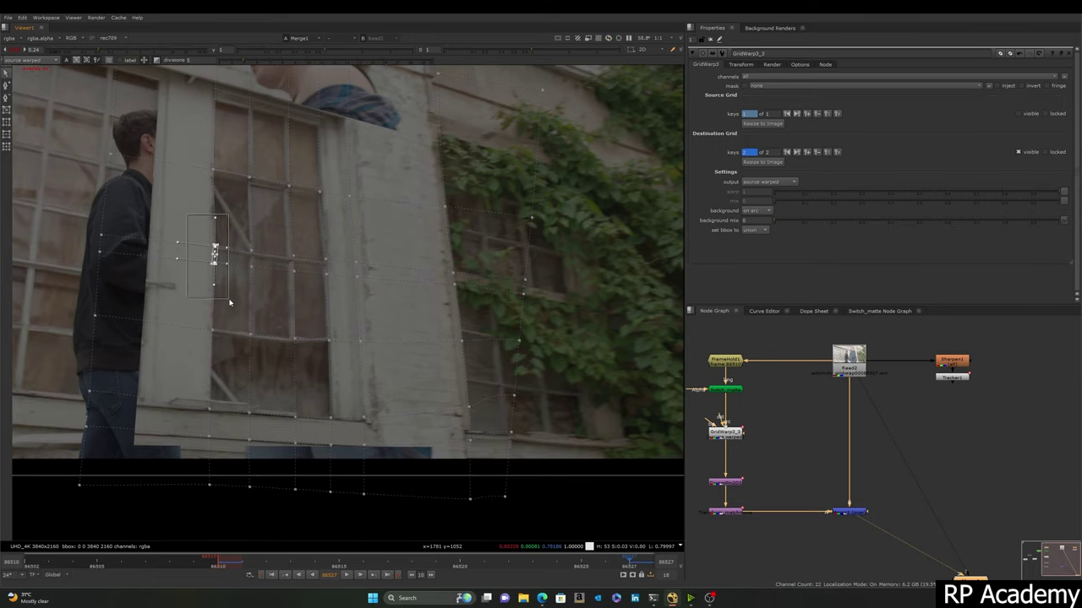
scroll(205, 222, "up", 3)
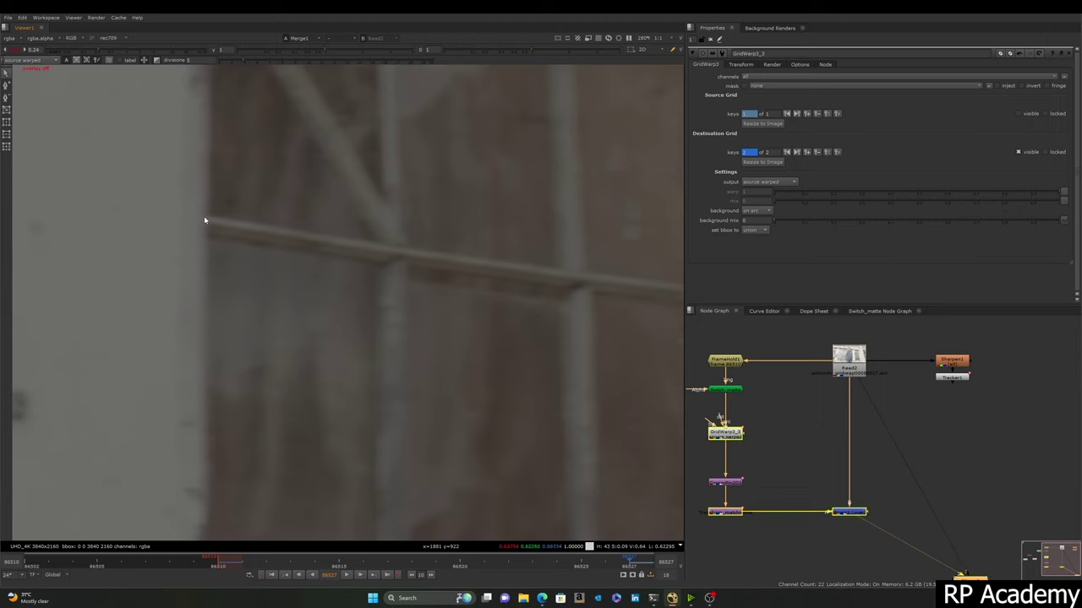
scroll(182, 221, "down", 4)
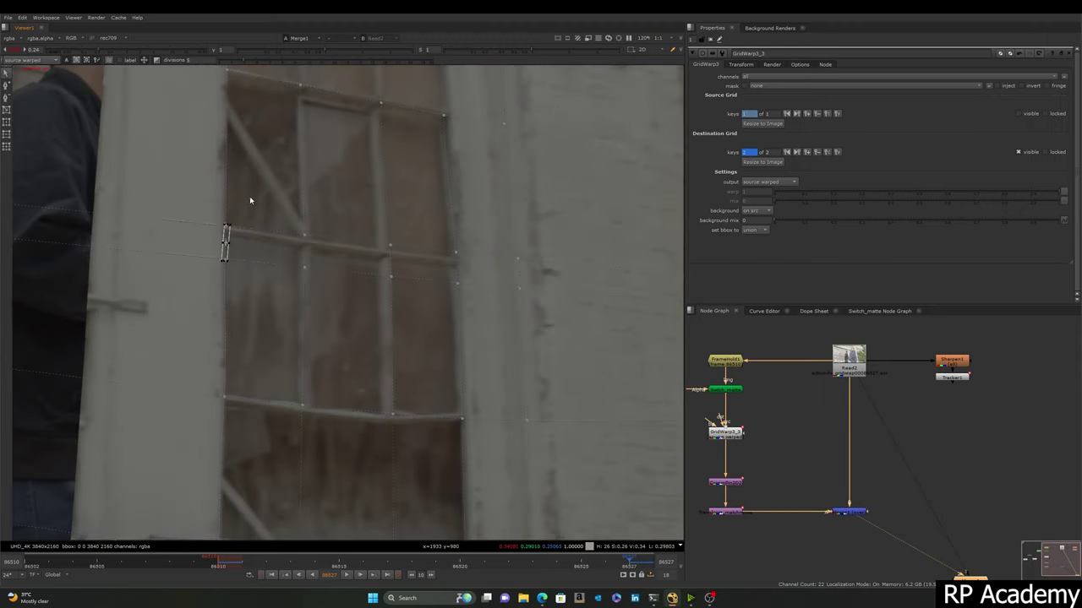
scroll(232, 177, "up", 3)
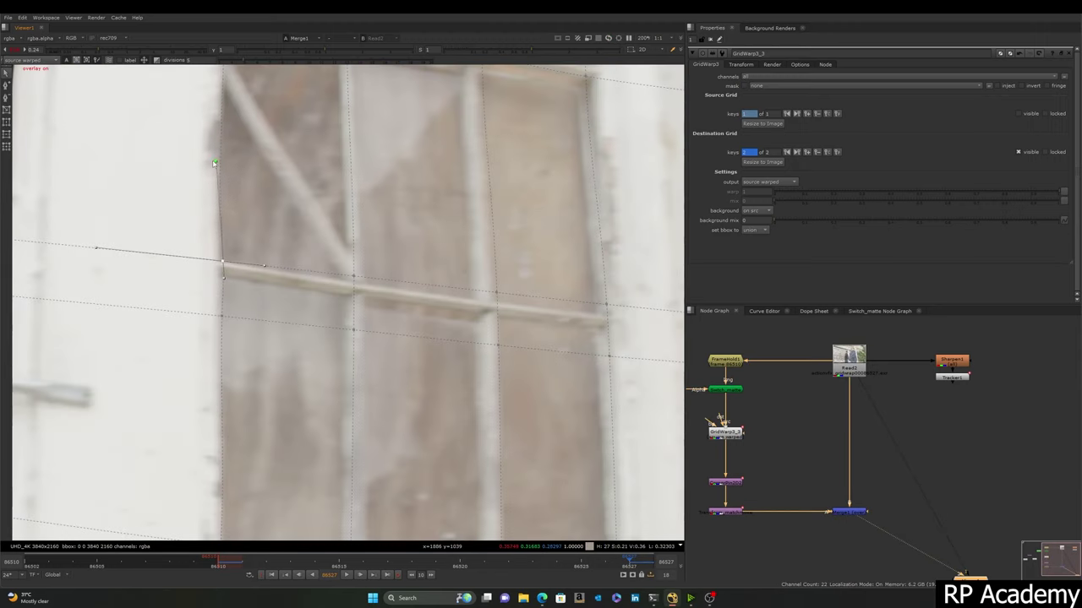
scroll(247, 225, "down", 2)
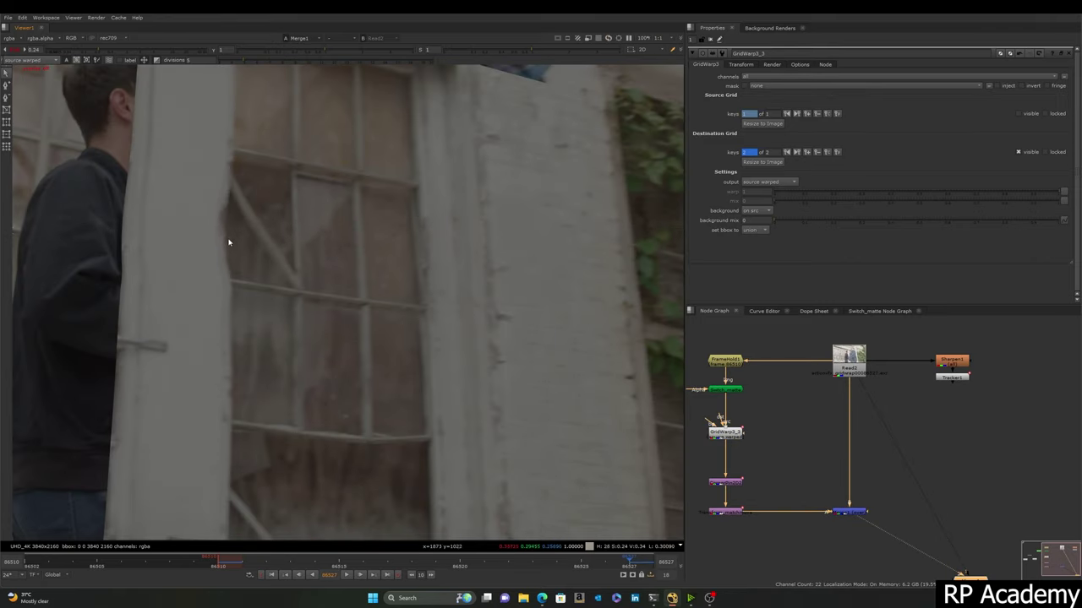
scroll(237, 247, "down", 2)
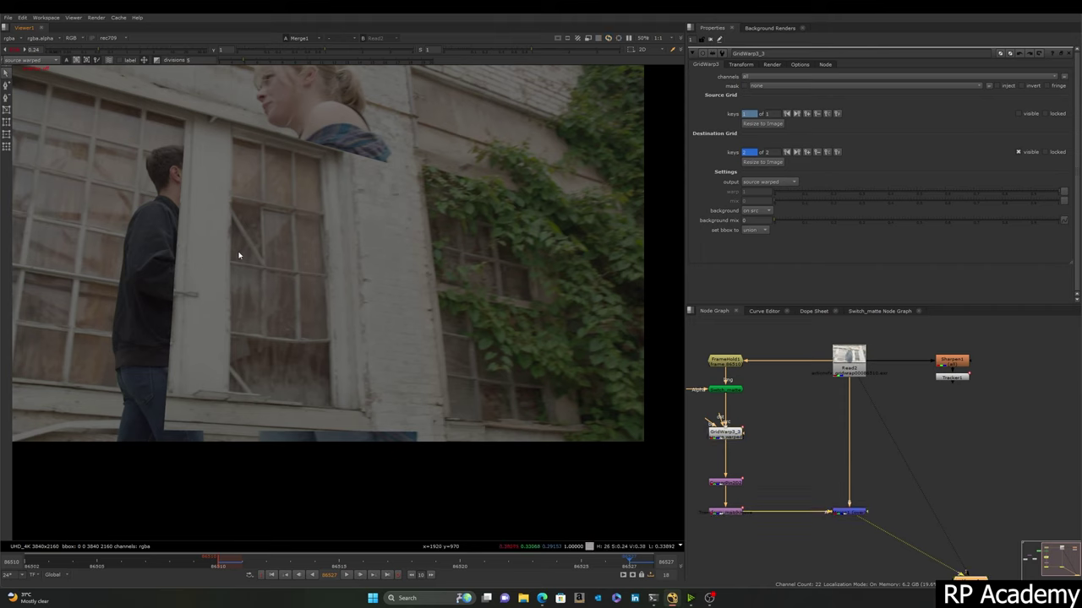
scroll(242, 250, "down", 1)
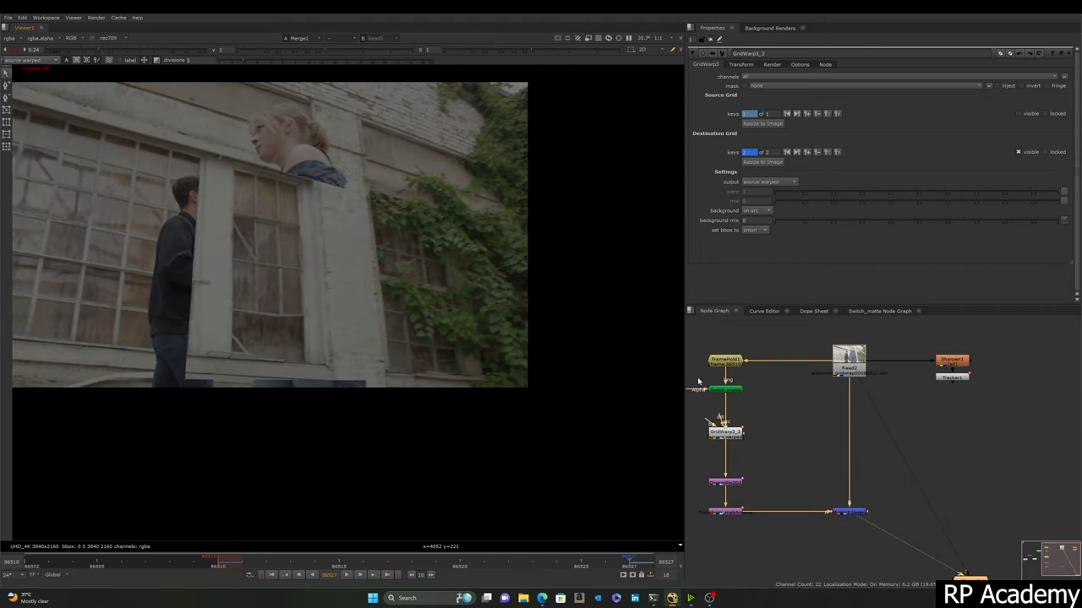
middle_click_drag(768, 413, 845, 371)
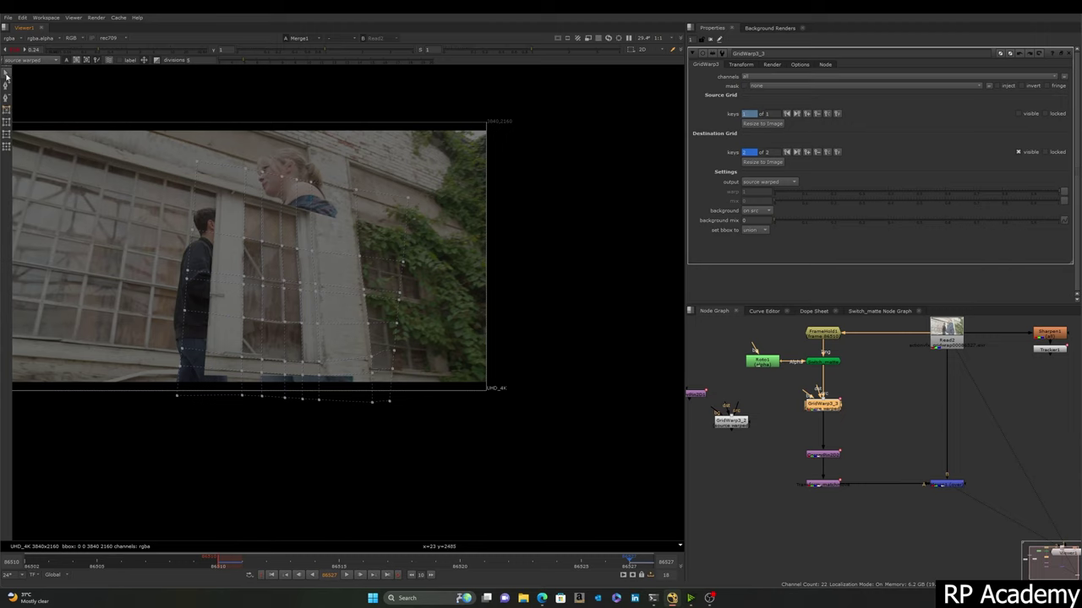
left_click(7, 110)
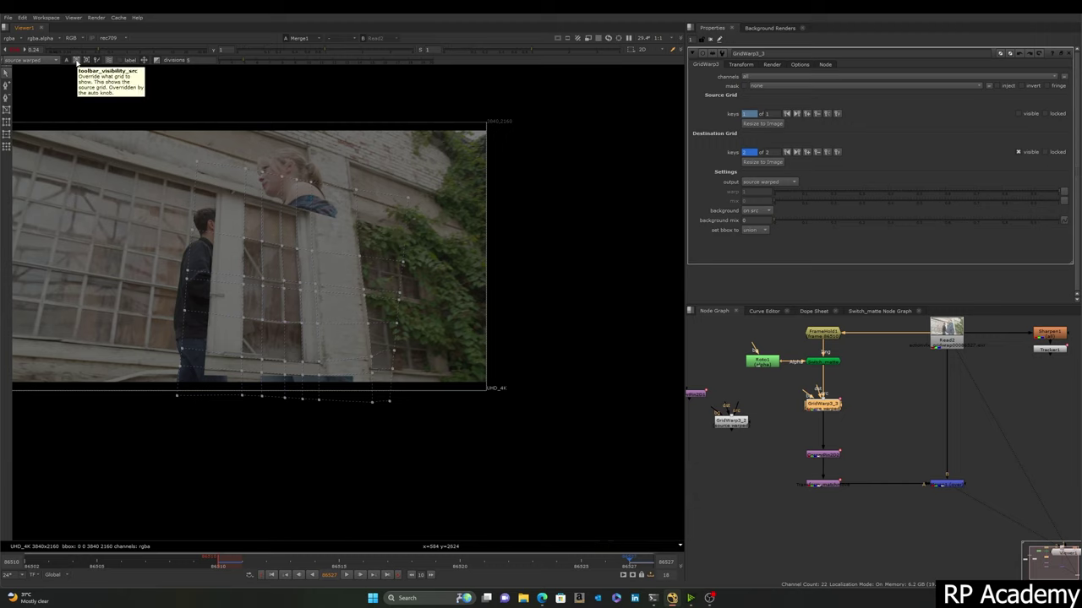
left_click(41, 61)
left_click(40, 61)
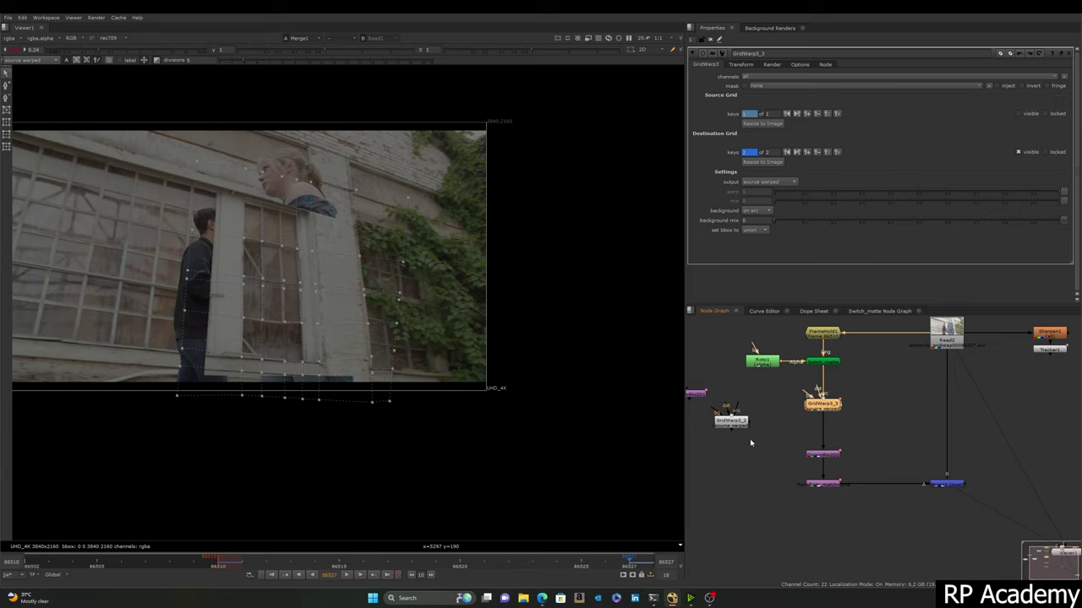
Step: Duplicate the GridWarp3_3 node and extract the original from the patch's node stream
left_click_drag(865, 382, 776, 422)
key("ctrl+v")
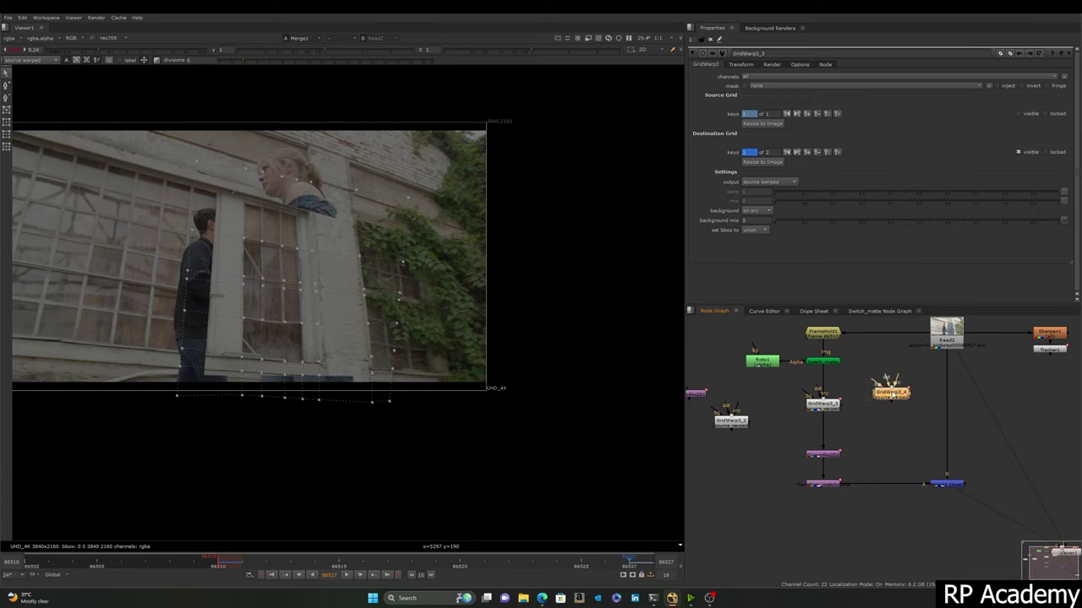
left_click_drag(850, 390, 780, 423)
key("ctrl+shift+x")
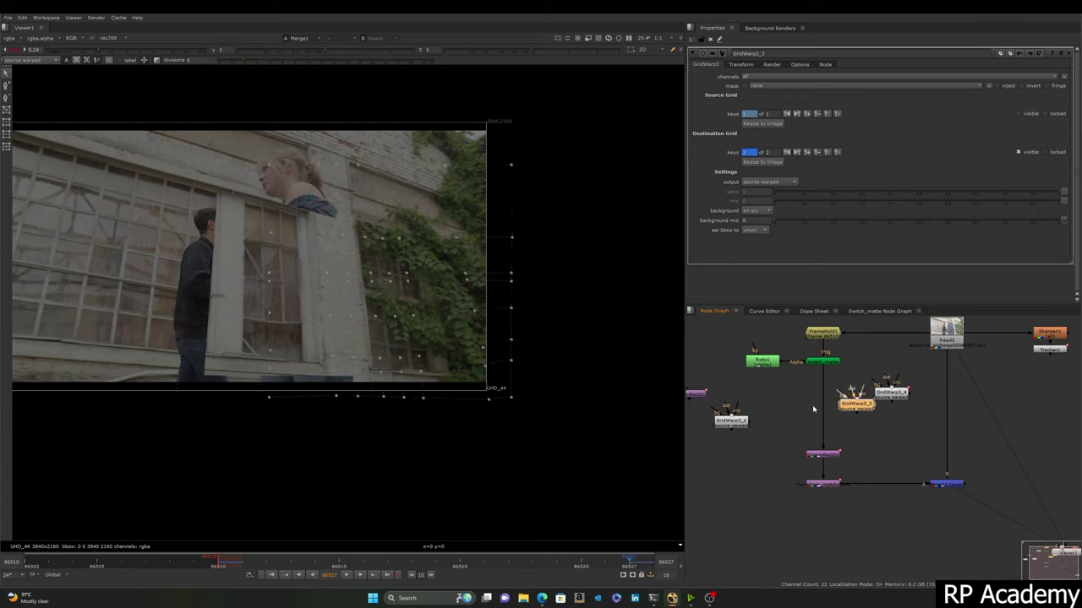
Step: Park GridWarp3_3 below GridWarp3_2 and insert the duplicate GridWarp3_4 into the patch's node stream in its place
left_click_drag(858, 403, 721, 486)
left_click_drag(891, 392, 775, 436)
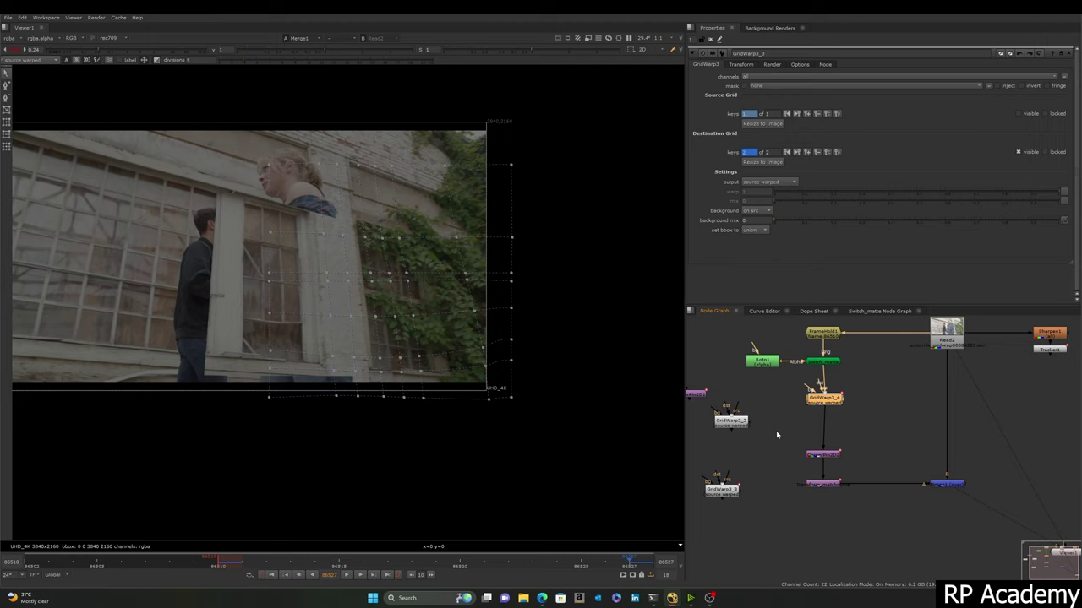
key("ctrl")
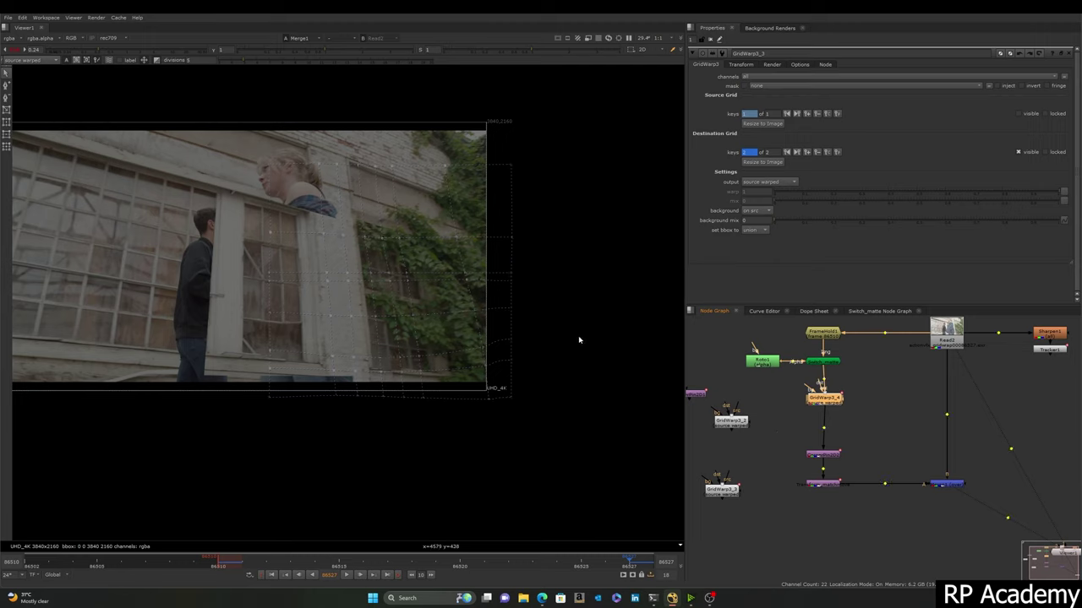